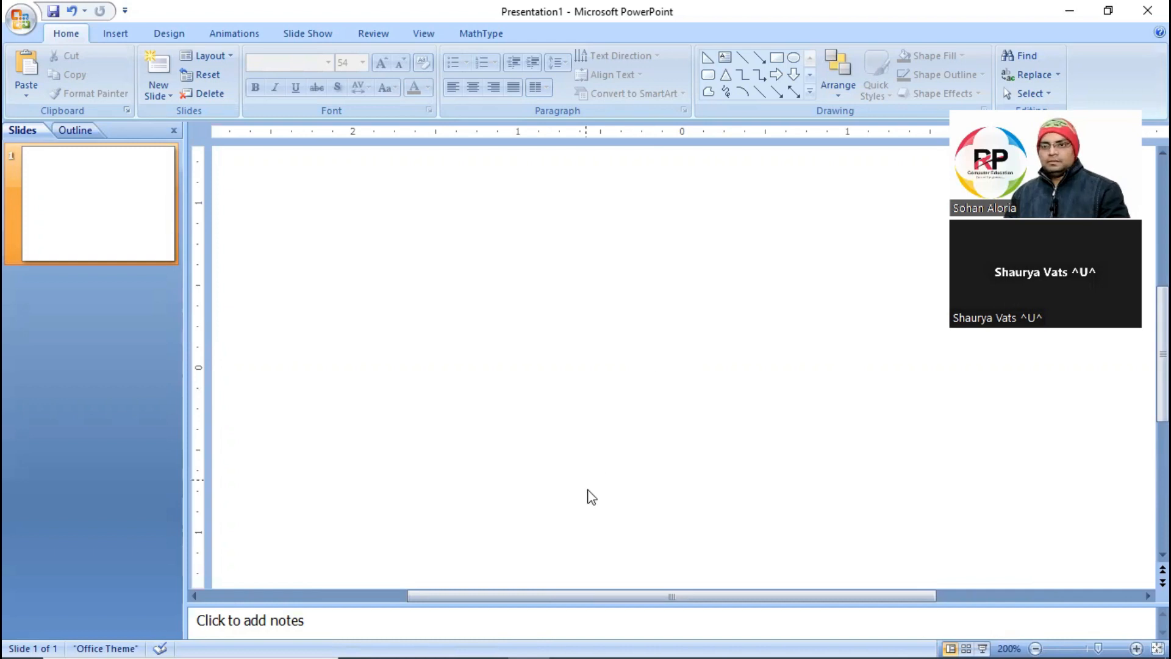
# Insert the picture "Word Live Class-16" from the New folder on the Desktop onto the blank slide.
pyautogui.keyDown('ctrl'); pyautogui.scroll(10, 495, 355); pyautogui.keyUp('ctrl')
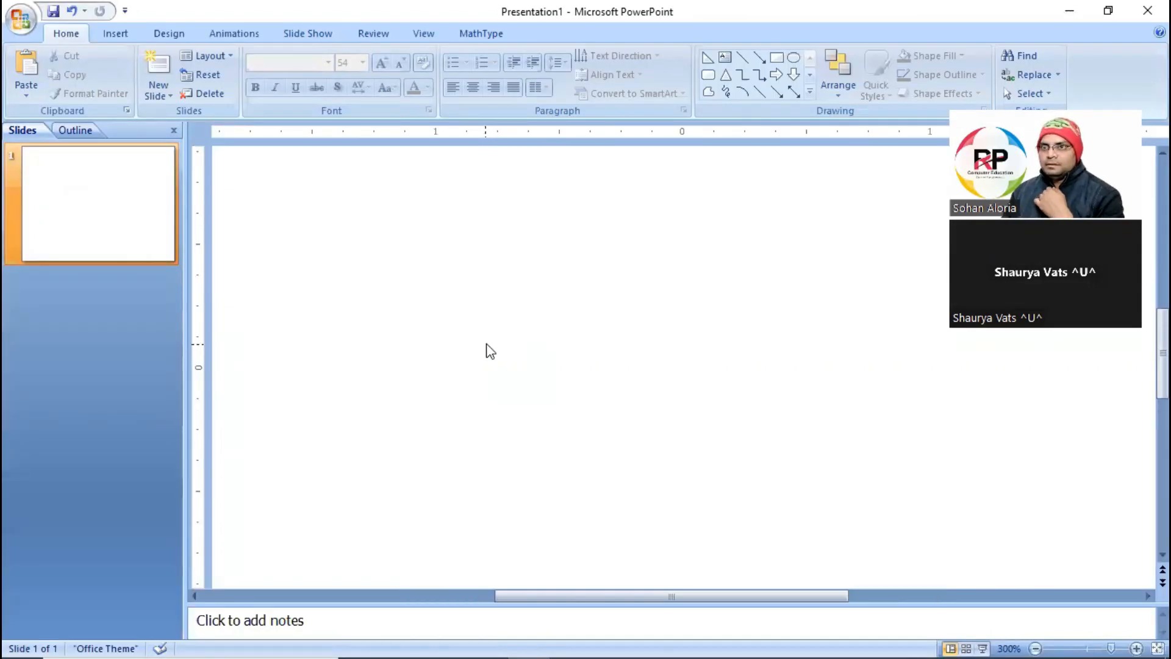
pyautogui.click(130, 38)
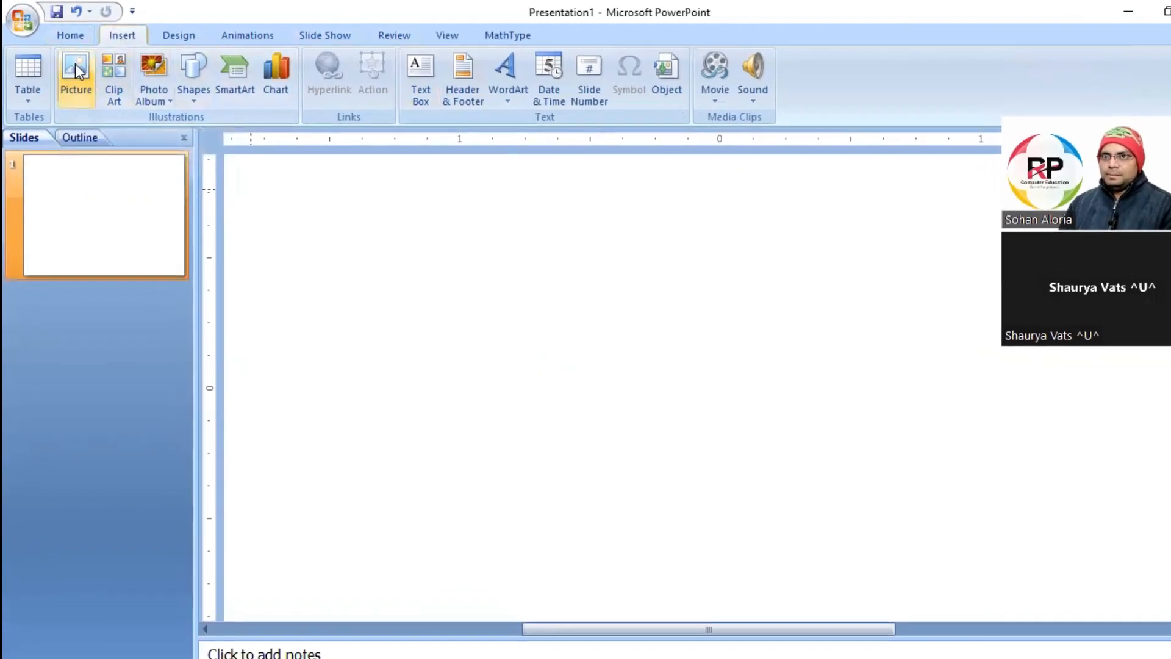
pyautogui.click(86, 75)
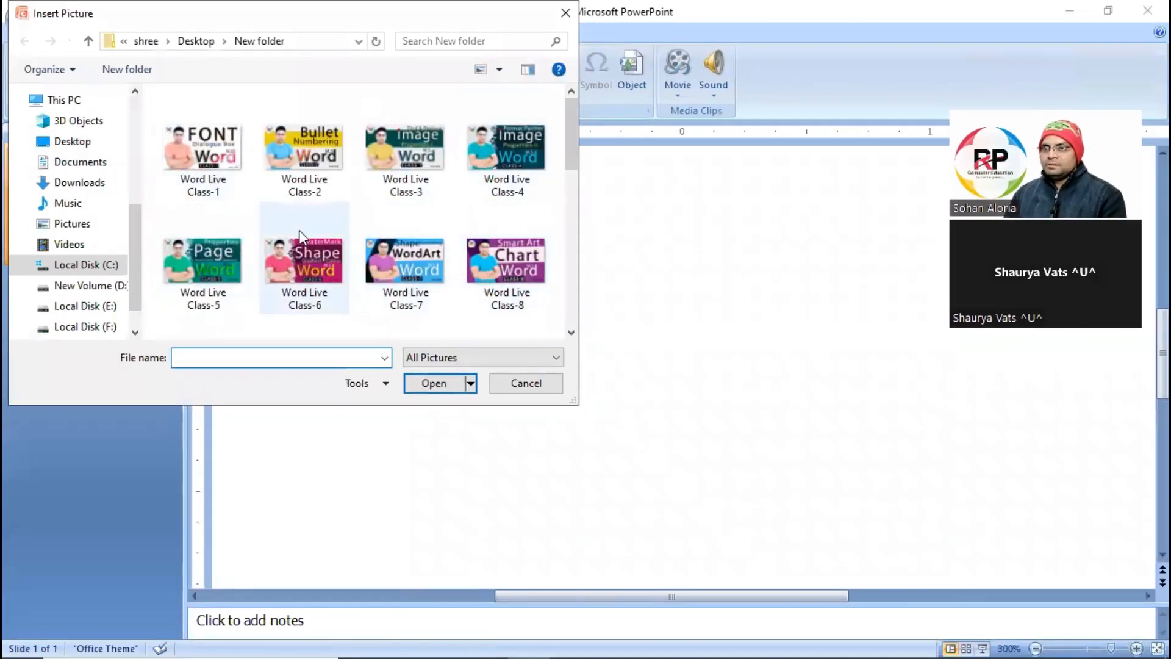
pyautogui.click(311, 254)
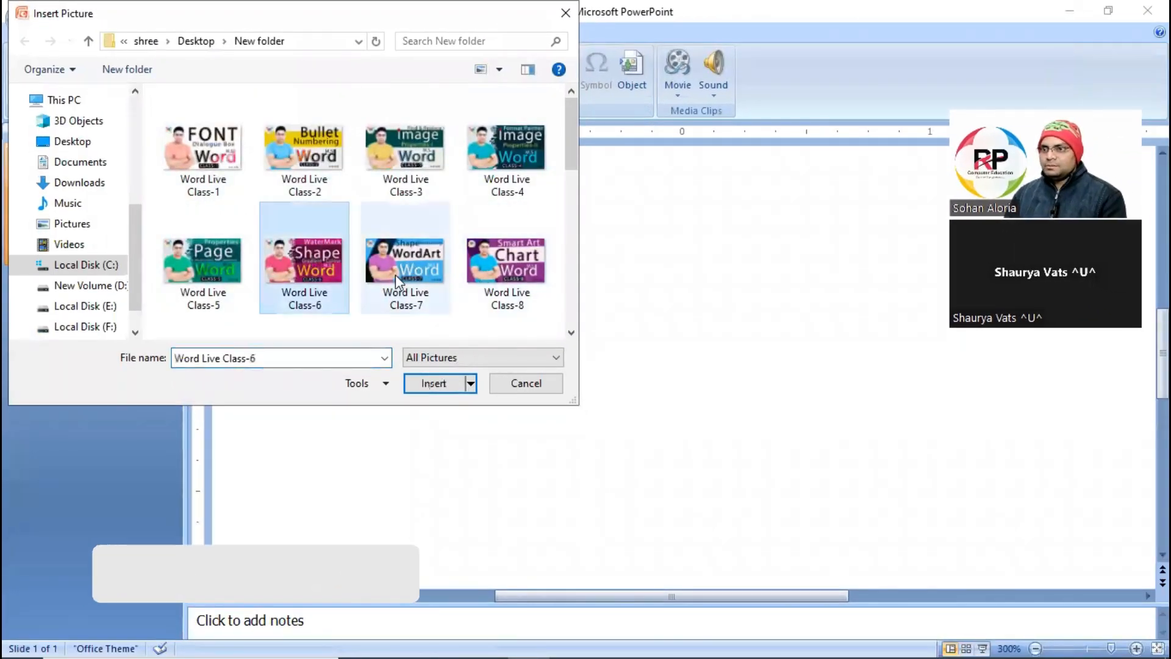
pyautogui.click(414, 266)
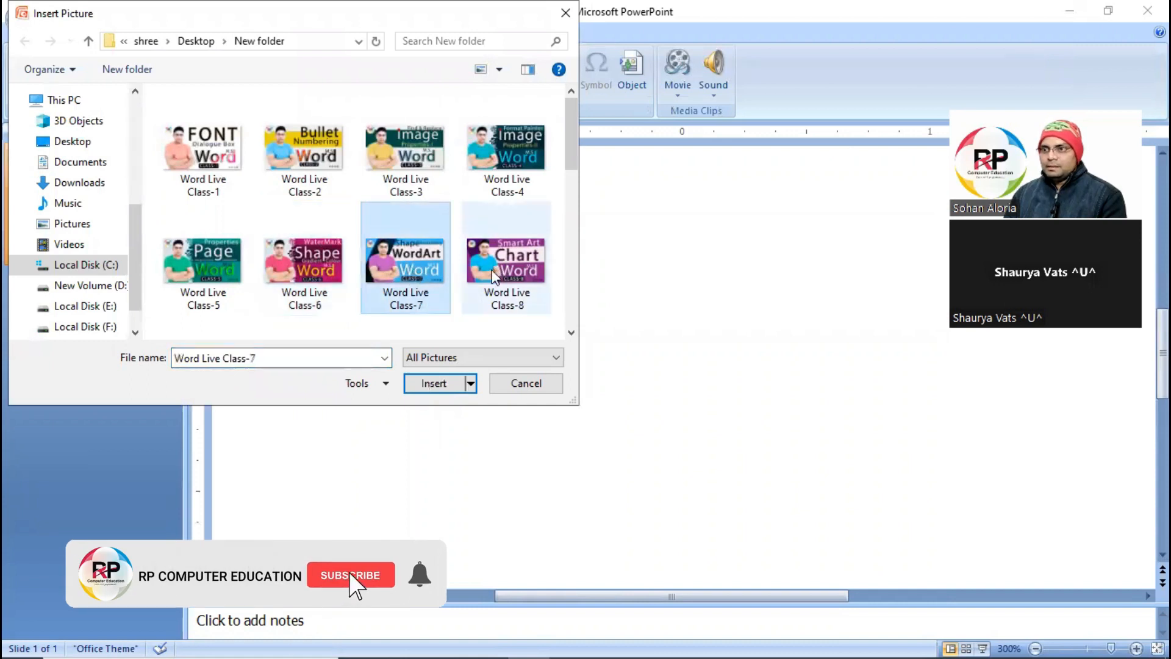
pyautogui.scroll(-3, 488, 256)
pyautogui.scroll(-2, 454, 295)
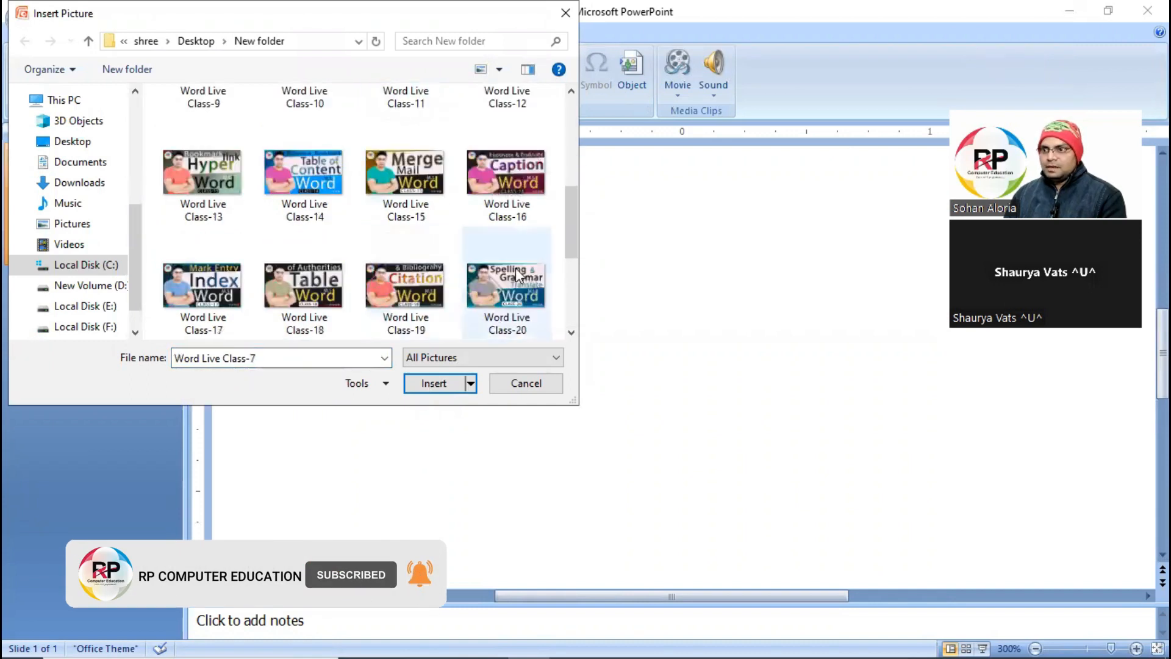
pyautogui.click(406, 177)
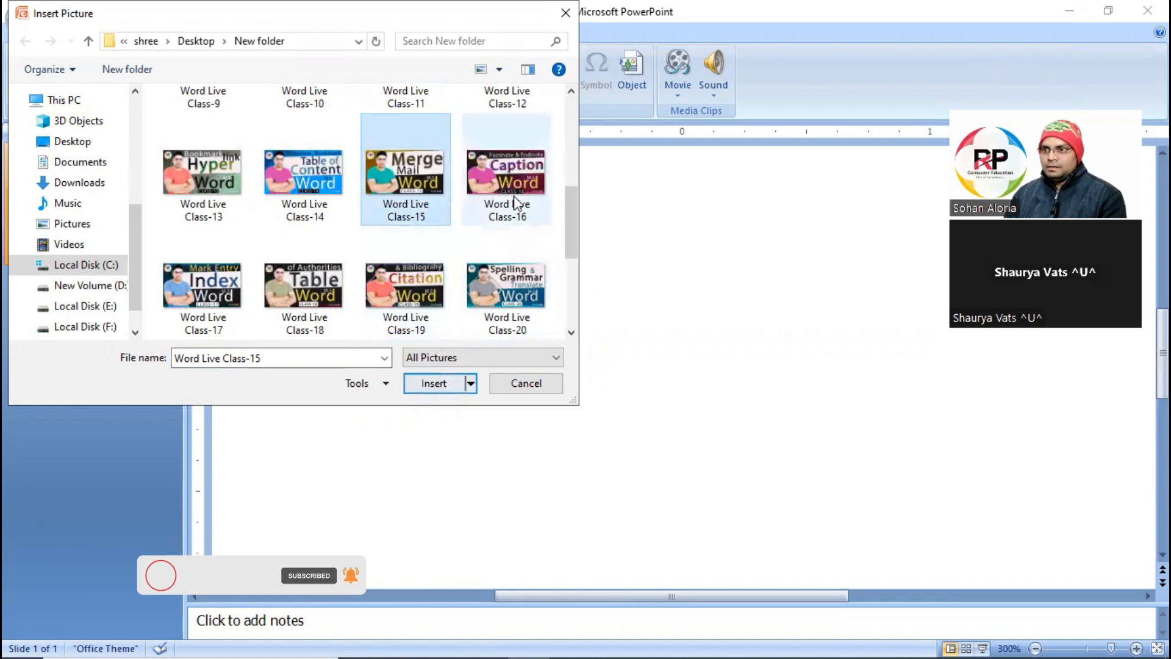
pyautogui.click(506, 174)
pyautogui.click(434, 383)
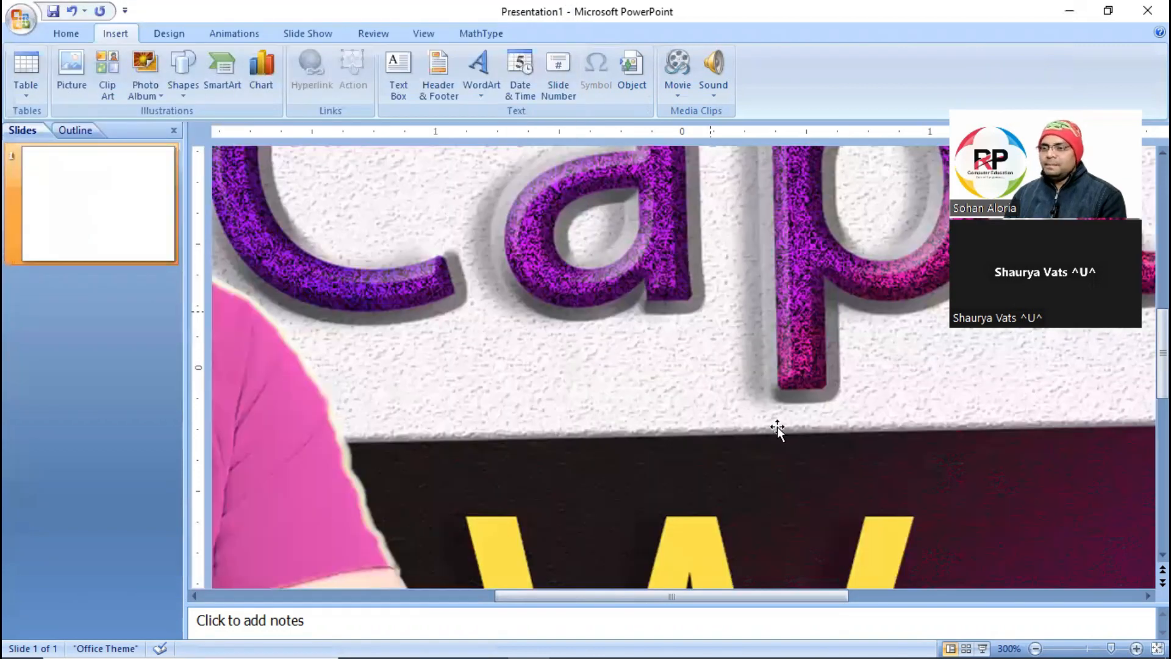
# Shrink the inserted picture to about 2.91" high by 5.17" wide, keeping its proportions.
pyautogui.scroll(-2, 706, 371)
pyautogui.scroll(-3, 706, 372)
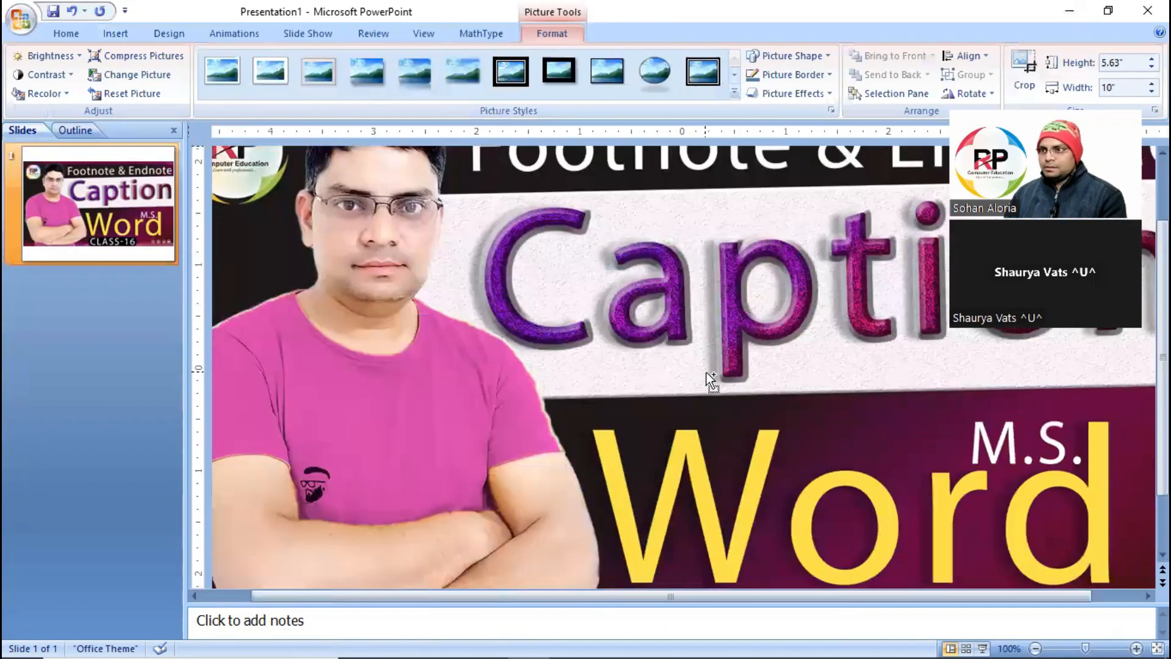
pyautogui.moveTo(983, 539); pyautogui.dragTo(700, 308)
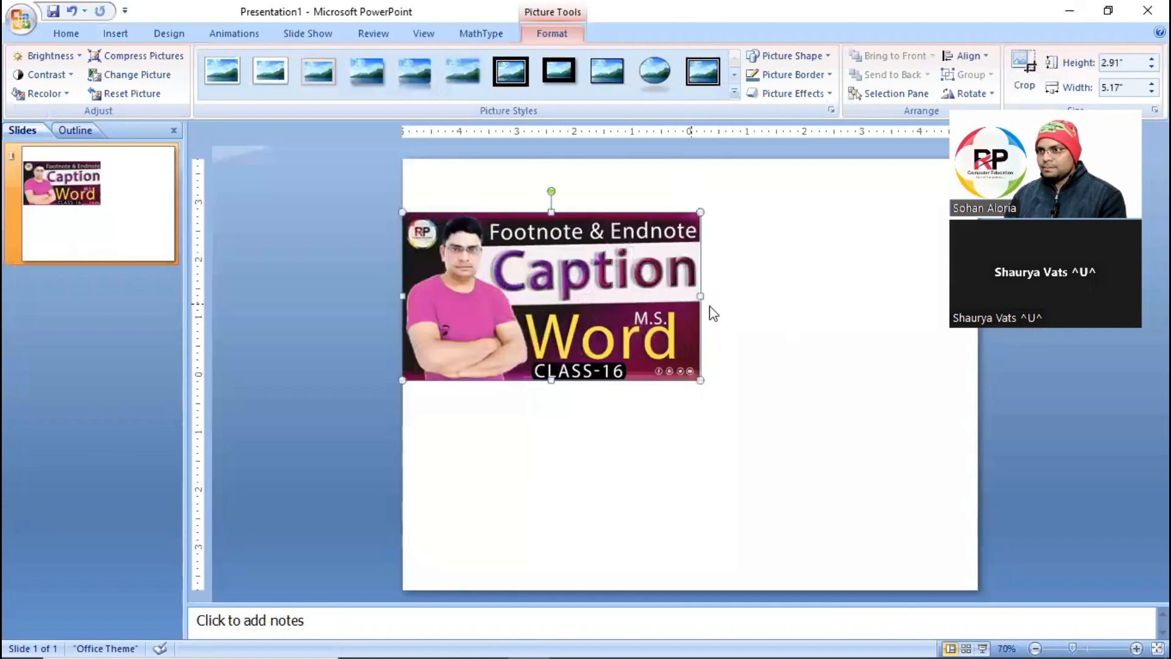
# Move the picture slightly up and to the right, and shrink it to about 2.72" high by 4.83" wide.
pyautogui.scroll(3, 742, 312)
pyautogui.scroll(5, 742, 313)
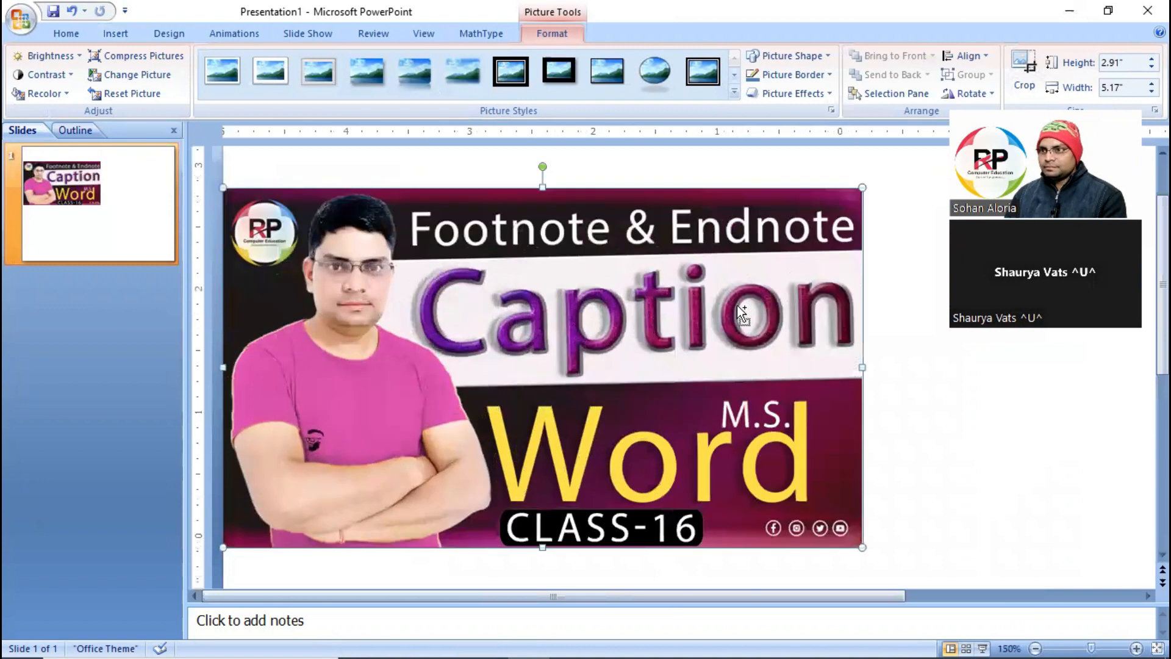
pyautogui.click(902, 386)
pyautogui.moveTo(650, 339); pyautogui.dragTo(681, 326)
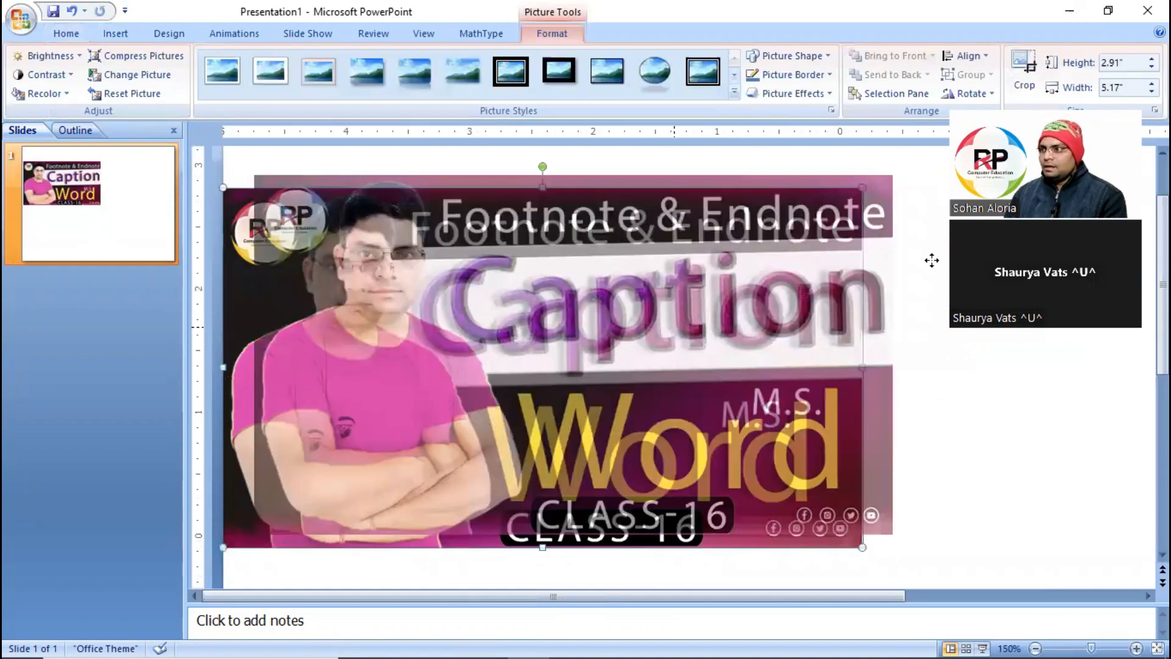
pyautogui.moveTo(931, 260); pyautogui.dragTo(931, 260)
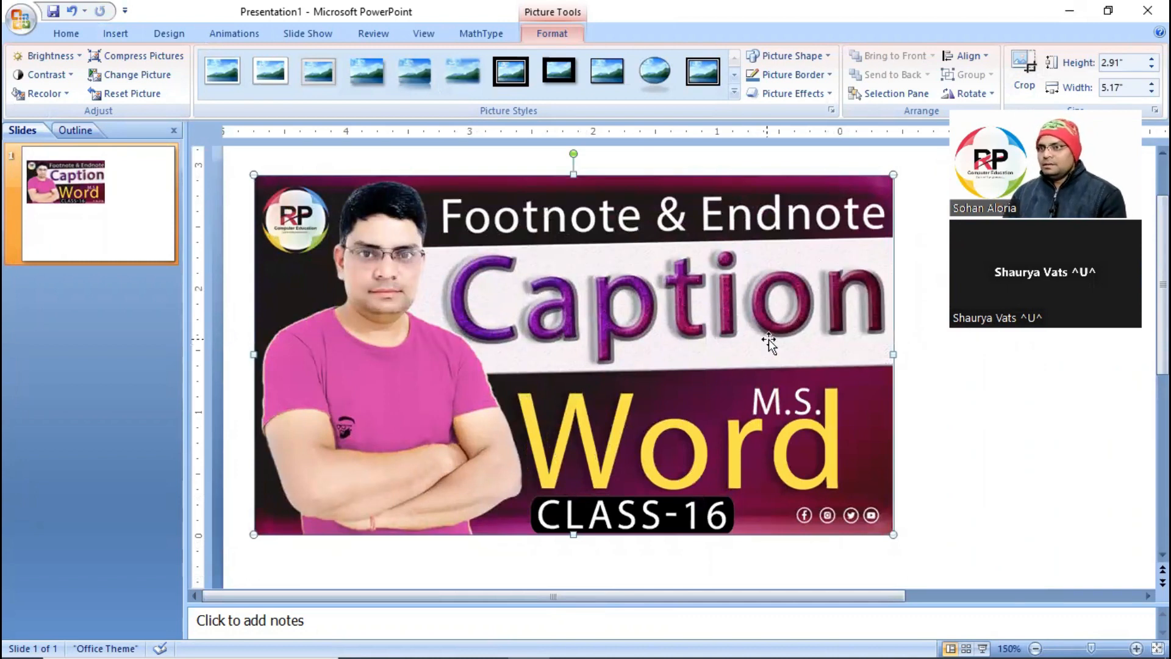
pyautogui.press('Right')
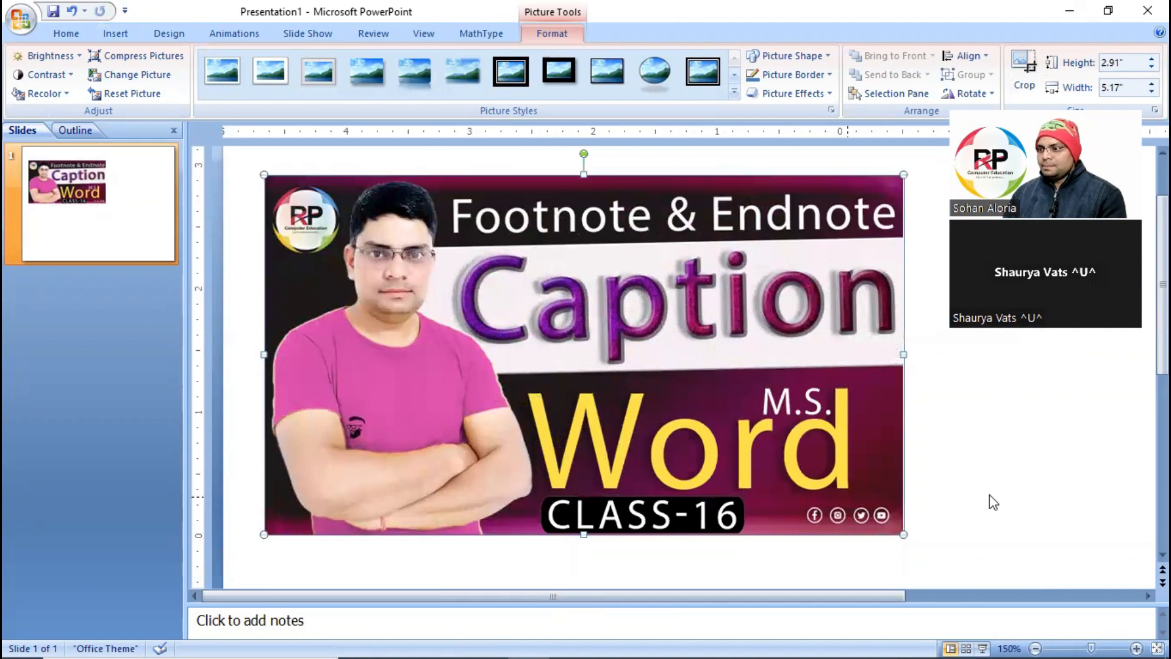
pyautogui.click(1032, 502)
pyautogui.doubleClick(831, 434)
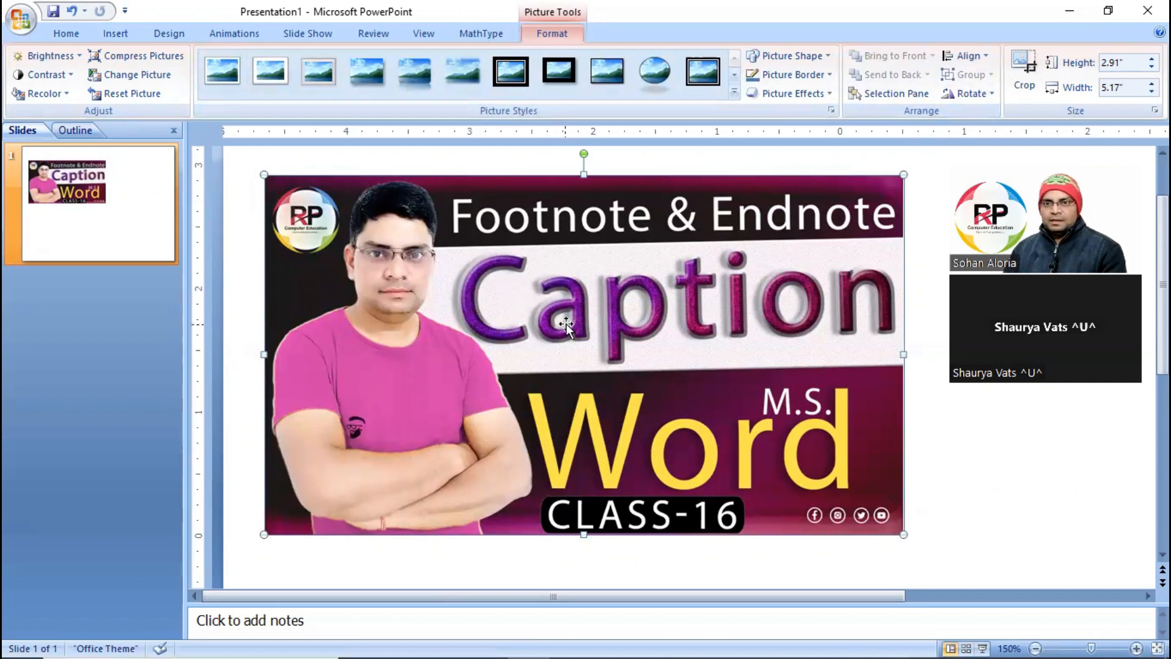
pyautogui.moveTo(904, 534); pyautogui.dragTo(863, 511)
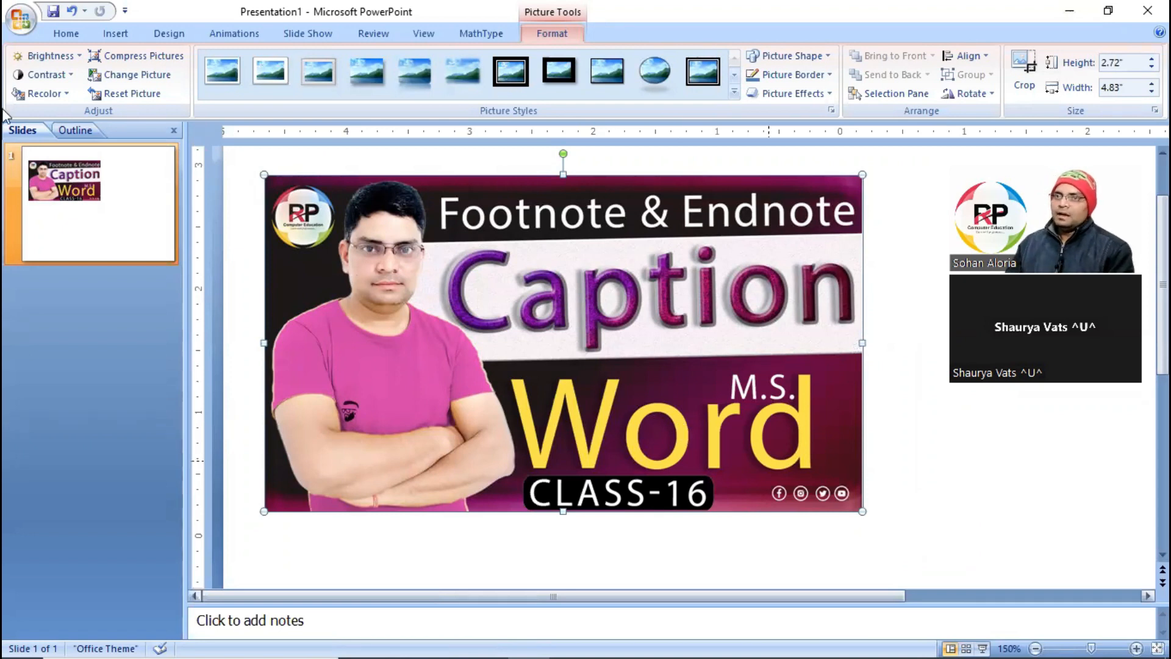
# Look through the Brightness, Contrast and Recolor options for the picture without applying any.
pyautogui.click(80, 57)
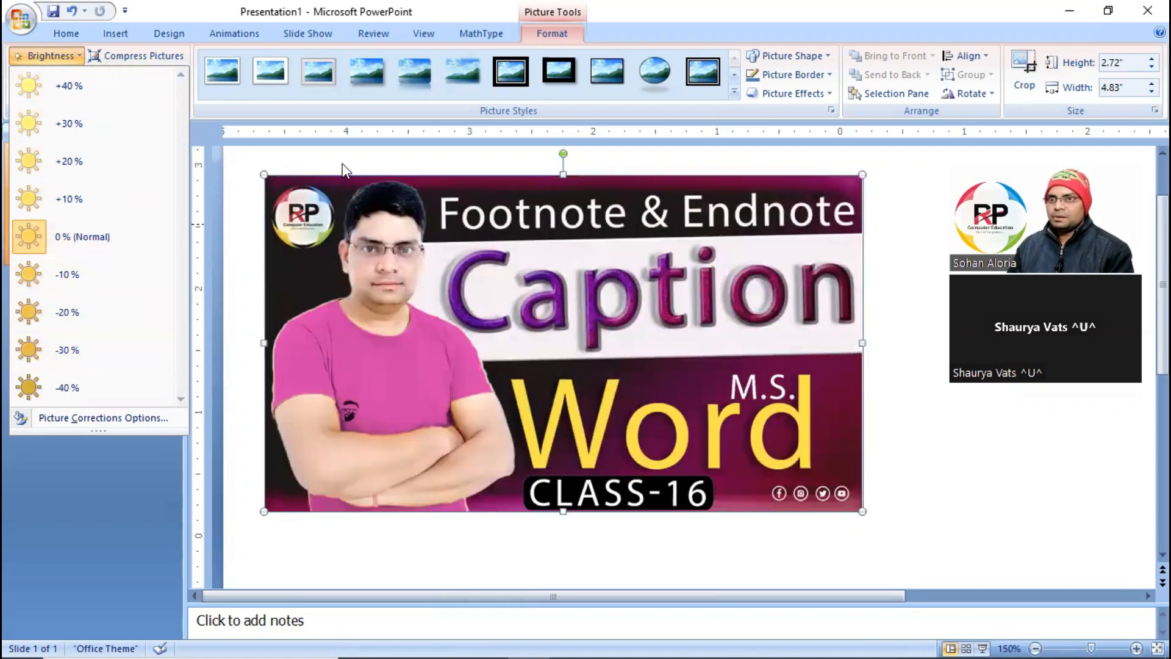
pyautogui.click(370, 268)
pyautogui.click(68, 73)
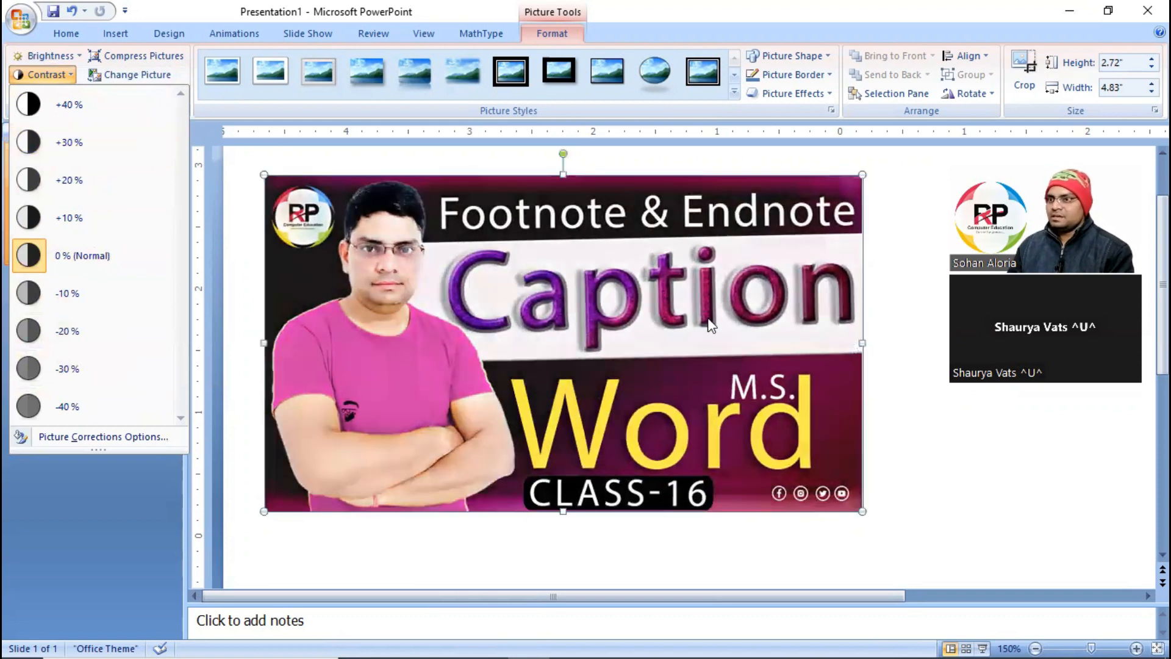
pyautogui.click(717, 361)
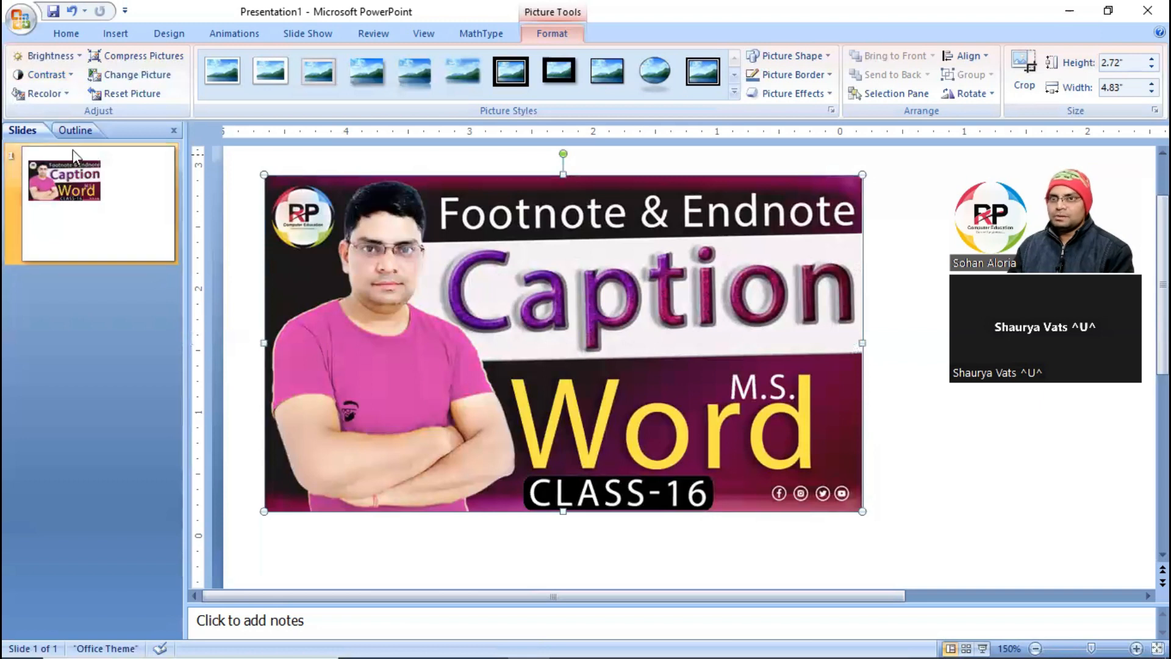
pyautogui.click(71, 96)
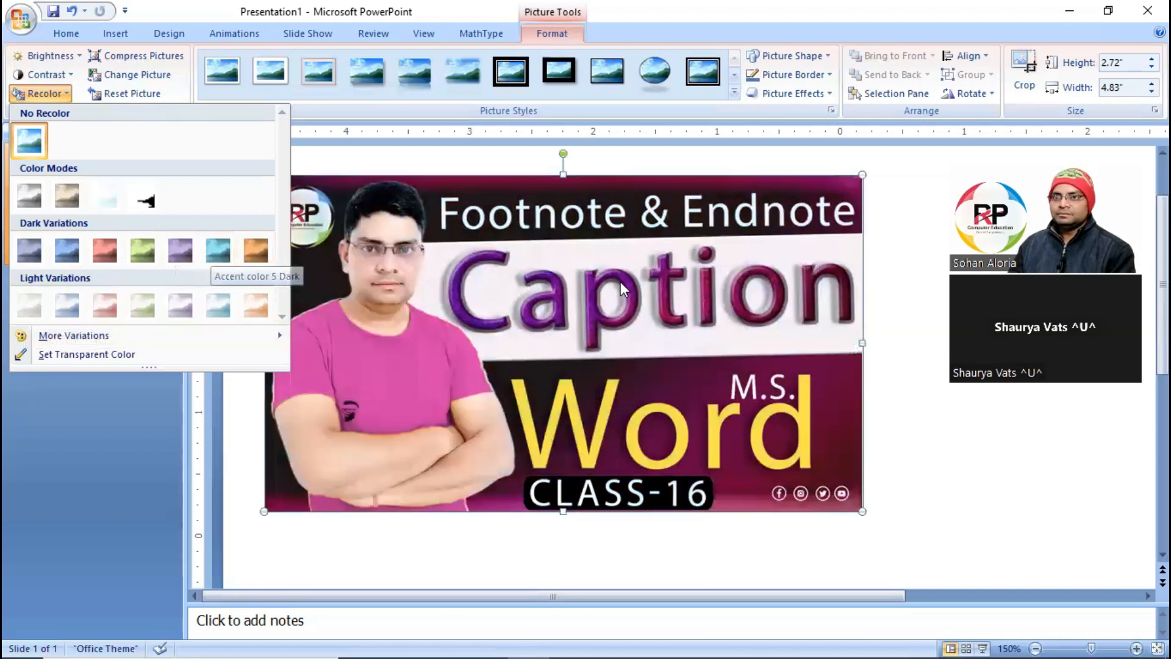
pyautogui.click(879, 287)
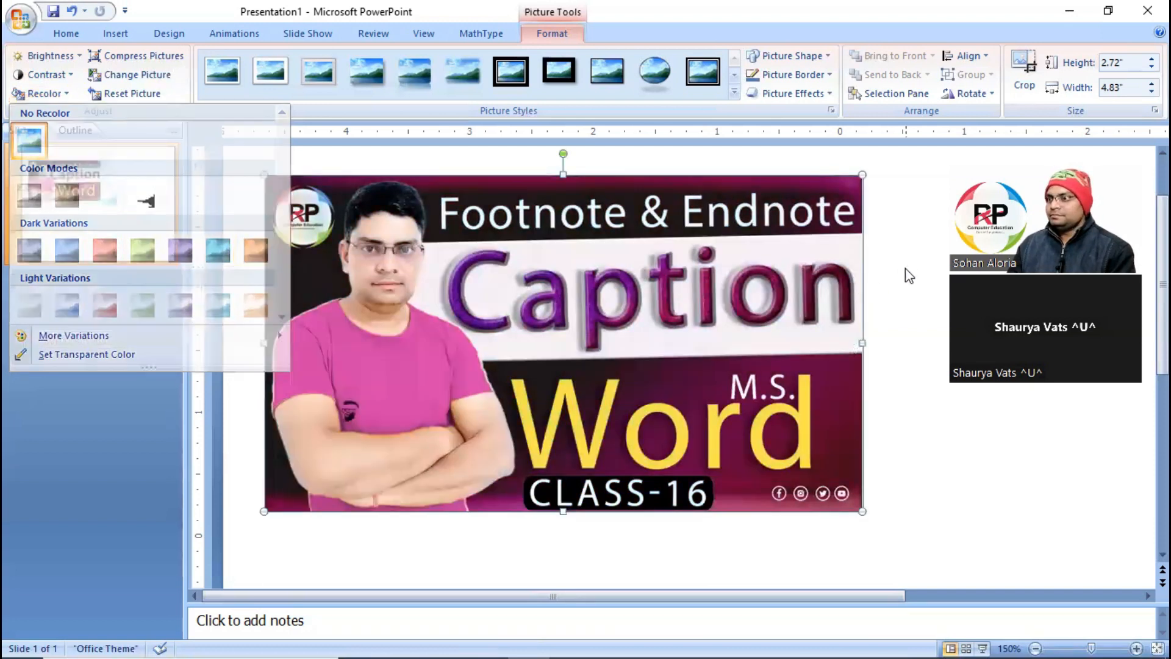
# Replace the Class-16 picture with "Word Live Class-20" using Change Picture.
pyautogui.click(140, 76)
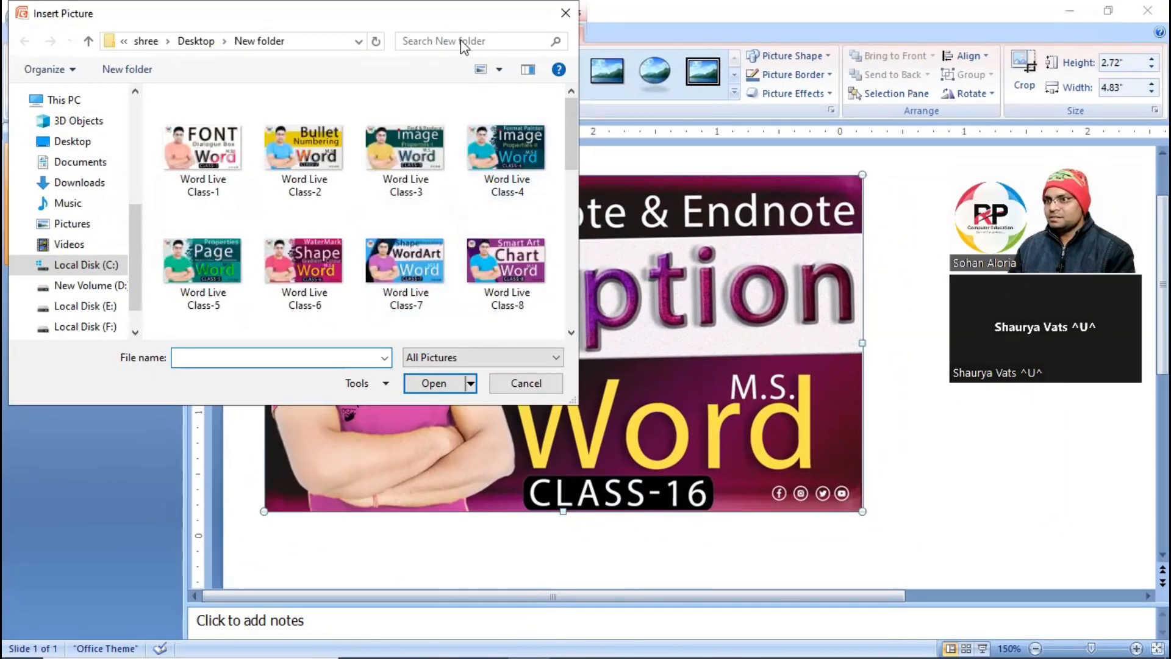
pyautogui.moveTo(464, 13); pyautogui.dragTo(463, 99)
pyautogui.moveTo(572, 221); pyautogui.dragTo(569, 290)
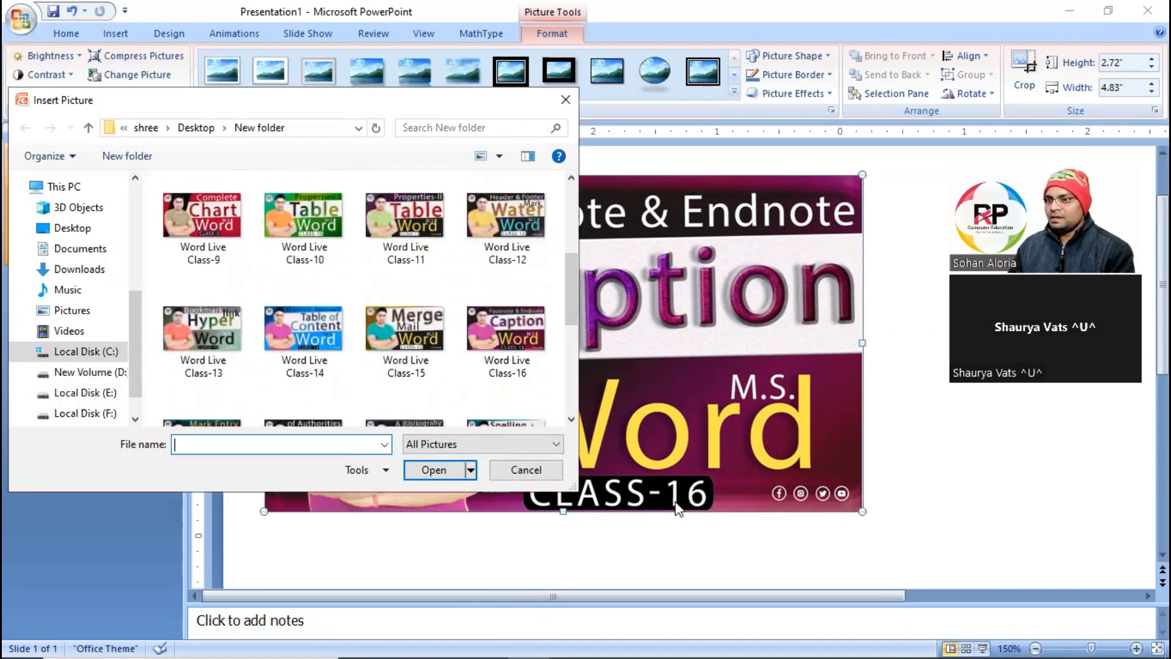
pyautogui.moveTo(569, 277); pyautogui.dragTo(564, 324)
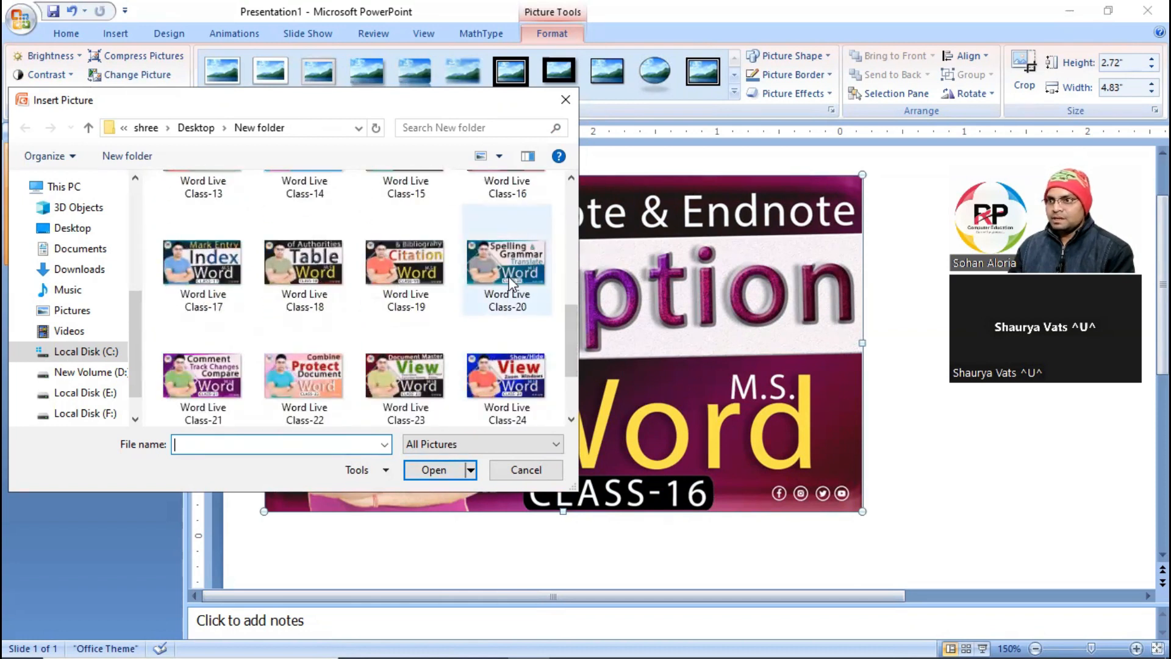
pyautogui.click(506, 276)
pyautogui.click(444, 469)
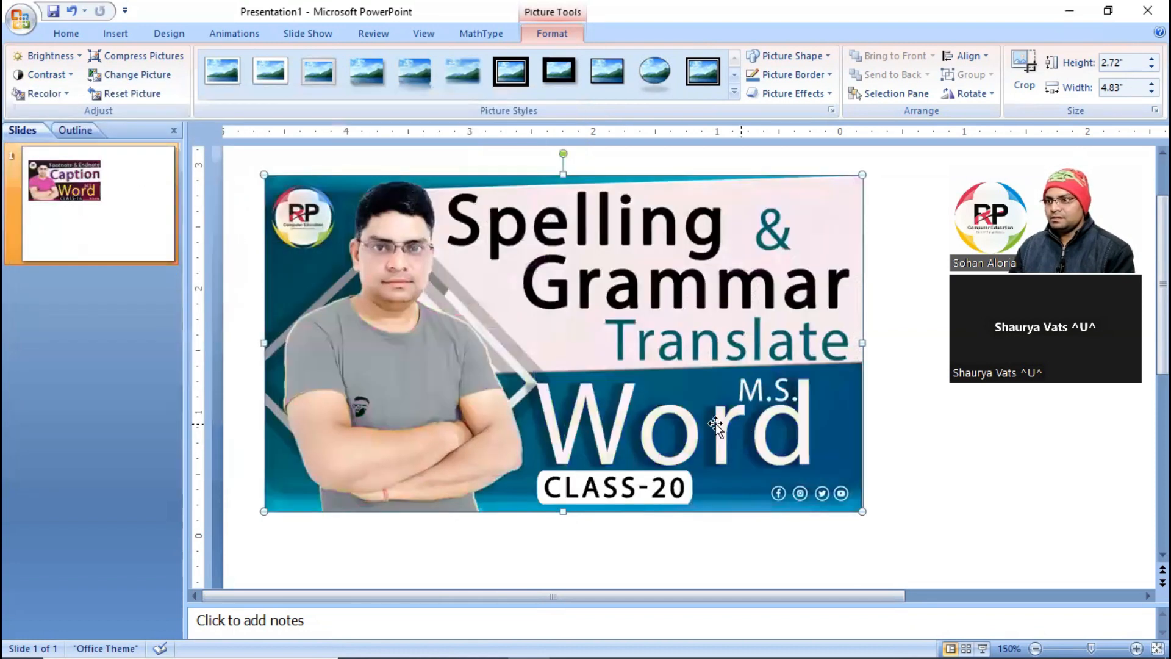
# Shrink the Class-20 picture to about 2.3" high by 4.08" wide and move it down and to the right.
pyautogui.moveTo(801, 472); pyautogui.dragTo(769, 459)
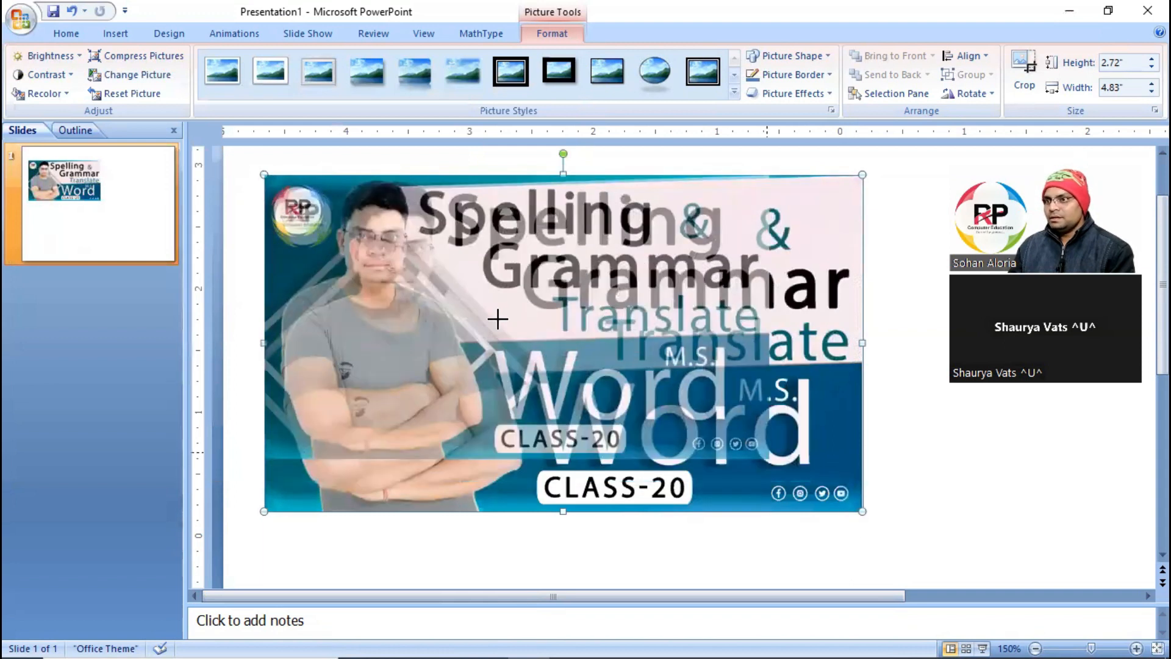
pyautogui.moveTo(490, 320); pyautogui.dragTo(566, 384)
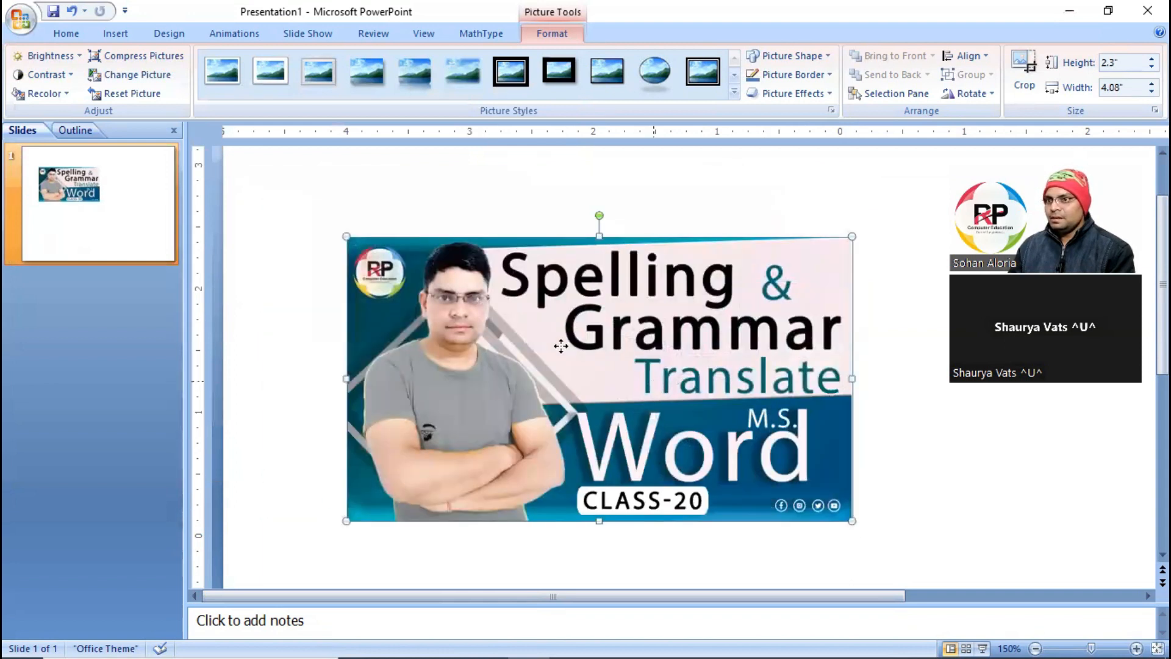
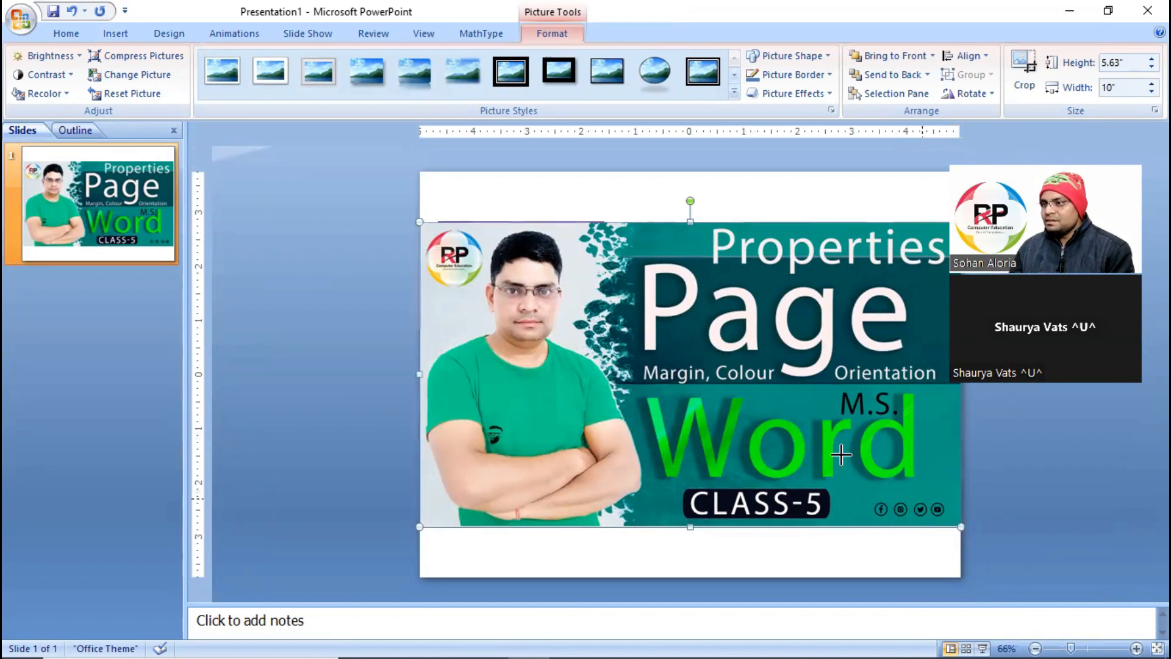
# Place the Class-5 picture below the Class-8 picture at about 2.39" high by 4.25" wide.
pyautogui.moveTo(599, 305); pyautogui.dragTo(608, 409)
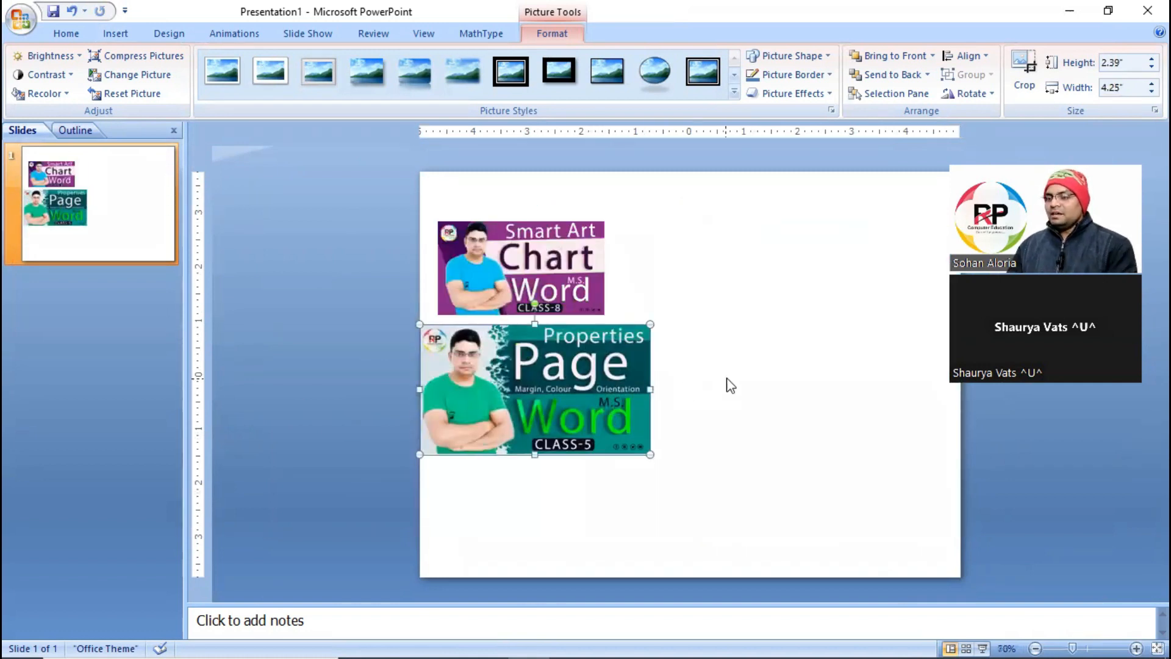
# Delete the Class-5 picture from the slide, keeping only the Class-8 picture.
pyautogui.scroll(10, 728, 379)
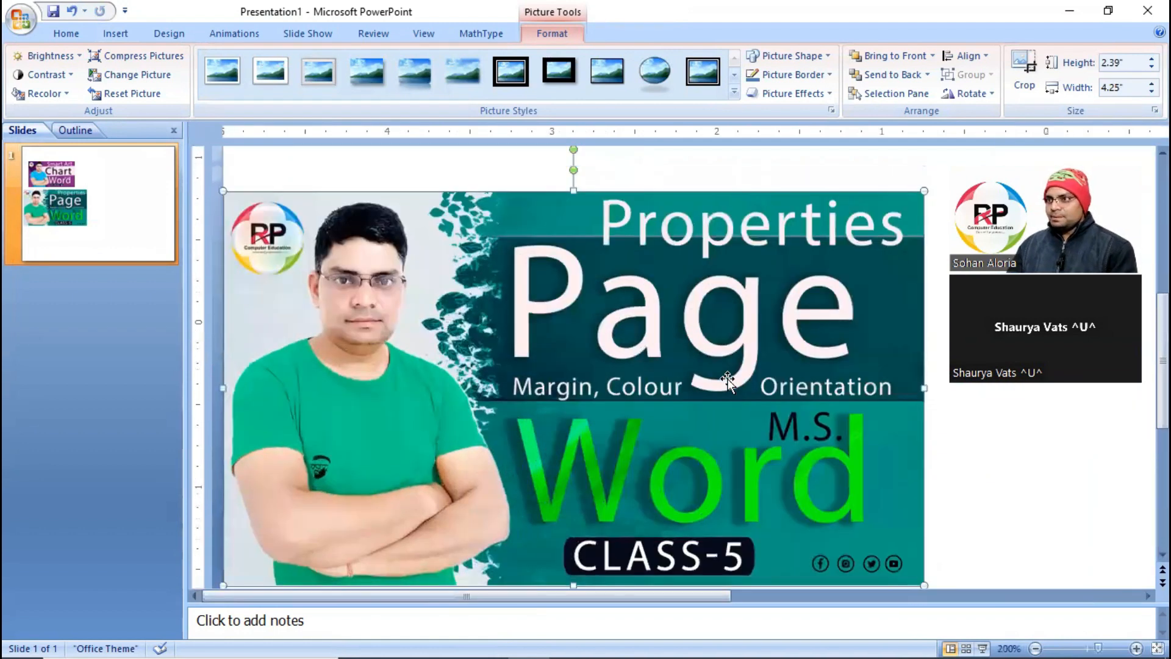
pyautogui.scroll(5, 728, 379)
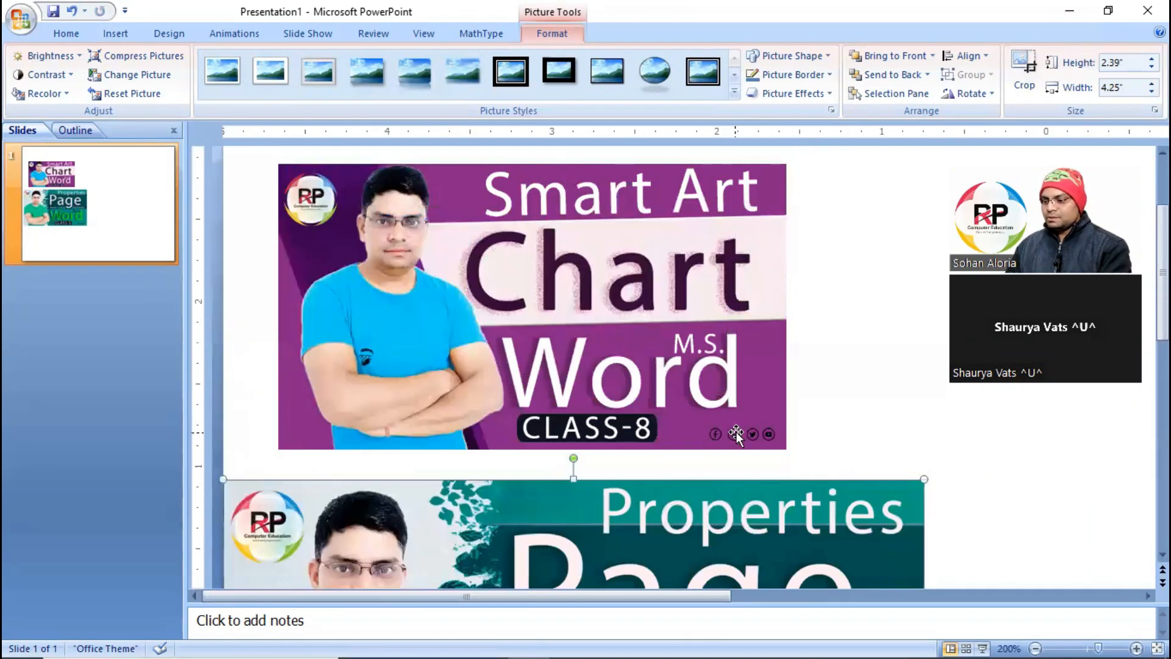
pyautogui.press('Delete')
# Apply the picture style with bevelled edges and rounded corners to the Class-8 picture.
pyautogui.scroll(3, 541, 363)
pyautogui.moveTo(643, 601); pyautogui.dragTo(476, 586)
pyautogui.scroll(5, 573, 432)
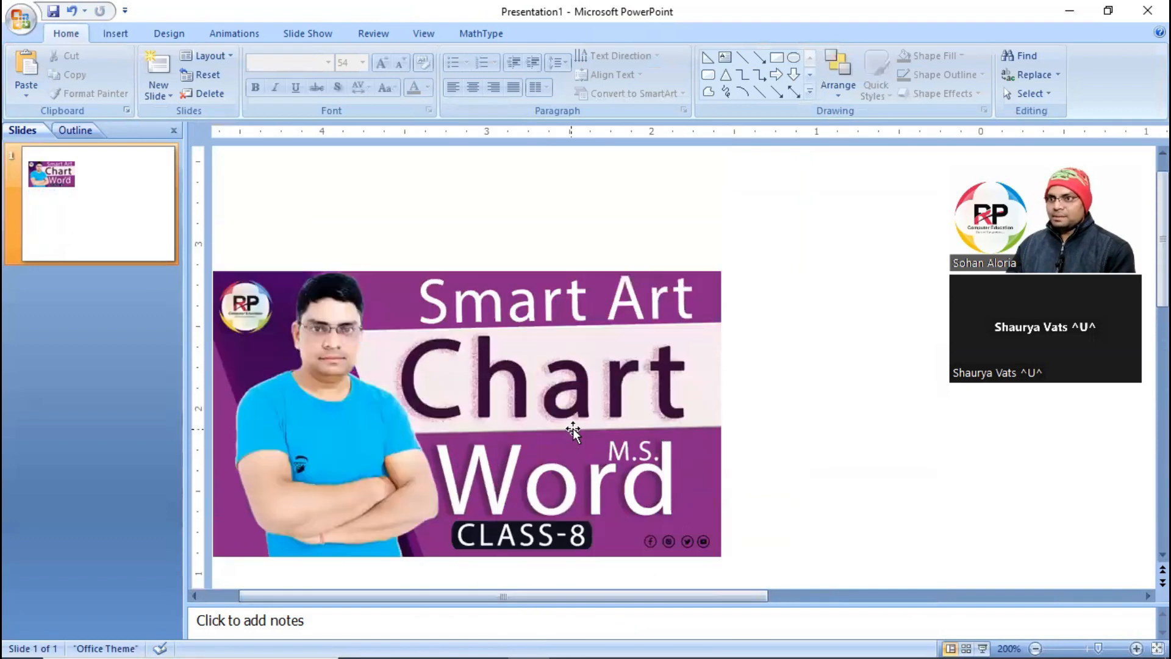
pyautogui.moveTo(598, 597); pyautogui.dragTo(562, 596)
pyautogui.scroll(-1, 506, 420)
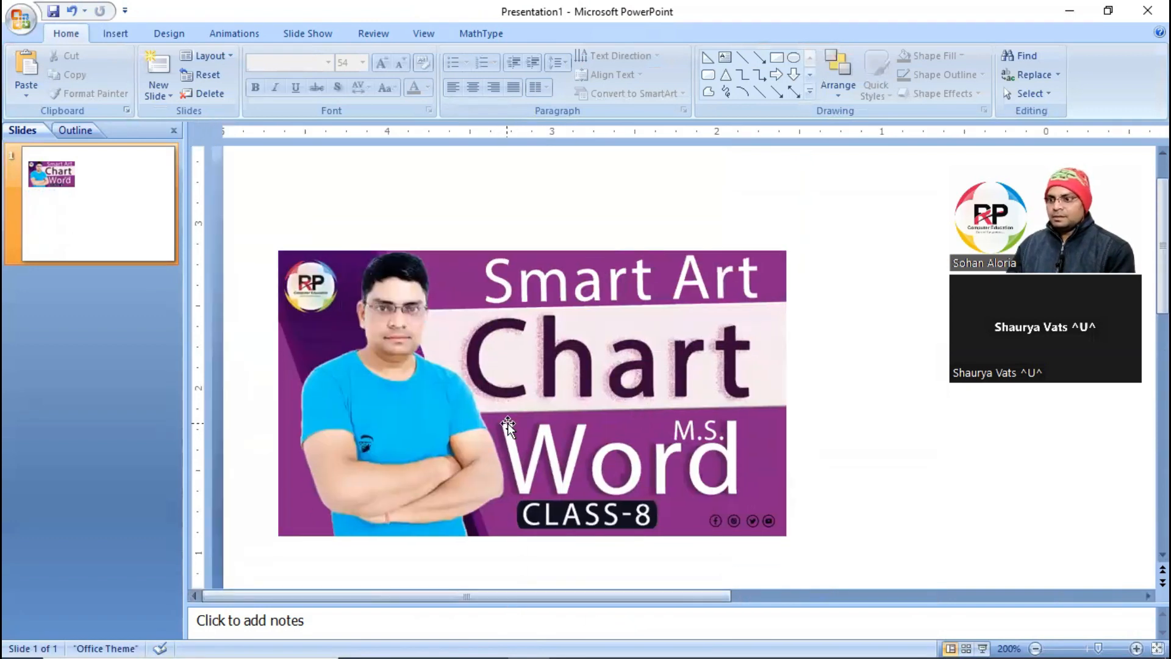
pyautogui.click(495, 400)
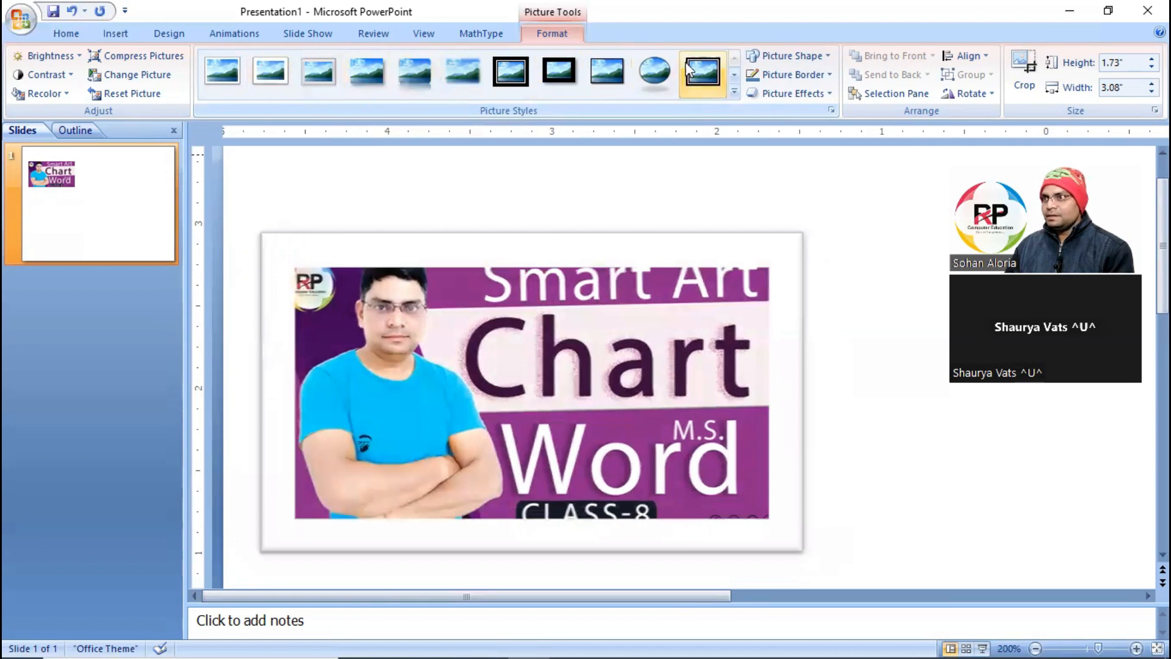
pyautogui.click(735, 75)
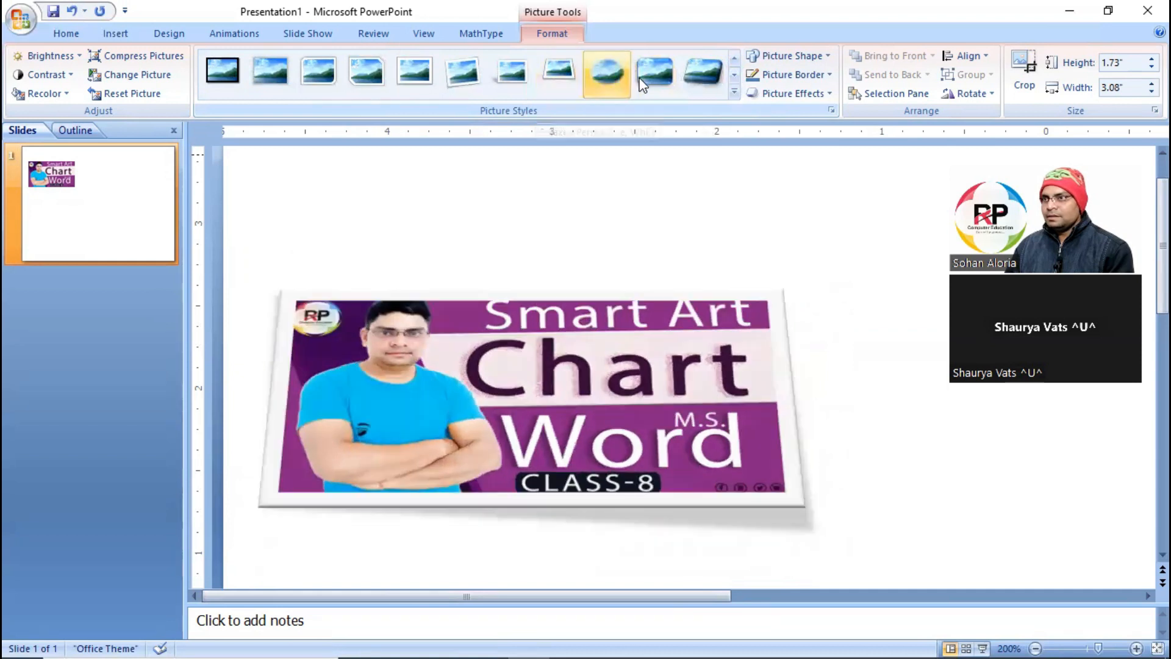
pyautogui.click(638, 78)
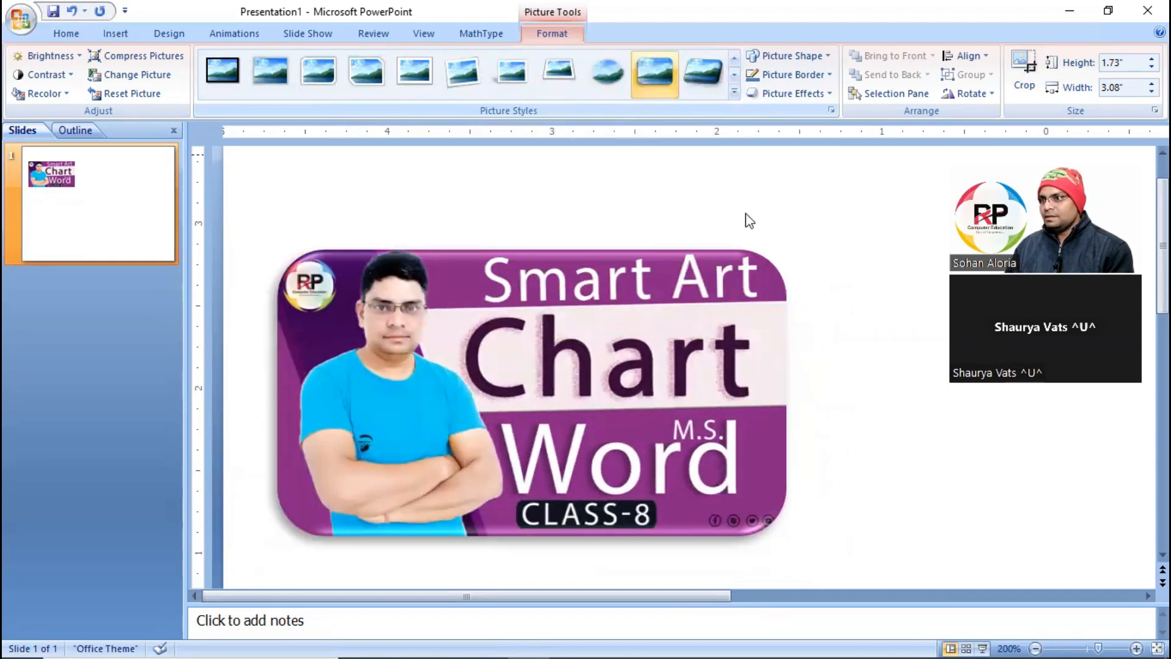
# Examine the rounded corners and bevelled edges of the Class-8 picture at several magnifications.
pyautogui.scroll(-5, 782, 310)
pyautogui.click(682, 334)
pyautogui.click(465, 339)
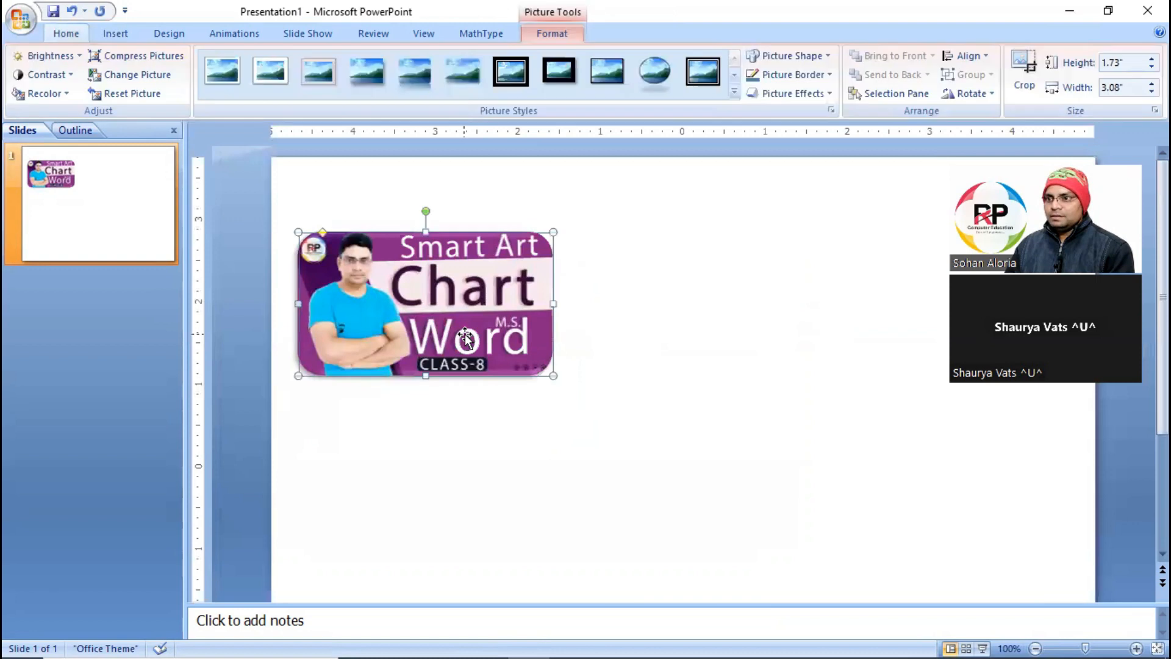
pyautogui.scroll(3, 361, 281)
pyautogui.scroll(2, 390, 285)
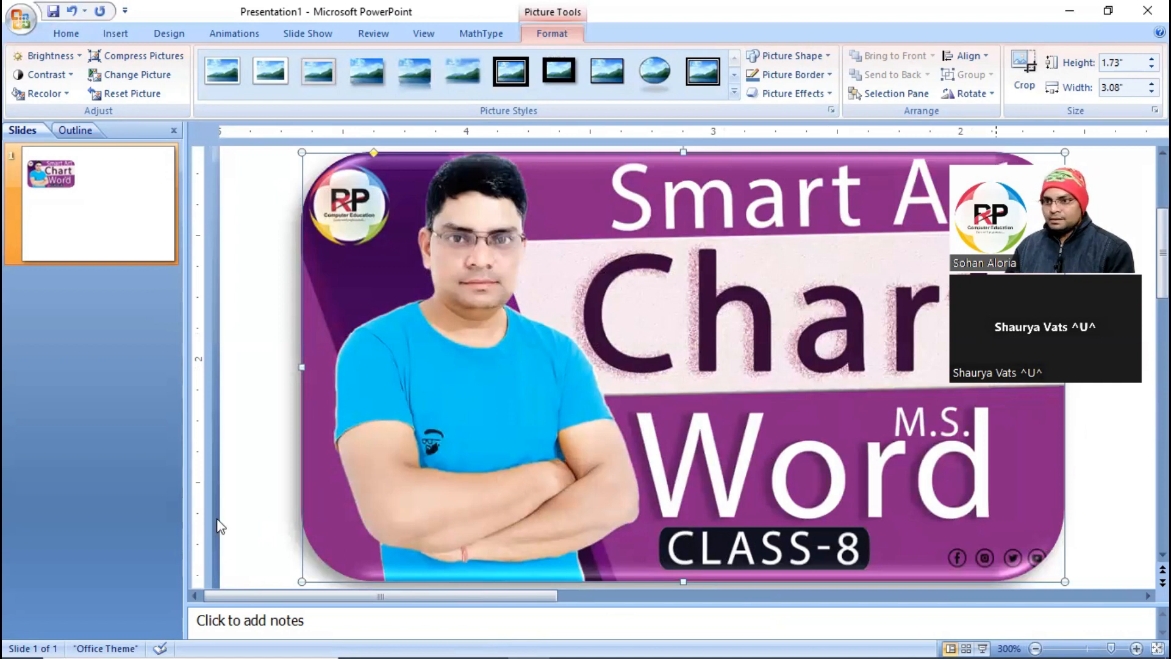
pyautogui.scroll(-3, 540, 401)
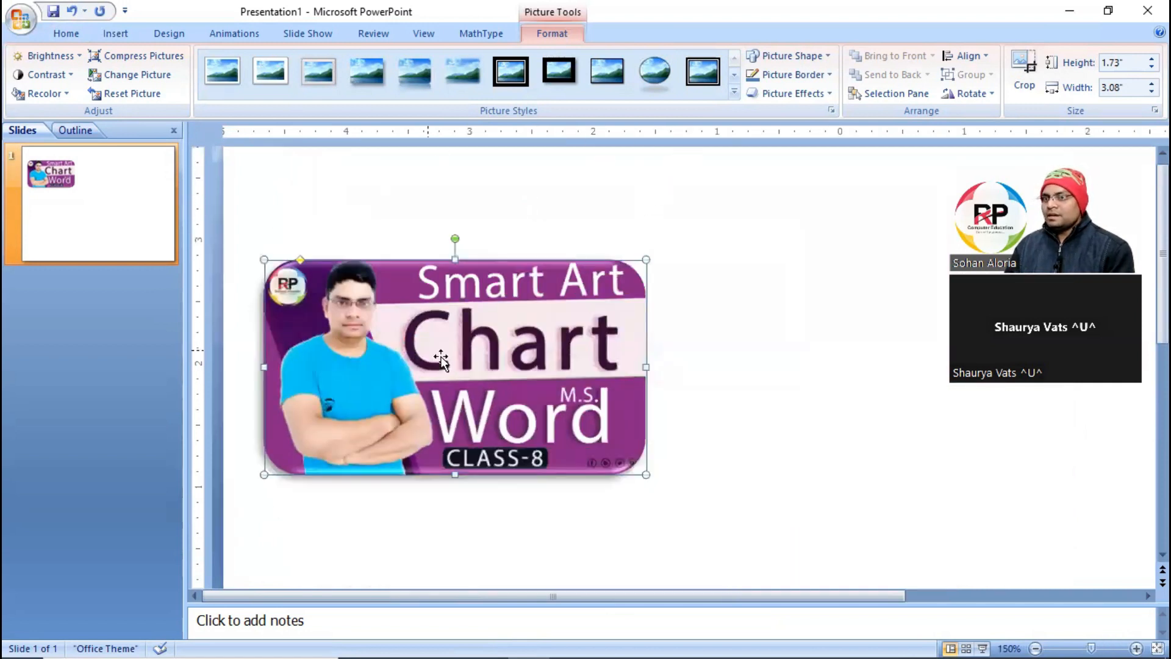
pyautogui.scroll(1, 640, 327)
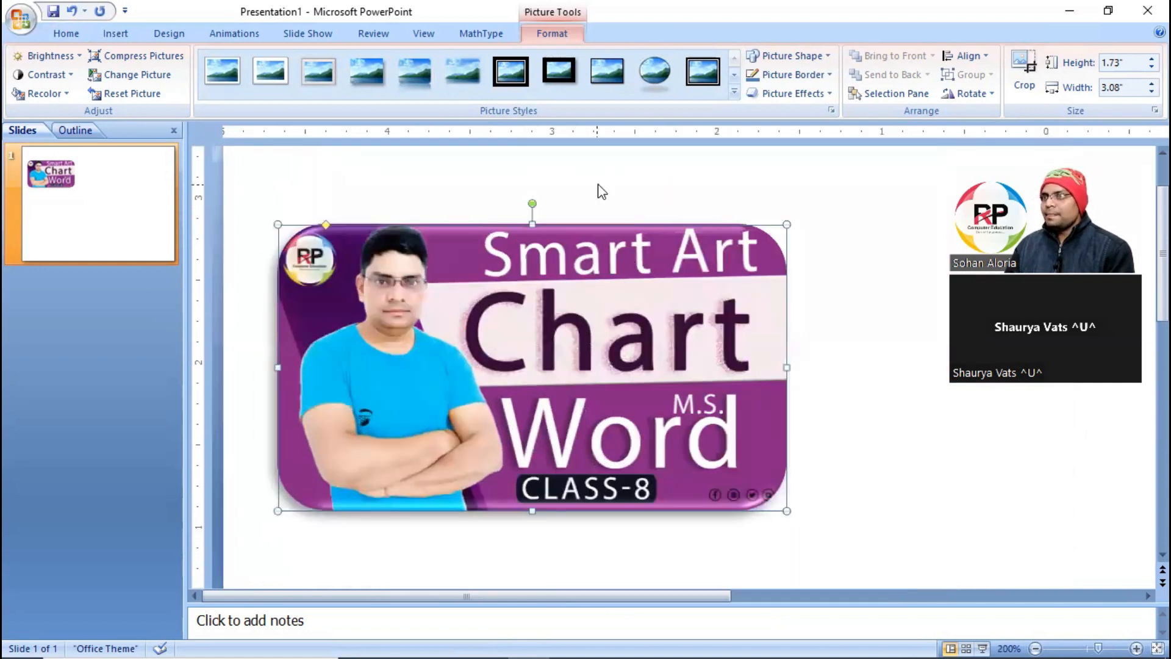
# Try the oval and the triangle as picture shapes for the Class-8 picture.
pyautogui.click(827, 56)
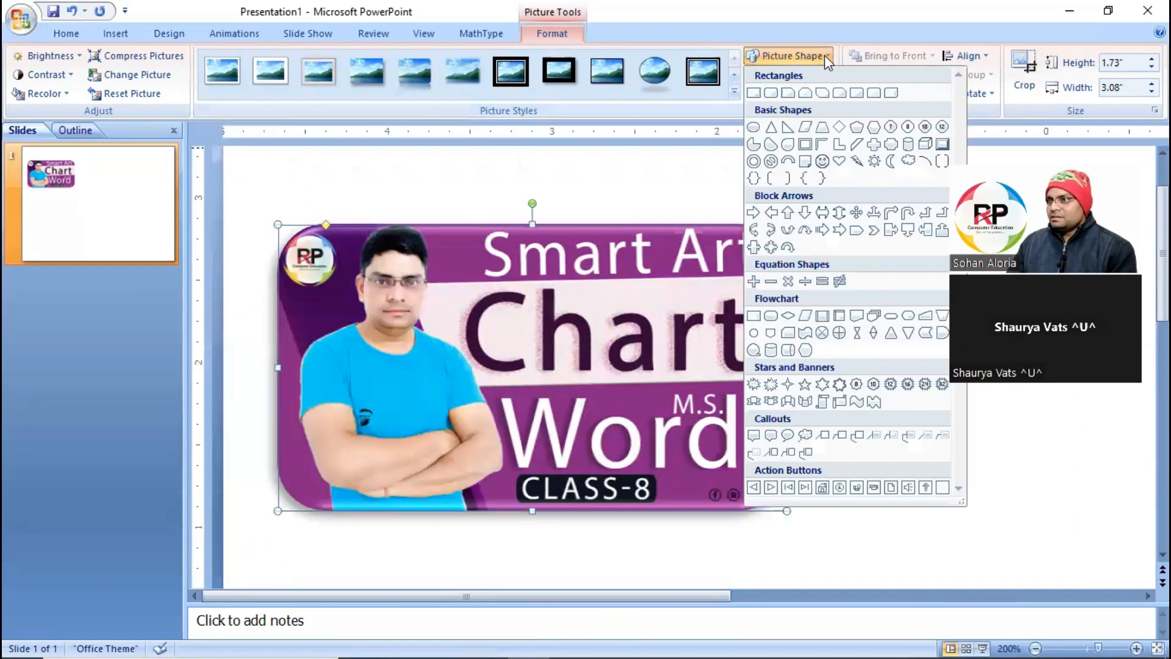
pyautogui.click(753, 129)
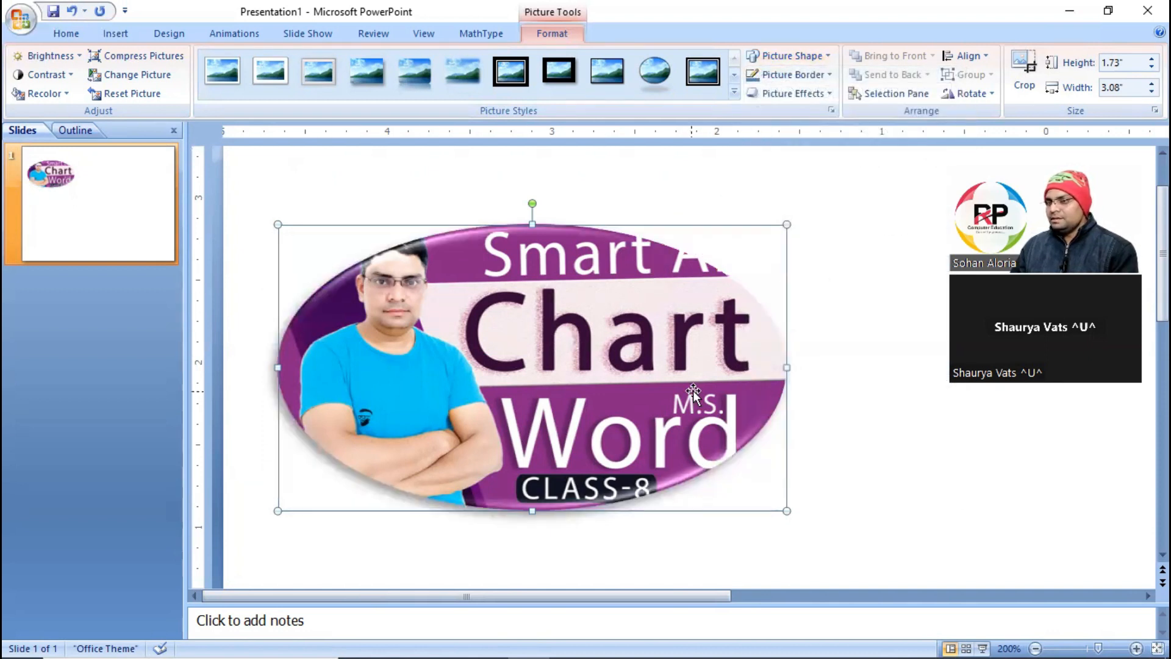
pyautogui.click(821, 57)
pyautogui.click(774, 126)
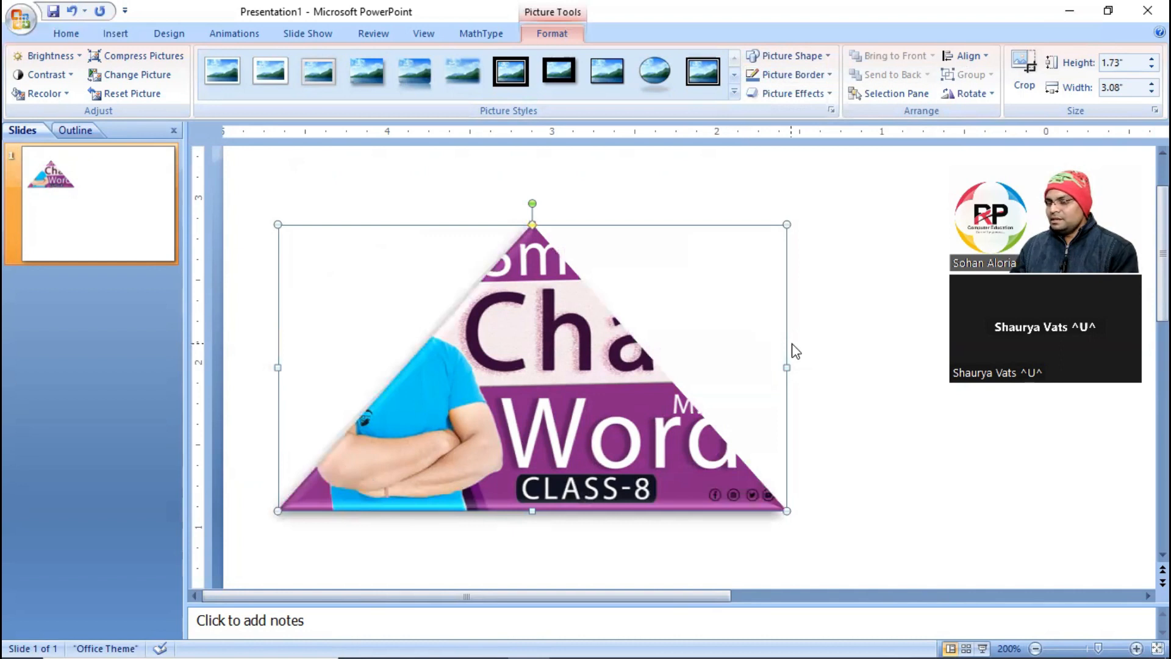
# Undo the triangle and oval picture shape changes on the Class-8 picture.
pyautogui.hotkey('ctrl', 'z')
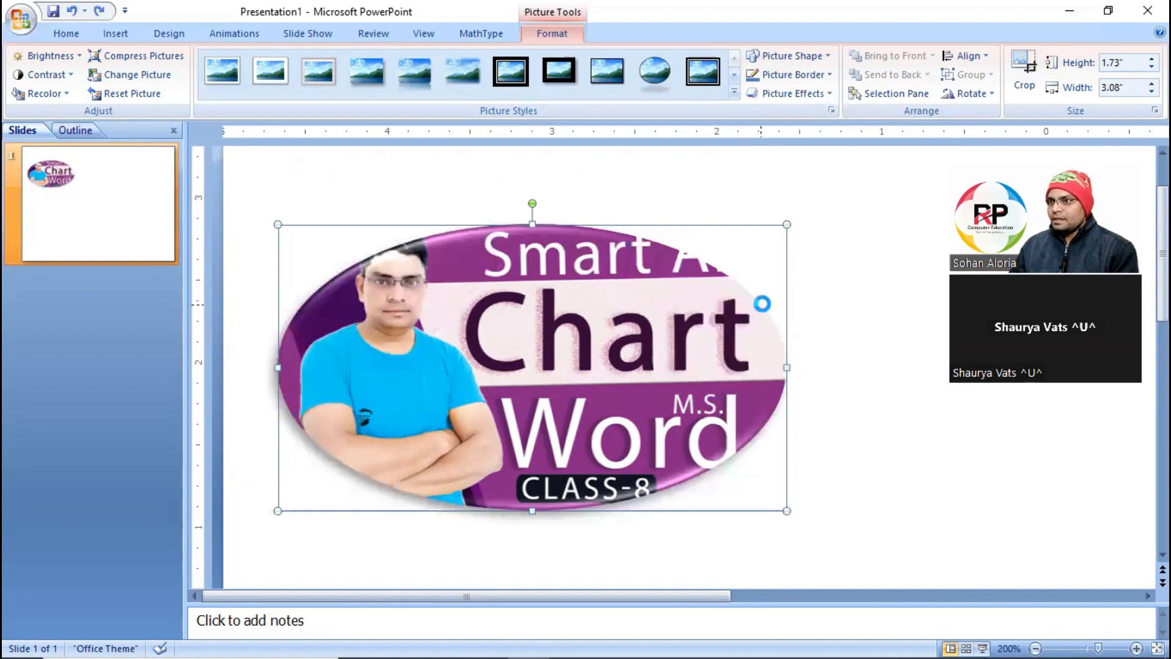
pyautogui.hotkey('ctrl', 'z')
pyautogui.click(828, 363)
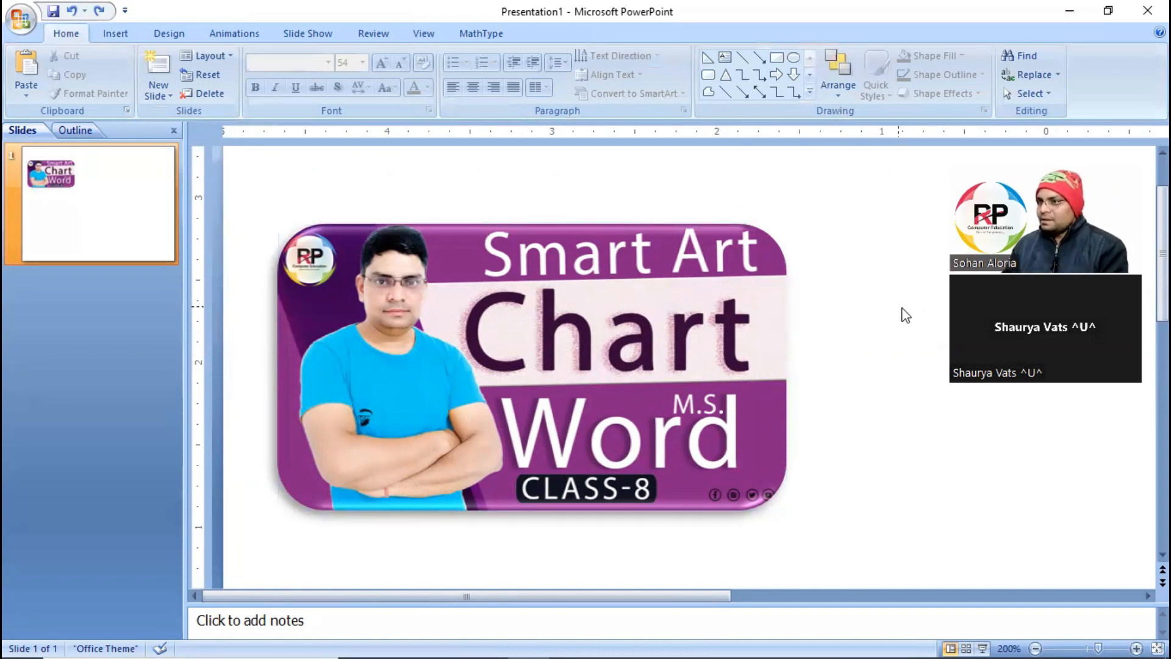
pyautogui.click(490, 282)
pyautogui.click(887, 243)
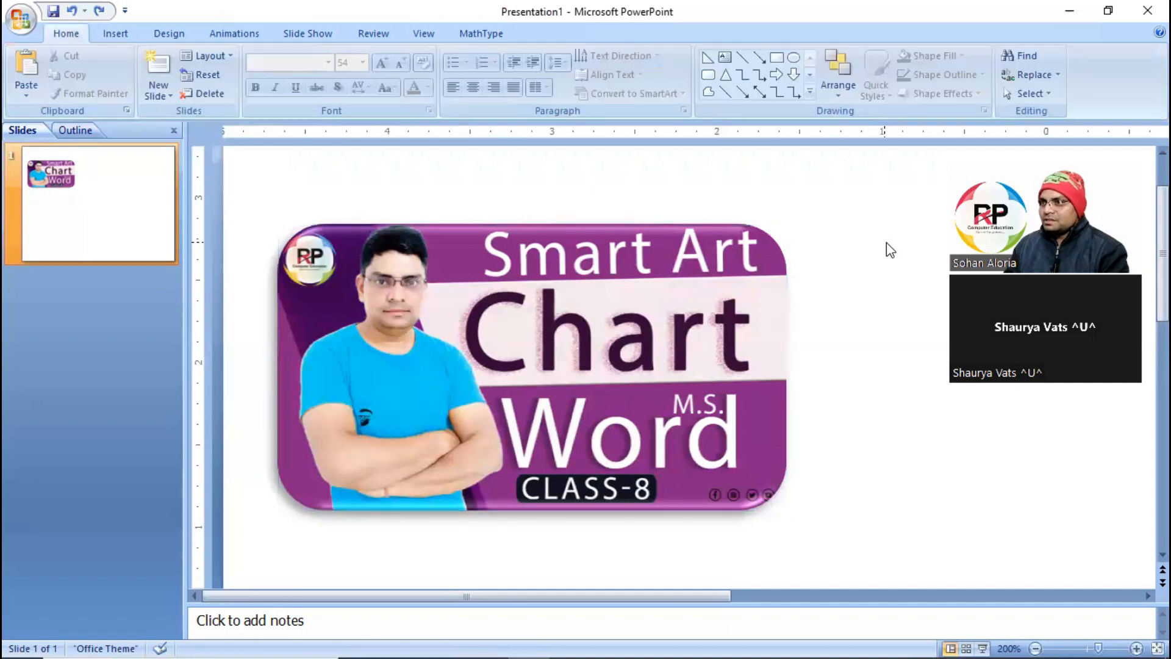
# Draw a circle about 1.5" high by 1.5" wide in the empty area to the right of the Class-8 picture.
pyautogui.click(116, 33)
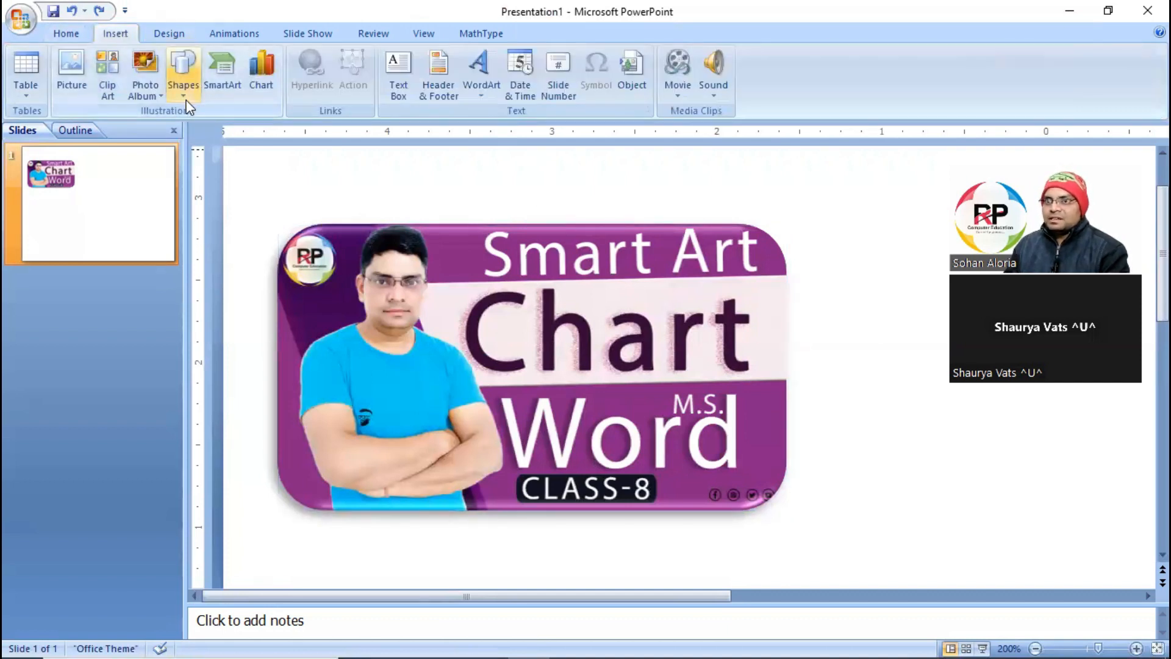
pyautogui.click(183, 91)
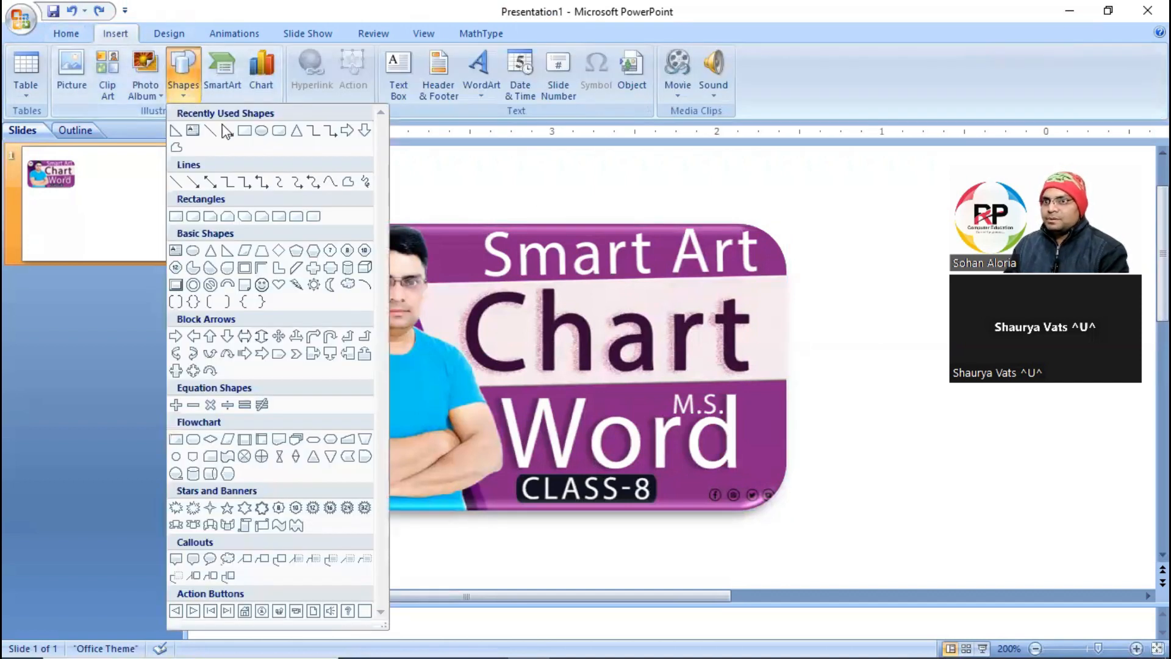
pyautogui.click(261, 132)
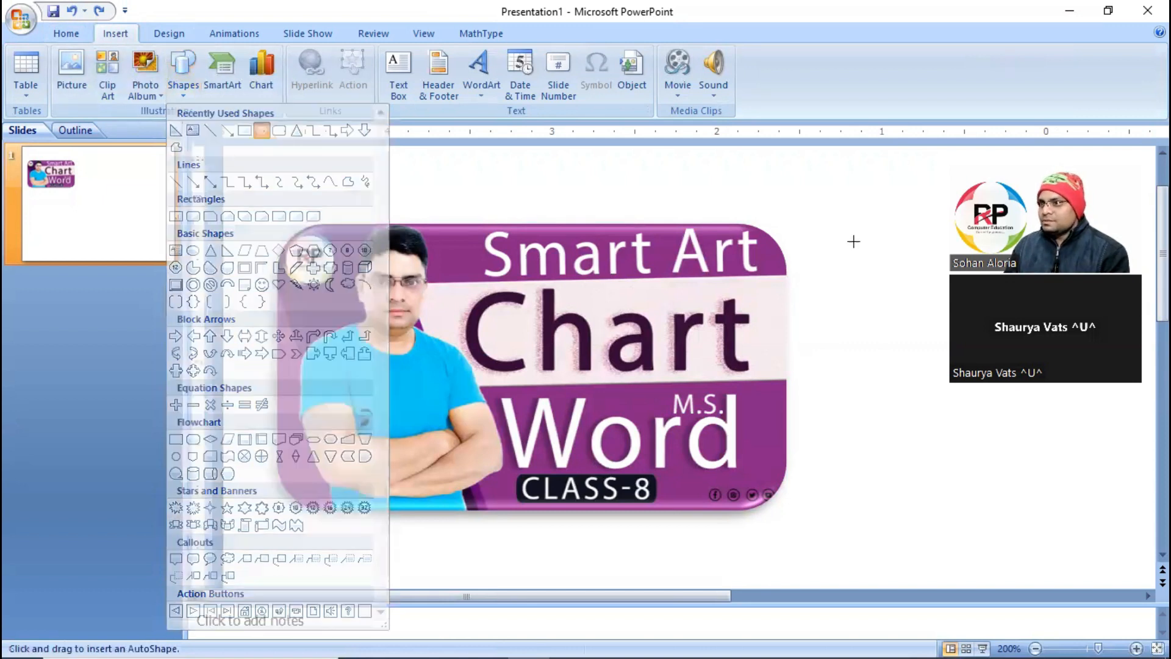
pyautogui.moveTo(825, 221); pyautogui.dragTo(950, 394)
pyautogui.moveTo(881, 269)
pyautogui.mouseDown()
pyautogui.moveTo(866, 411)
pyautogui.moveTo(860, 258)
pyautogui.mouseUp()
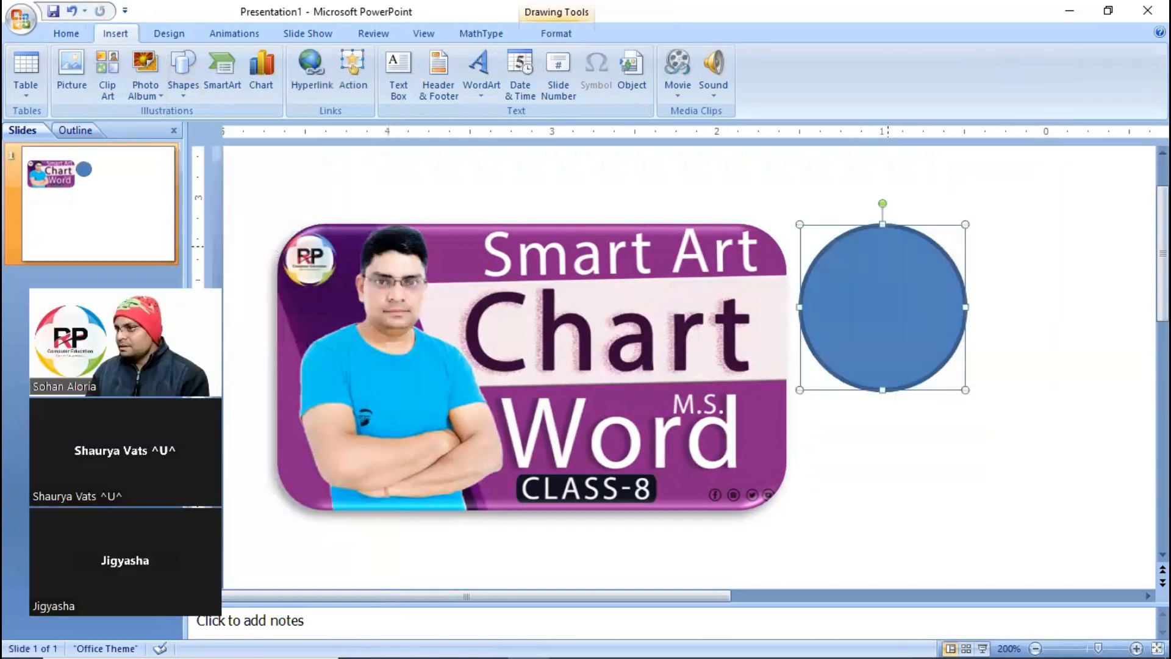
pyautogui.moveTo(965, 389); pyautogui.dragTo(1048, 472)
pyautogui.moveTo(964, 415); pyautogui.dragTo(992, 414)
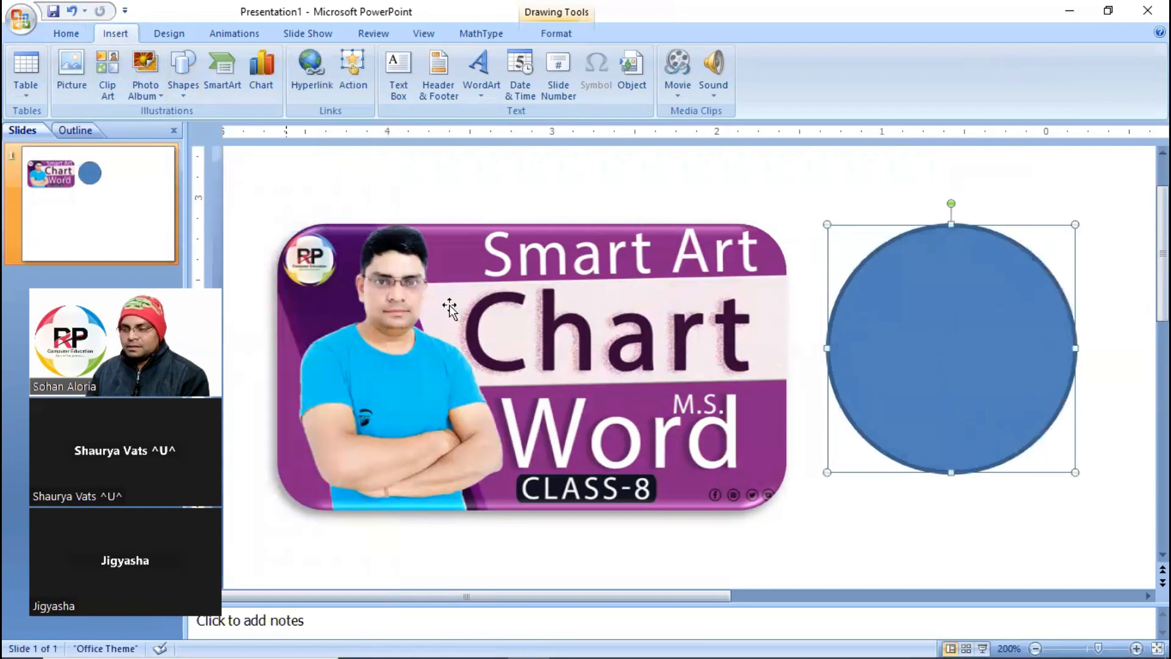
# Apply the oval picture style with a thick dark frame and shadow to the Class-8 picture.
pyautogui.click(675, 321)
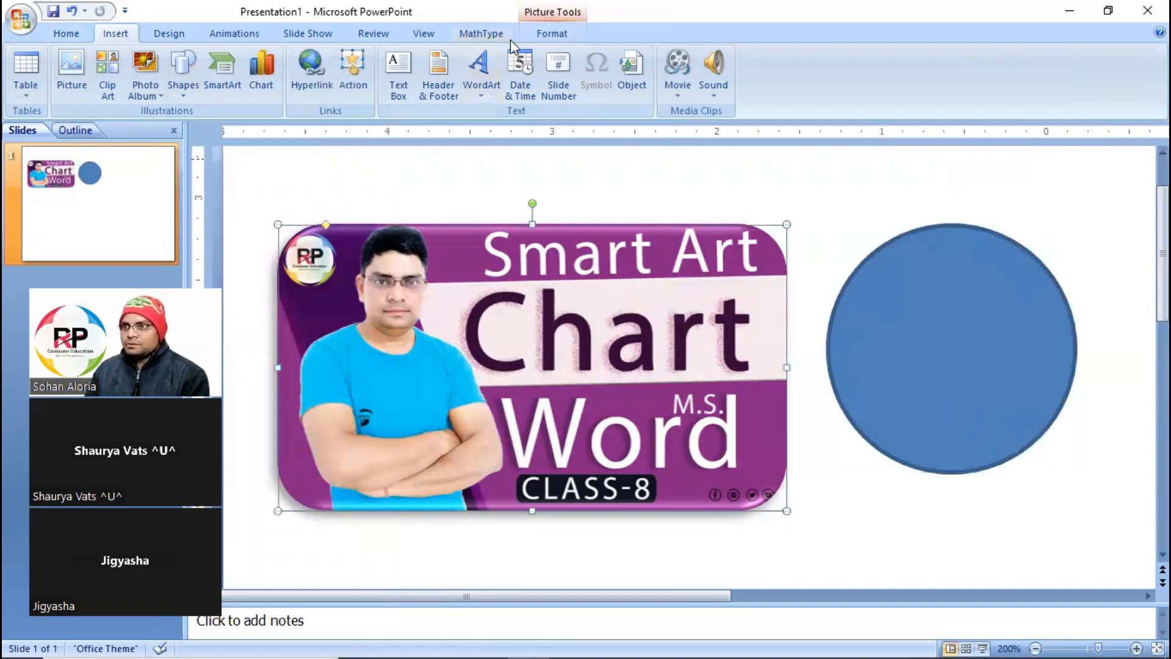
pyautogui.doubleClick(545, 229)
pyautogui.click(656, 72)
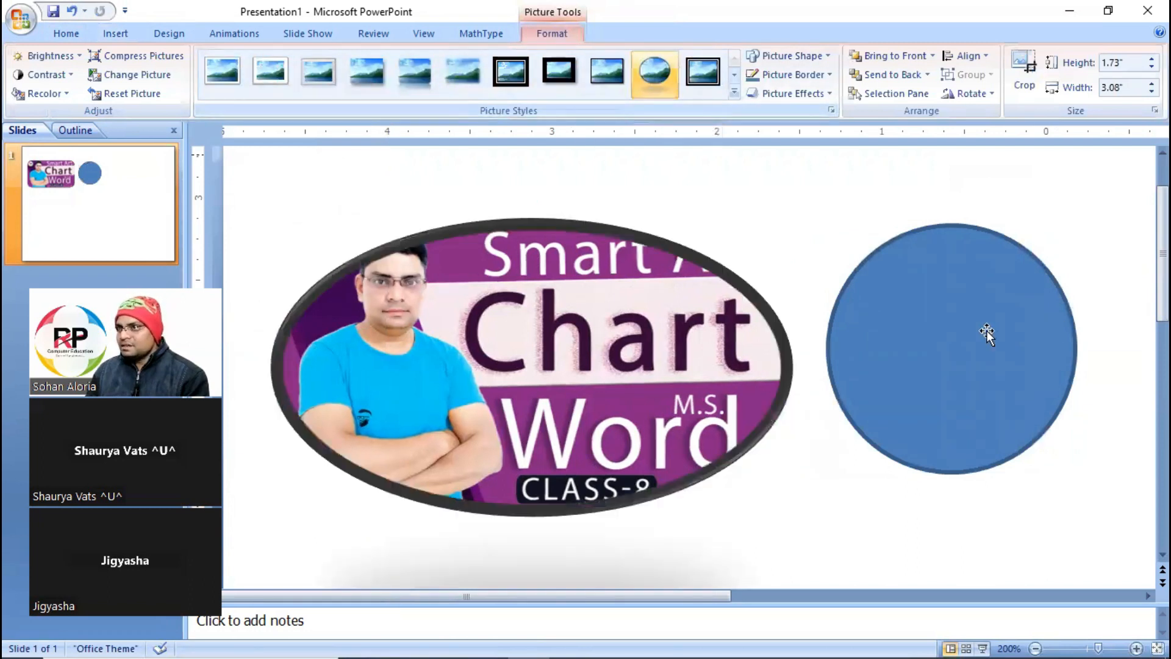
# Fill the blue circle with the picture "Word Live Class-6".
pyautogui.click(968, 349)
pyautogui.doubleClick(968, 349)
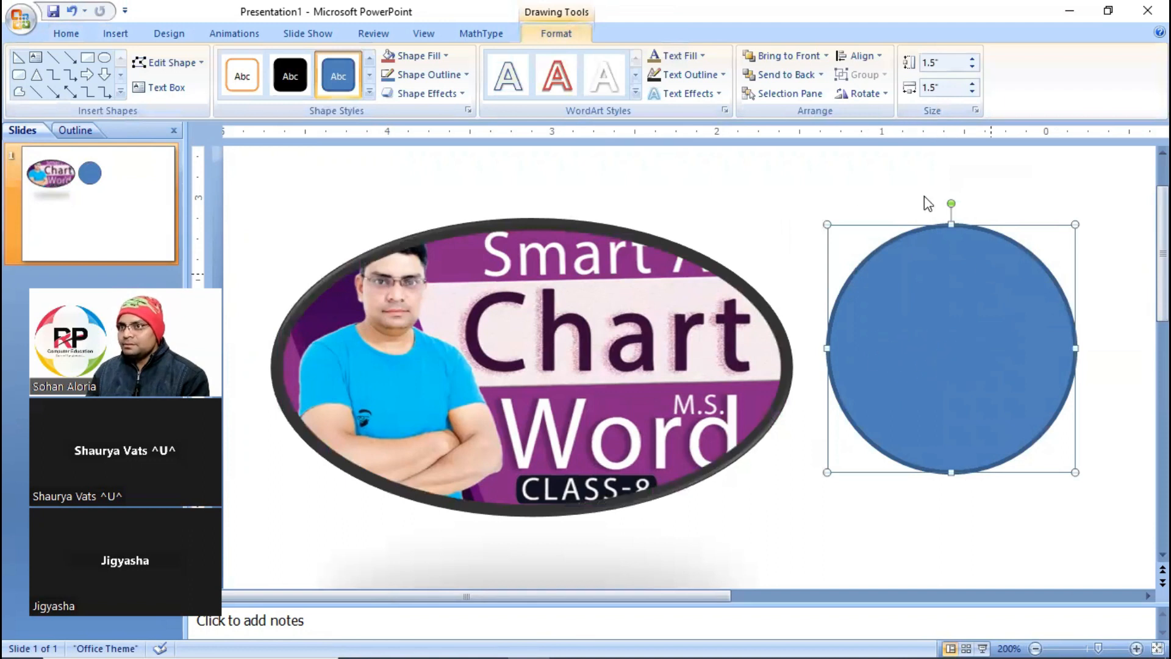
pyautogui.click(446, 56)
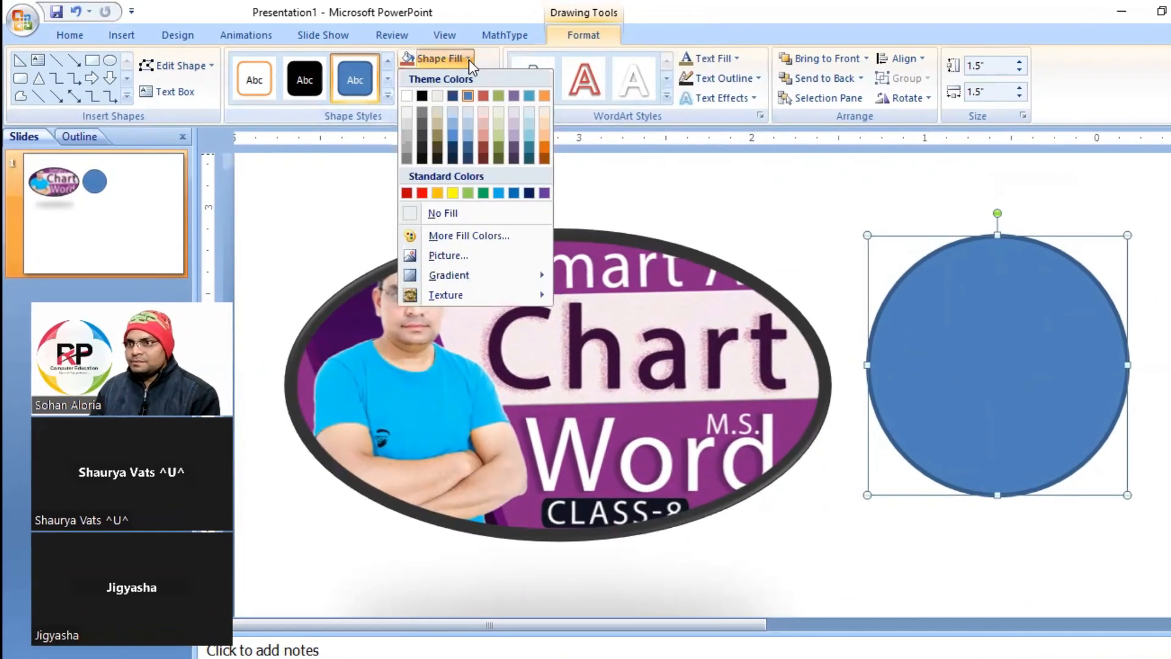
pyautogui.click(482, 256)
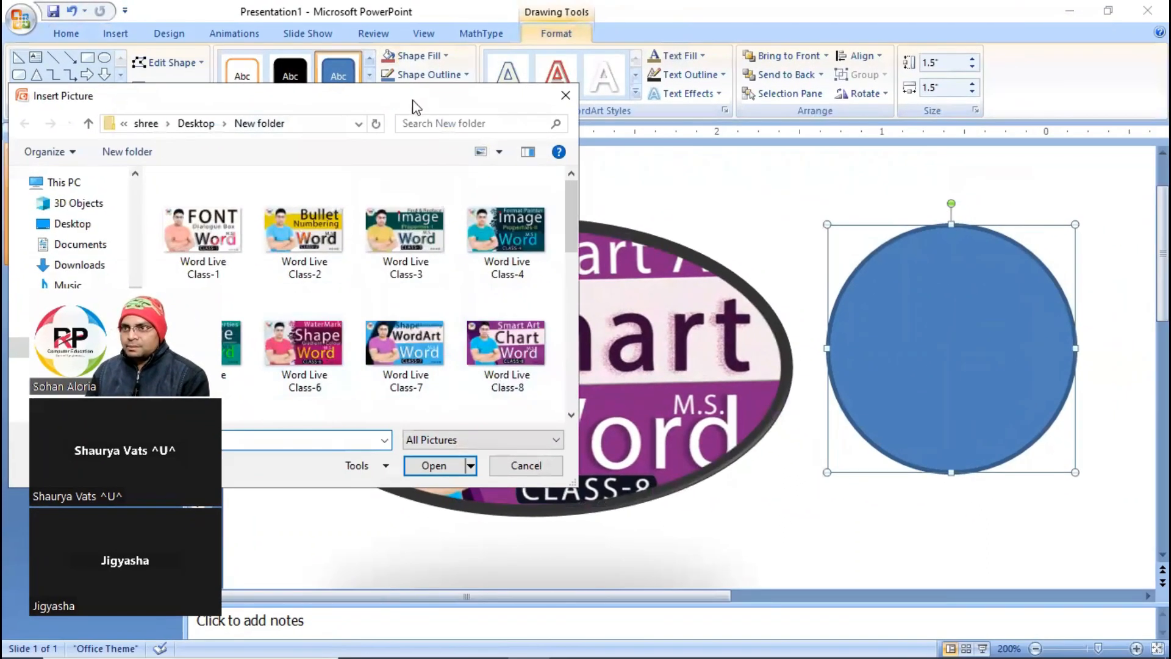
pyautogui.moveTo(415, 106); pyautogui.dragTo(451, 34)
pyautogui.click(341, 280)
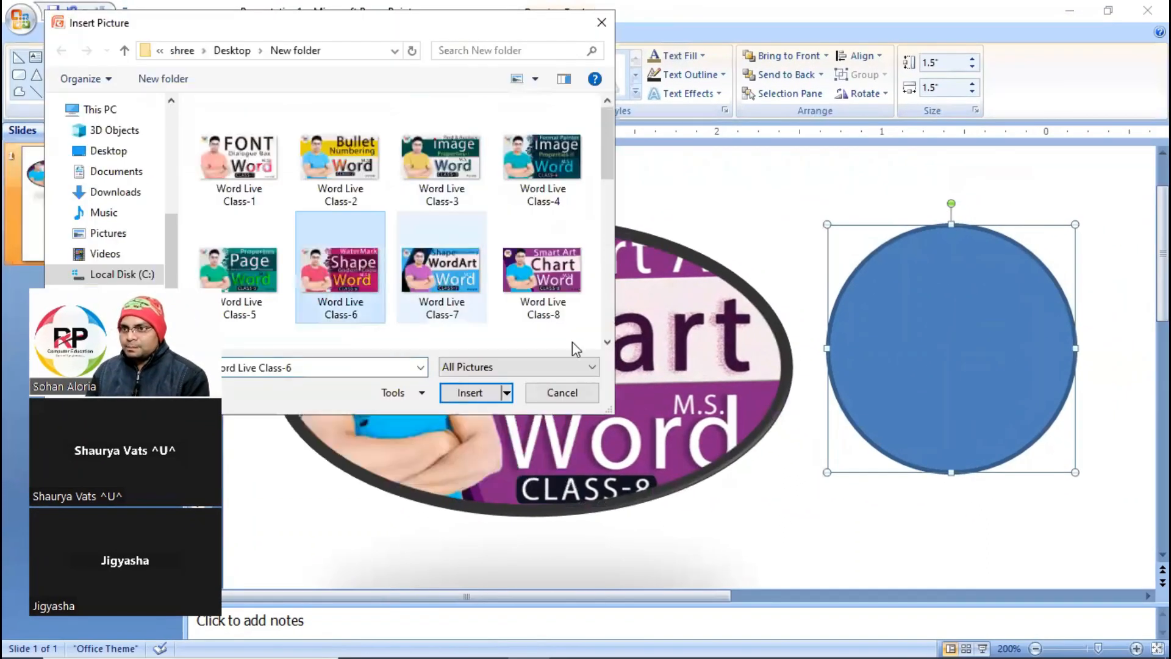
pyautogui.click(479, 392)
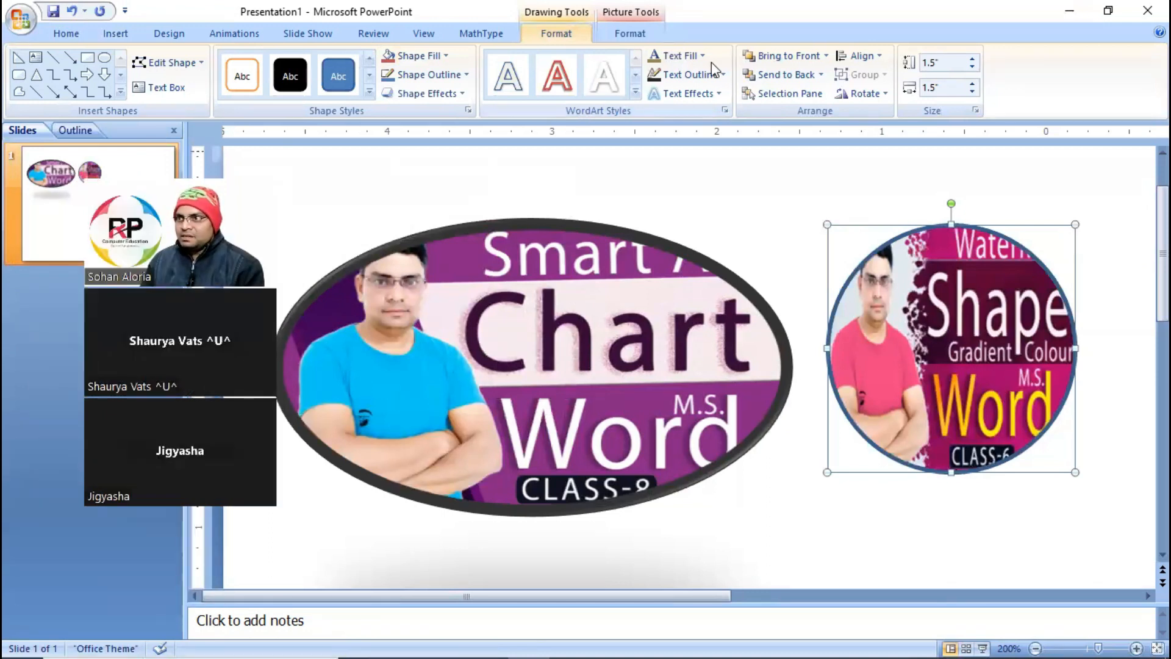
# Try changing the Class-8 picture's shape to the up arrow block shape.
pyautogui.click(615, 355)
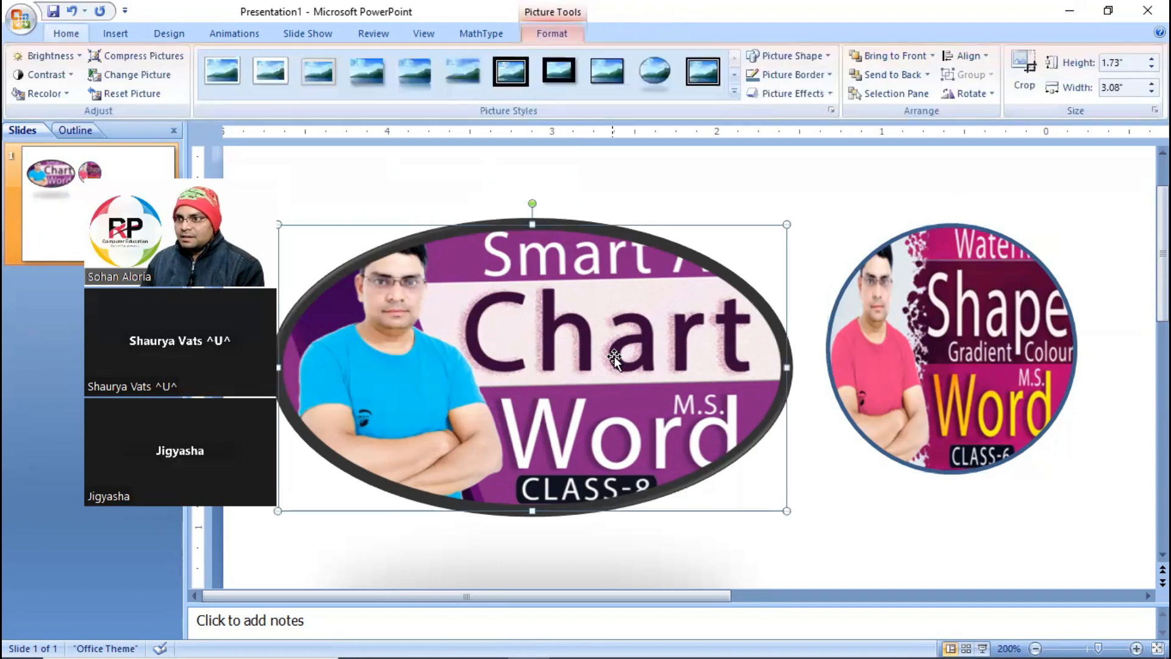
pyautogui.click(824, 57)
pyautogui.click(787, 212)
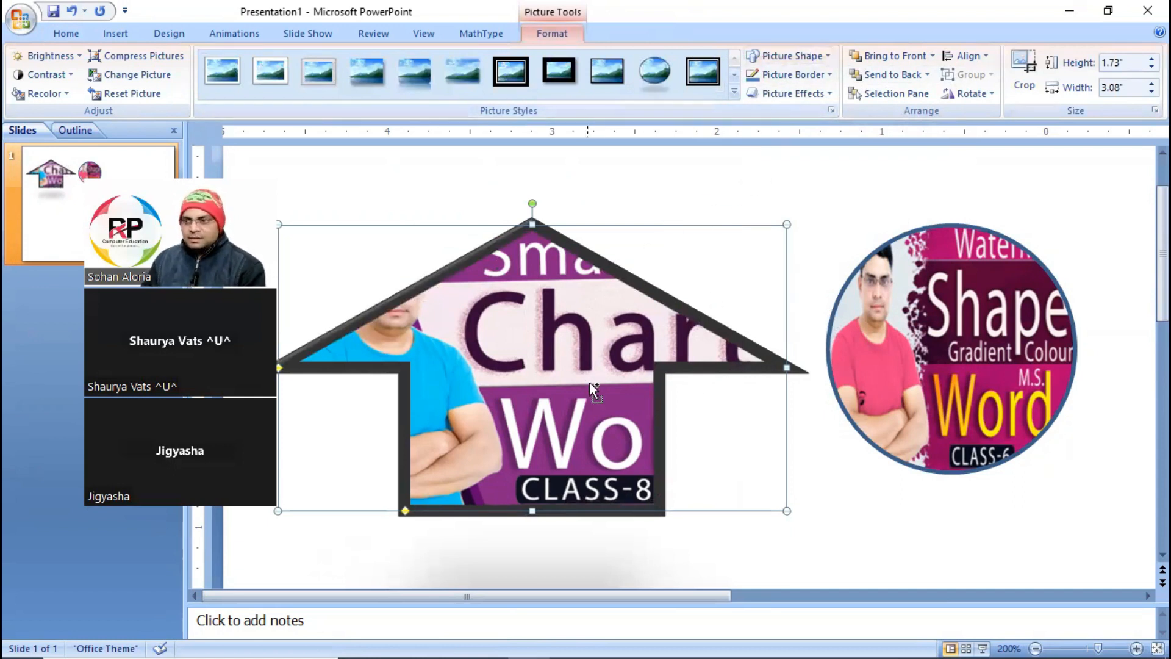
# Undo the arrow shape, the circle's picture fill and the oval picture style, and delete the circle.
pyautogui.hotkey('ctrl', 'z')
pyautogui.hotkey('ctrl', 'z')
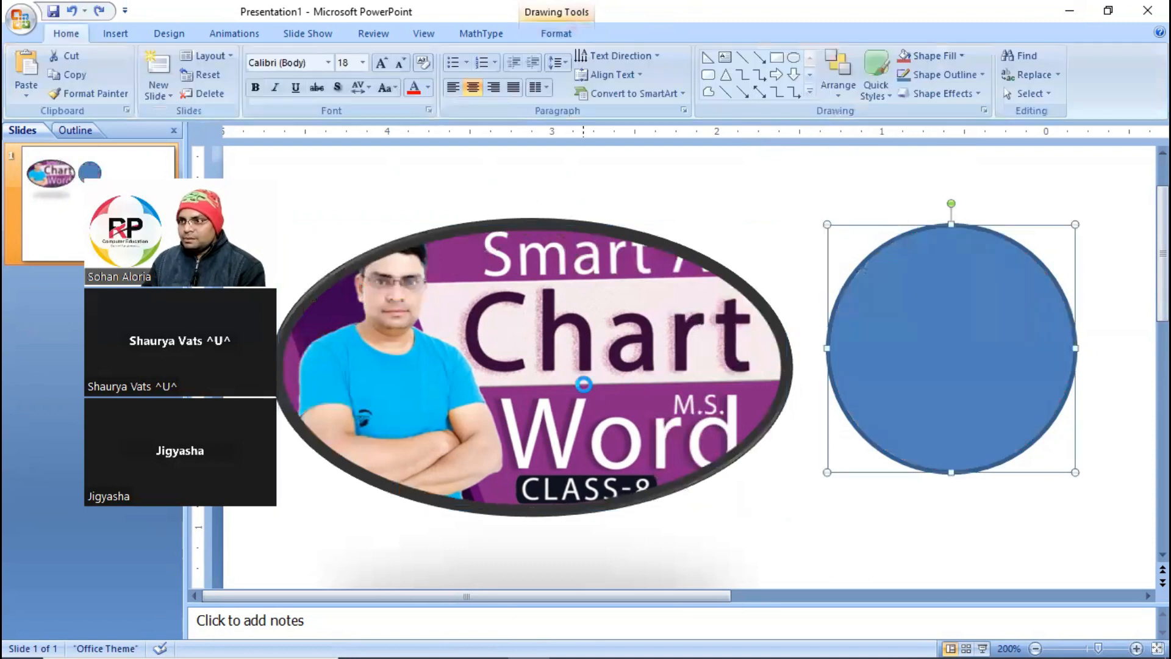
pyautogui.hotkey('ctrl', 'z')
pyautogui.click(957, 352)
pyautogui.press('Delete')
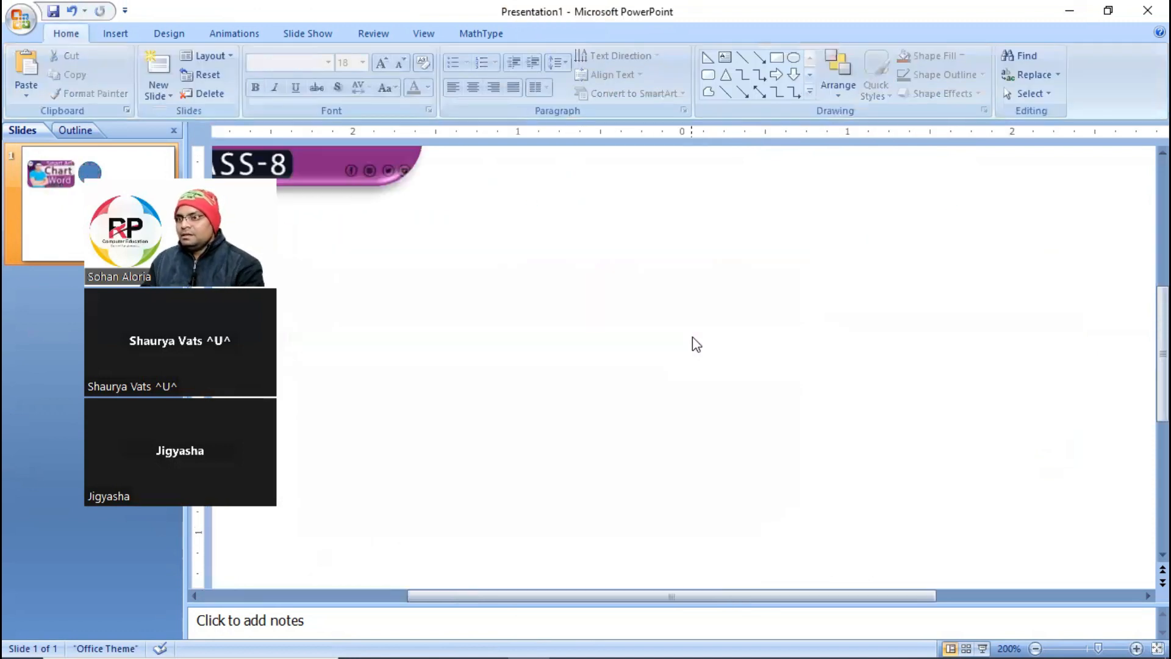
# Undo the white-framed picture style on the Class-8 picture.
pyautogui.scroll(1, 711, 418)
pyautogui.moveTo(711, 597); pyautogui.dragTo(520, 578)
pyautogui.scroll(1, 622, 473)
pyautogui.hotkey('ctrl', 'z')
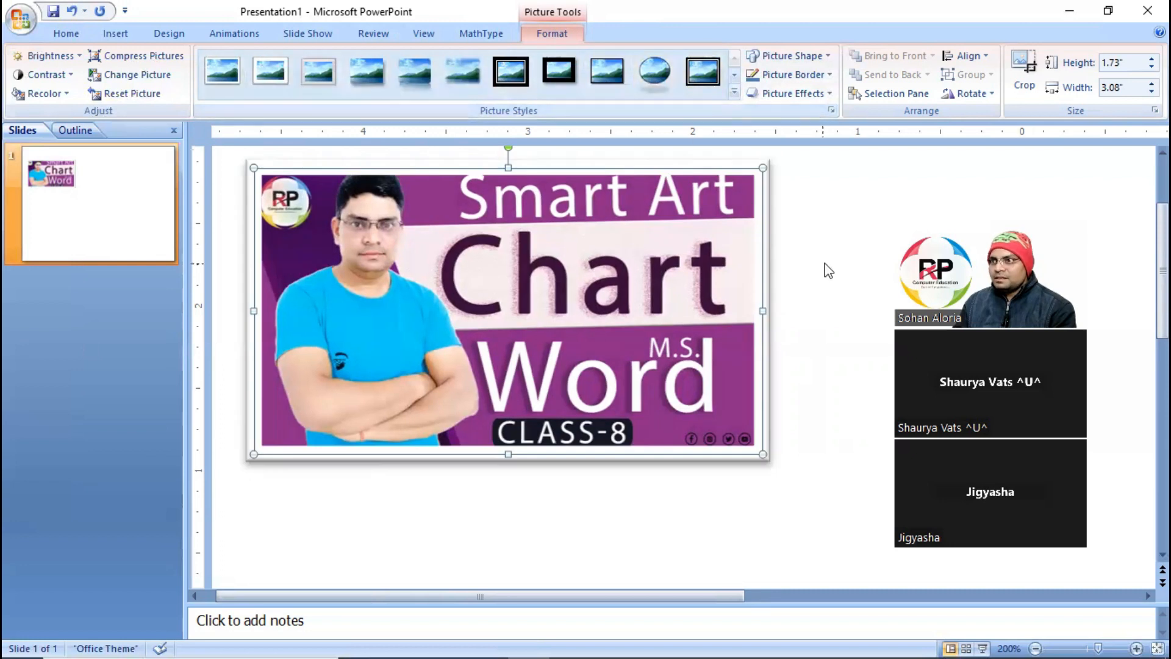
pyautogui.click(821, 264)
pyautogui.hotkey('ctrl', 'z')
pyautogui.click(820, 266)
# Reset the Class-8 picture to its original formatting and size.
pyautogui.click(622, 264)
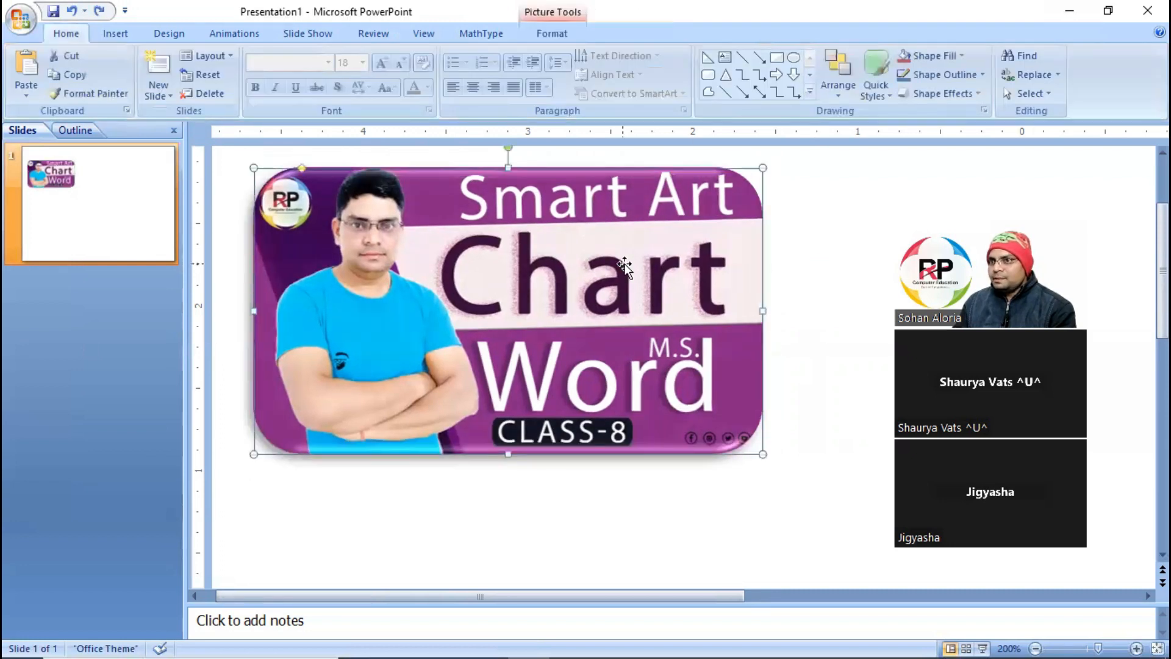
pyautogui.doubleClick(550, 250)
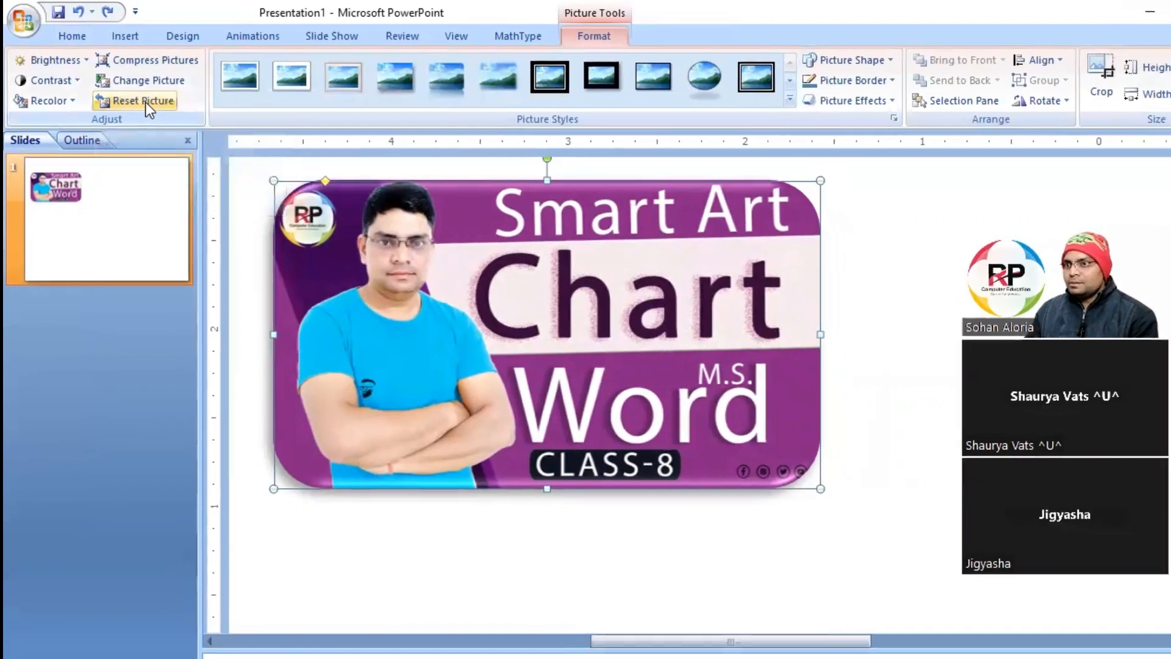
pyautogui.click(146, 101)
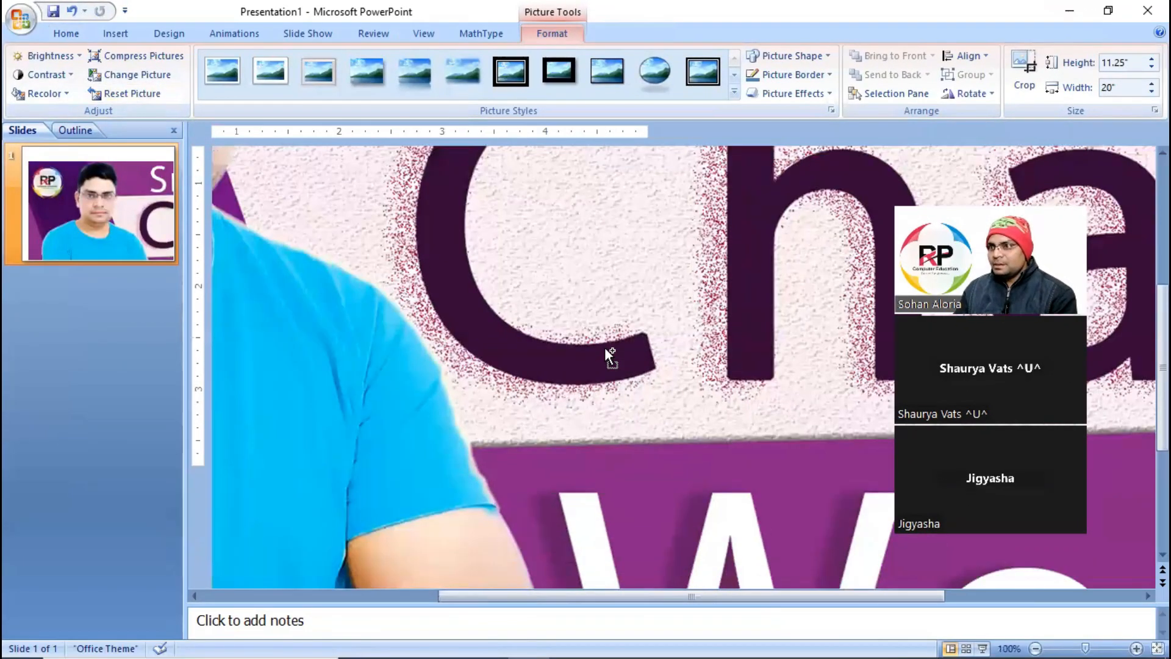
# Shrink the Class-8 picture to about 1.83" high by 3.25" wide so it fits on the slide.
pyautogui.keyDown('ctrl'); pyautogui.scroll(-9, 605, 346); pyautogui.keyUp('ctrl')
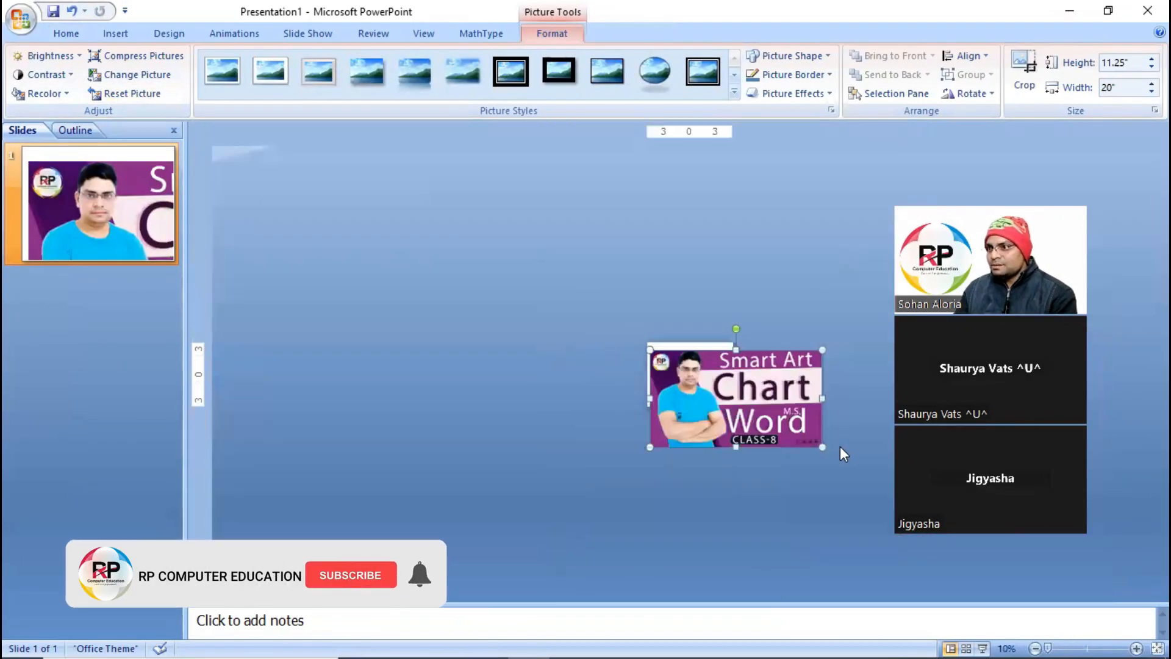
pyautogui.moveTo(822, 447); pyautogui.dragTo(732, 379)
pyautogui.keyDown('ctrl'); pyautogui.scroll(6, 732, 380); pyautogui.keyUp('ctrl')
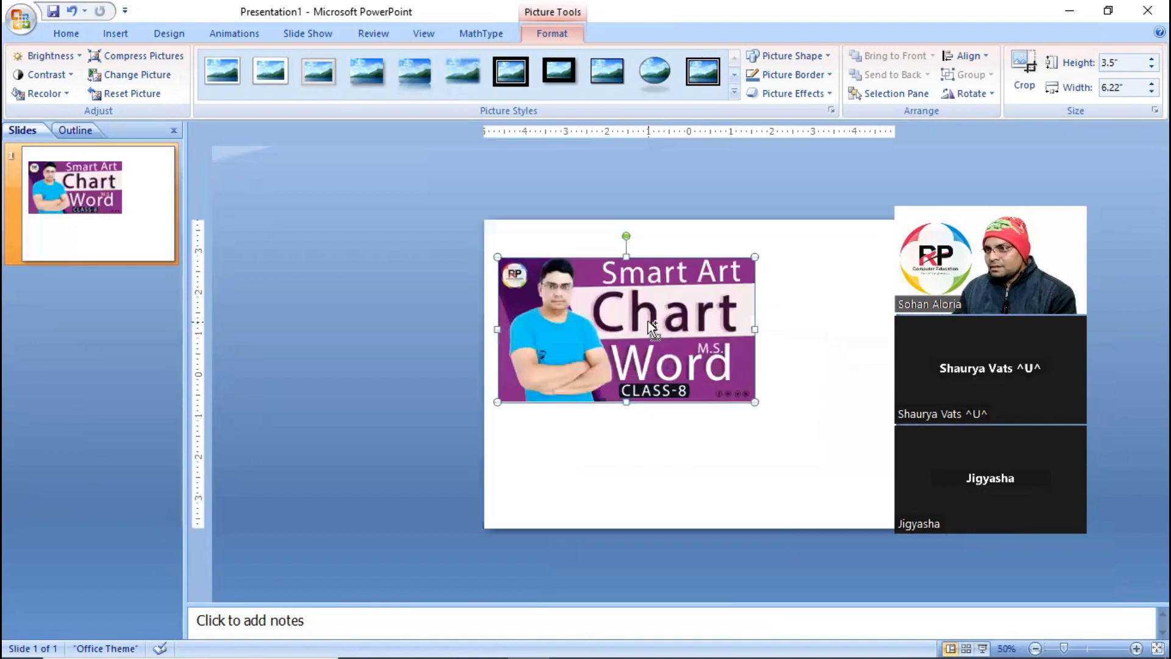
pyautogui.moveTo(762, 386); pyautogui.dragTo(609, 317)
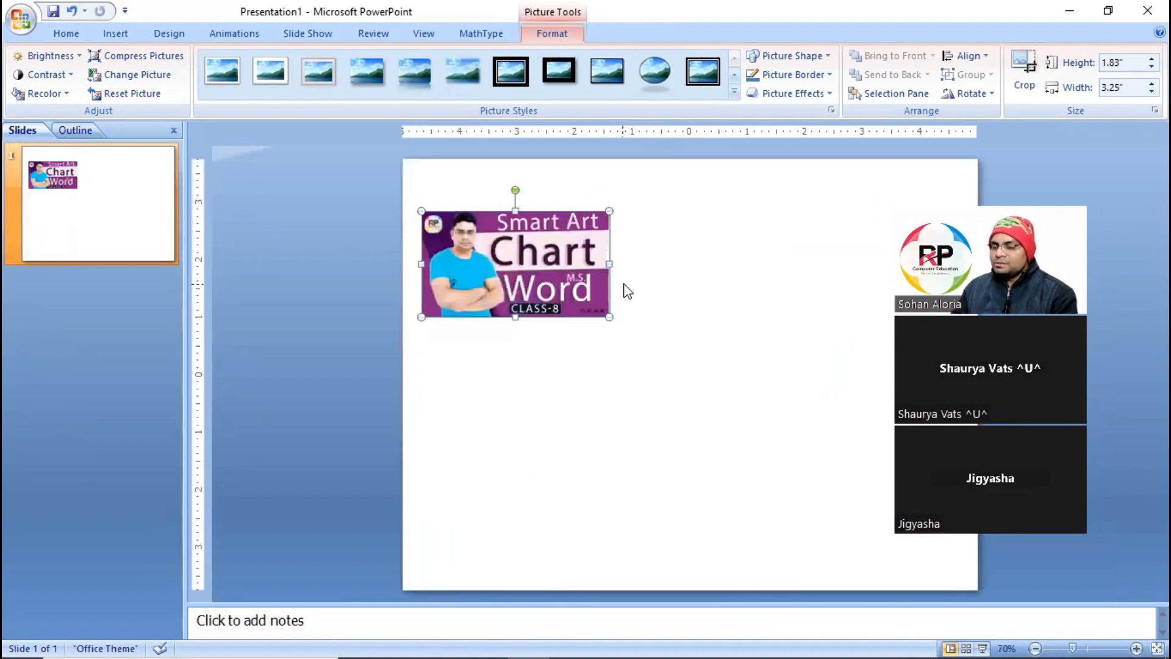
pyautogui.keyDown('ctrl'); pyautogui.scroll(8, 631, 290); pyautogui.keyUp('ctrl')
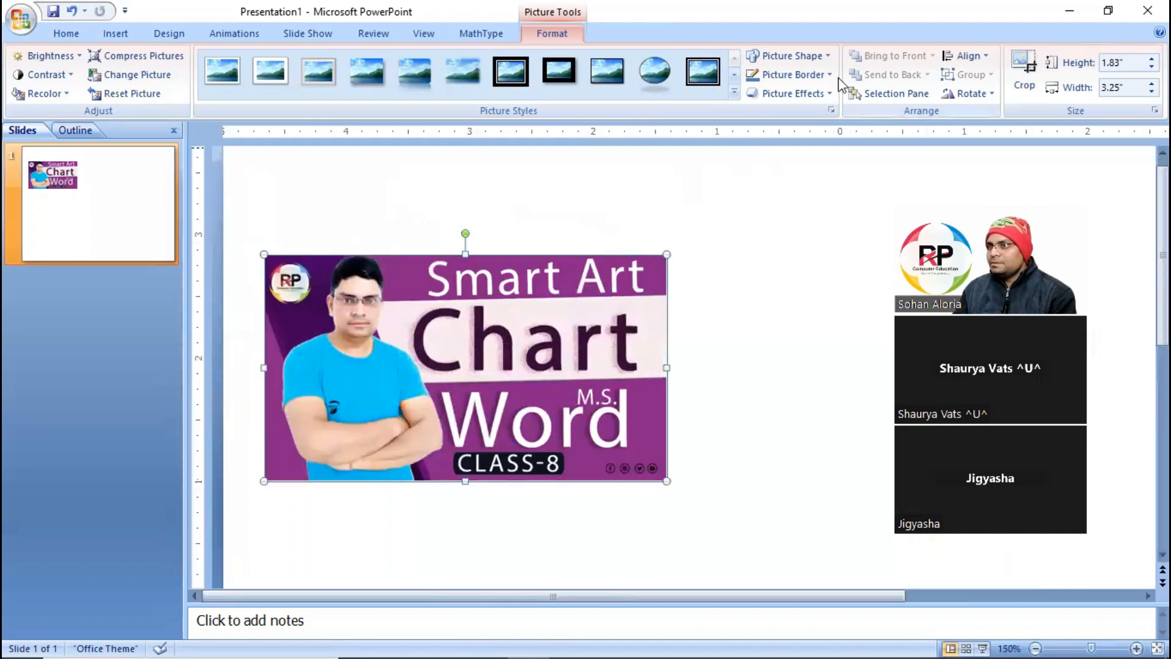
# Give the Class-8 picture a dark orange border.
pyautogui.click(828, 57)
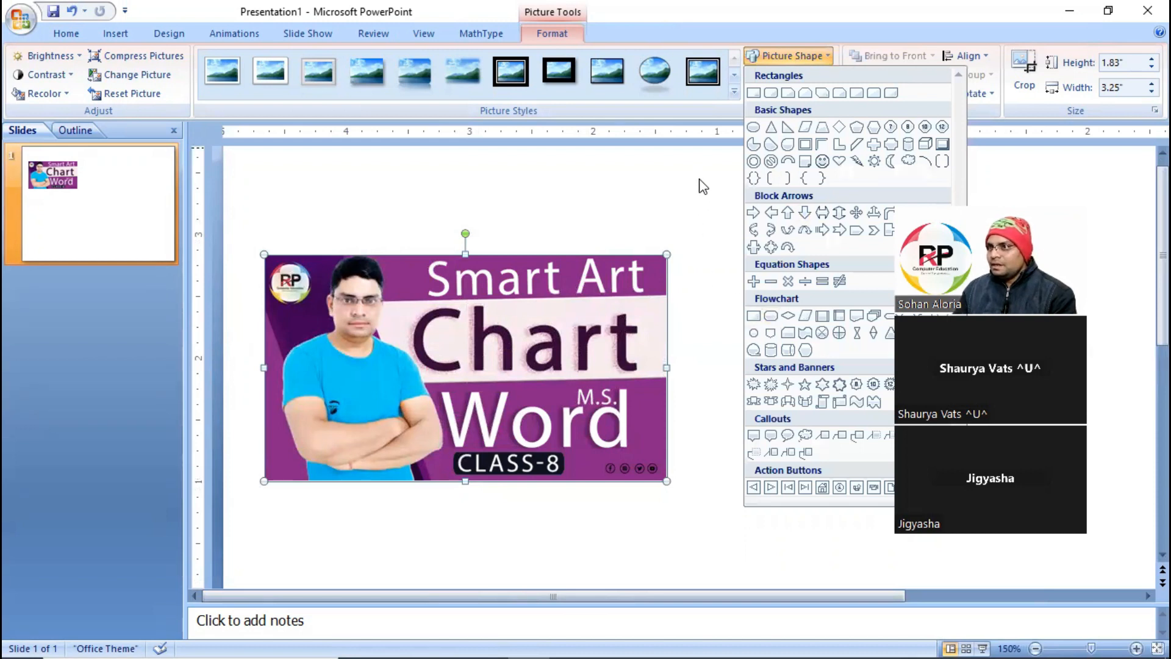
pyautogui.click(703, 186)
pyautogui.click(823, 74)
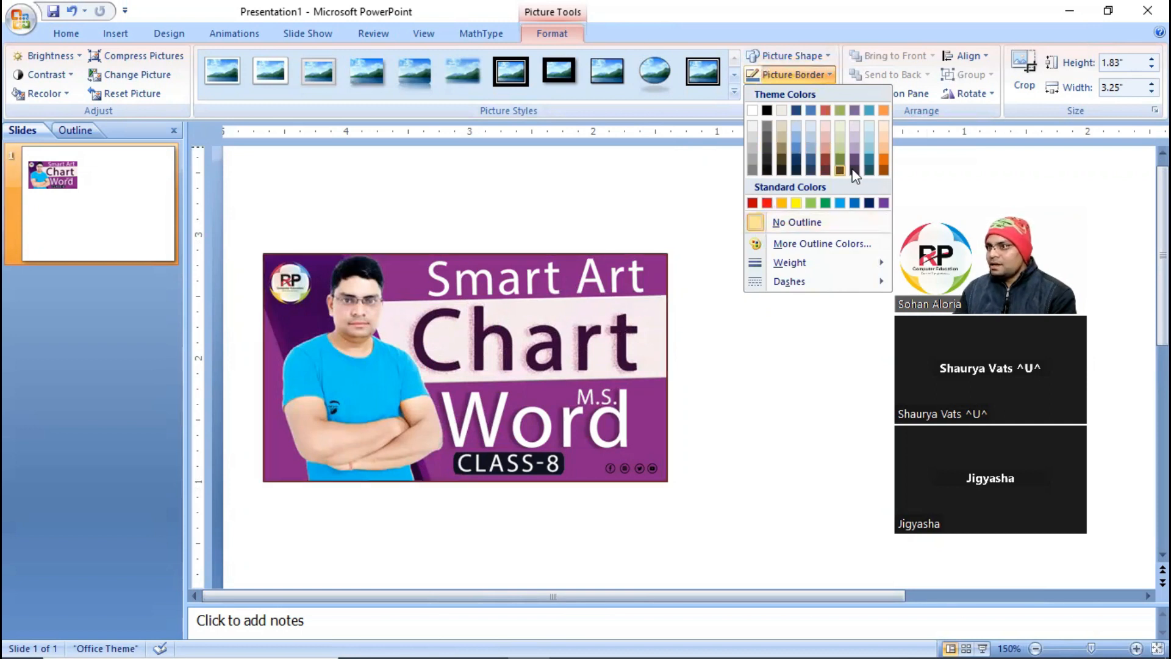
pyautogui.click(883, 164)
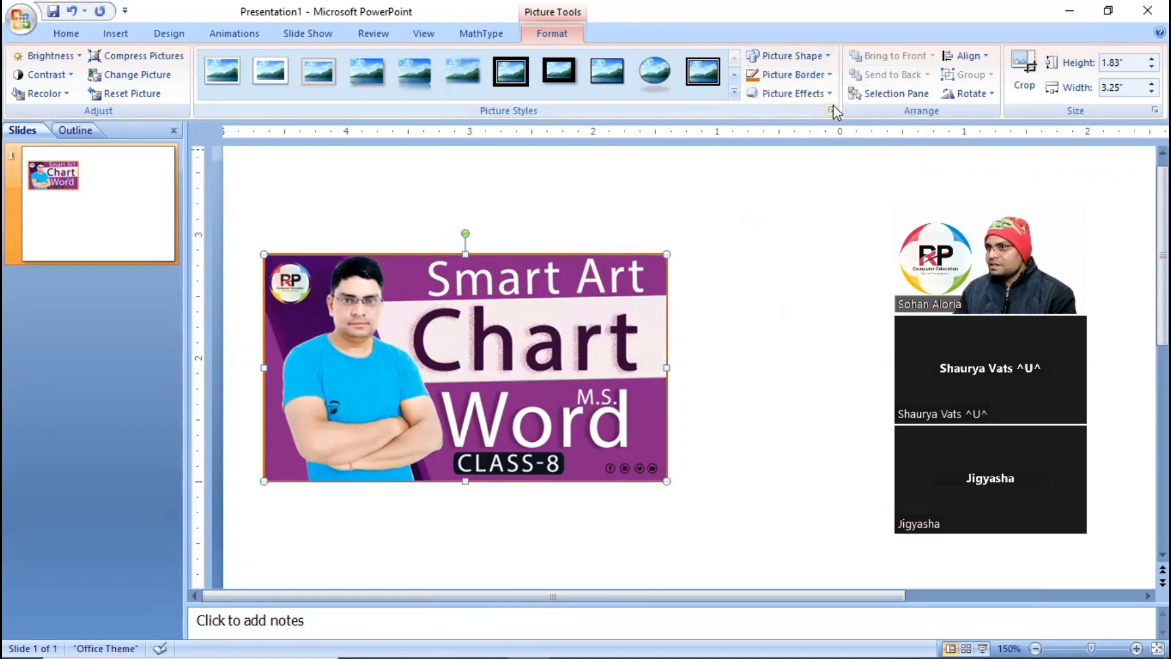
# Try a thicker line weight and a dashed line style on the picture's orange border.
pyautogui.click(830, 75)
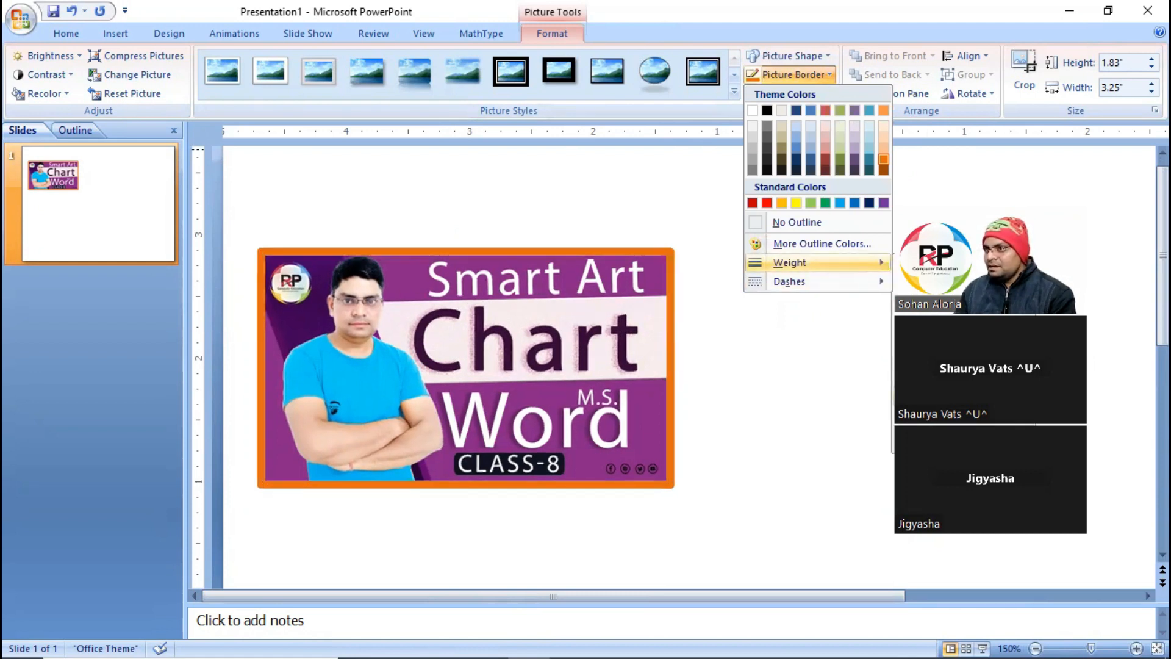
pyautogui.click(510, 256)
pyautogui.click(793, 75)
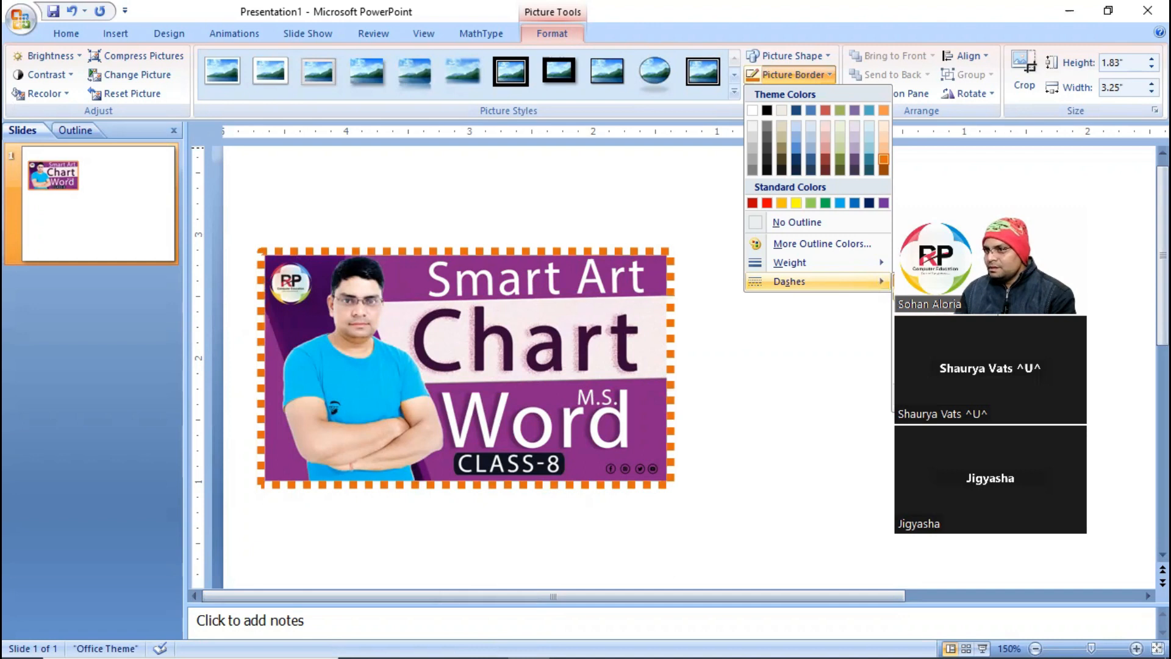
pyautogui.click(821, 100)
pyautogui.click(828, 76)
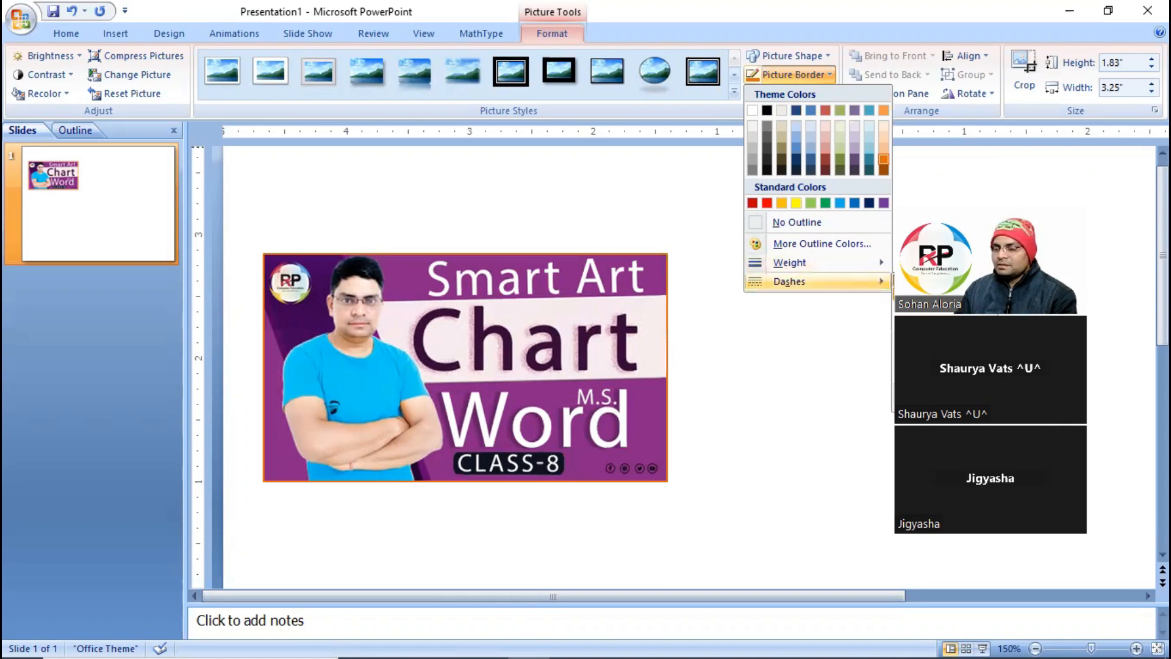
# Reset the Class-8 picture and shrink it to about 2.58" high by 4.59" wide.
pyautogui.click(125, 93)
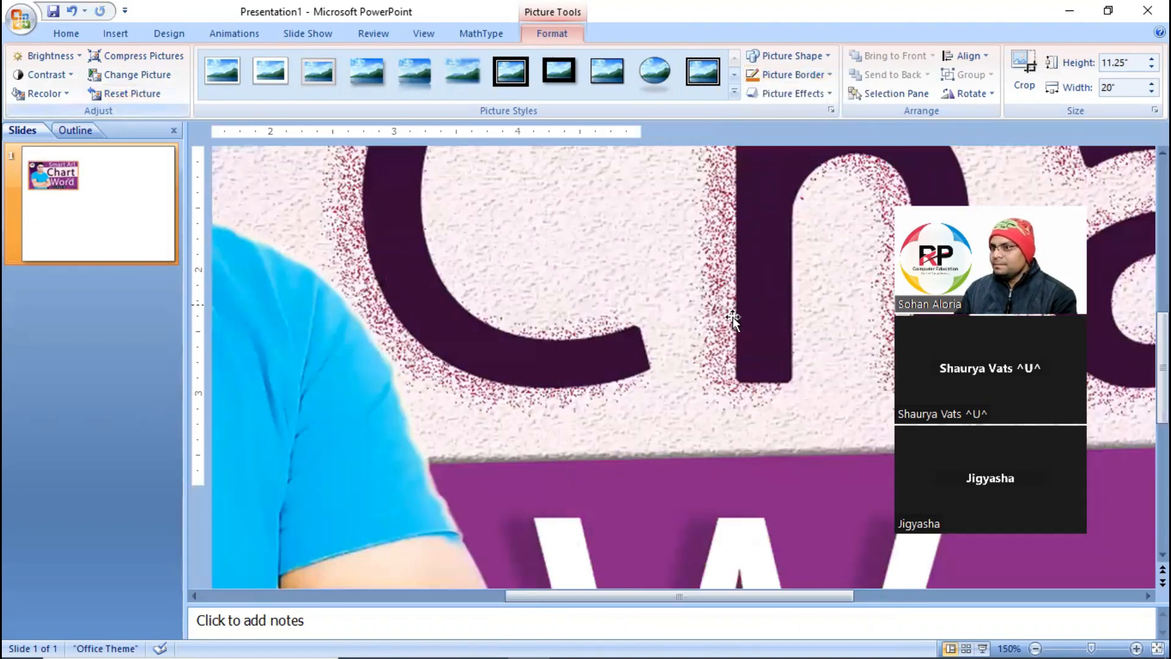
pyautogui.scroll(-10, 630, 353)
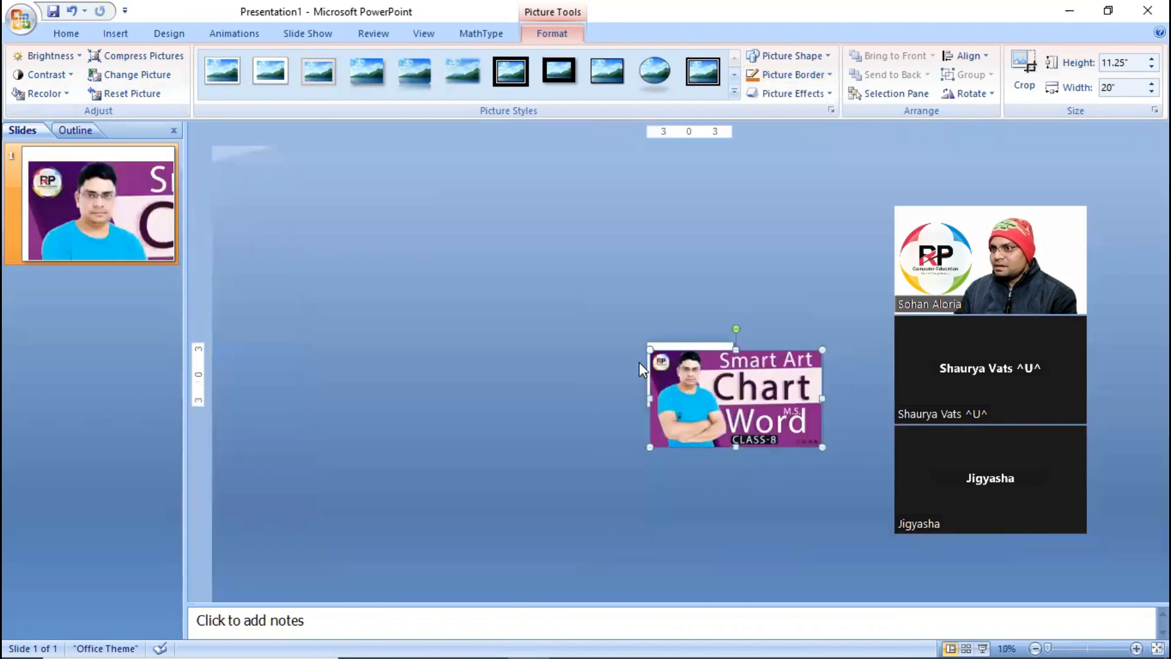
pyautogui.moveTo(822, 450); pyautogui.dragTo(686, 373)
pyautogui.scroll(12, 687, 375)
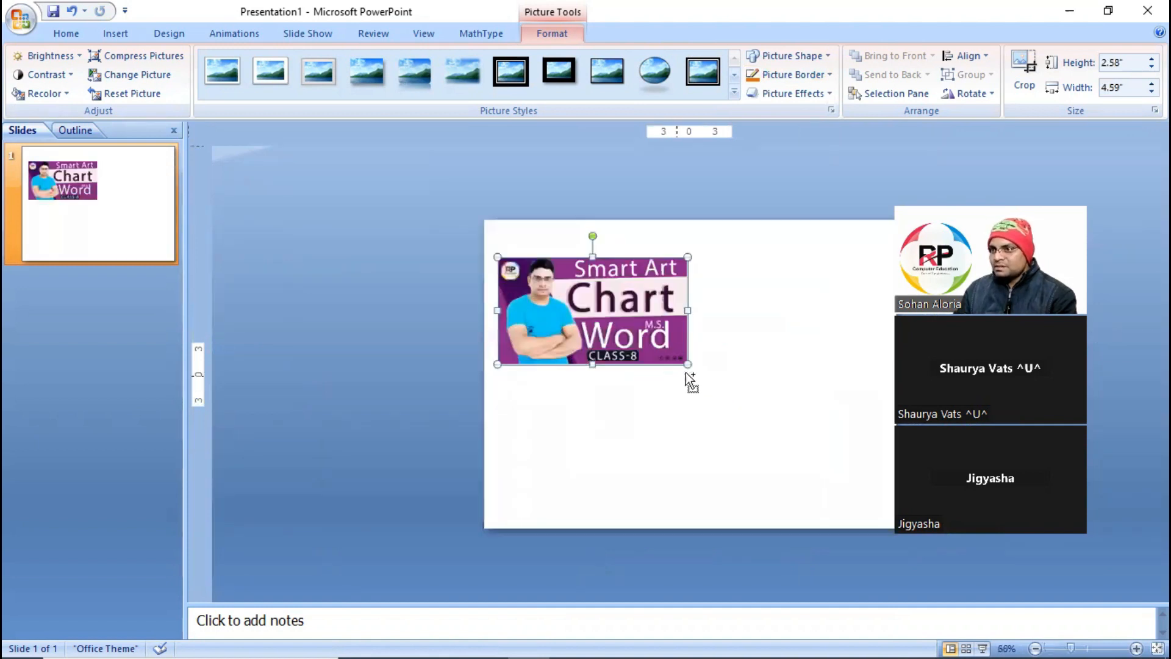
pyautogui.scroll(2, 432, 315)
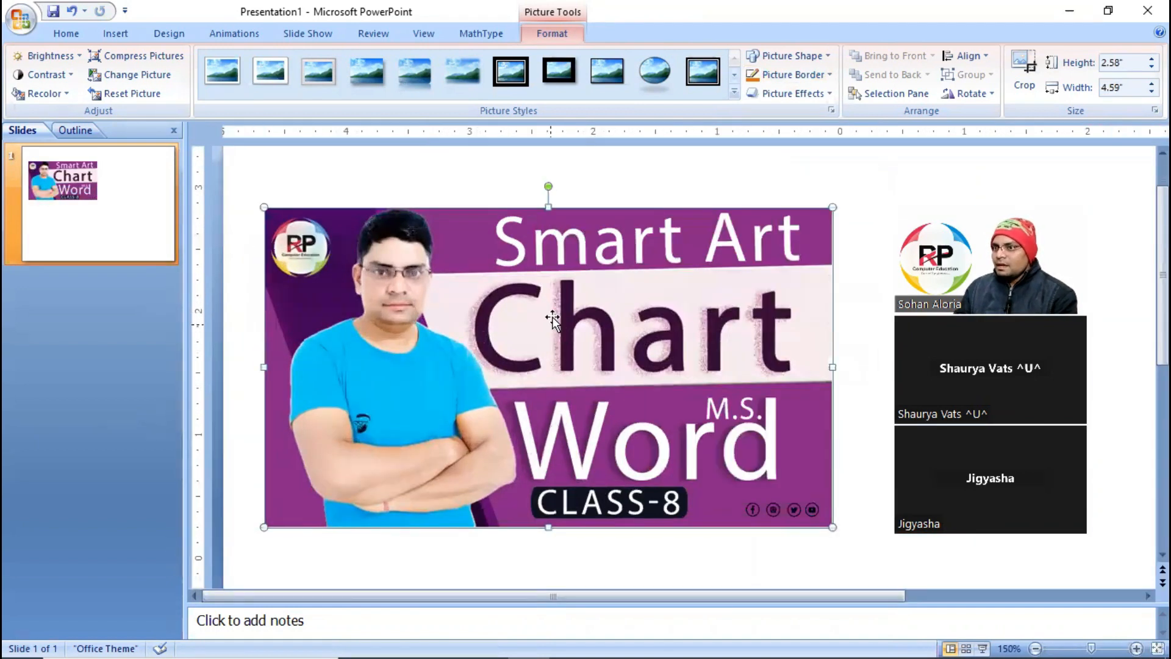
pyautogui.click(819, 93)
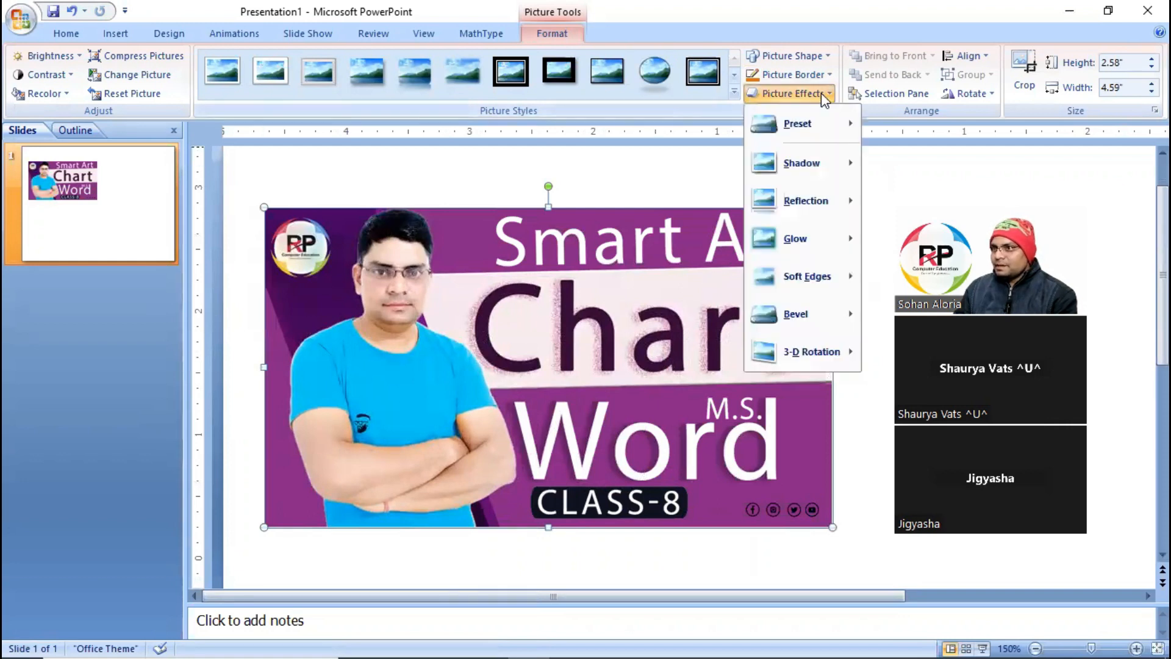
pyautogui.moveTo(819, 122)
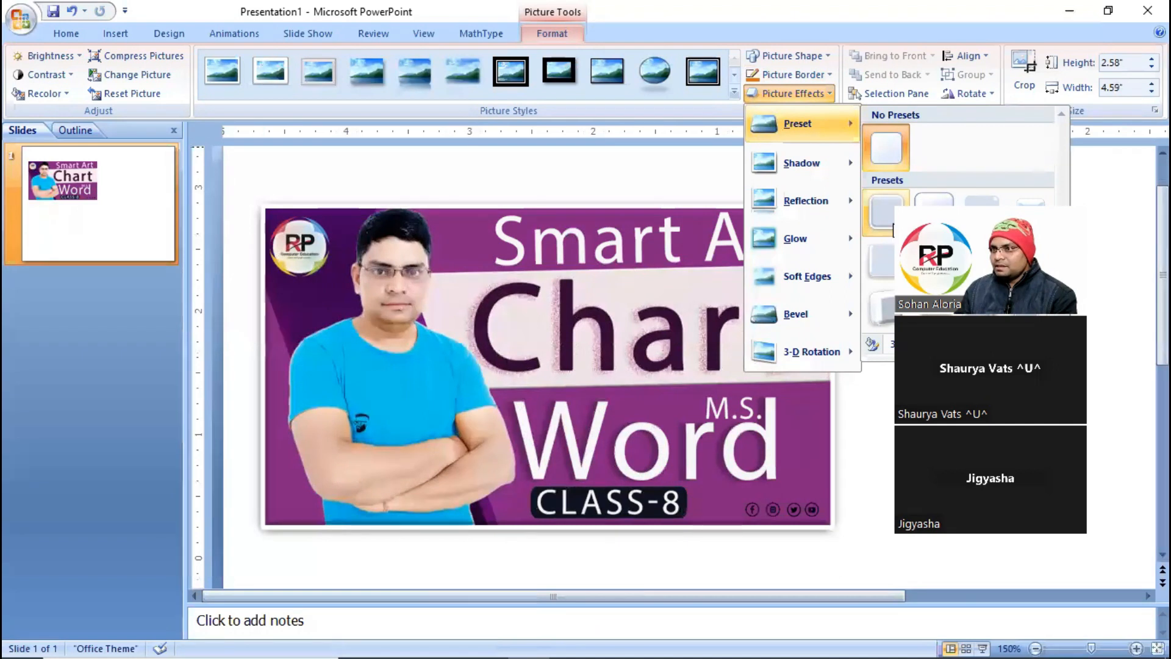
pyautogui.click(817, 426)
# Shrink the Class-8 picture to about 2.17" by 3.85" and place a copy of it to its right.
pyautogui.scroll(-5, 766, 449)
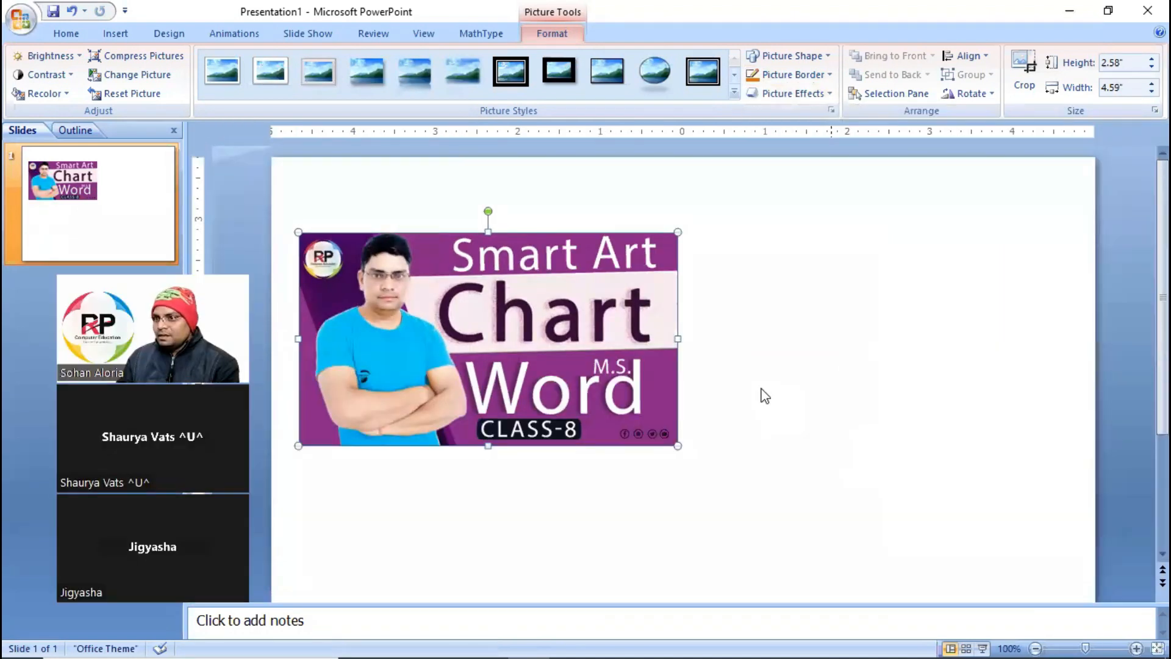
pyautogui.moveTo(677, 445); pyautogui.dragTo(617, 412)
pyautogui.moveTo(488, 342); pyautogui.dragTo(882, 345)
pyautogui.scroll(10, 830, 341)
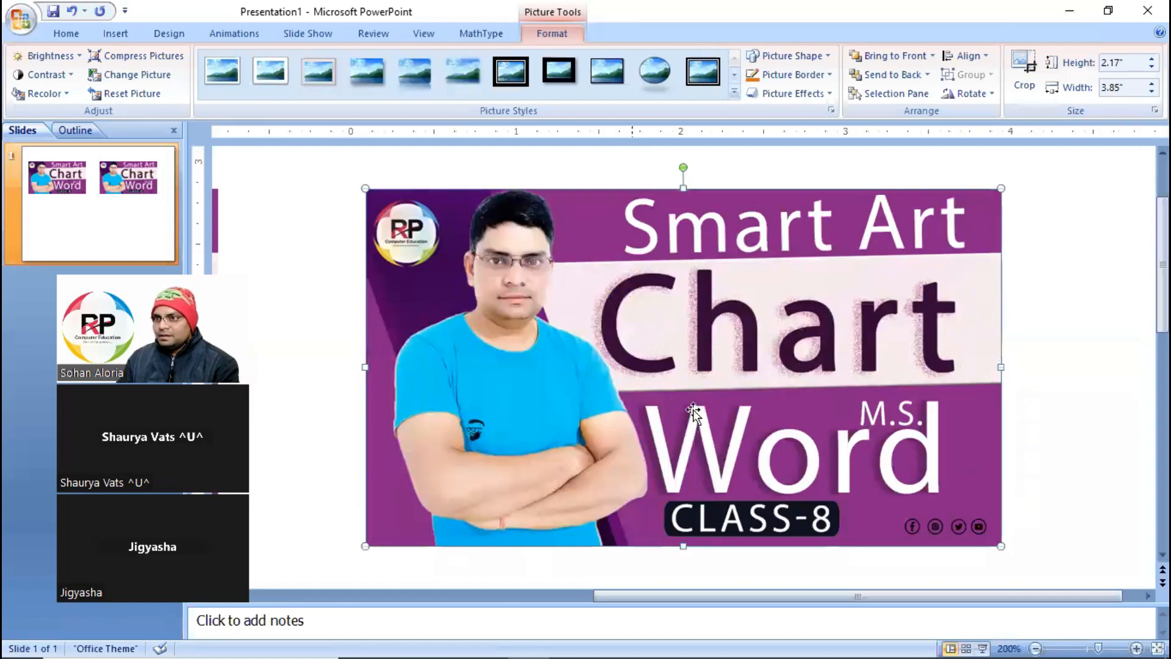
pyautogui.scroll(-3, 754, 415)
pyautogui.moveTo(701, 596); pyautogui.dragTo(634, 595)
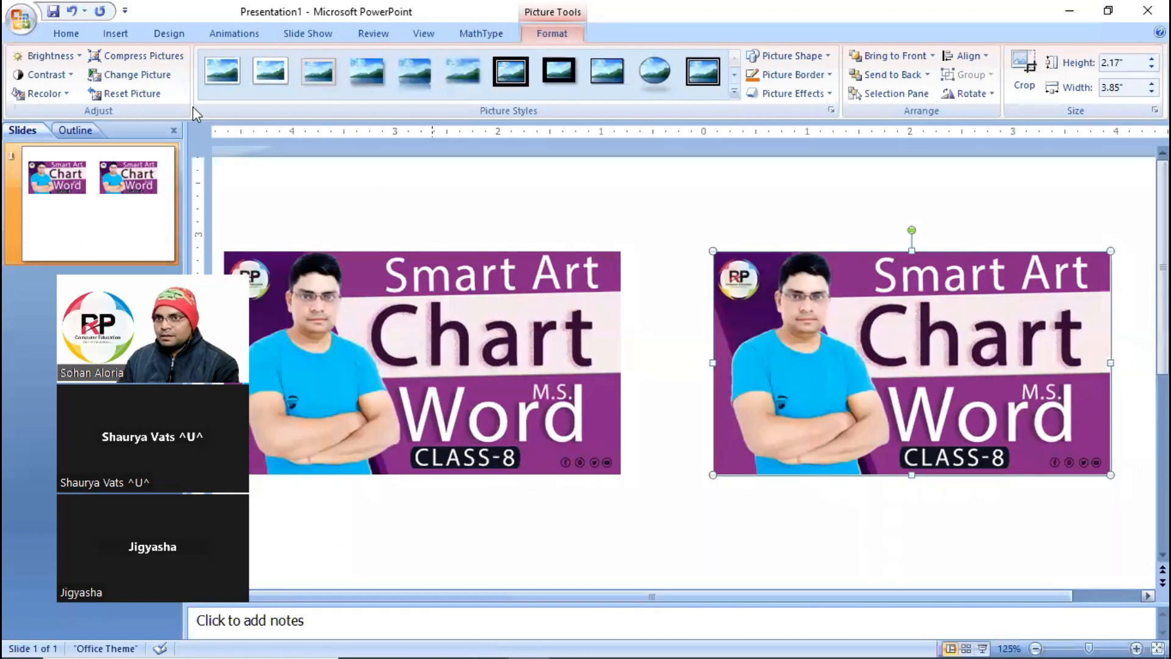
# Hide the slide thumbnails pane and apply the Preset 1 picture effect to the left Class-8 picture.
pyautogui.click(174, 130)
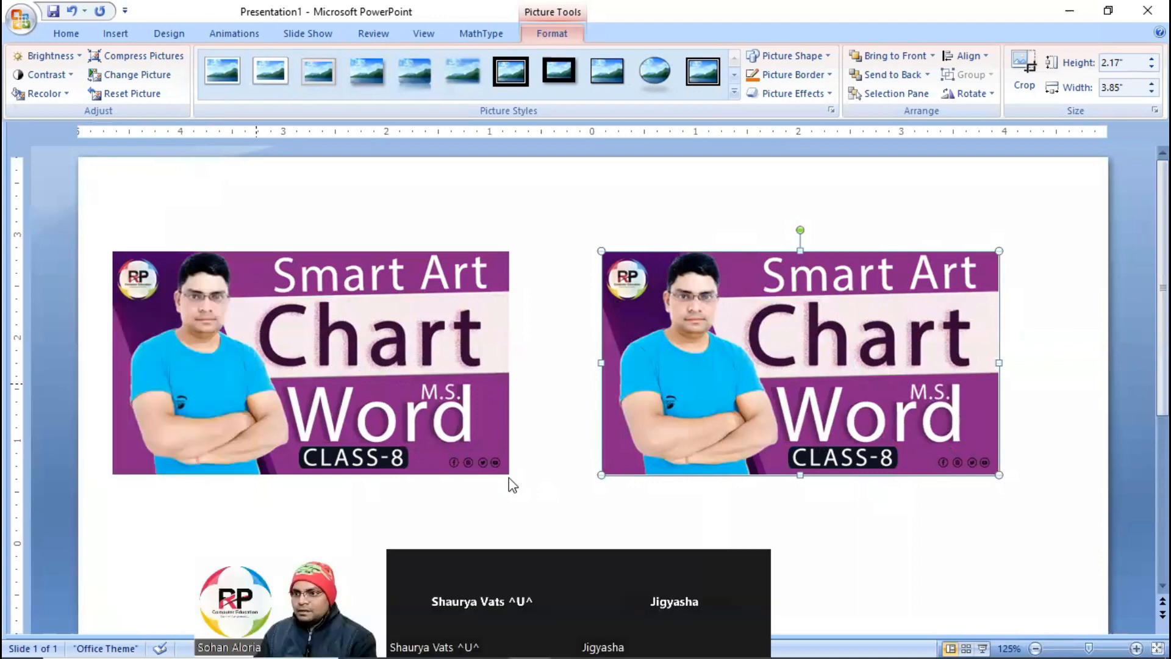
pyautogui.click(256, 312)
pyautogui.click(653, 338)
pyautogui.click(422, 366)
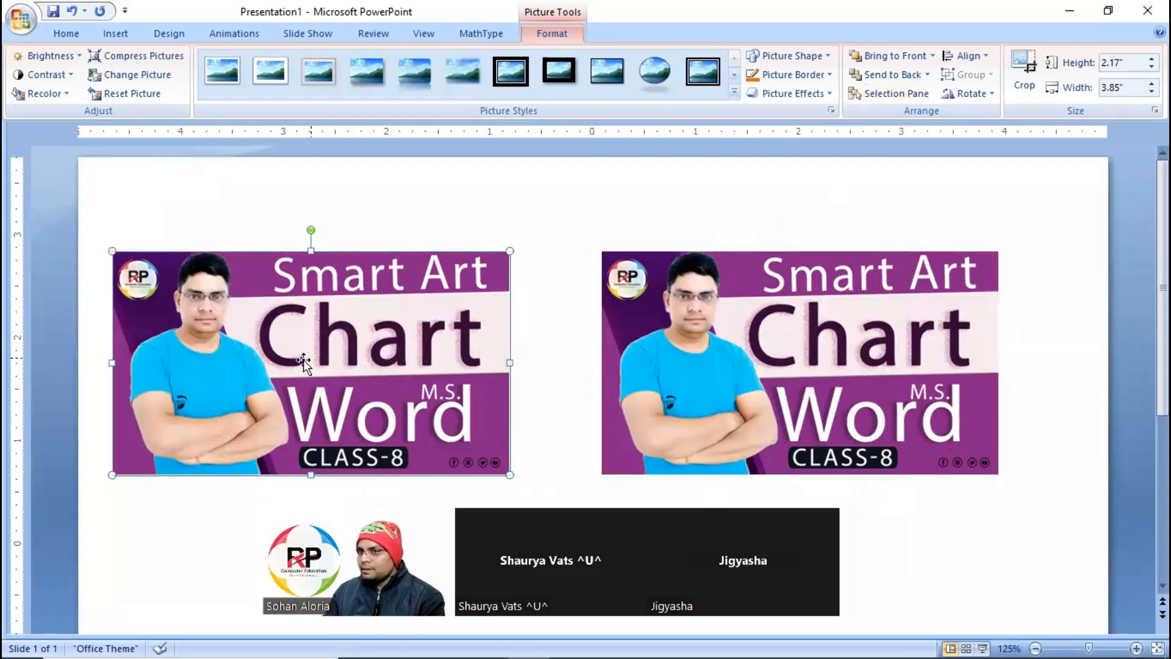
pyautogui.click(823, 93)
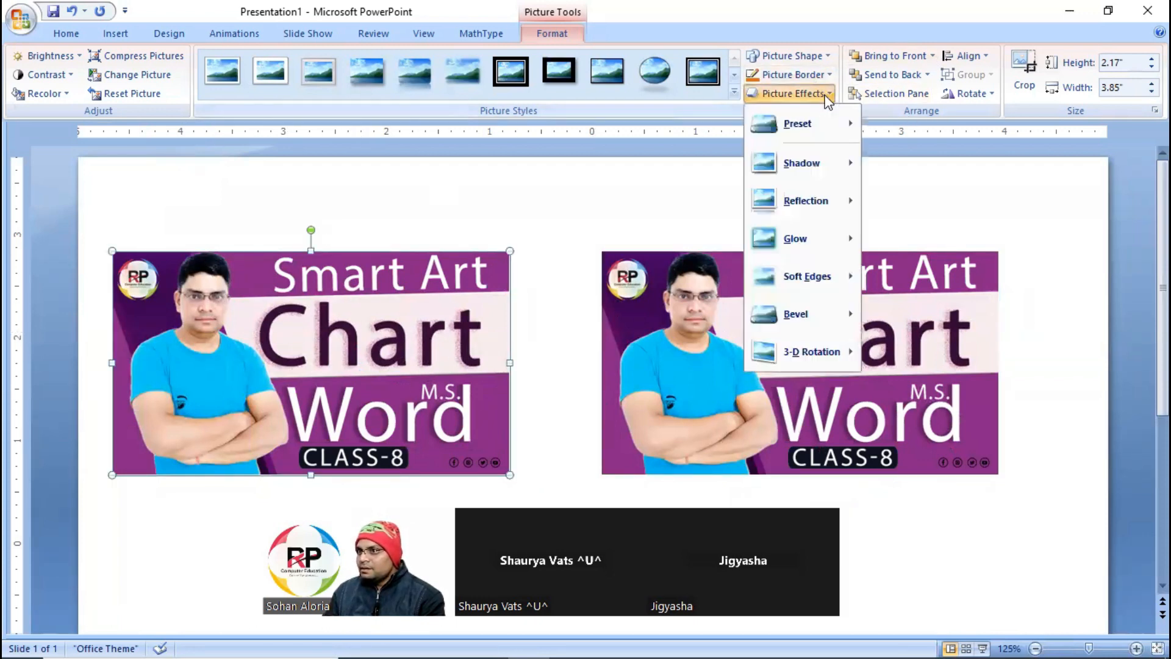
pyautogui.moveTo(820, 116)
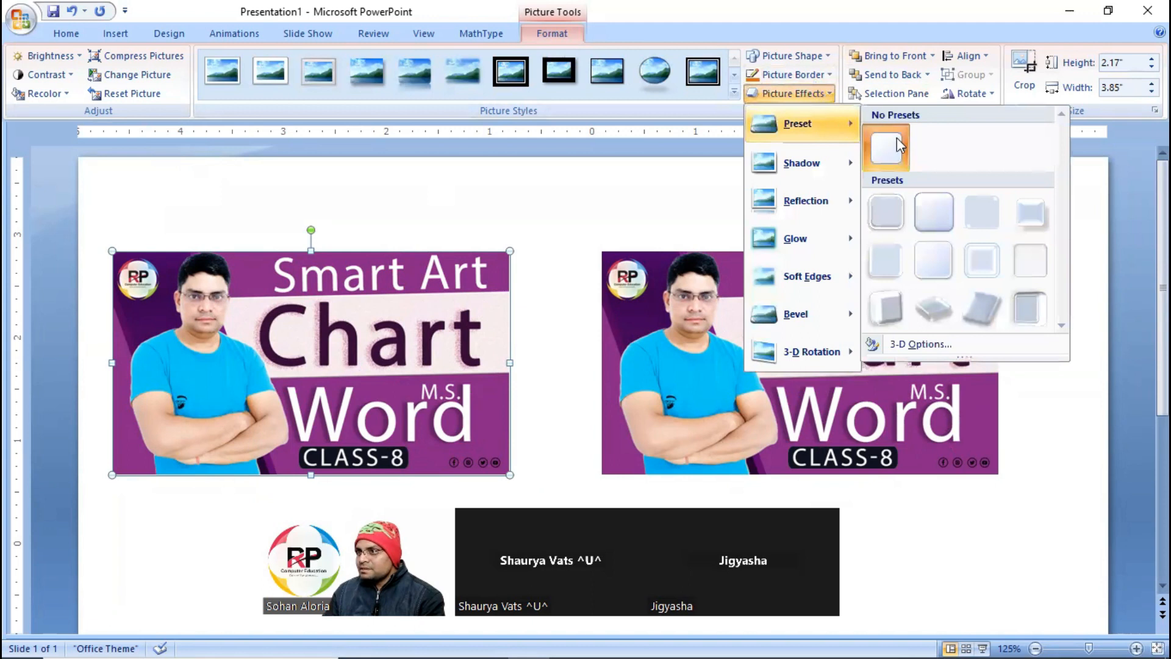
pyautogui.click(895, 215)
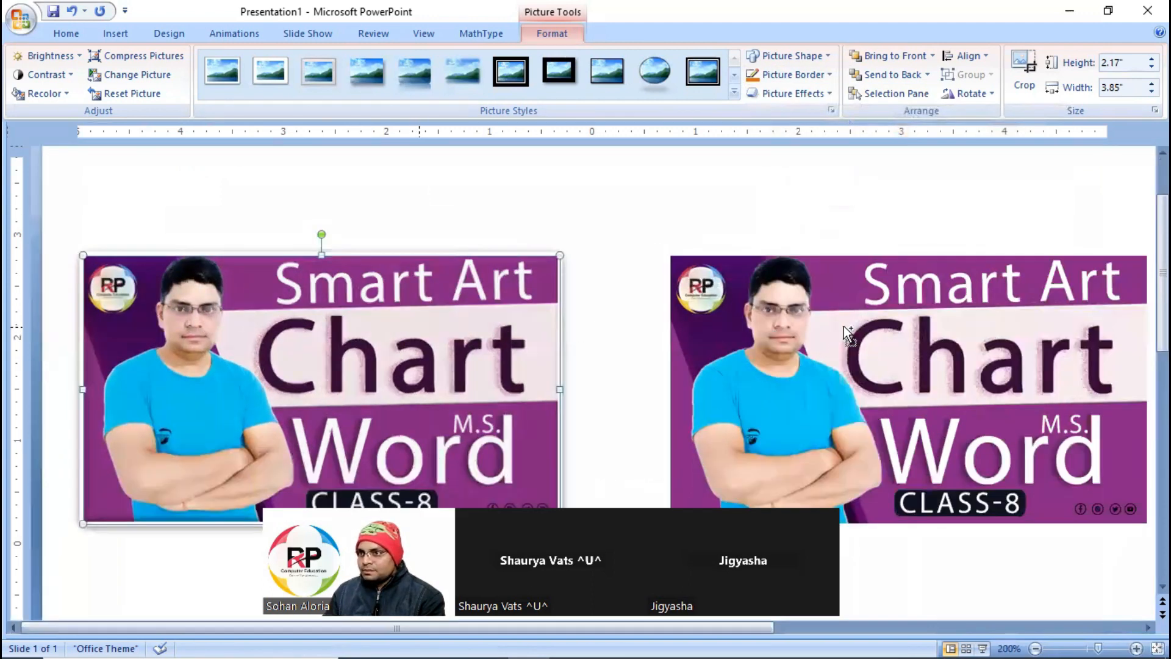
# Move the unformatted right copy horizontally closer to the left picture.
pyautogui.scroll(1, 844, 326)
pyautogui.moveTo(845, 327); pyautogui.dragTo(759, 330)
pyautogui.moveTo(966, 320); pyautogui.dragTo(869, 321)
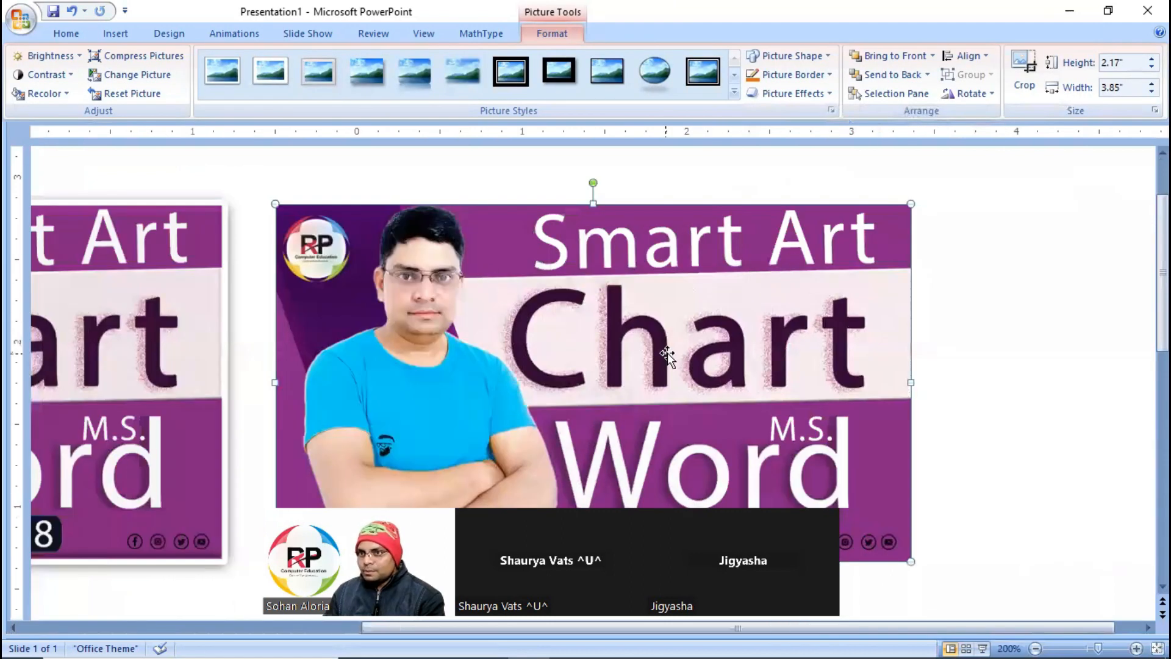
pyautogui.scroll(-2, 832, 378)
# Inspect the left picture's edges up close and change its preset effect to Preset 2.
pyautogui.click(372, 336)
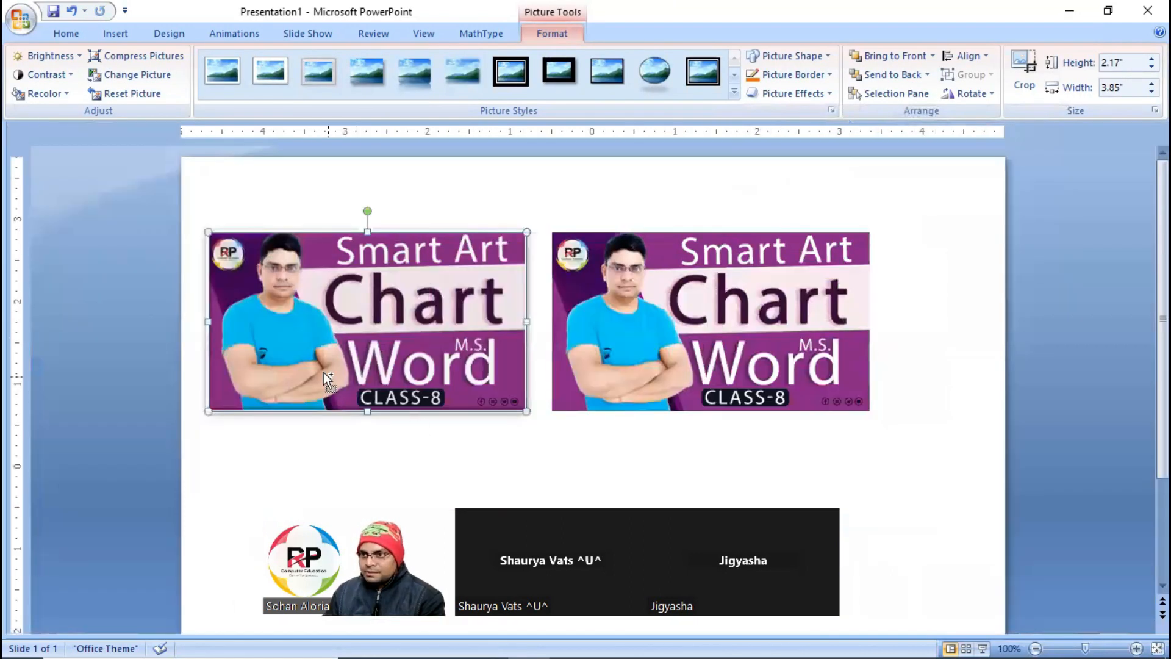
pyautogui.scroll(4, 433, 335)
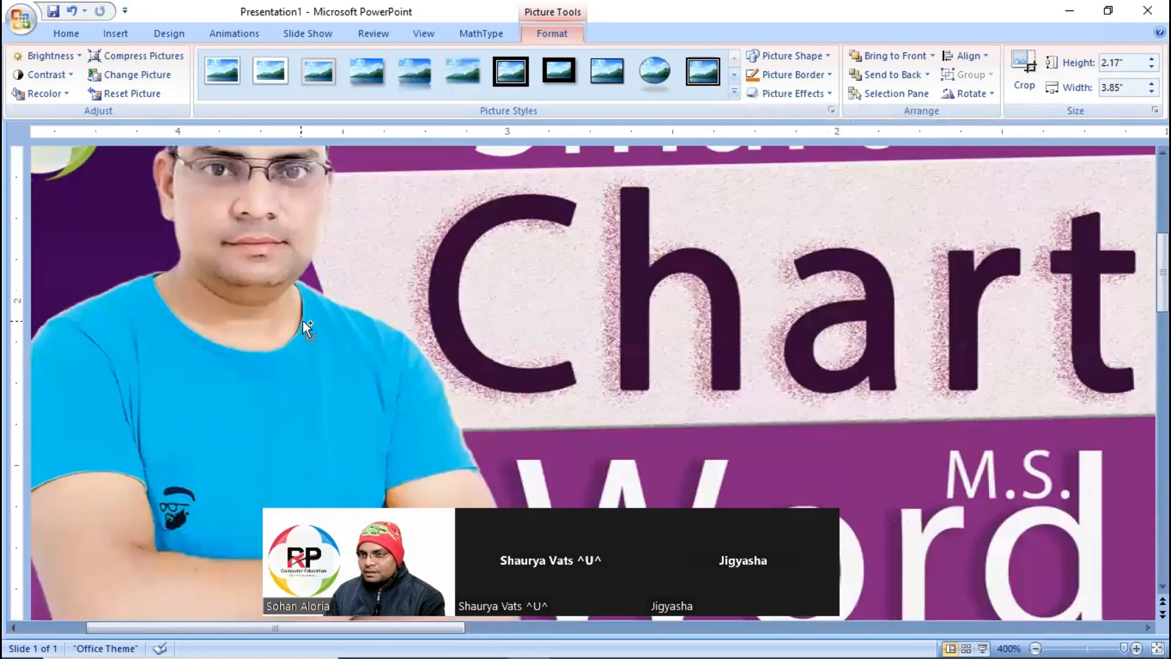
pyautogui.scroll(-3, 302, 320)
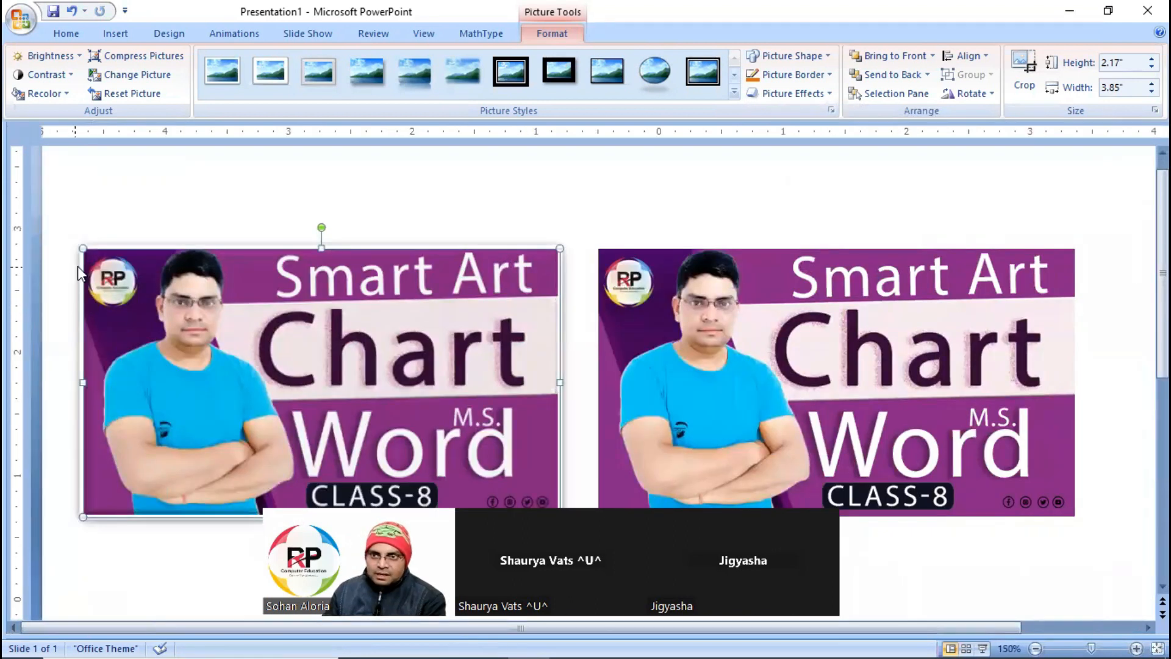
pyautogui.click(552, 234)
pyautogui.click(512, 333)
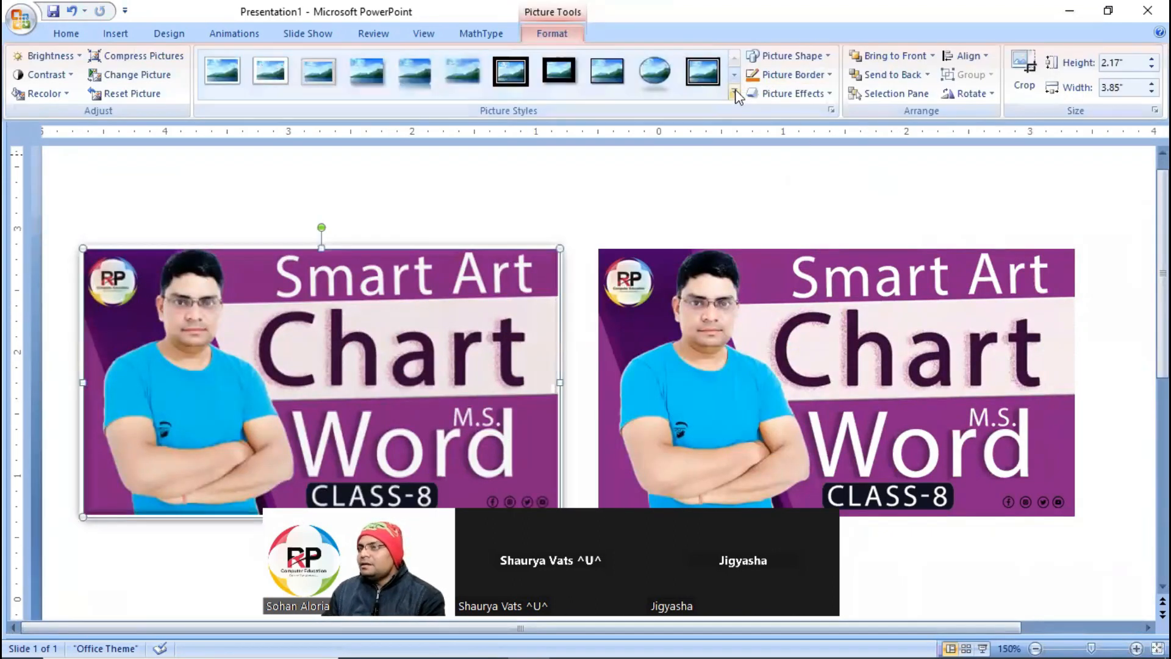
pyautogui.click(820, 95)
pyautogui.moveTo(830, 129)
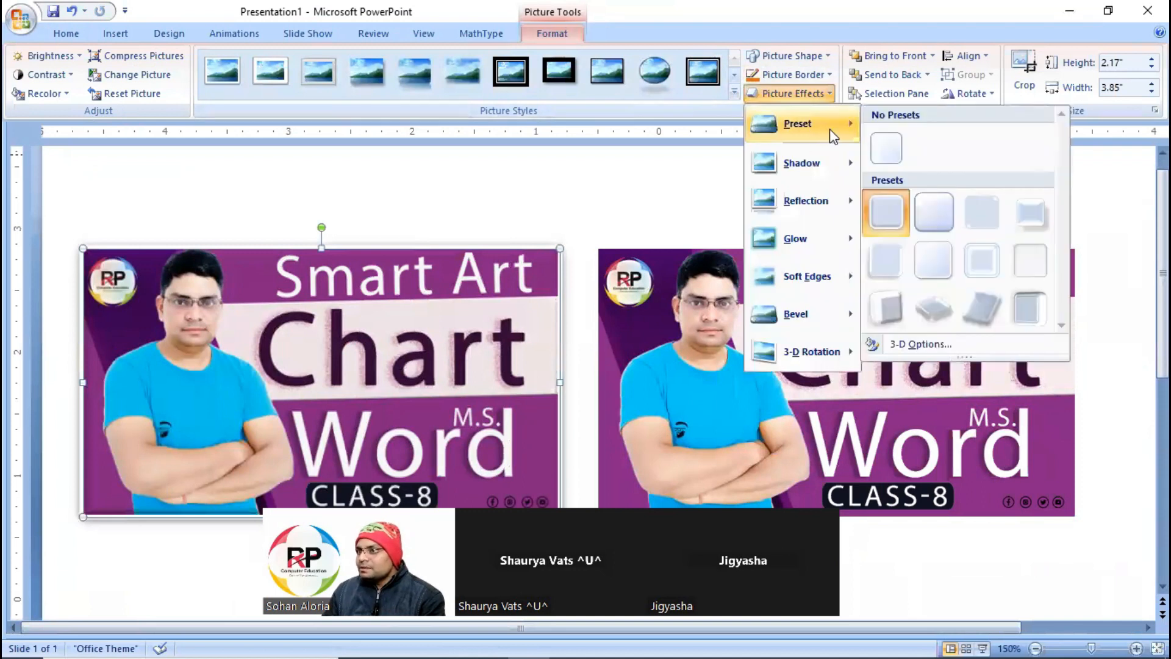
pyautogui.click(929, 216)
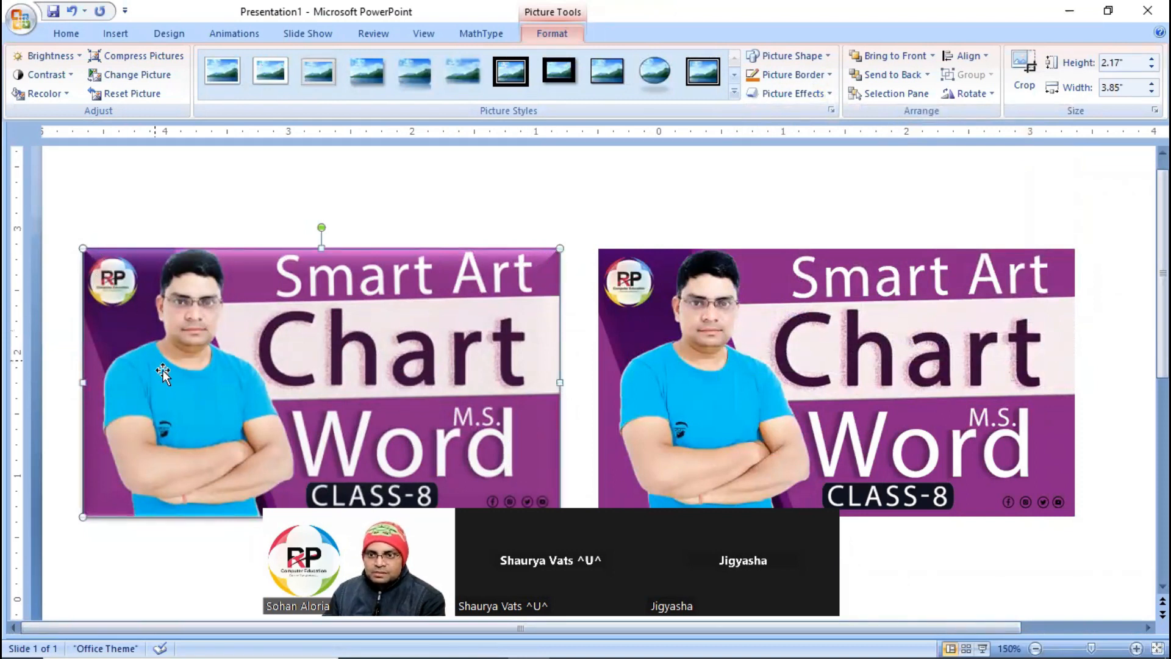
# Change the left picture's preset effect to Preset 12.
pyautogui.scroll(-2, 467, 420)
pyautogui.scroll(1, 628, 397)
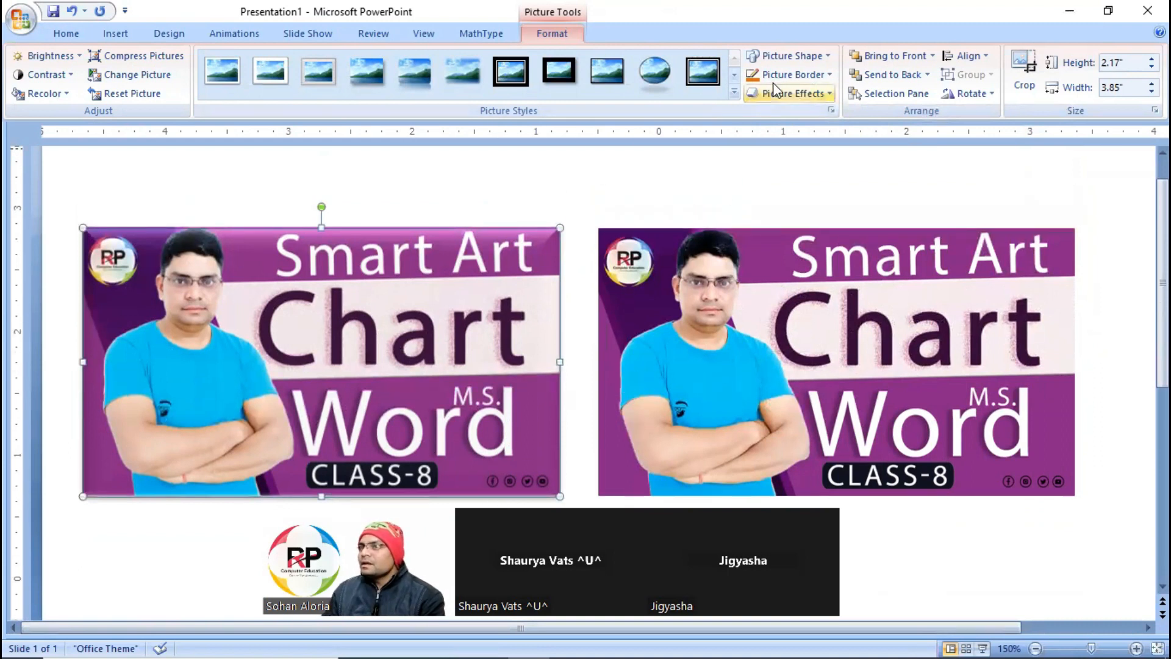
pyautogui.click(816, 94)
pyautogui.moveTo(828, 127)
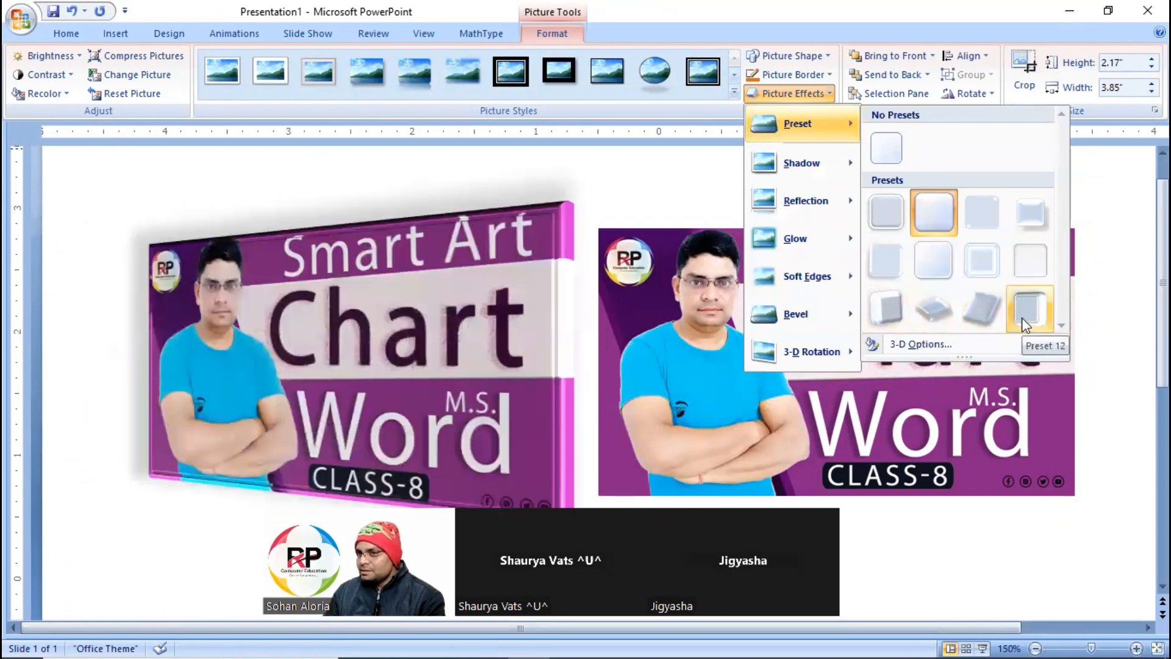
pyautogui.click(1022, 317)
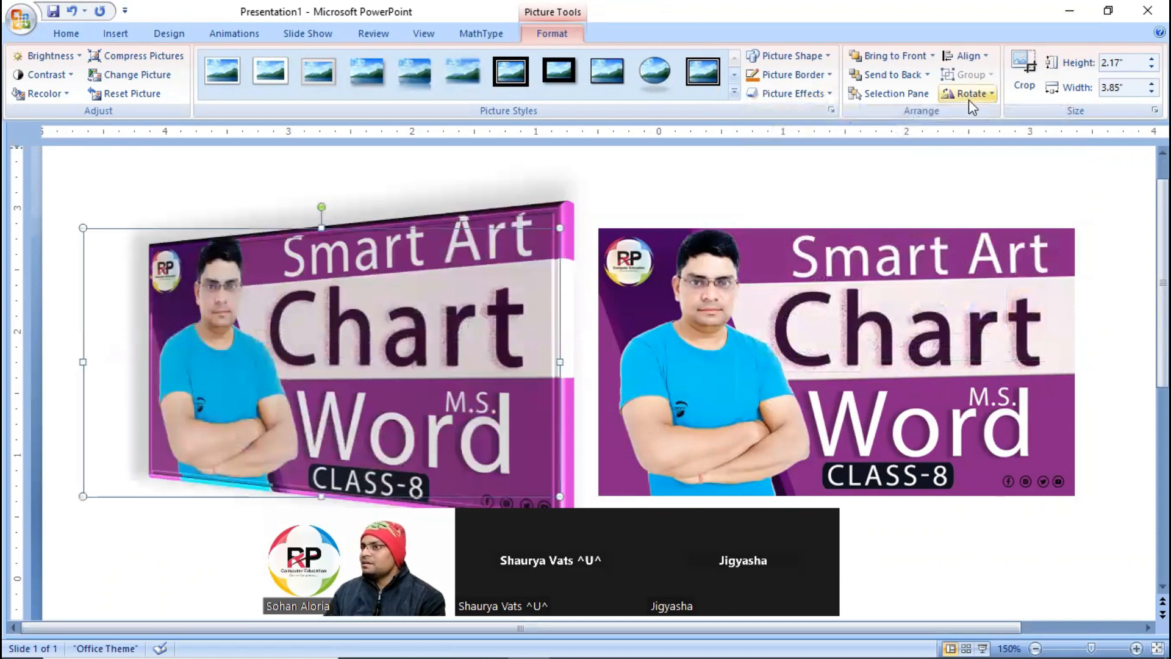
# Apply the first Outer shadow and the first reflection variation to the left picture.
pyautogui.click(822, 93)
pyautogui.moveTo(819, 171)
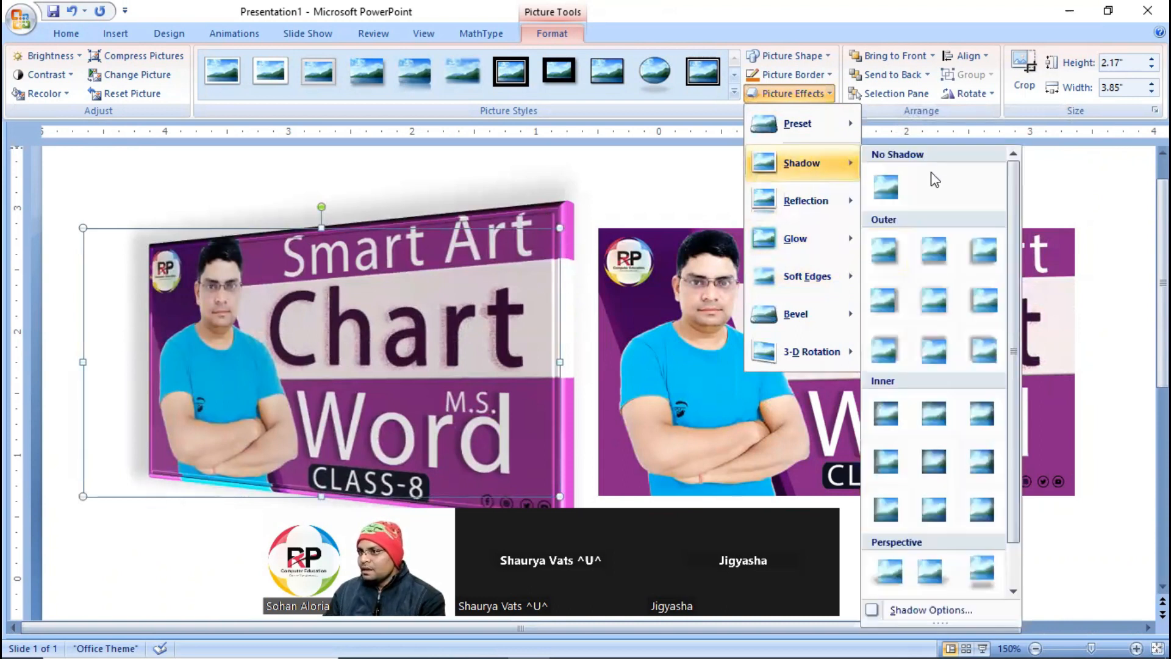
pyautogui.click(894, 262)
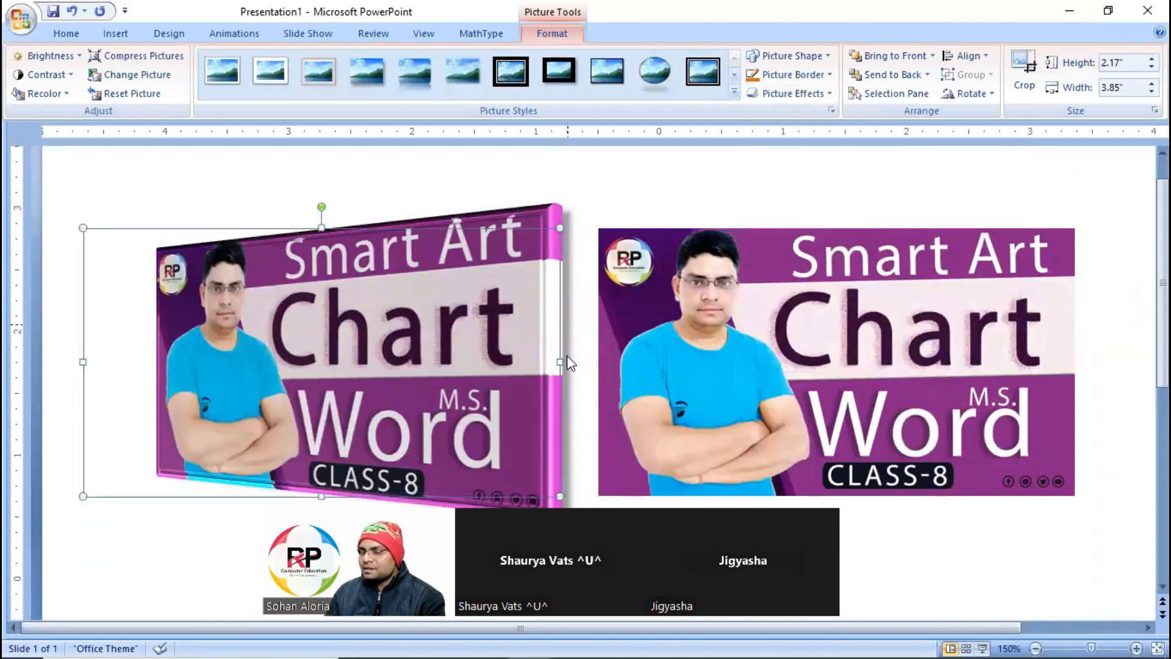
pyautogui.click(824, 94)
pyautogui.moveTo(827, 213)
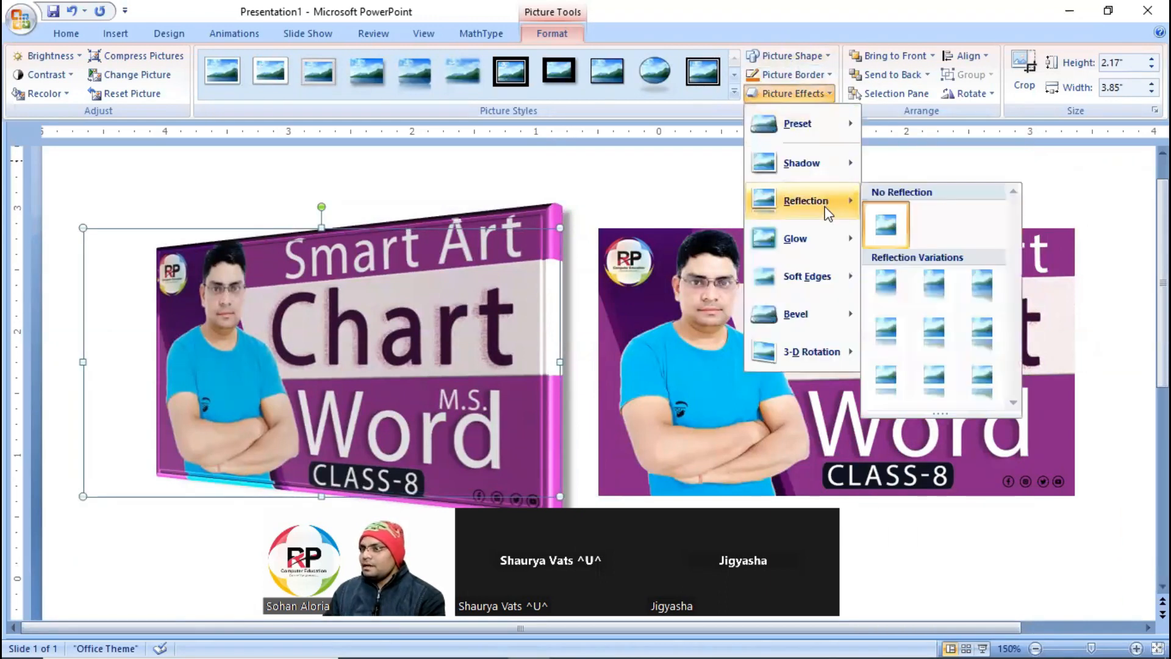
pyautogui.scroll(-1, 397, 343)
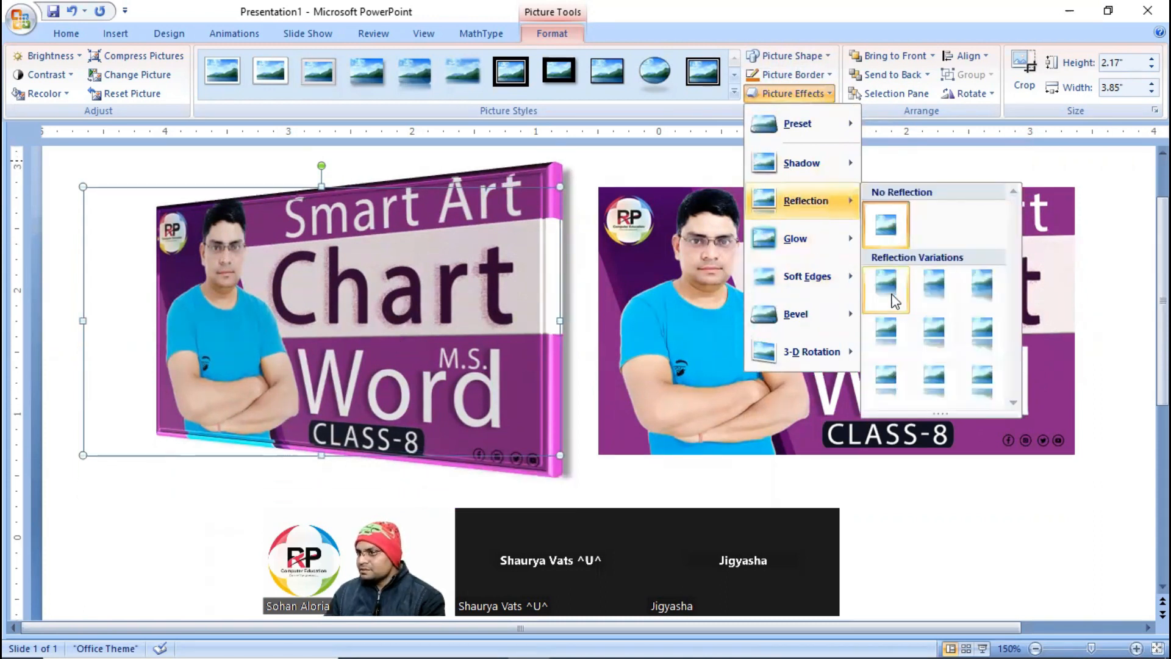
pyautogui.click(889, 295)
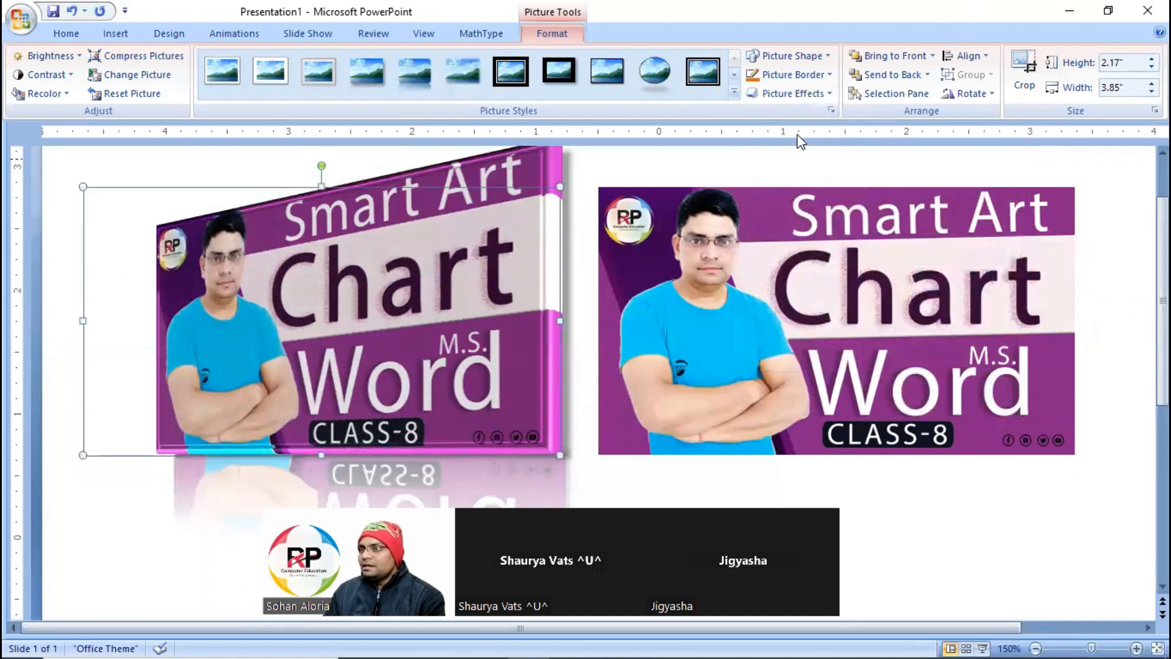
# Add the red glow from the third row of glow variations to the left picture.
pyautogui.click(821, 95)
pyautogui.moveTo(827, 165)
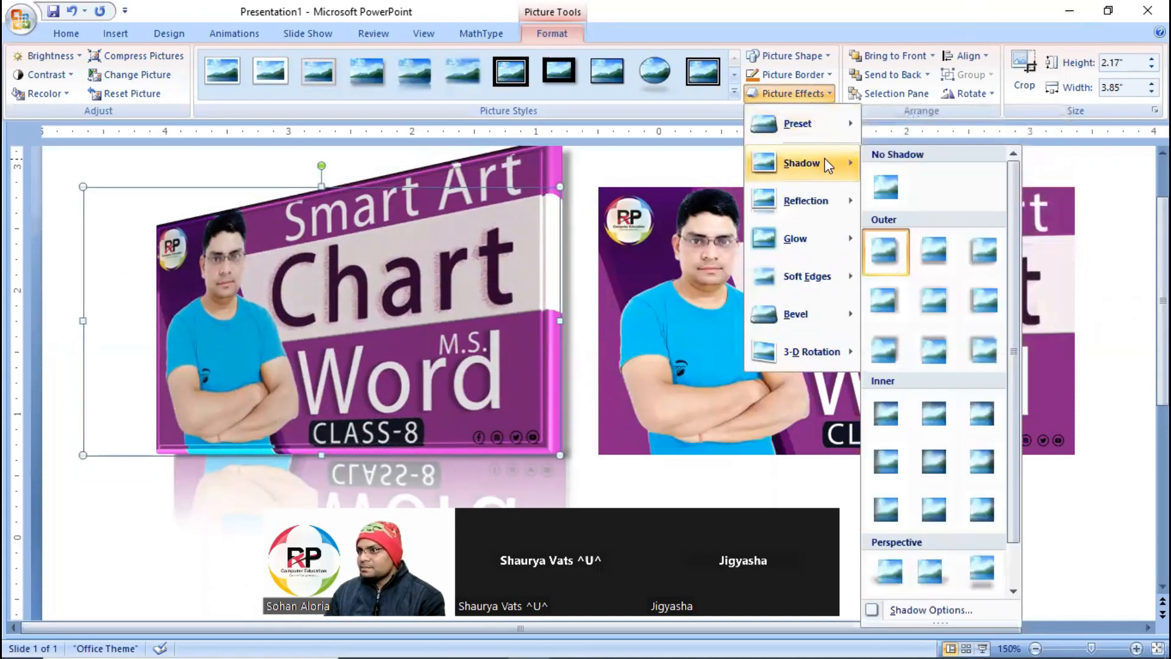
pyautogui.moveTo(810, 249)
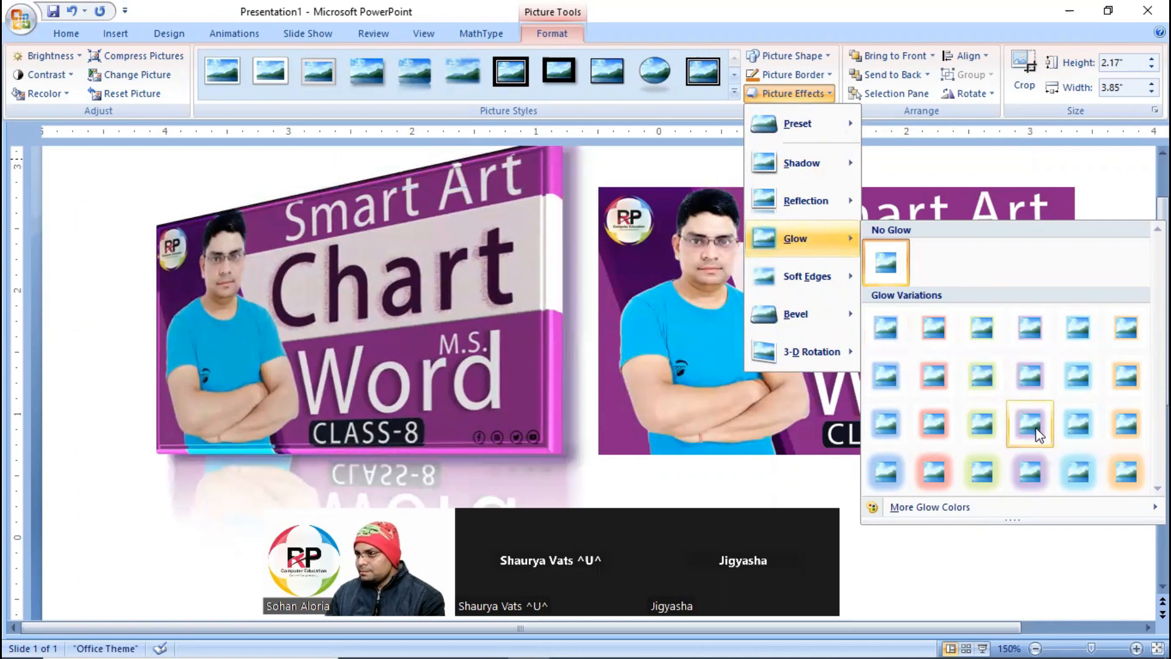
pyautogui.click(935, 426)
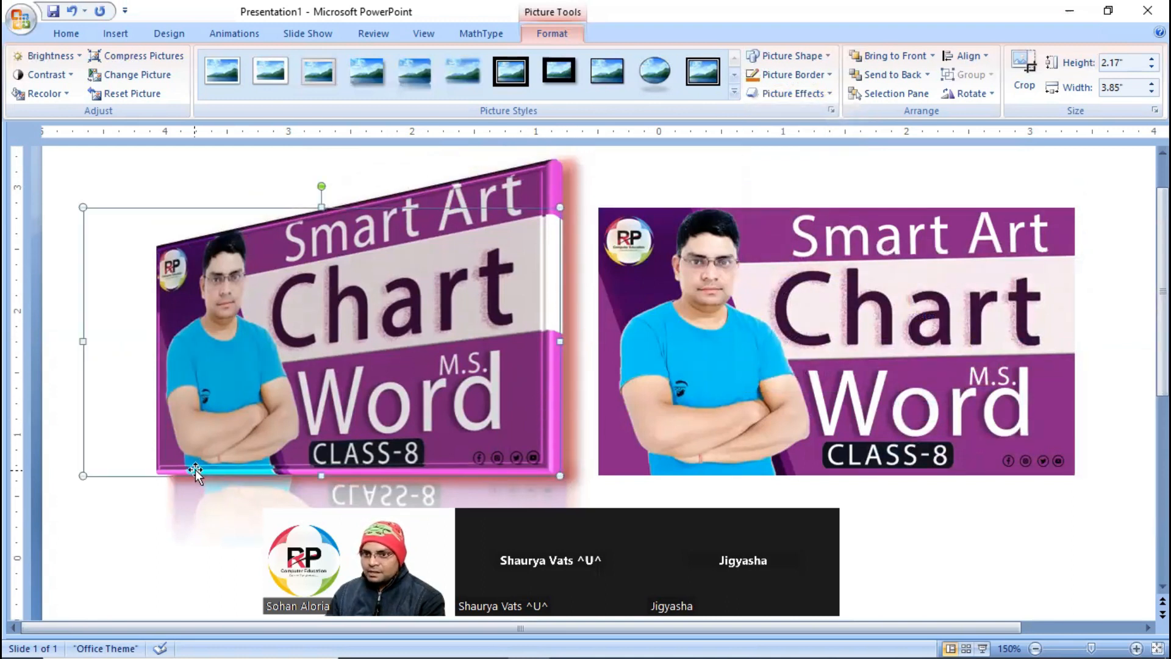
pyautogui.click(793, 94)
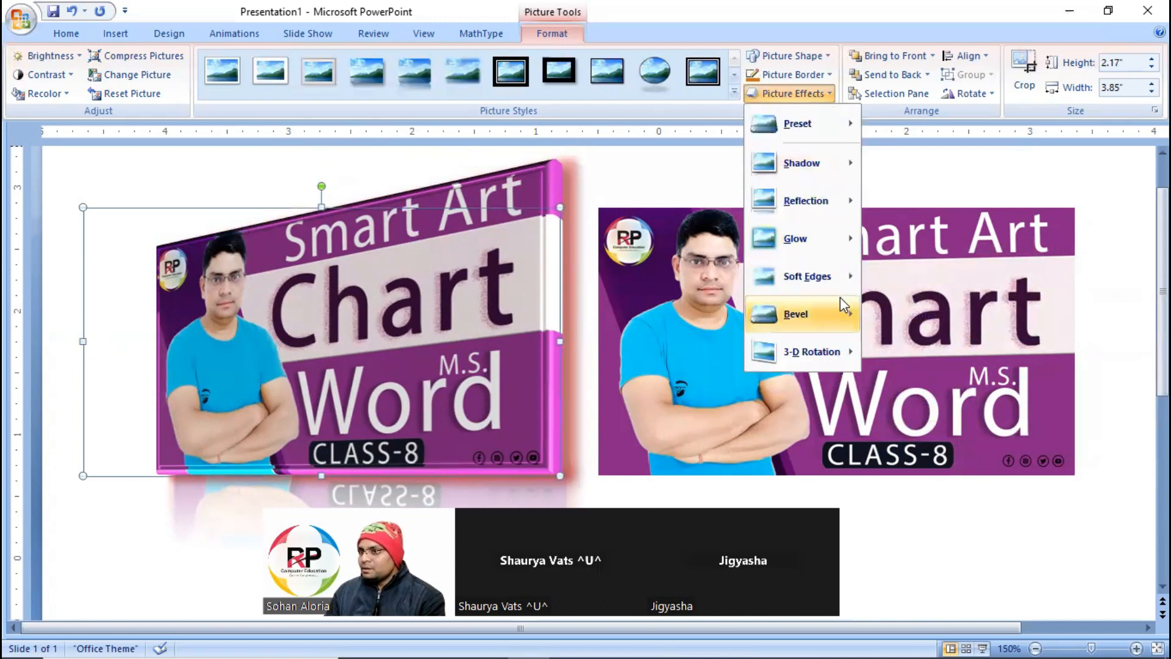
pyautogui.moveTo(822, 275)
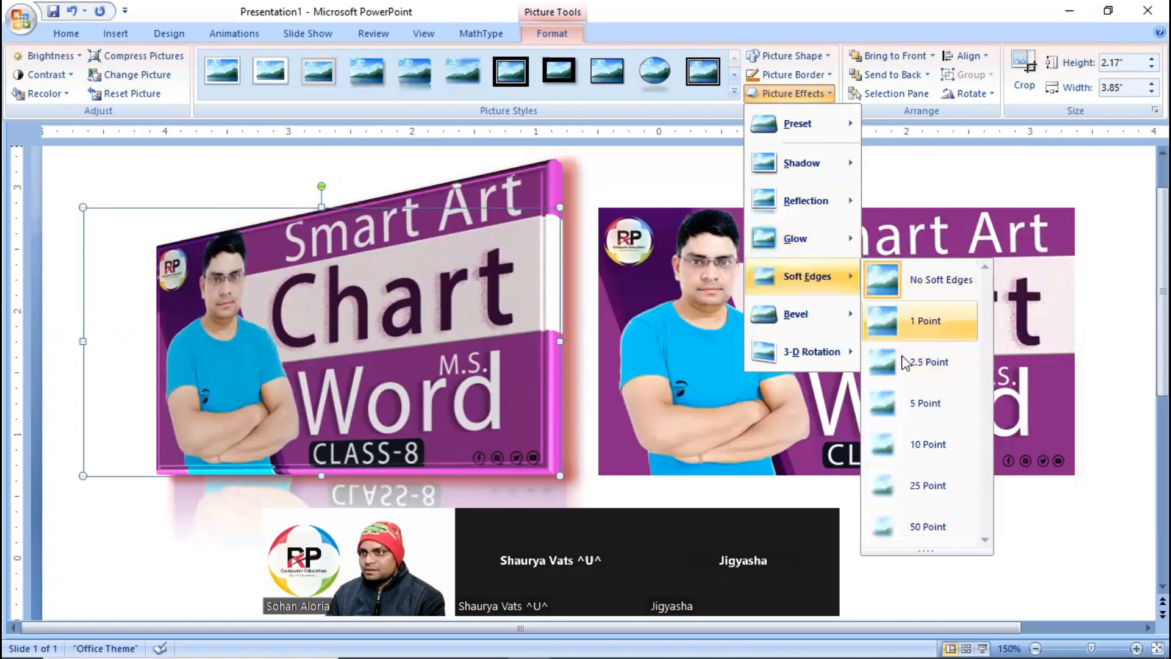
pyautogui.click(542, 233)
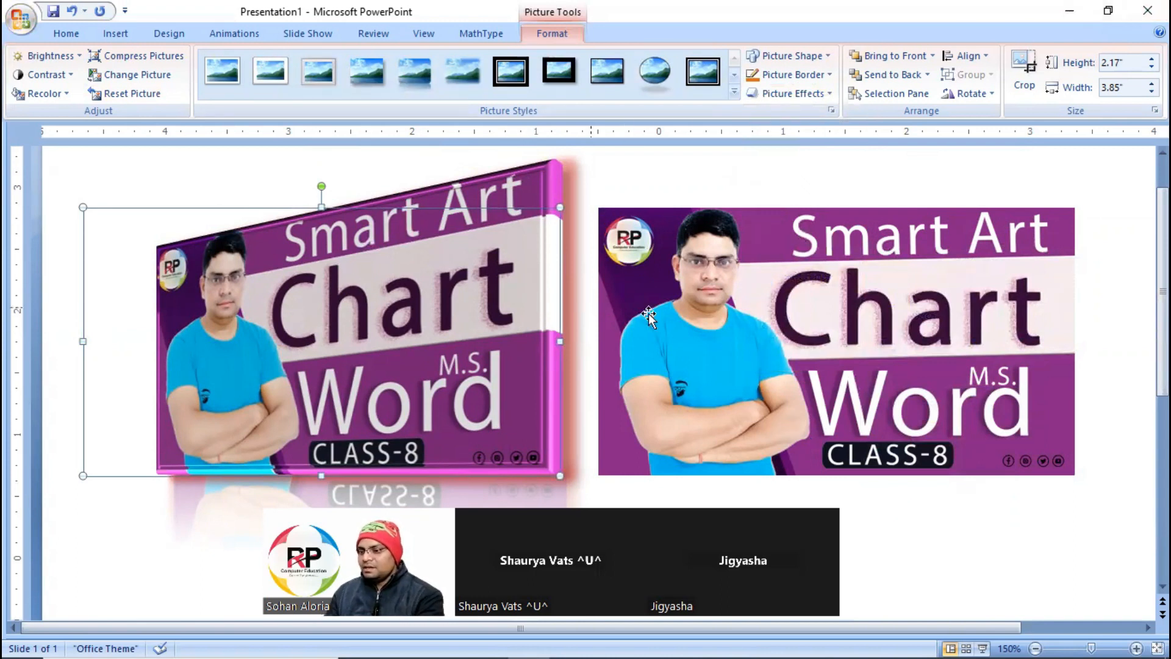
# Replace the left picture with a copy of the unformatted right one and apply 5 Point soft edges to it.
pyautogui.press('Delete')
pyautogui.moveTo(877, 321); pyautogui.dragTo(382, 318)
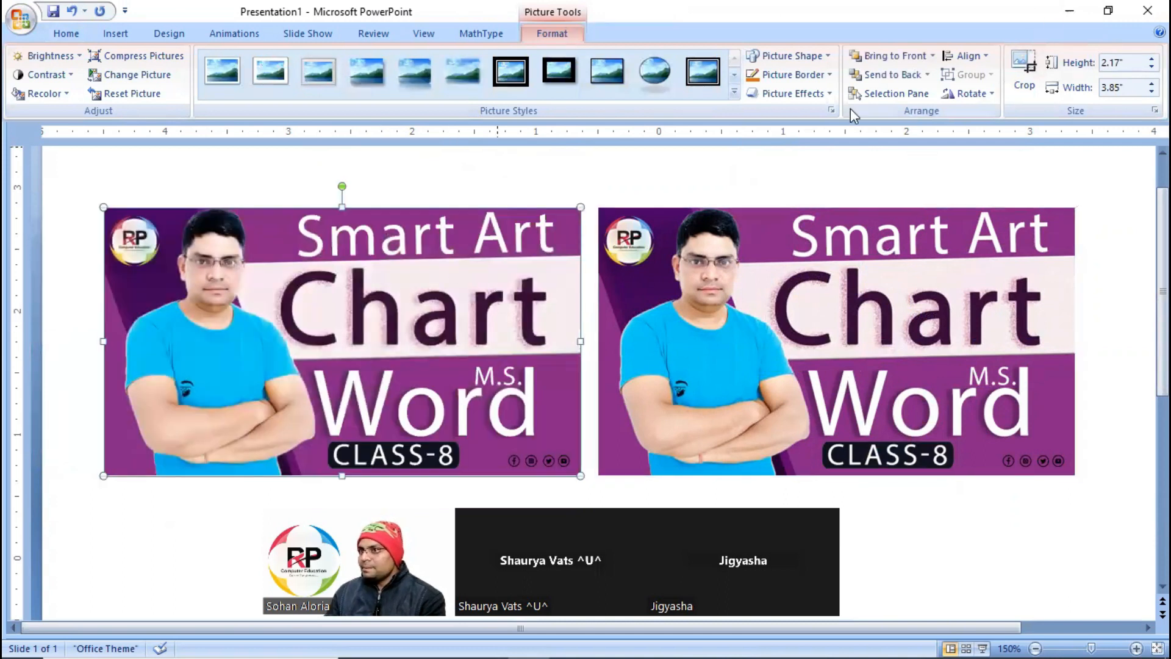
pyautogui.click(822, 91)
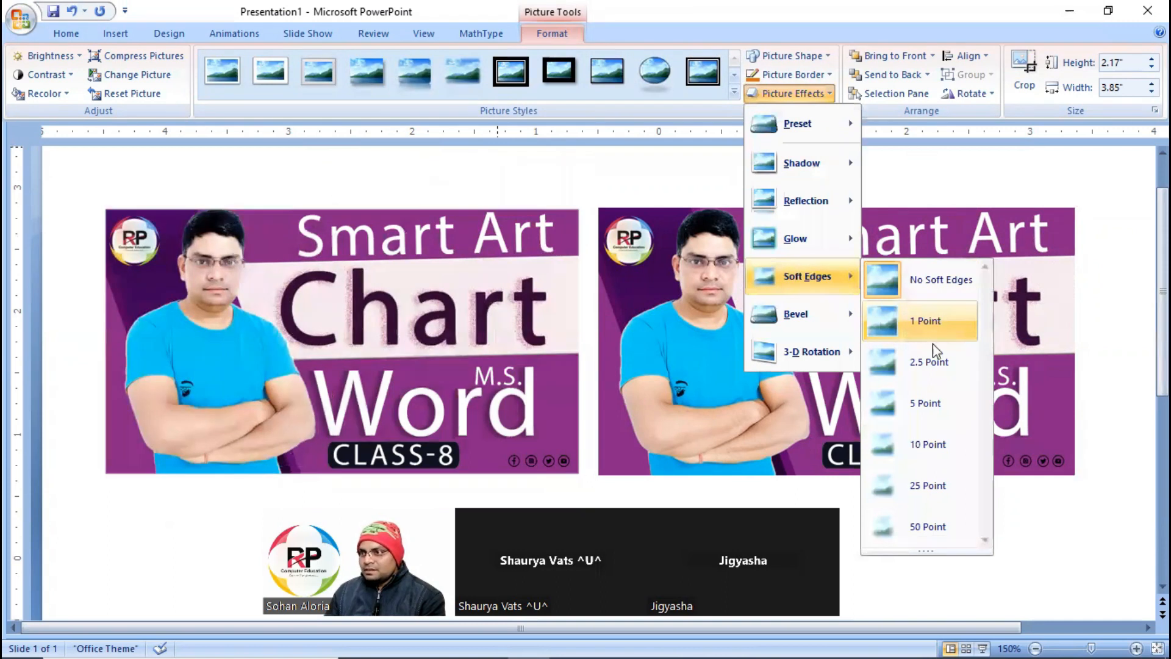
pyautogui.click(924, 403)
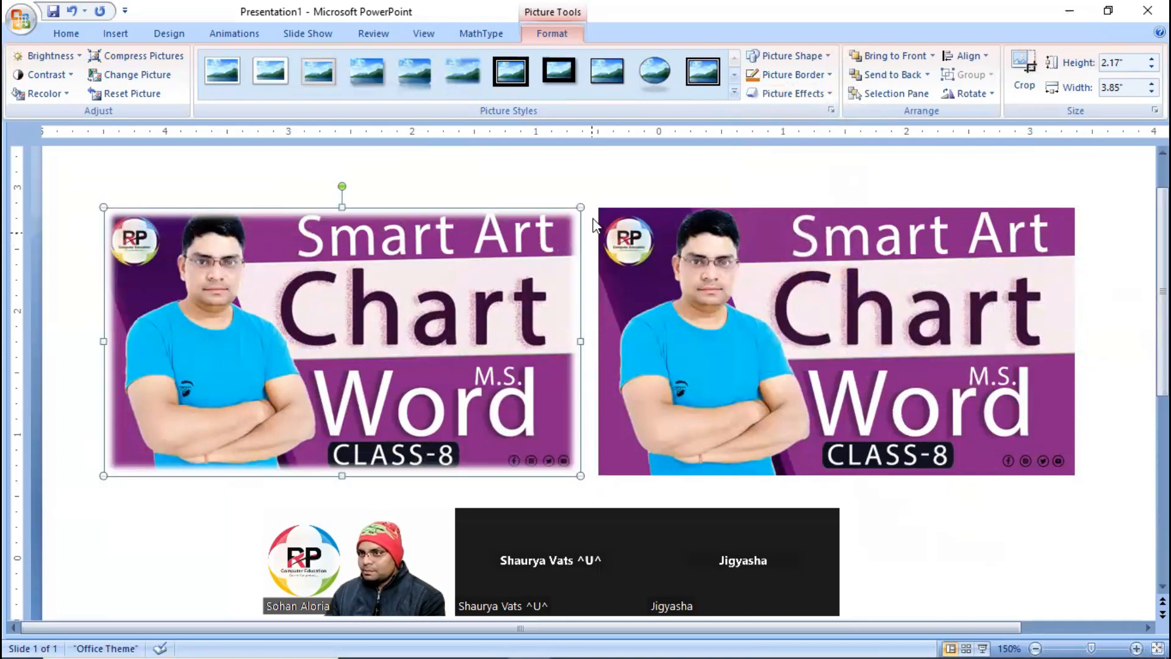
# Inspect the left picture's softened edges up close and change its soft edges to 2.5 Point.
pyautogui.scroll(10, 580, 214)
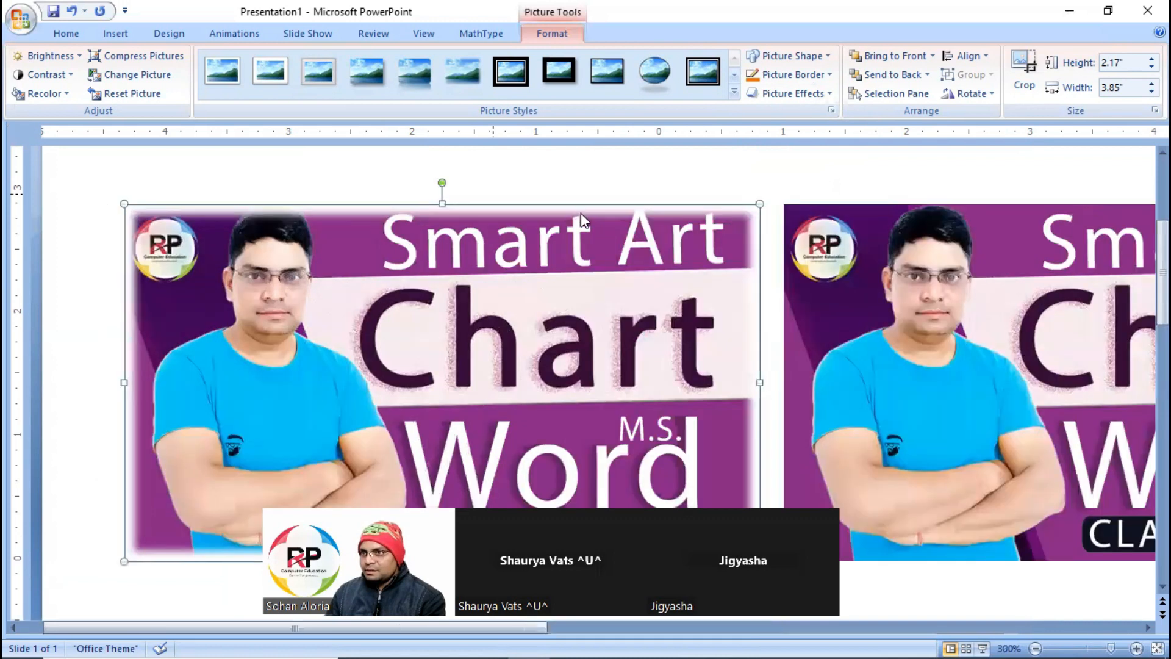
pyautogui.scroll(3, 313, 281)
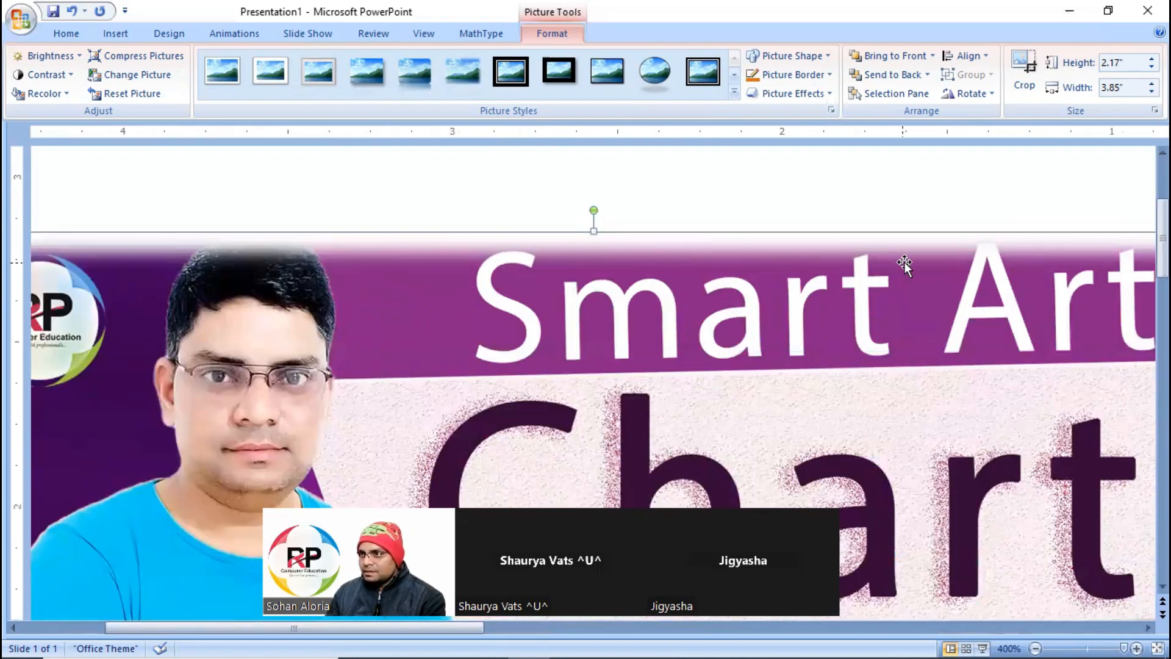
pyautogui.scroll(-4, 525, 251)
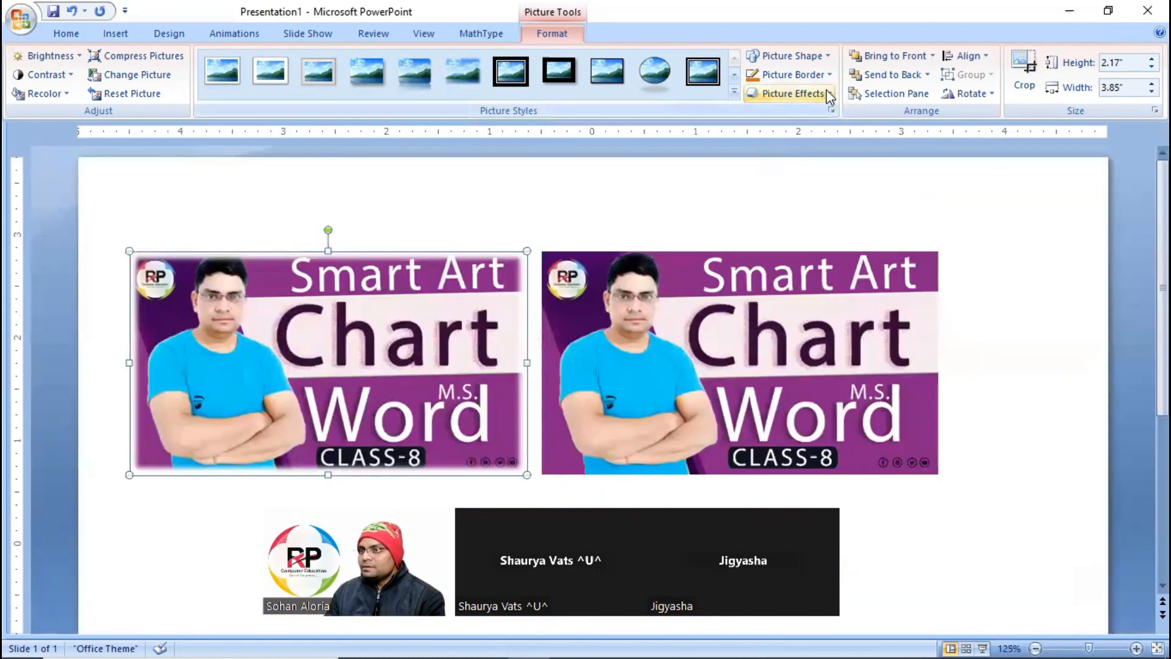
pyautogui.click(830, 95)
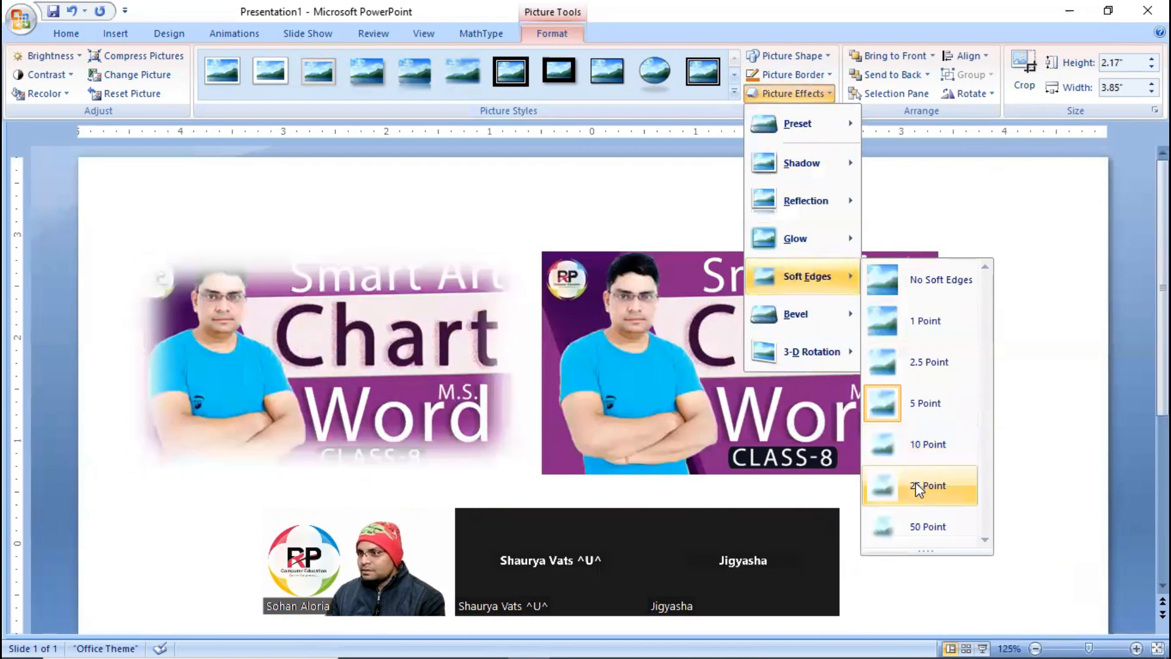
pyautogui.click(922, 365)
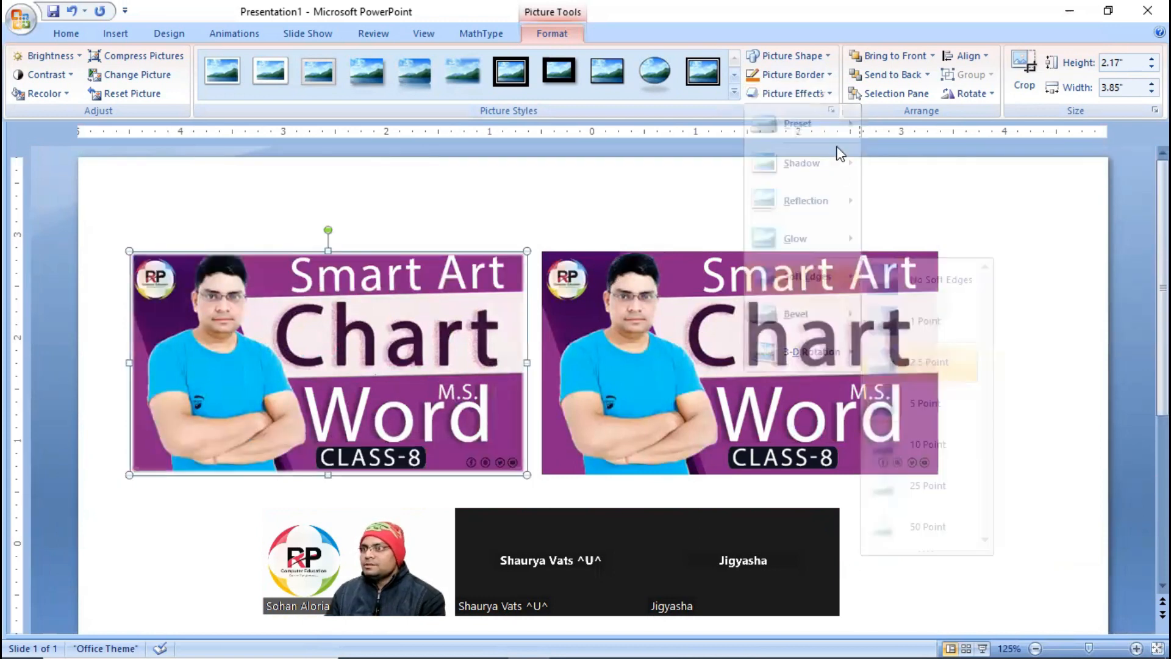
# Tilt the left picture backward with the third 3-D rotation in the second row of the Perspective group.
pyautogui.click(831, 97)
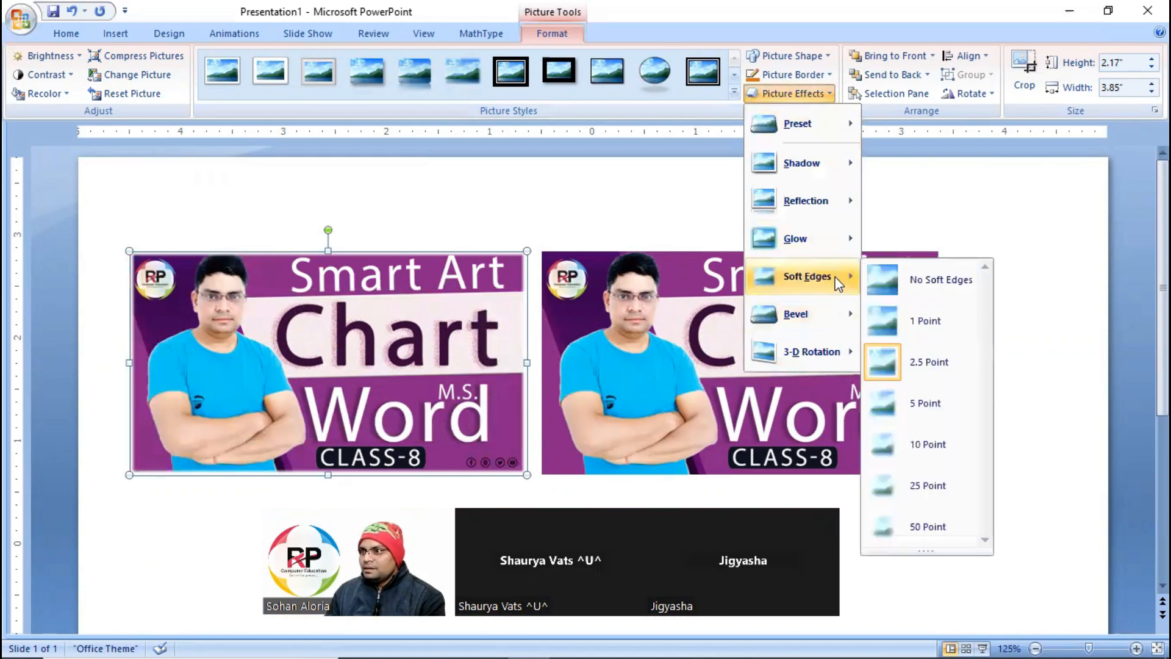
pyautogui.moveTo(825, 317)
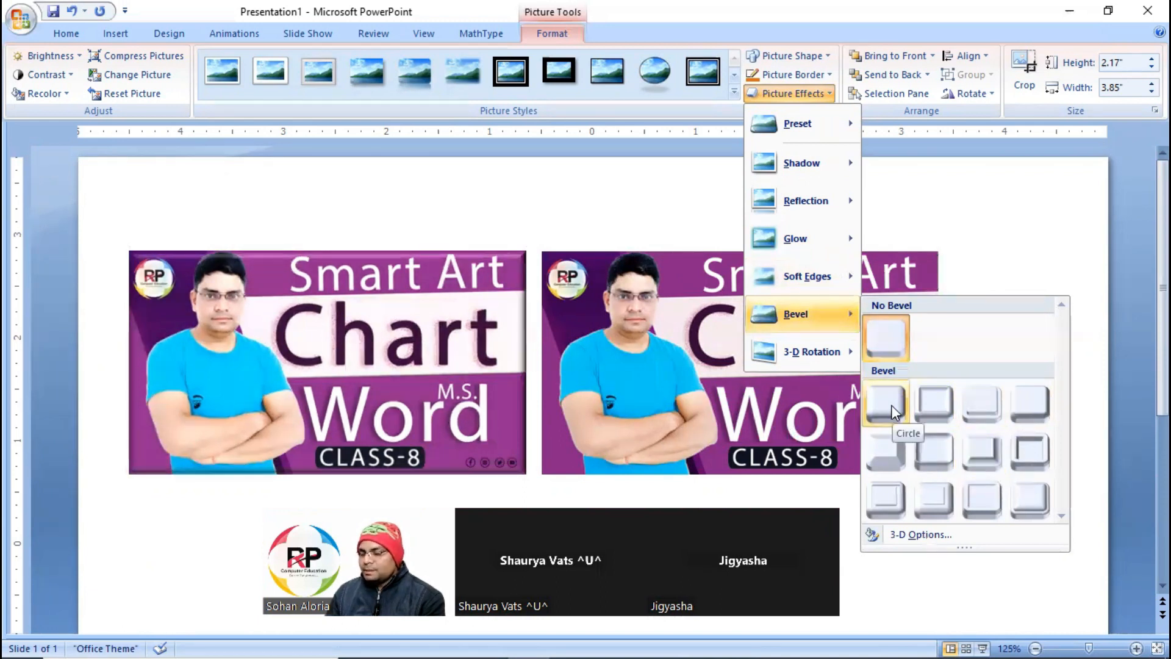
pyautogui.click(826, 93)
pyautogui.click(822, 90)
pyautogui.moveTo(823, 357)
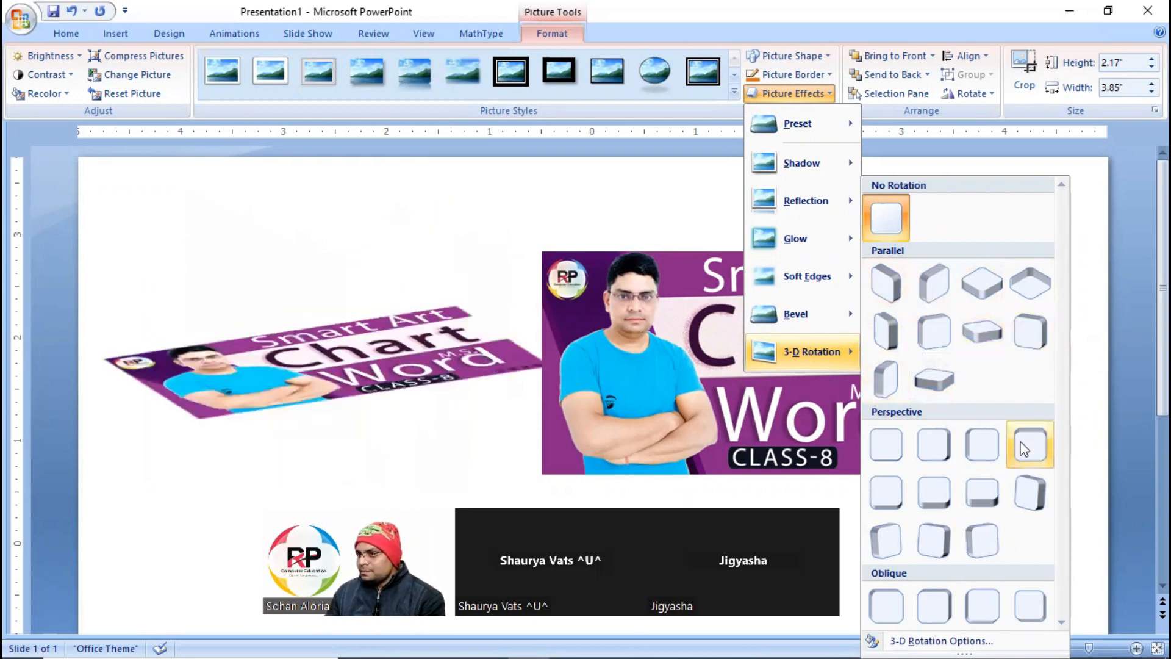
pyautogui.click(981, 498)
# Apply the Circle bevel to the tilted left picture.
pyautogui.click(793, 93)
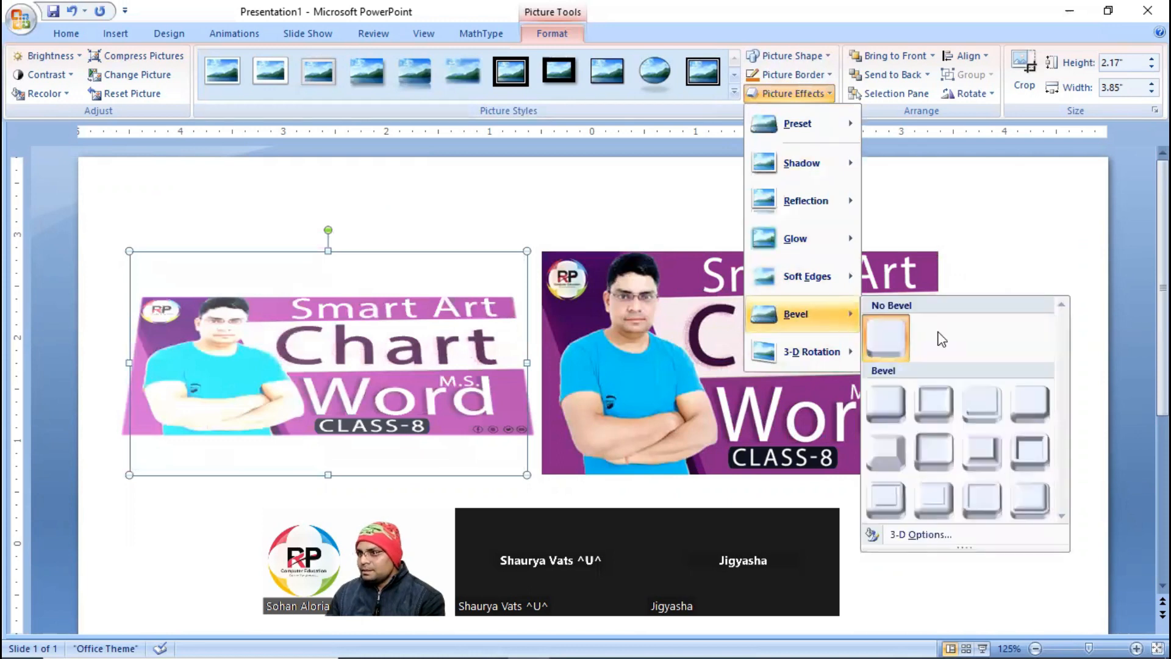
pyautogui.click(887, 401)
pyautogui.click(638, 229)
# Move the flat right picture farther away from the tilted one, slightly up and to the right.
pyautogui.click(680, 366)
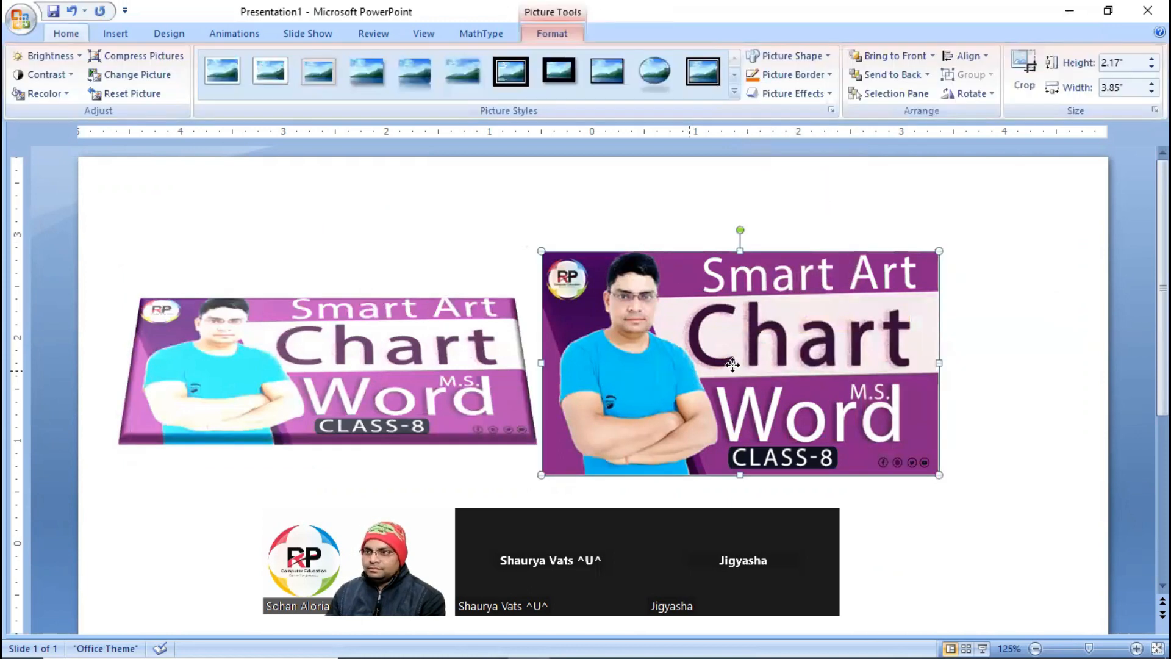
pyautogui.moveTo(680, 365); pyautogui.dragTo(749, 357)
pyautogui.click(456, 363)
pyautogui.click(806, 375)
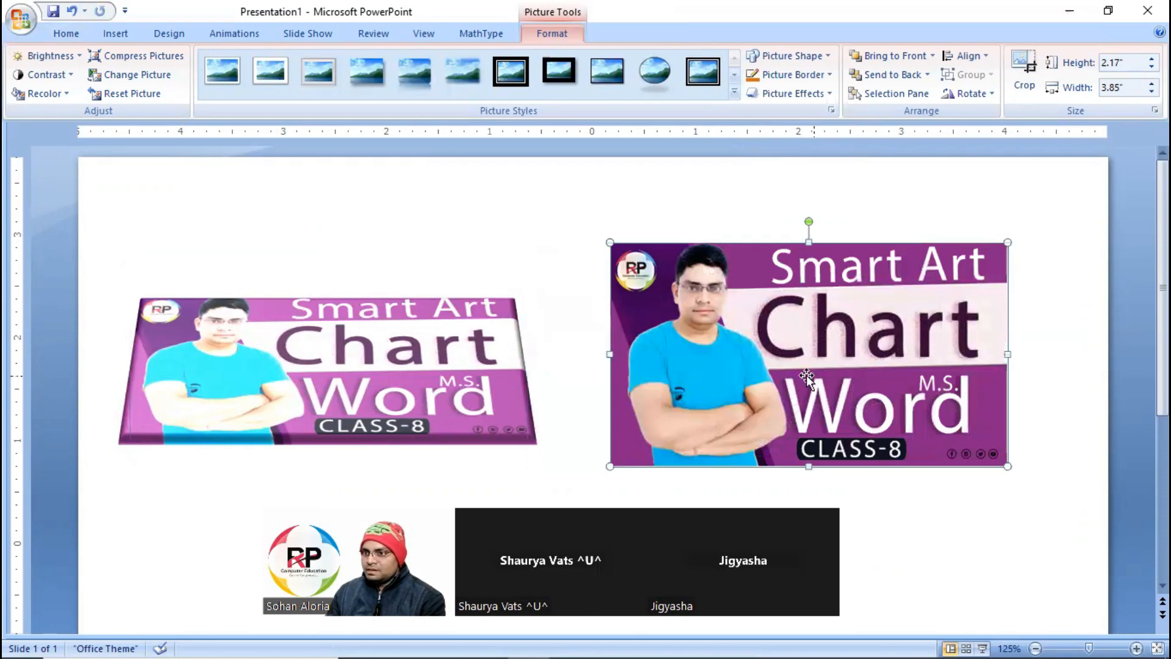
# Delete the tilted picture and place the remaining one in its spot, shrunk to 1.58" high by 2.82" wide.
pyautogui.click(414, 391)
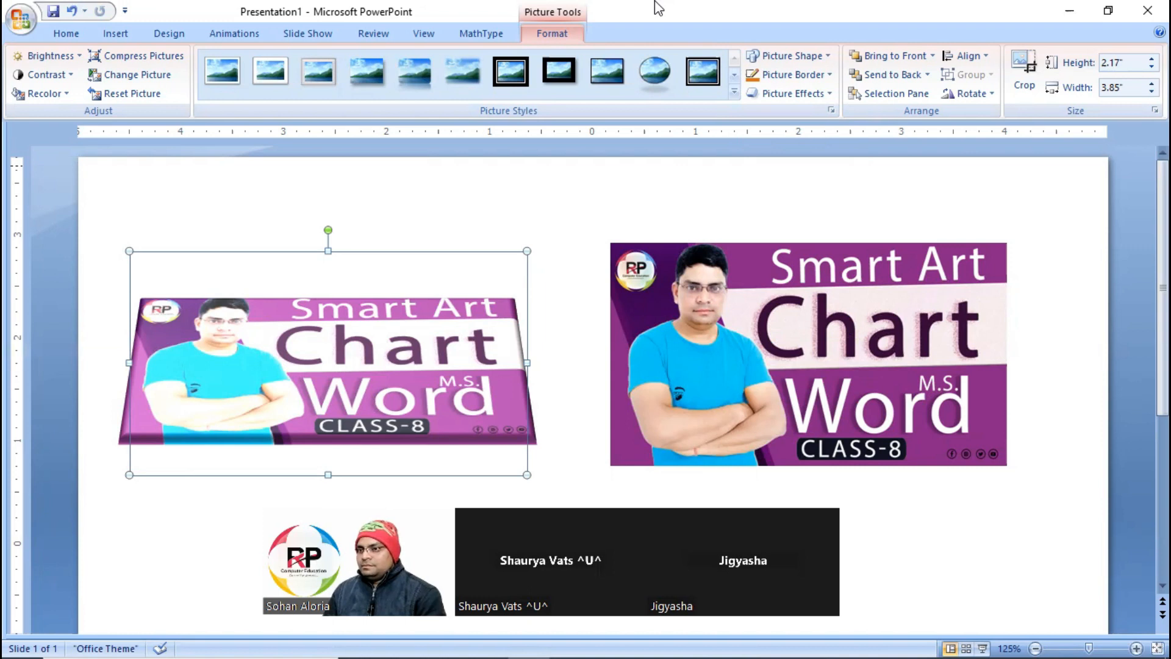
pyautogui.press('Delete')
pyautogui.click(829, 330)
pyautogui.moveTo(835, 328); pyautogui.dragTo(414, 329)
pyautogui.moveTo(587, 467); pyautogui.dragTo(480, 406)
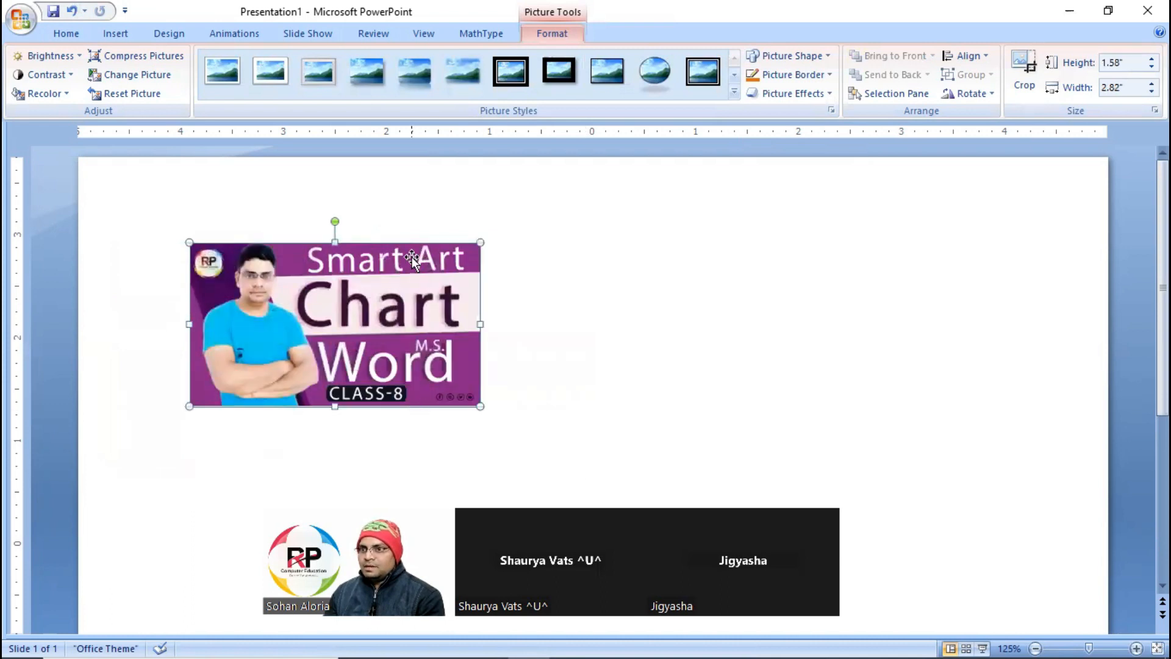
# Duplicate the picture horizontally to the right and change the copy's image to Word Live Class-2.
pyautogui.moveTo(372, 274); pyautogui.dragTo(742, 274)
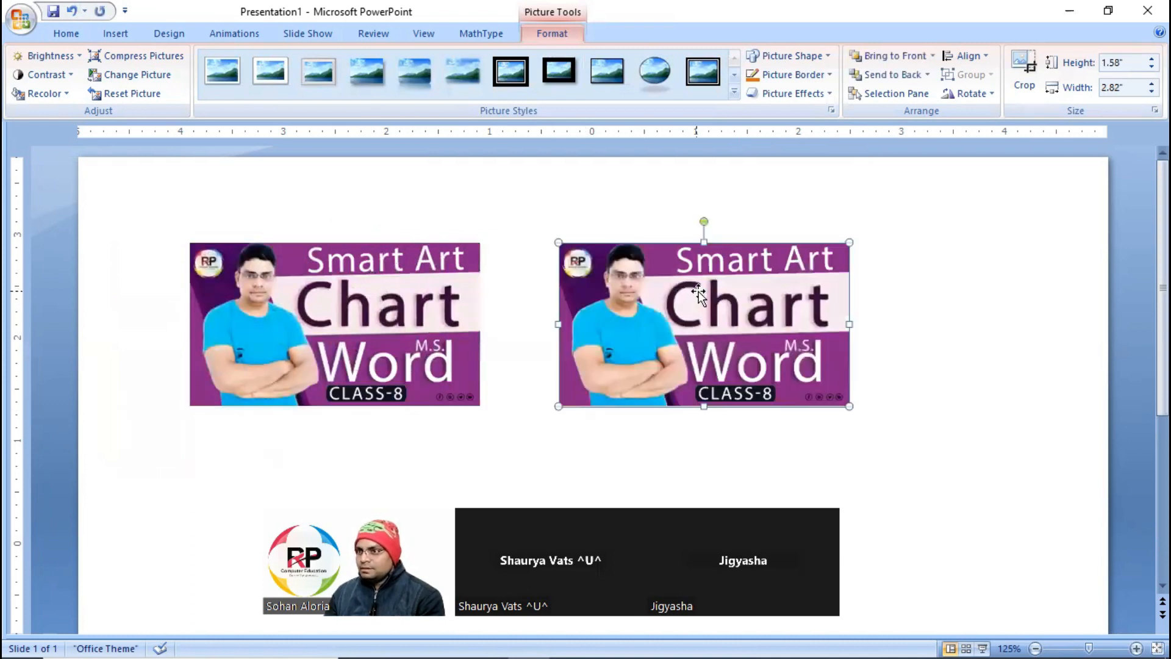
pyautogui.click(137, 75)
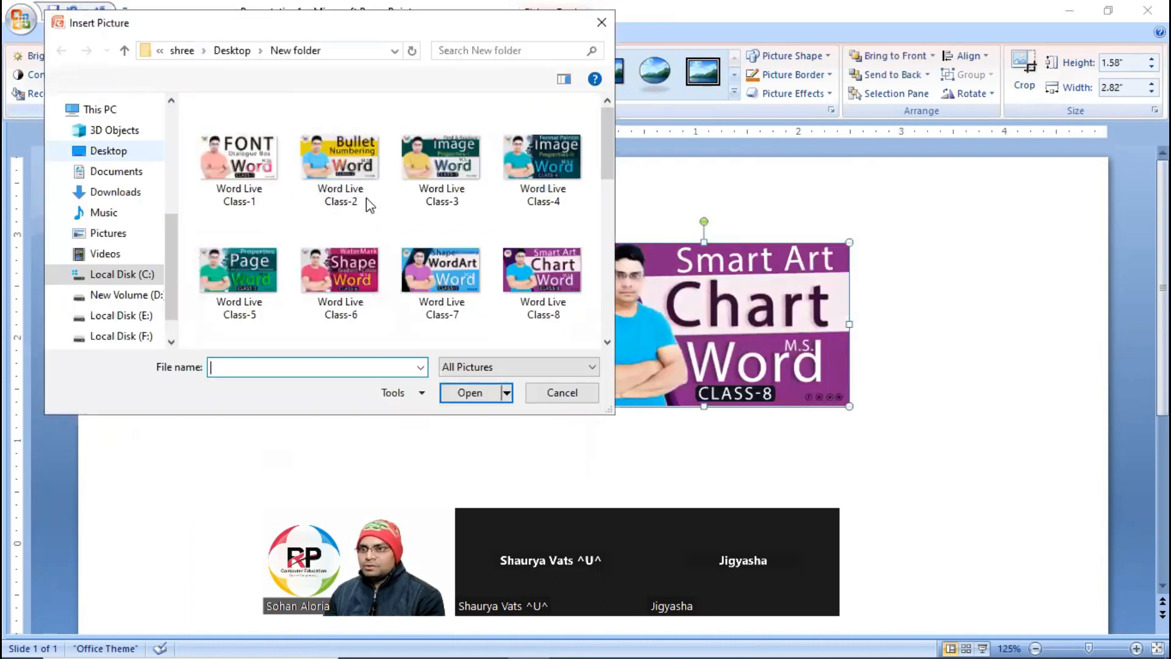
pyautogui.click(335, 162)
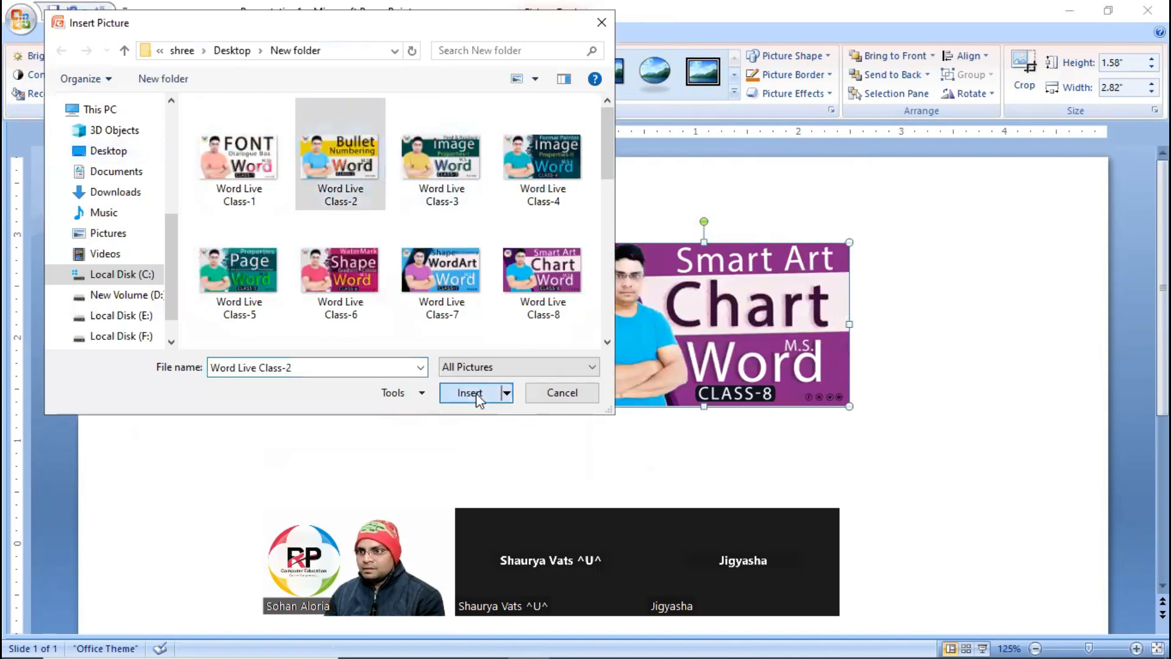
pyautogui.click(470, 393)
# Set the Class-8 and Class-2 pictures side by side and add a second Class-2 copy to their right.
pyautogui.moveTo(849, 407); pyautogui.dragTo(828, 394)
pyautogui.hotkey('ctrl', 'z')
pyautogui.click(470, 325)
pyautogui.moveTo(788, 310); pyautogui.dragTo(713, 321)
pyautogui.keyDown('shift'); pyautogui.click(399, 323); pyautogui.keyUp('shift')
pyautogui.click(787, 360)
pyautogui.moveTo(532, 320); pyautogui.dragTo(842, 317)
pyautogui.moveTo(661, 329); pyautogui.dragTo(643, 327)
pyautogui.click(1015, 364)
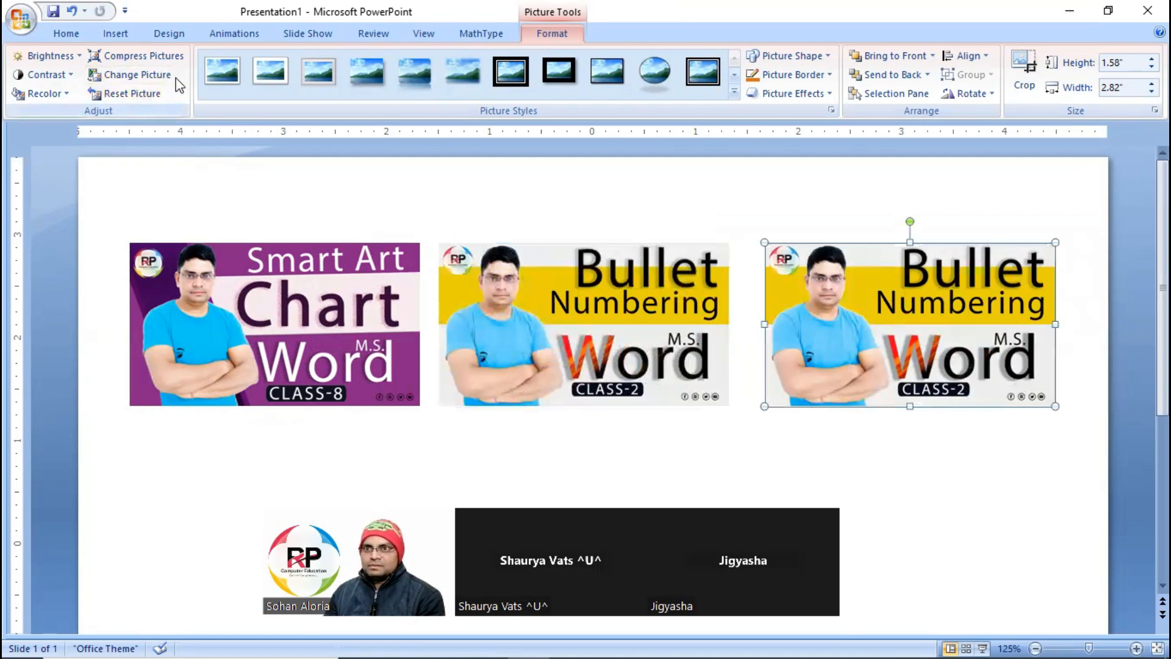
# Change the image of the rightmost Class-2 copy to Word Live Class-5.
pyautogui.click(125, 75)
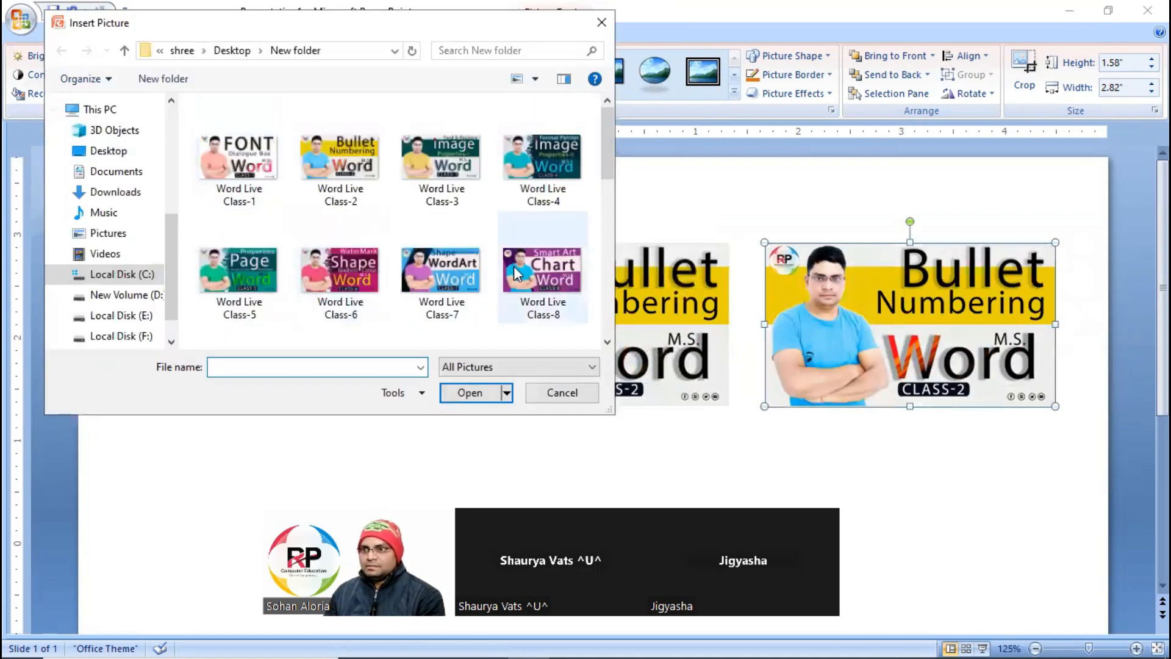
pyautogui.click(472, 274)
pyautogui.click(545, 281)
pyautogui.click(215, 304)
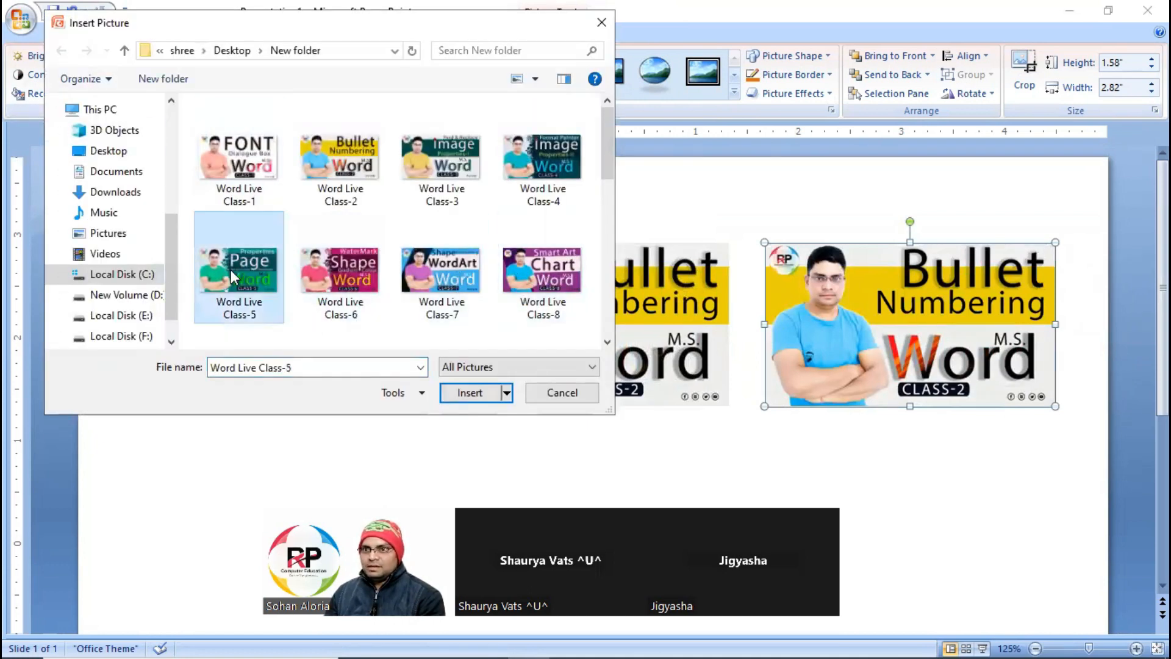
pyautogui.click(476, 395)
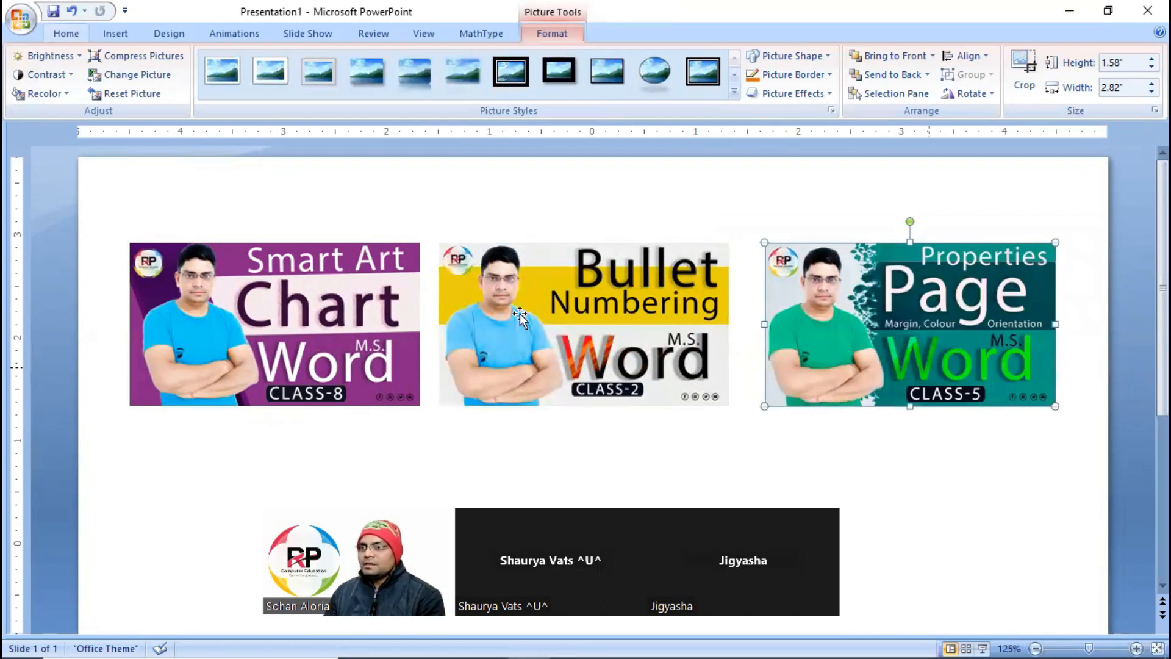
# Overlap the three pictures in a diagonal cascade, with Class-8 at the upper left, Class-2 in the middle and Class-5 at the lower right.
pyautogui.moveTo(928, 320); pyautogui.dragTo(662, 363)
pyautogui.moveTo(297, 325); pyautogui.dragTo(391, 290)
pyautogui.moveTo(653, 341); pyautogui.dragTo(764, 366)
pyautogui.moveTo(361, 283); pyautogui.dragTo(430, 291)
pyautogui.click(787, 340)
pyautogui.moveTo(803, 397); pyautogui.dragTo(719, 387)
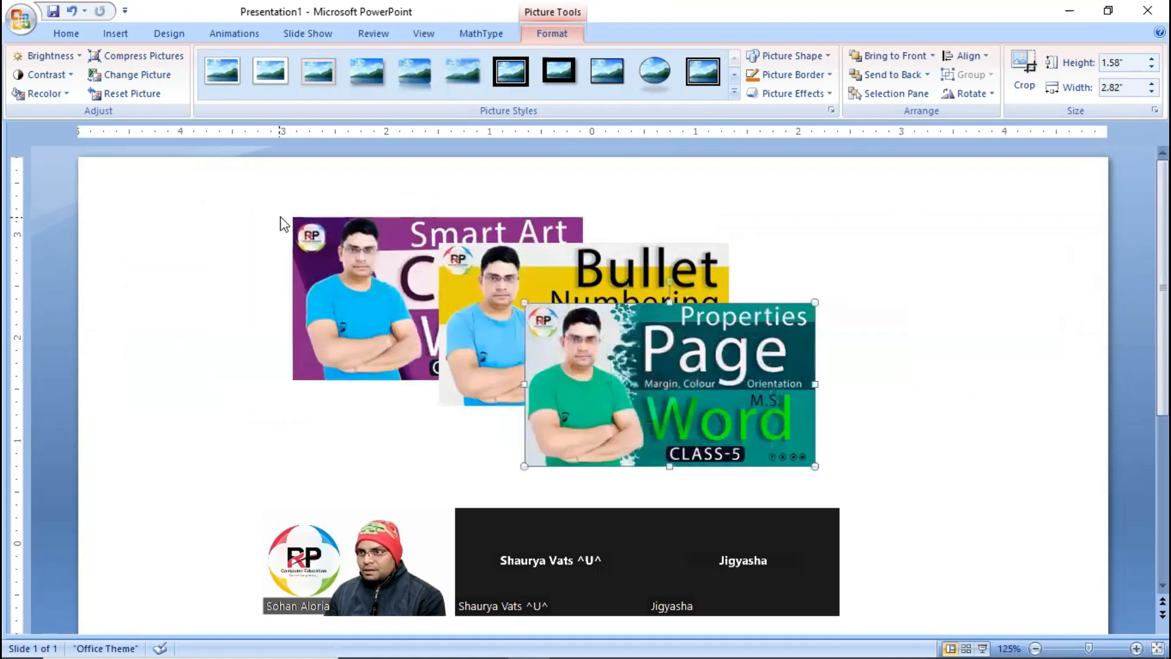
# Examine the stacking order of the three overlapping pictures and the options for bringing a picture forward.
pyautogui.scroll(5, 405, 263)
pyautogui.scroll(-1, 711, 293)
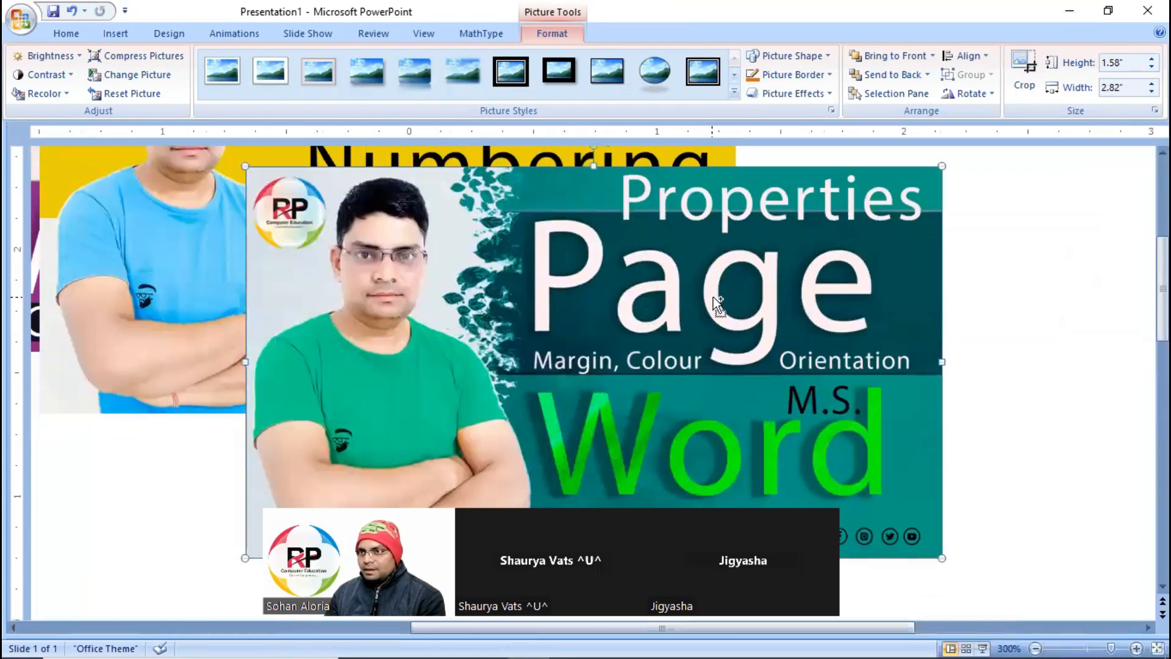
pyautogui.scroll(4, 367, 279)
pyautogui.scroll(2, 367, 280)
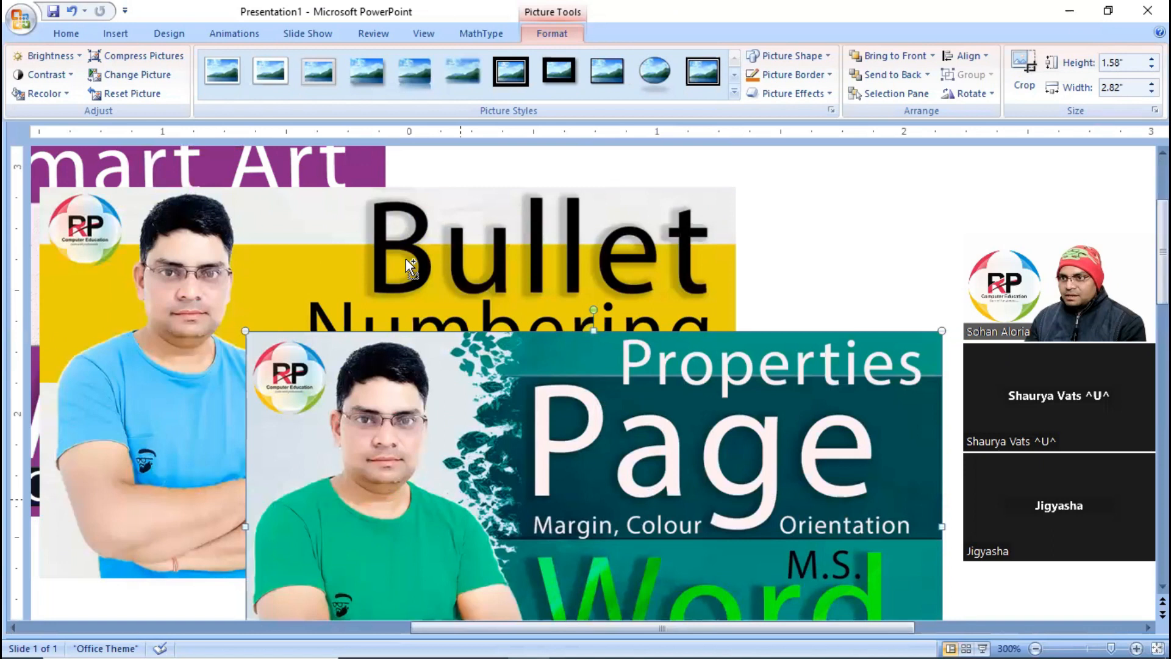
pyautogui.scroll(-5, 405, 259)
pyautogui.scroll(1, 335, 241)
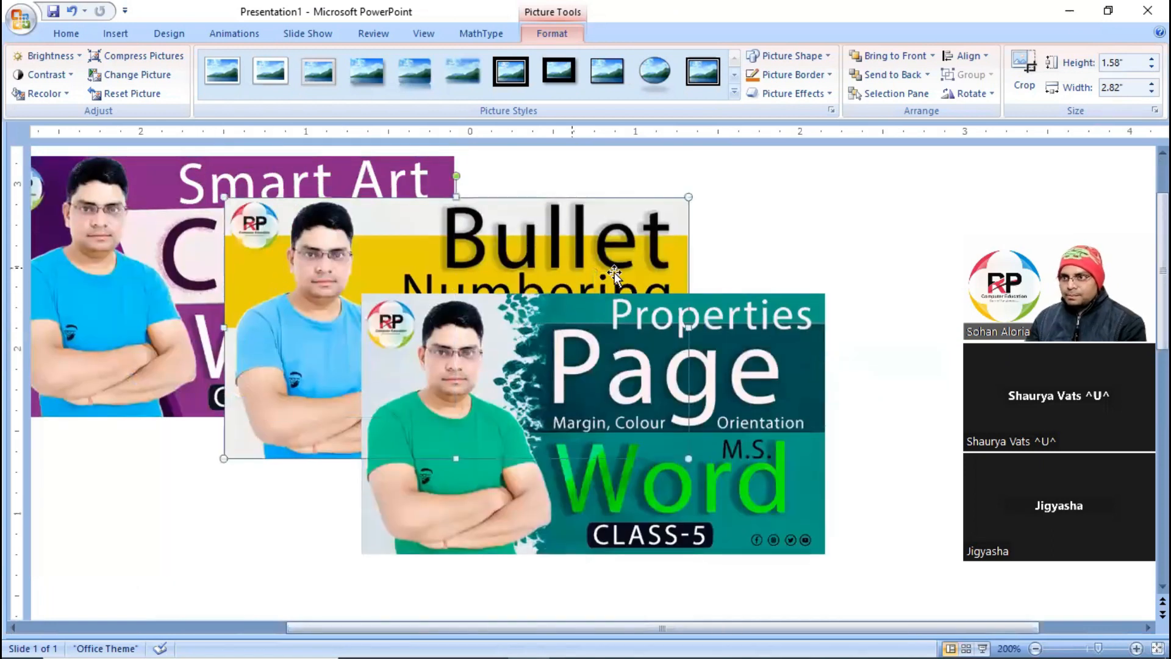
pyautogui.click(509, 366)
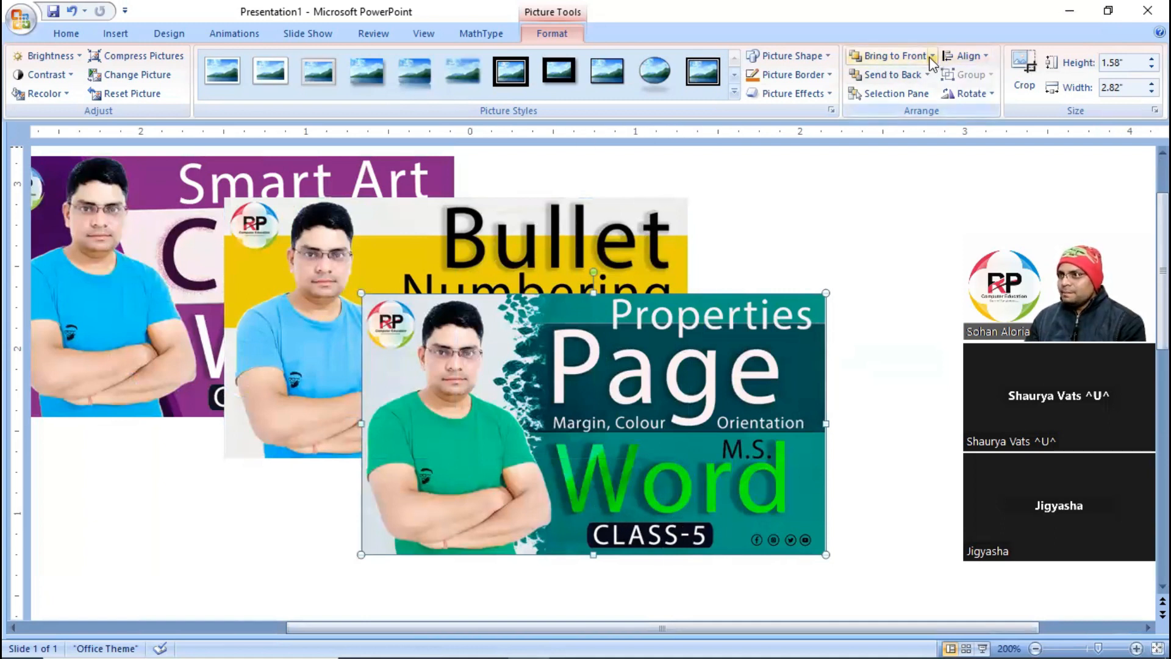
pyautogui.click(187, 243)
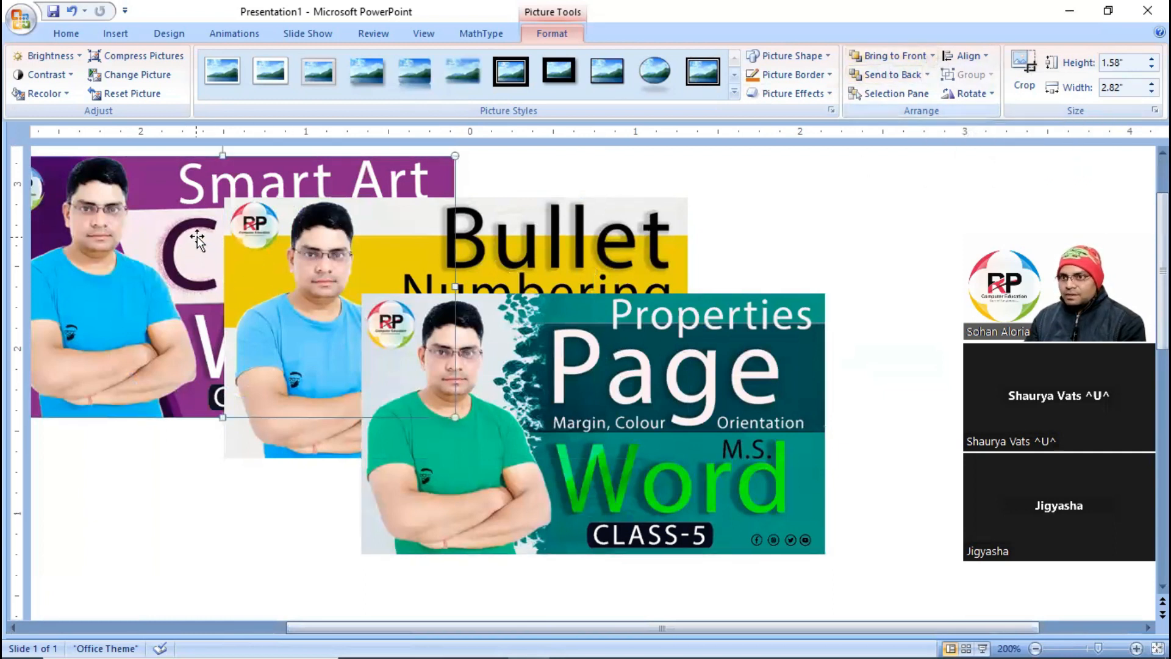
pyautogui.click(931, 55)
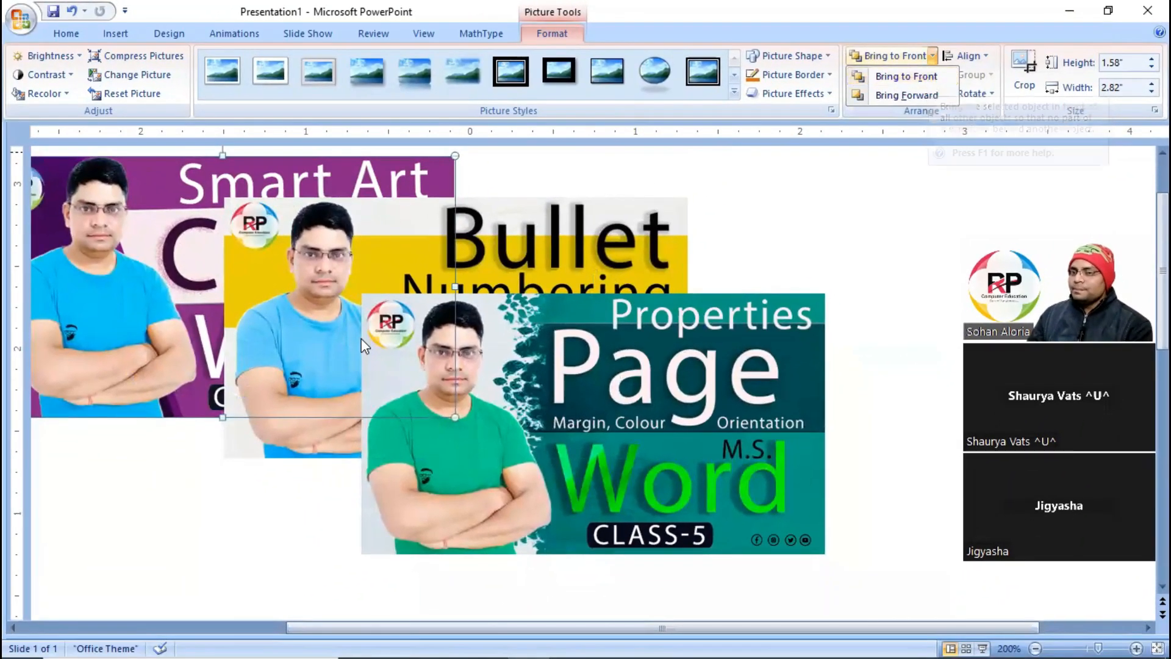
pyautogui.click(598, 217)
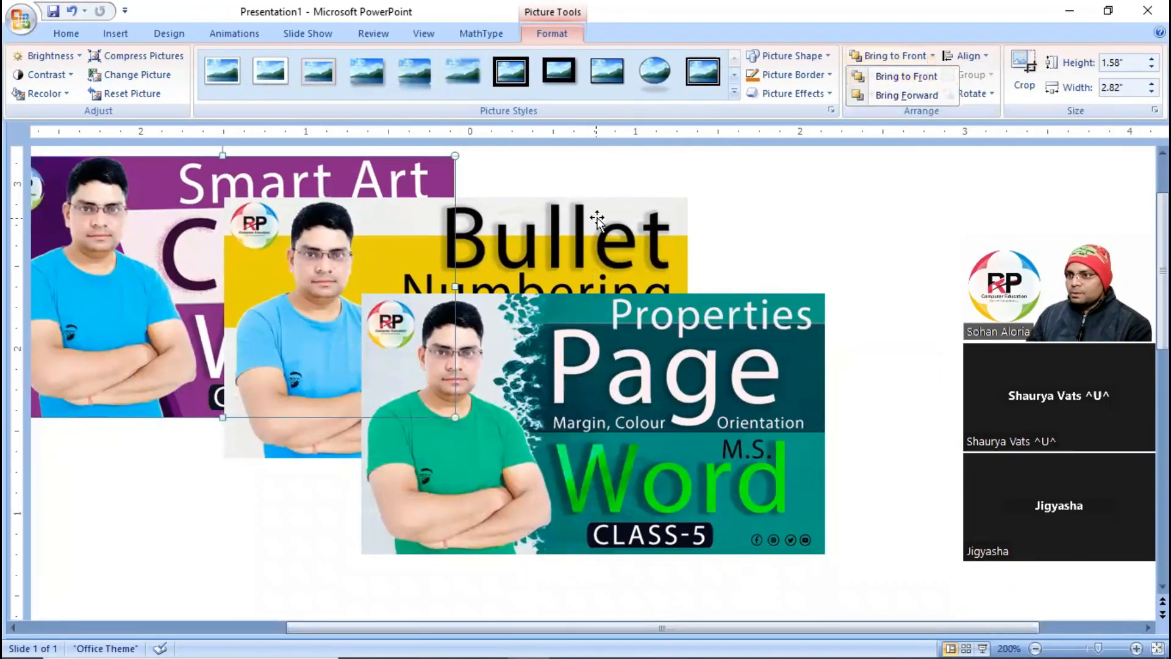
pyautogui.click(598, 218)
pyautogui.click(664, 371)
pyautogui.click(613, 260)
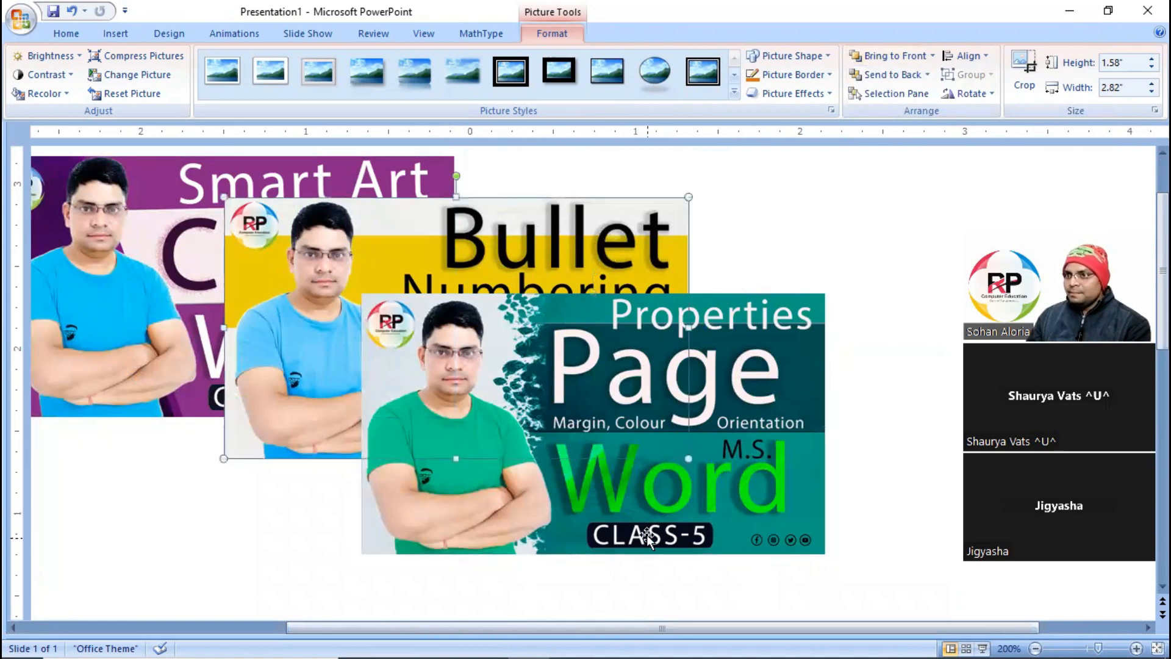
# Bring the Class-8 picture to the front of the stack, inspect the overlap, and undo the reordering.
pyautogui.click(135, 239)
pyautogui.click(932, 56)
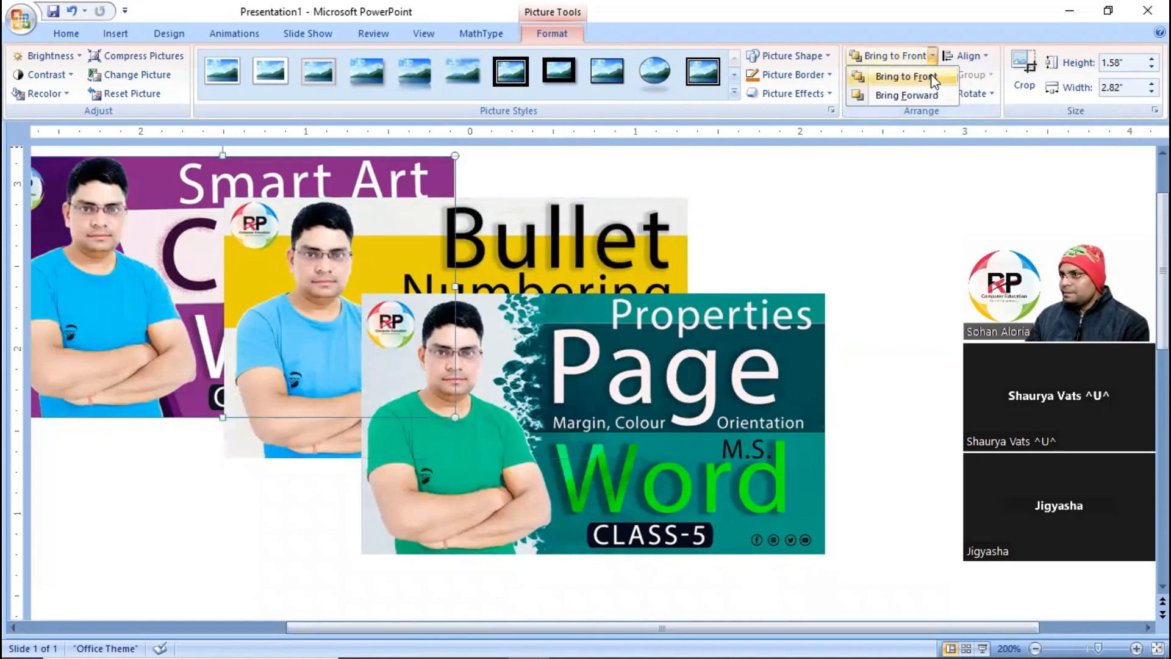
pyautogui.click(932, 78)
pyautogui.scroll(-2, 882, 298)
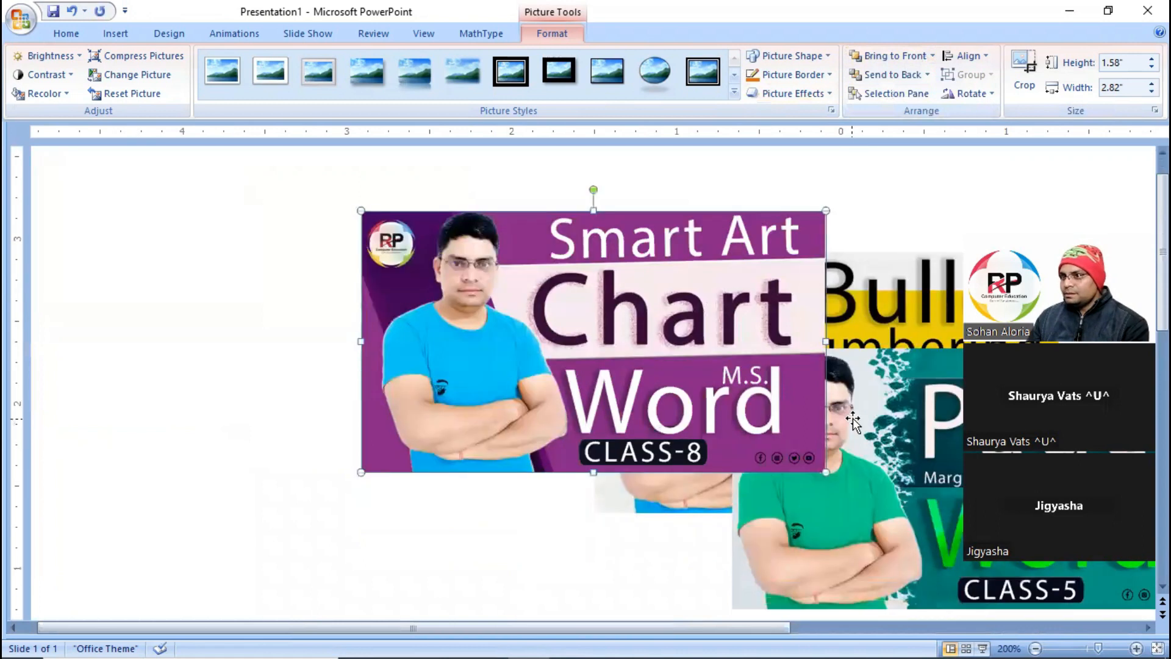
pyautogui.scroll(-4, 837, 317)
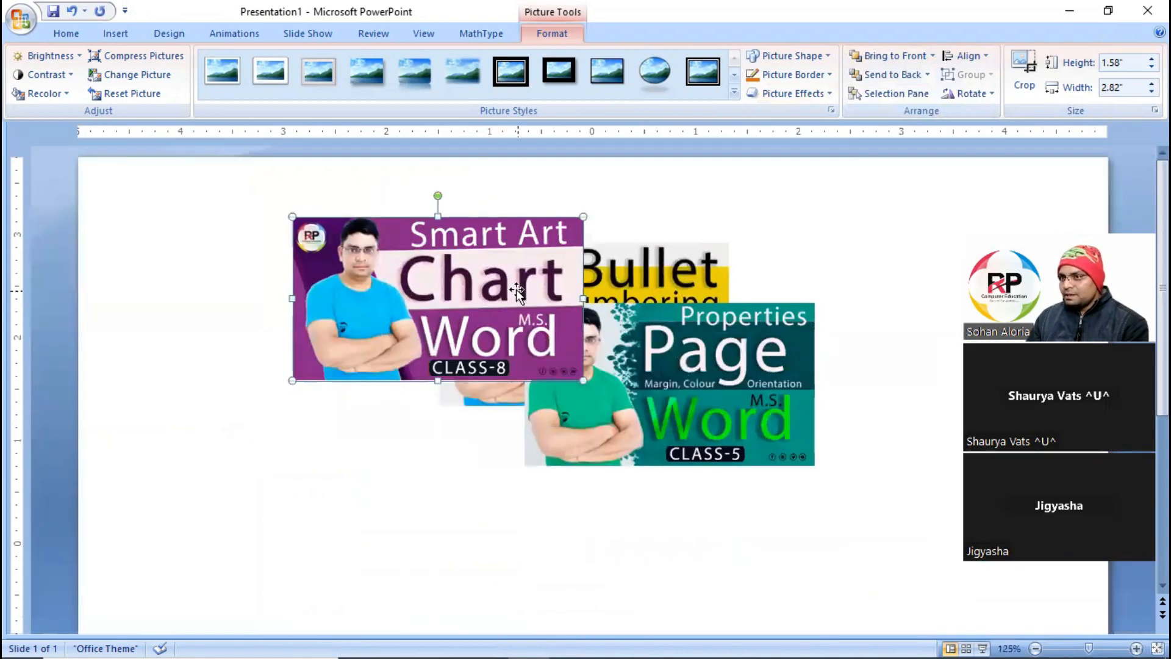
pyautogui.click(690, 377)
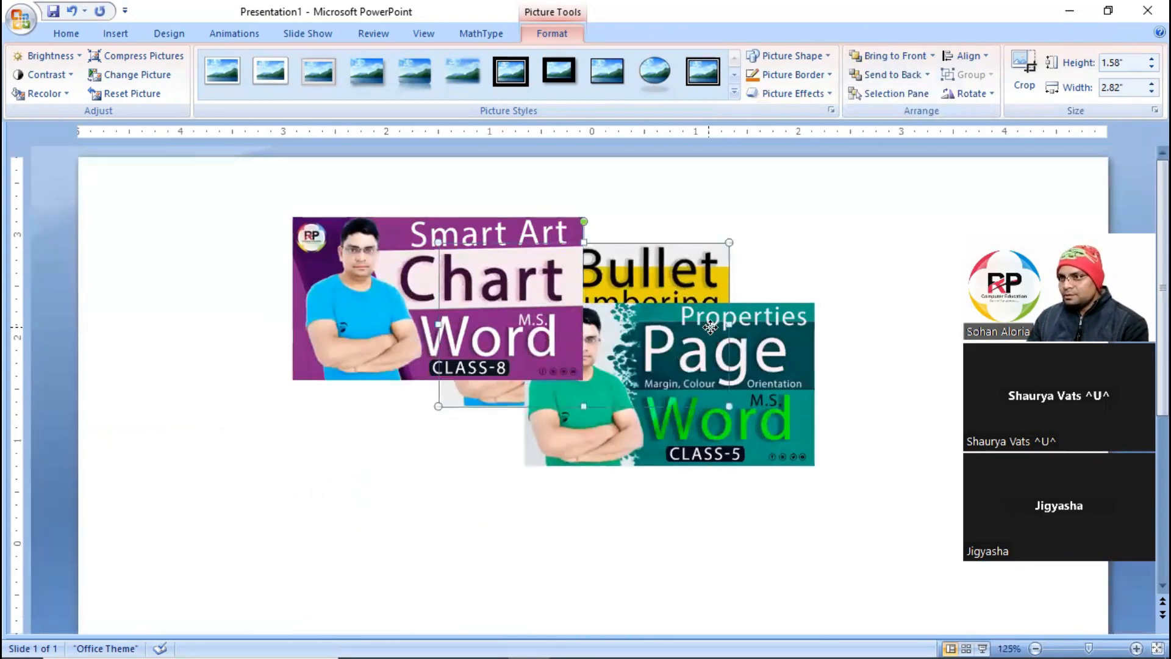
pyautogui.click(513, 281)
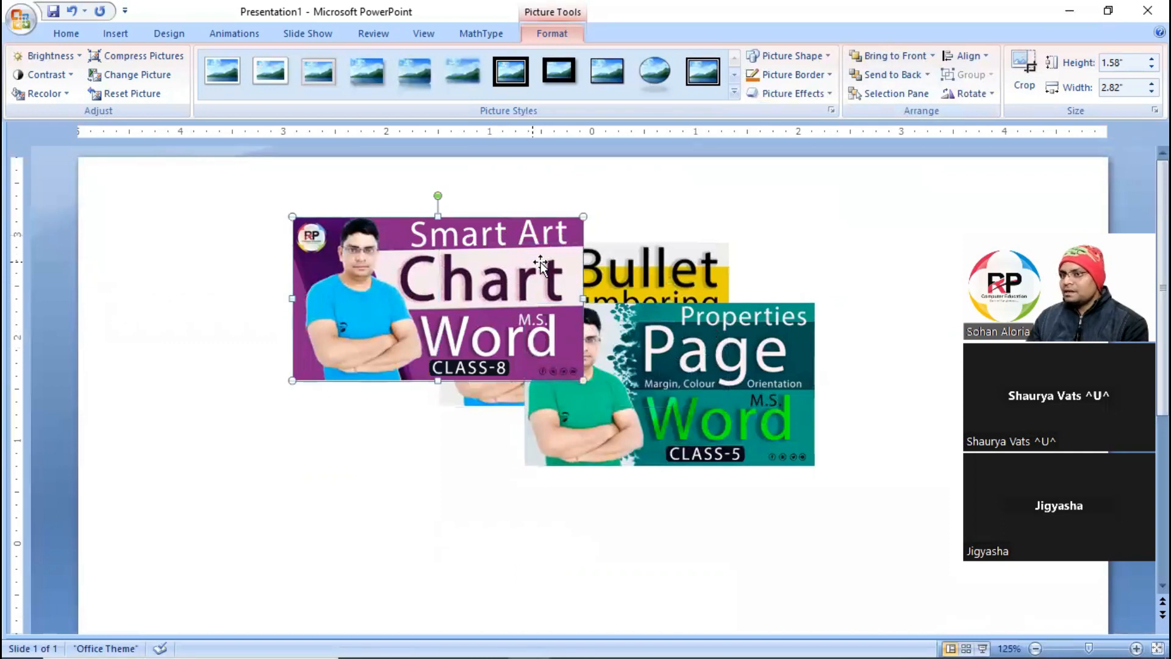
pyautogui.hotkey('ctrl', 'z')
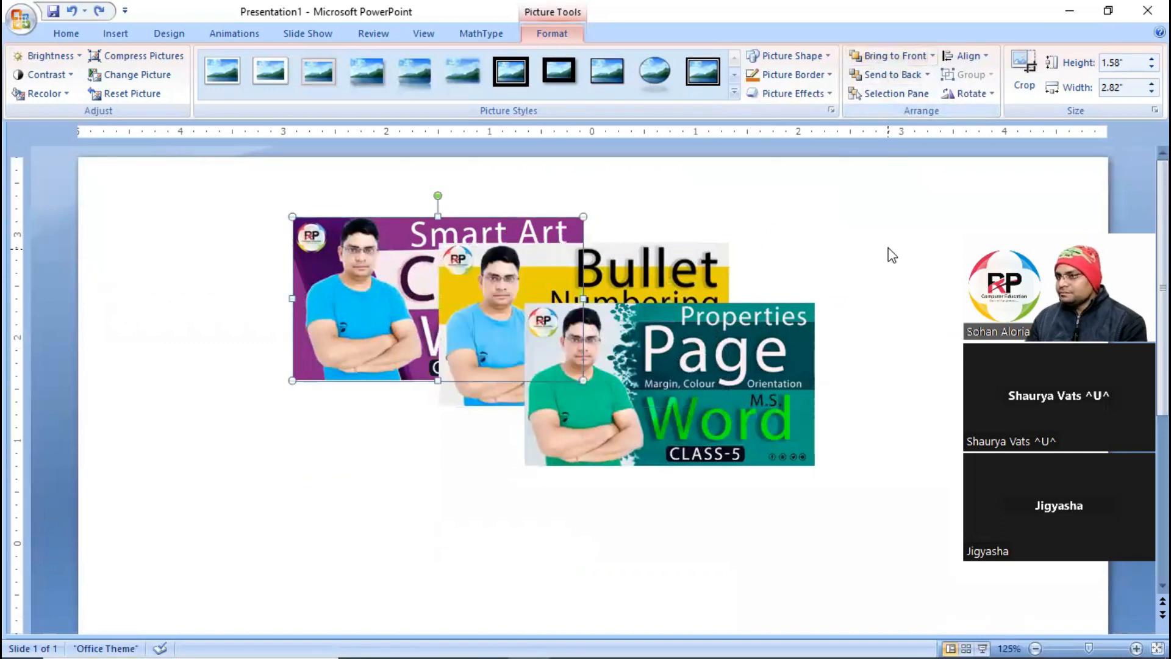
# Bring the Class-8 picture forward by one level and select the Class-2 picture to check its position in the stack.
pyautogui.scroll(4, 890, 252)
pyautogui.scroll(1, 888, 248)
pyautogui.scroll(-2, 887, 251)
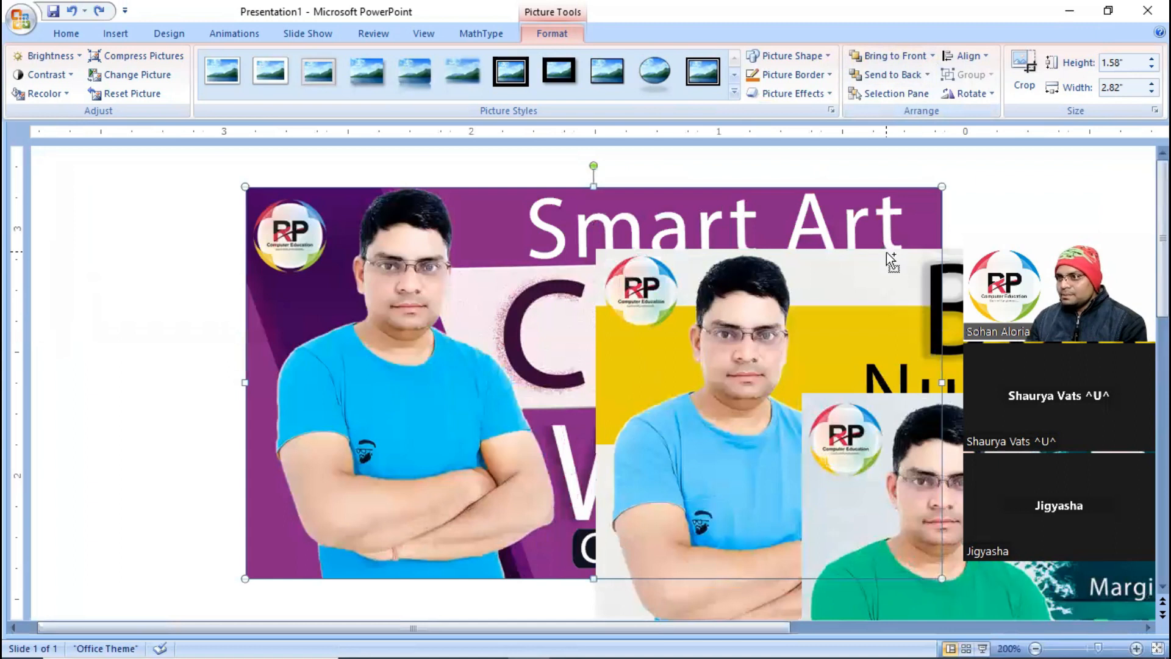
pyautogui.click(932, 56)
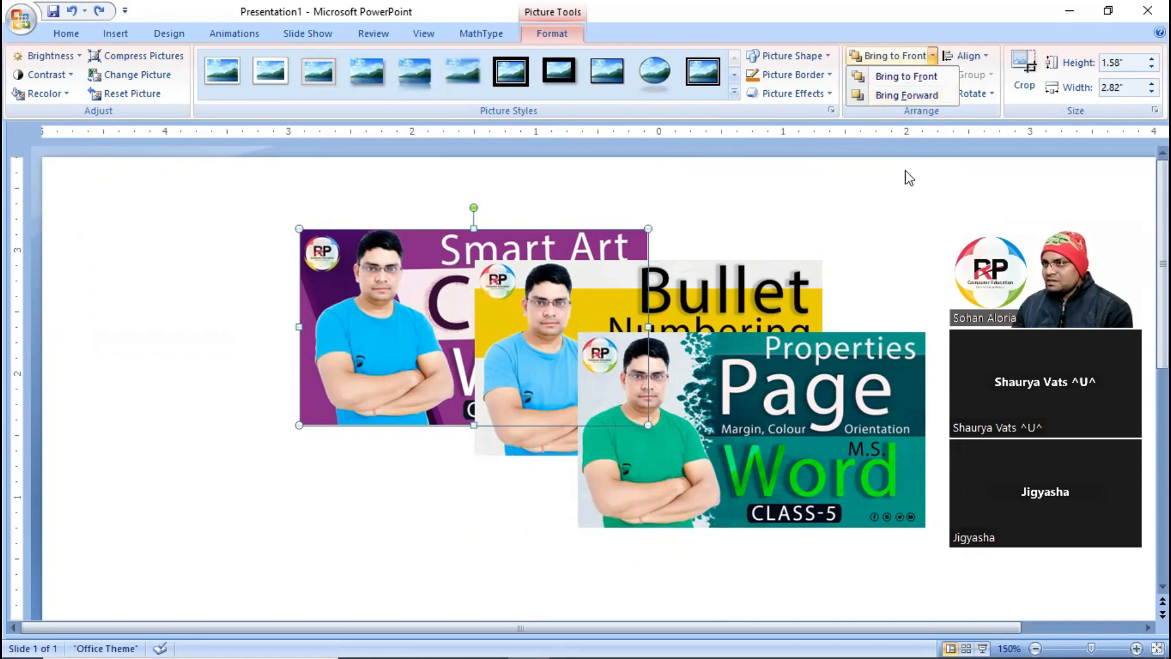
pyautogui.click(909, 97)
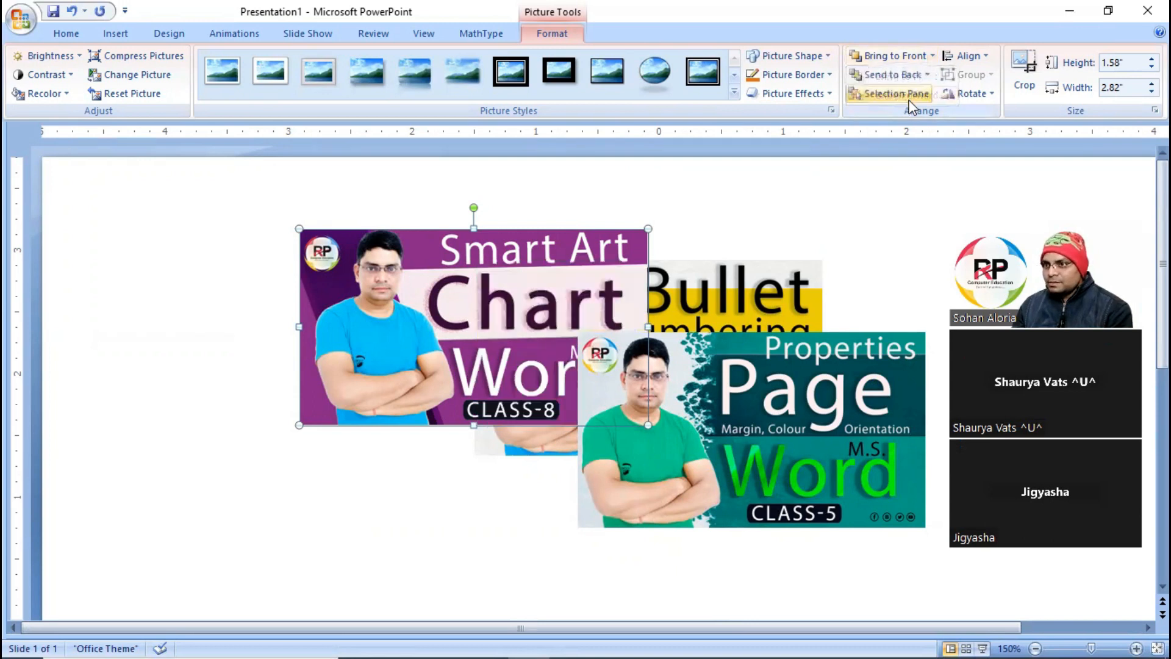
pyautogui.click(710, 287)
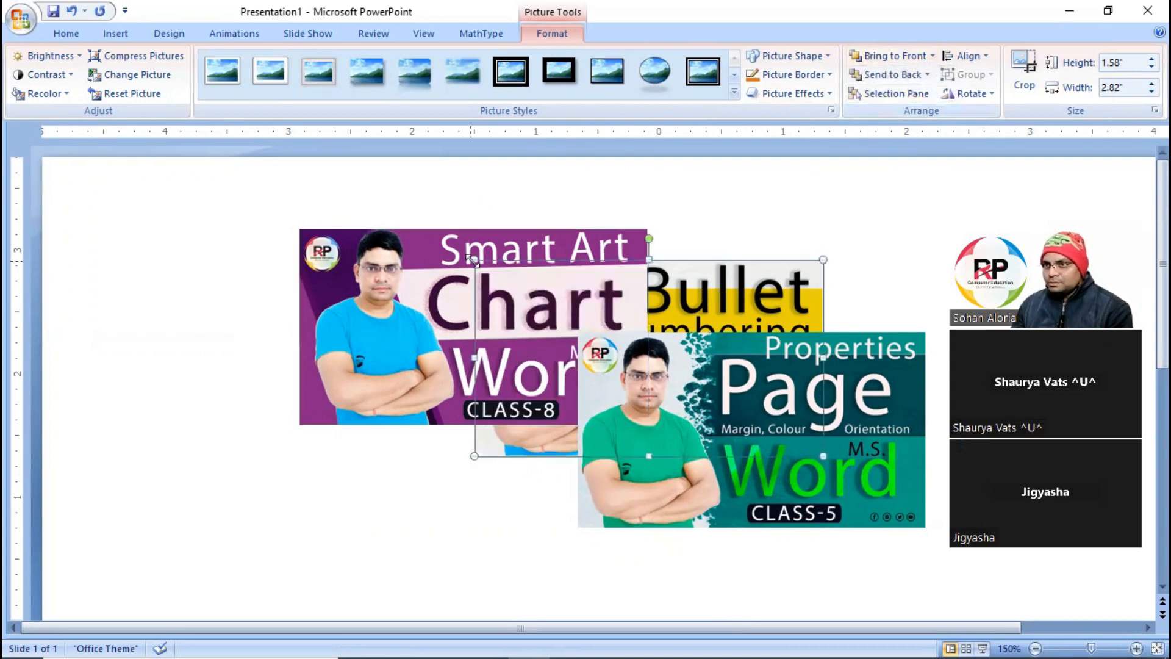
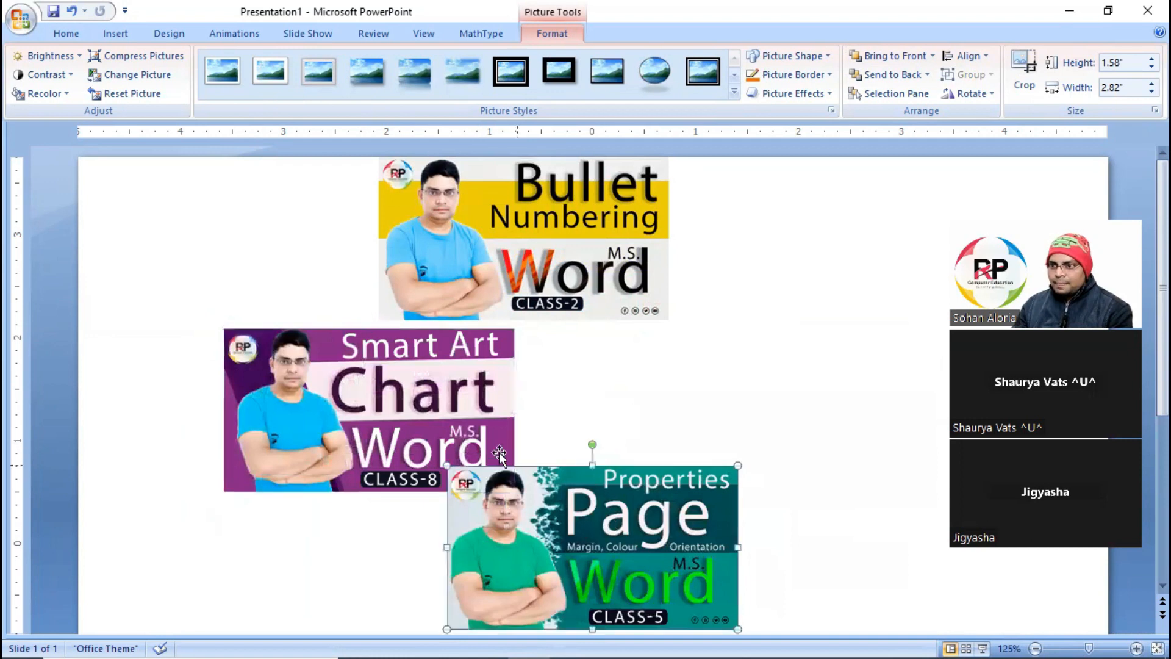
# Align the left edges of the Class-2, Class-8 and Class-5 pictures, and undo the alignment.
pyautogui.keyDown('shift'); pyautogui.click(540, 251); pyautogui.keyUp('shift')
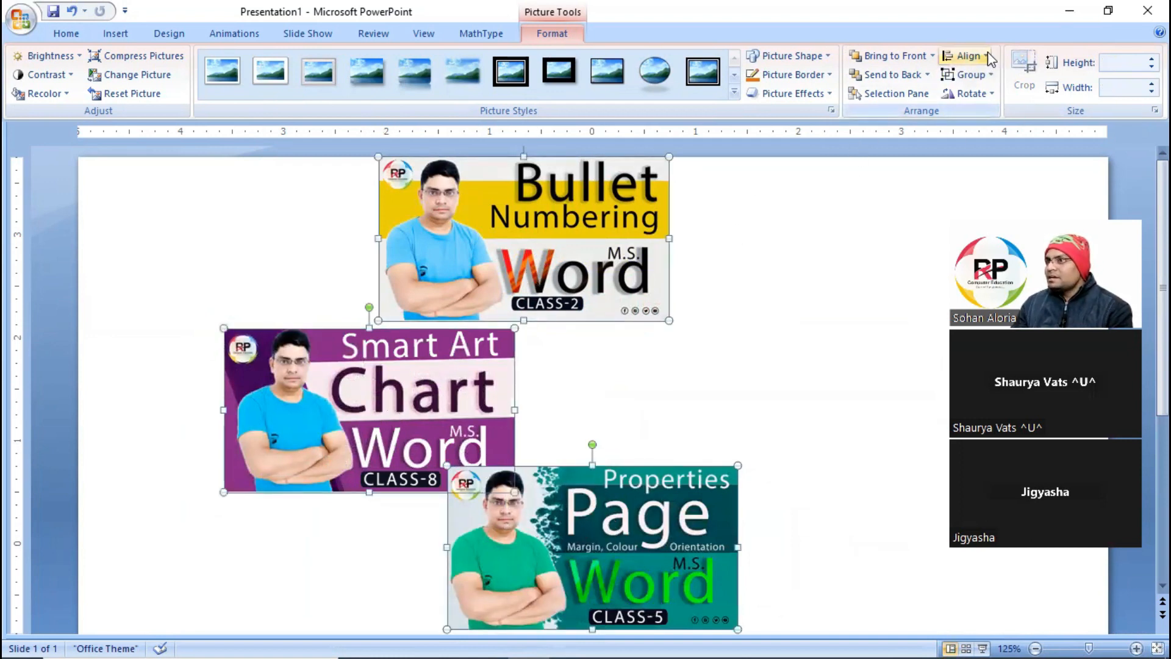
pyautogui.click(969, 56)
pyautogui.click(992, 76)
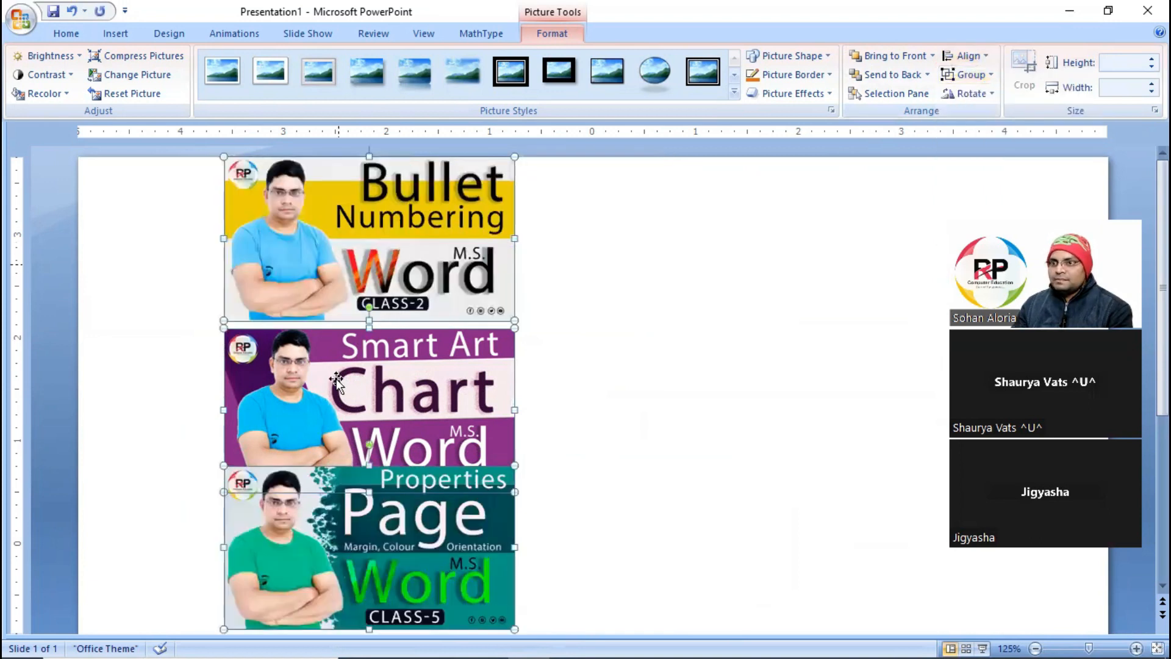
pyautogui.hotkey('ctrl', 'z')
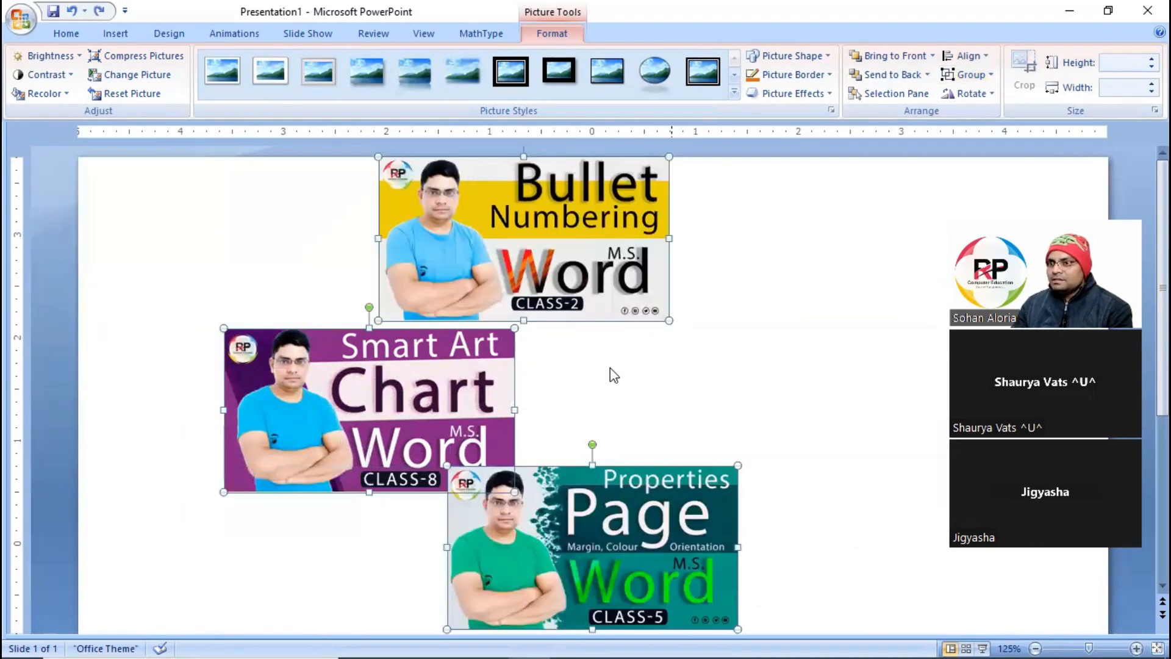
# Align the three selected pictures on a common vertical centre line with Align Center, and undo it.
pyautogui.click(985, 59)
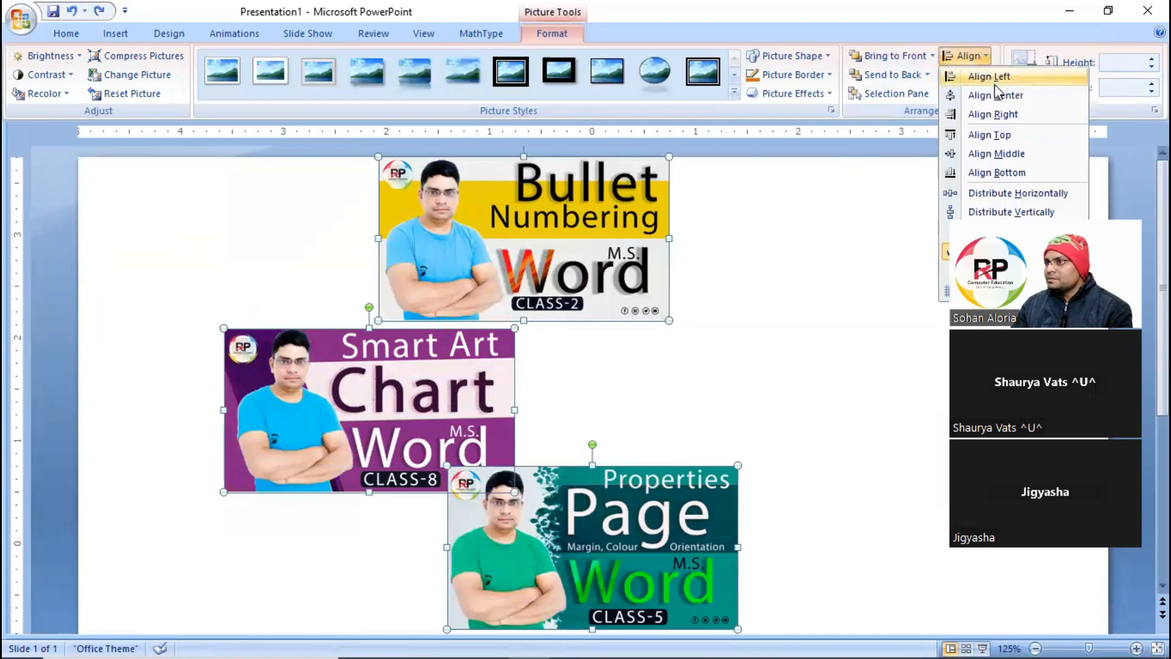
pyautogui.click(1002, 98)
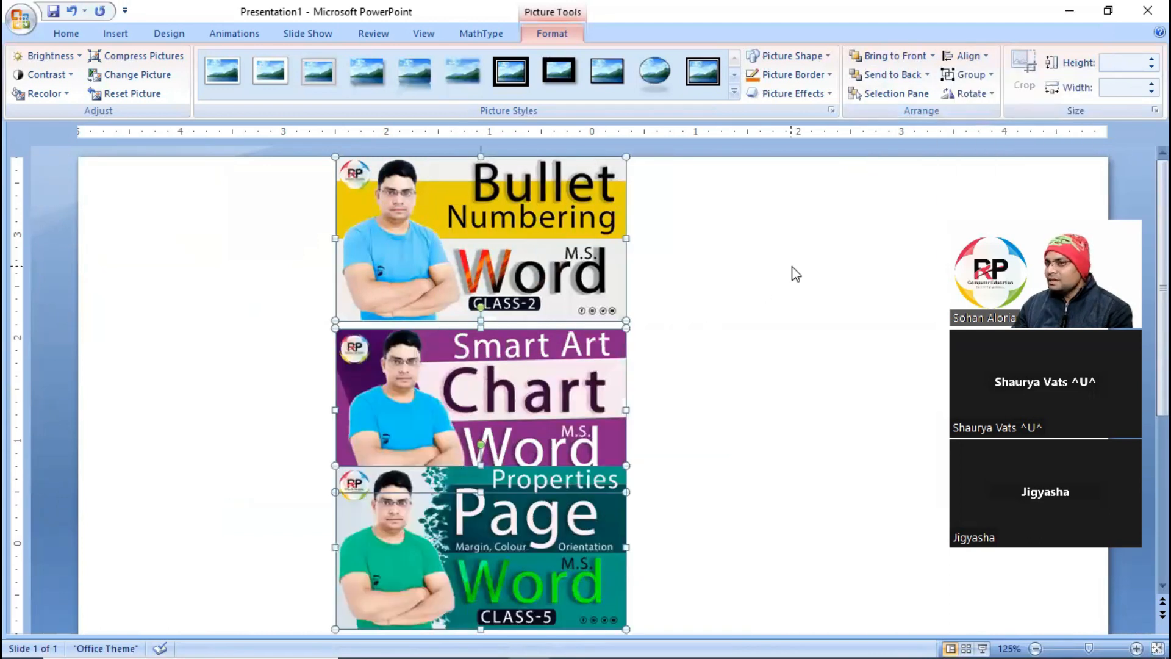
pyautogui.hotkey('ctrl', 'z')
# Align the right edges of the three selected pictures, and undo the alignment.
pyautogui.click(969, 56)
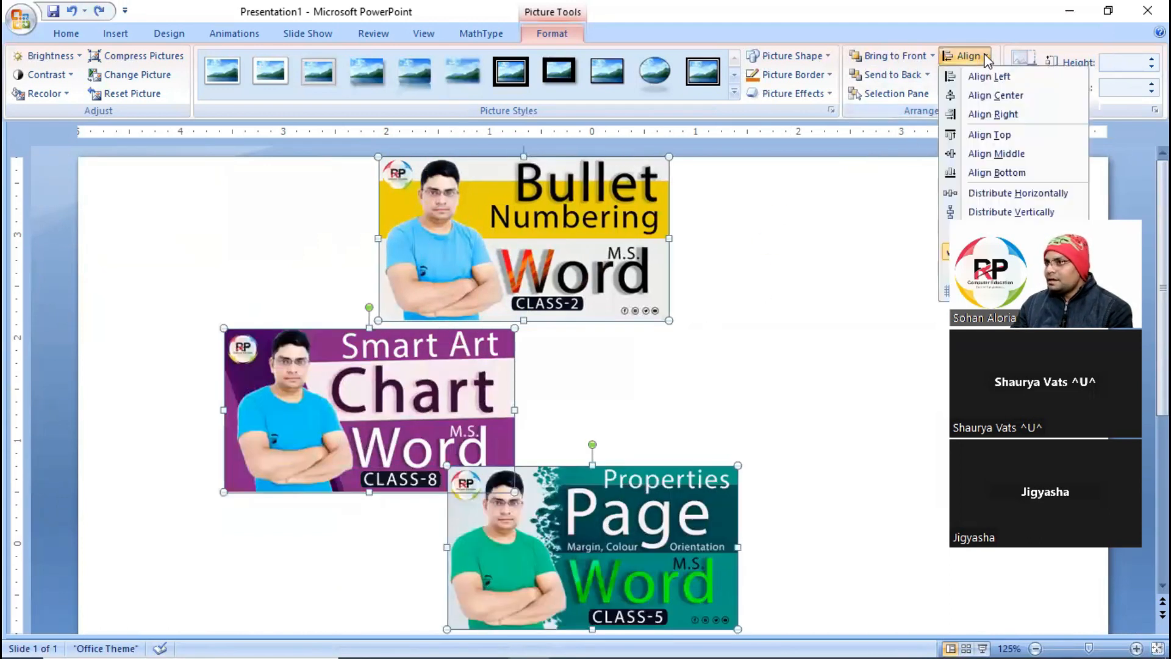
pyautogui.click(987, 115)
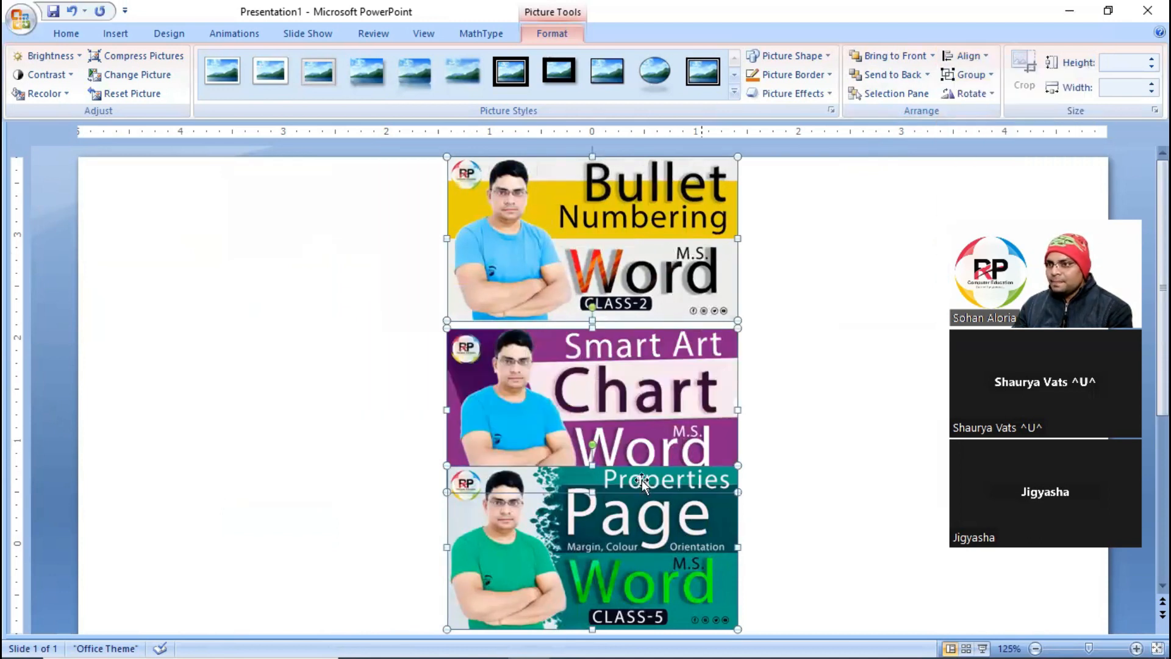
pyautogui.hotkey('ctrl', 'z')
# Rearrange the pictures in a row descending to the right, with Class-8 first, Class-5 in the middle and Class-2 last.
pyautogui.click(528, 362)
pyautogui.moveTo(617, 290); pyautogui.dragTo(857, 420)
pyautogui.moveTo(451, 451); pyautogui.dragTo(348, 391)
pyautogui.click(595, 483)
pyautogui.moveTo(595, 483); pyautogui.dragTo(587, 327)
pyautogui.click(817, 378)
pyautogui.moveTo(776, 404); pyautogui.dragTo(845, 455)
pyautogui.moveTo(638, 403); pyautogui.dragTo(621, 413)
# Align the top edges of all three pictures in the staggered row, and undo the alignment.
pyautogui.click(865, 445)
pyautogui.keyDown('shift'); pyautogui.click(591, 403); pyautogui.keyUp('shift')
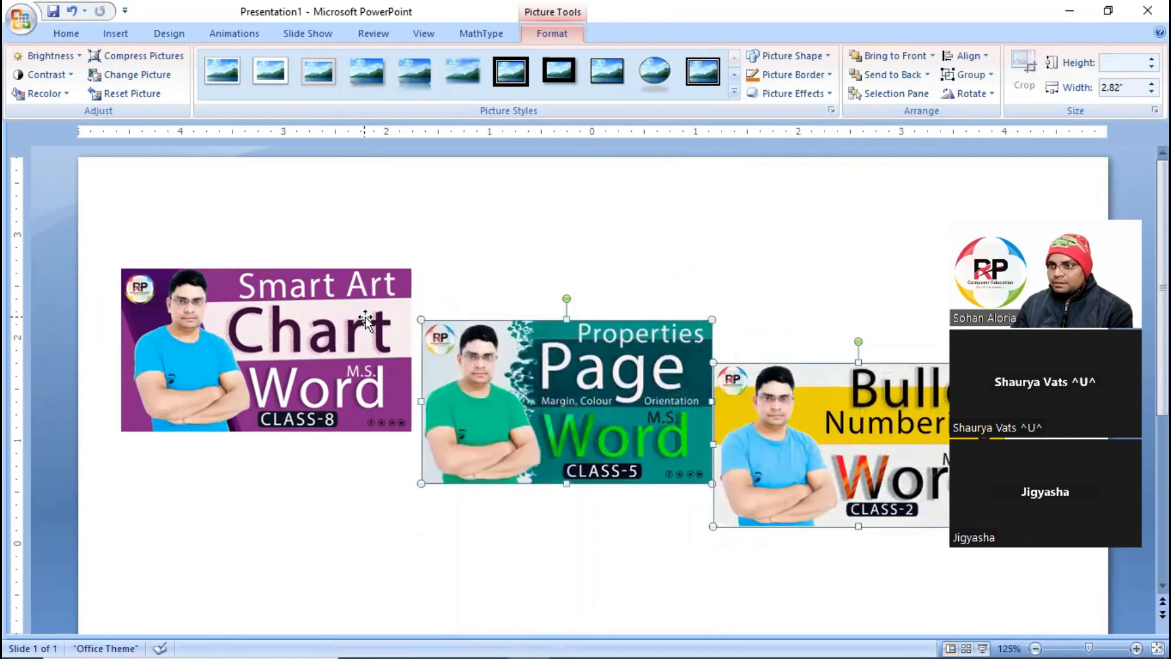
pyautogui.keyDown('shift'); pyautogui.click(363, 326); pyautogui.keyUp('shift')
pyautogui.click(965, 56)
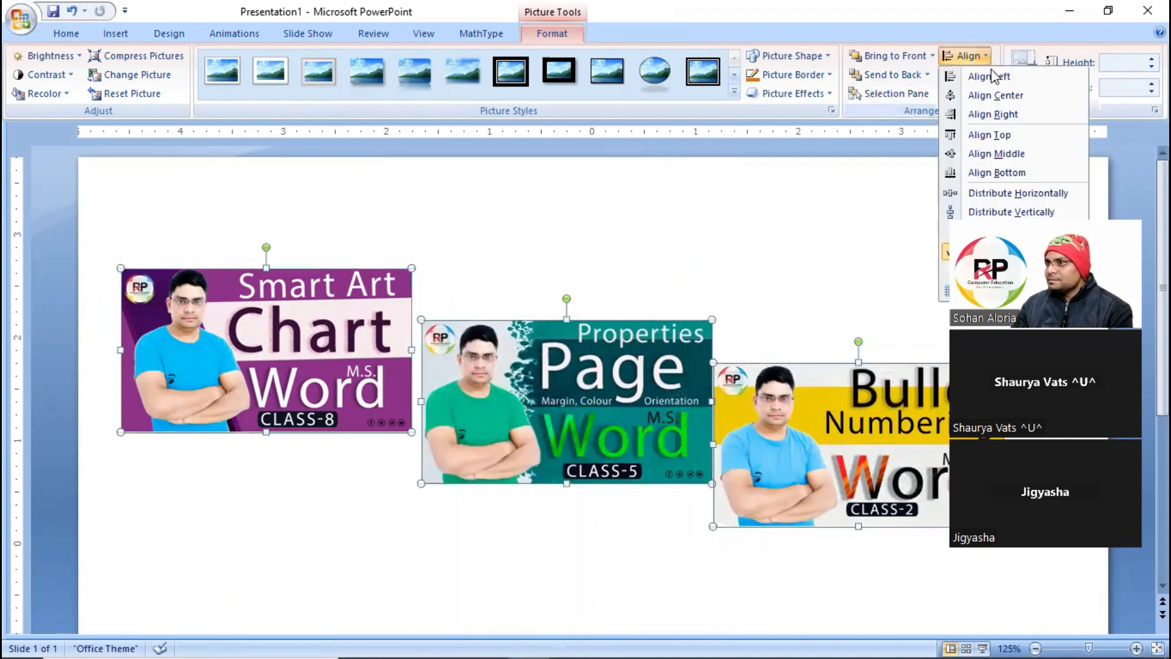
pyautogui.click(1000, 135)
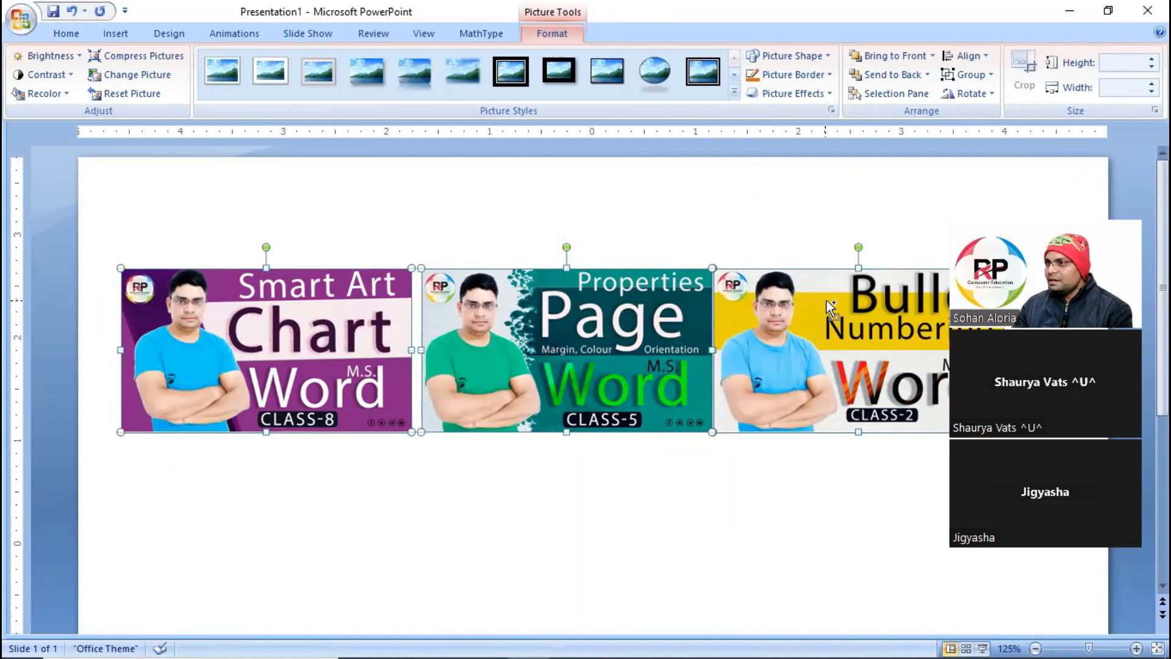
pyautogui.hotkey('ctrl', 'z')
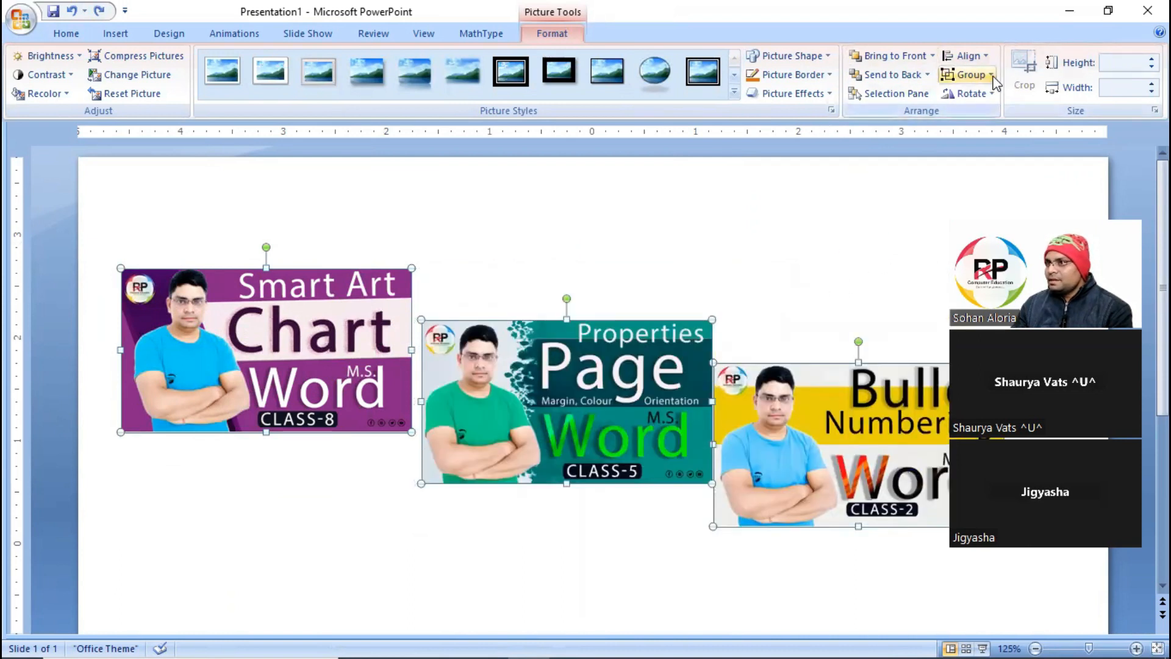
# Shrink the middle Class-5 picture to about 0.98" high and 1.75" wide, keeping its upper-left corner in place.
pyautogui.click(969, 55)
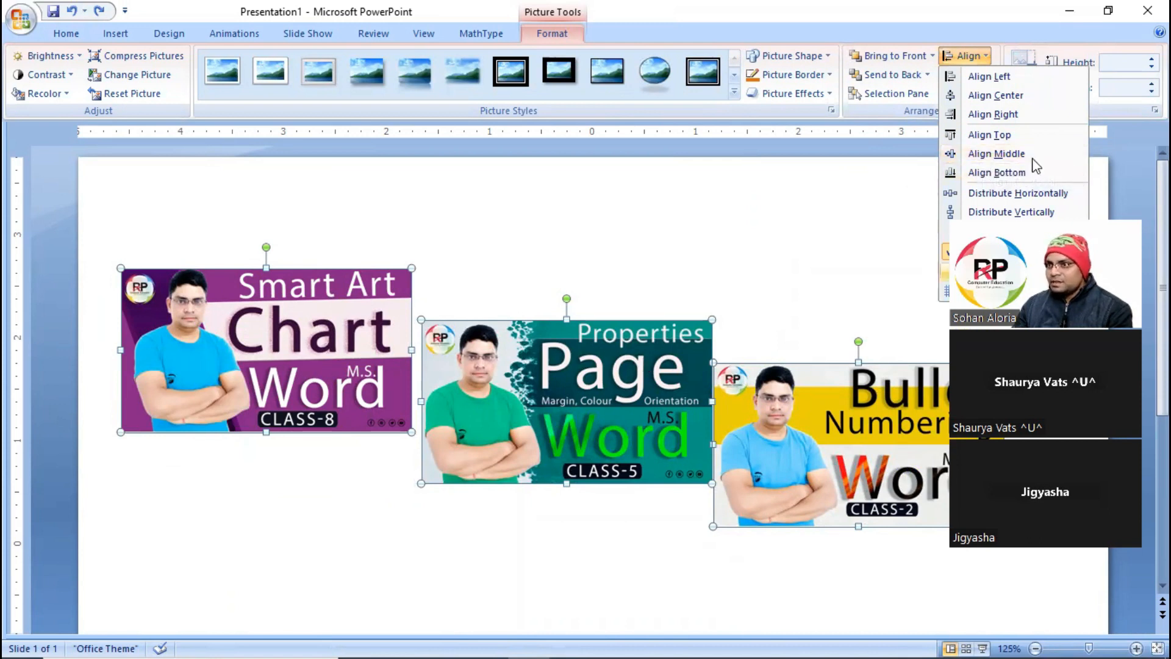
pyautogui.click(643, 418)
pyautogui.moveTo(712, 485); pyautogui.dragTo(602, 422)
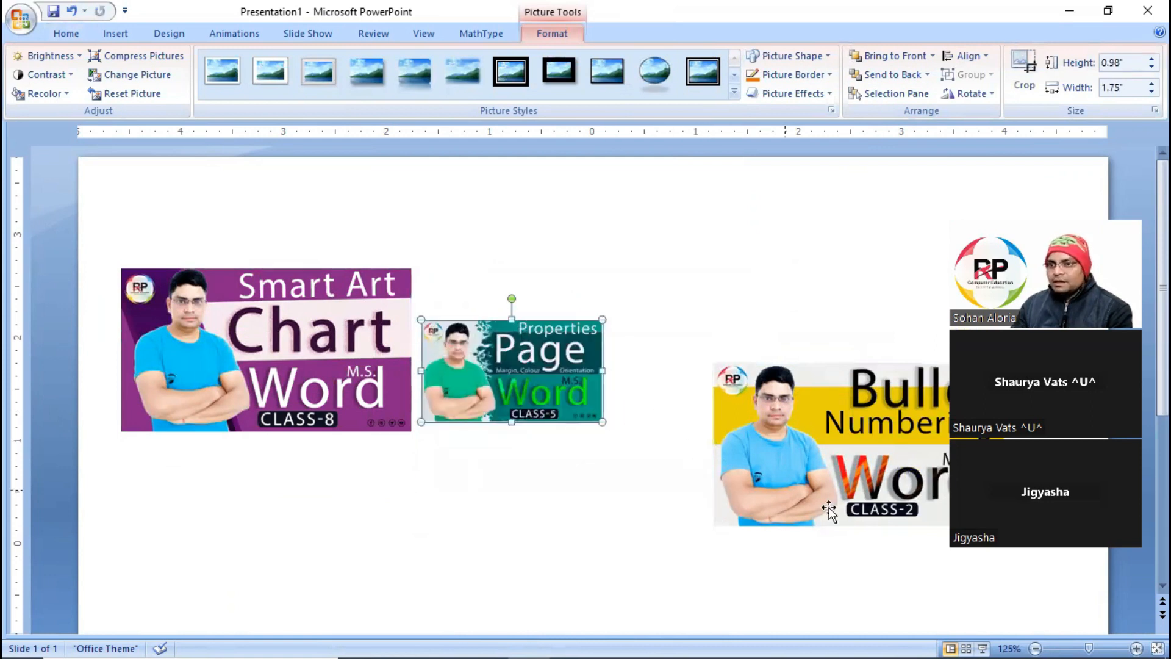
# Add the Class-8 and Class-2 pictures to the selection and line up all three with Align Middle.
pyautogui.keyDown('shift'); pyautogui.click(378, 354); pyautogui.keyUp('shift')
pyautogui.keyDown('shift'); pyautogui.click(764, 416); pyautogui.keyUp('shift')
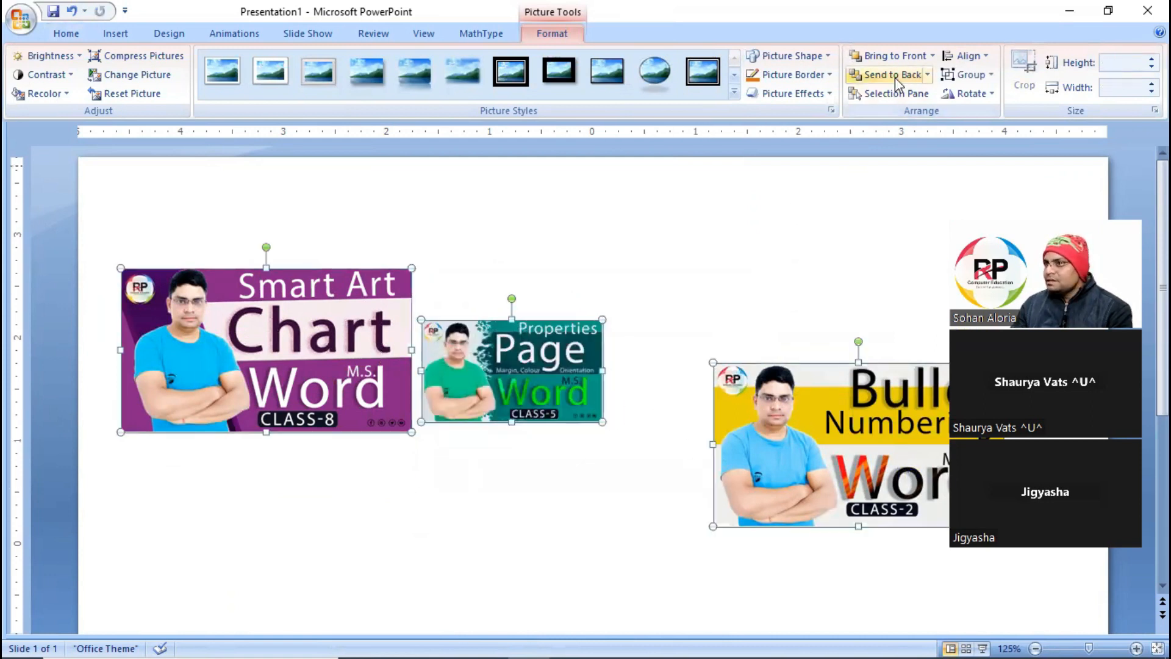
pyautogui.click(987, 63)
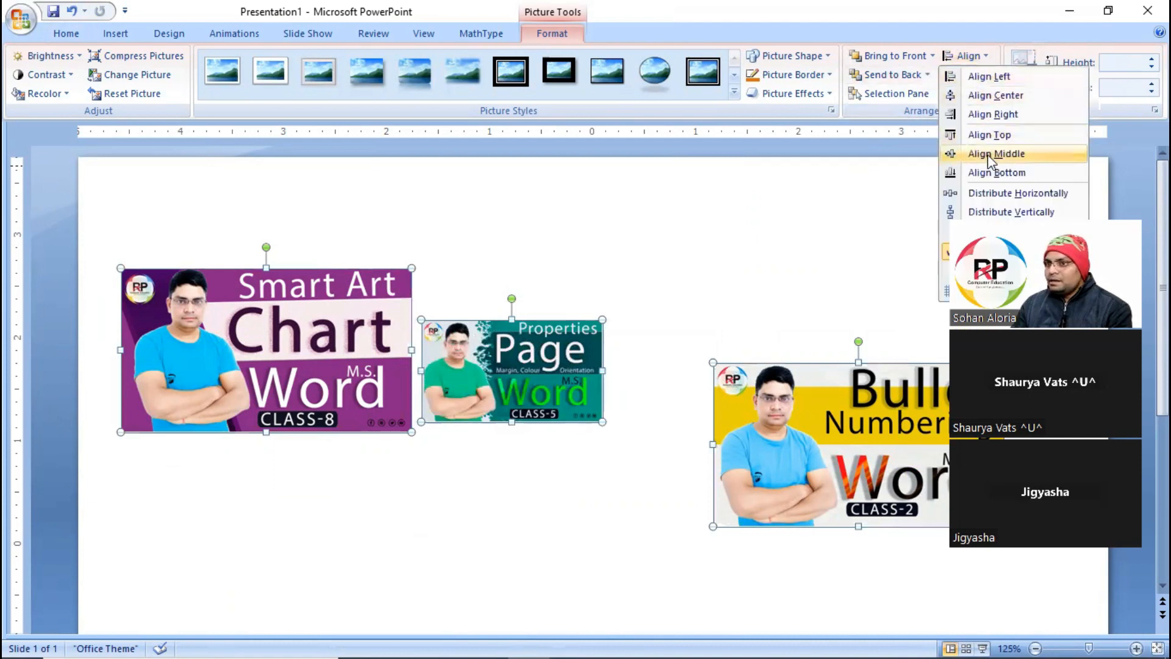
pyautogui.click(986, 155)
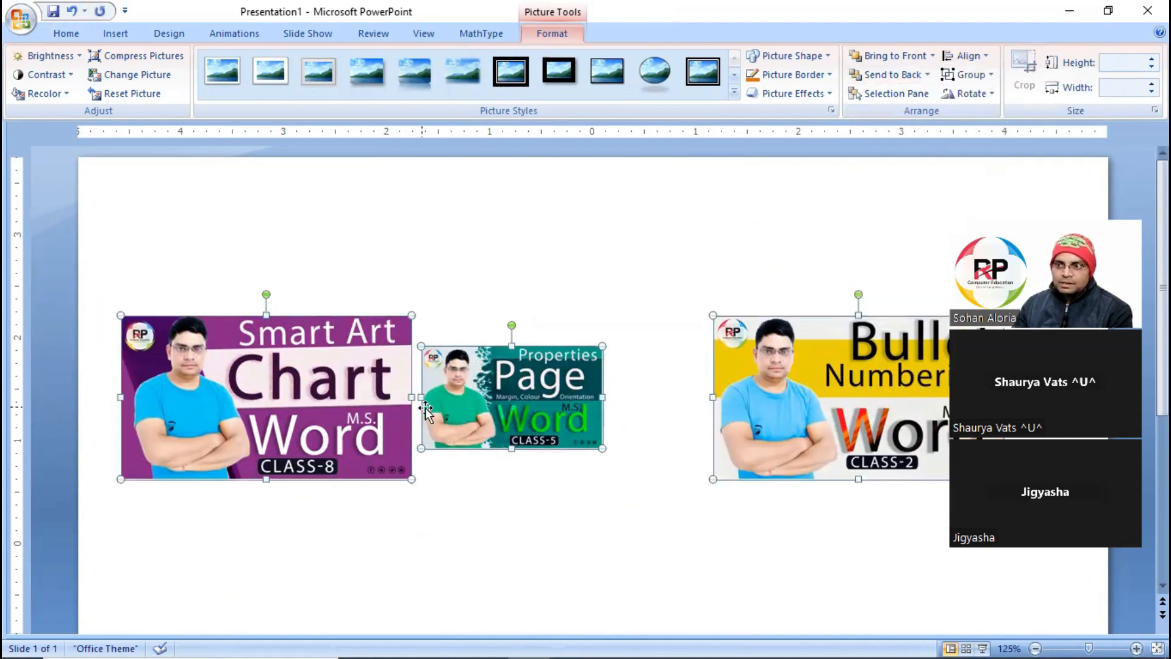
# Move the Class-2 picture beside the right edge of Class-5, and line up all three pictures with Align Middle.
pyautogui.click(704, 456)
pyautogui.moveTo(800, 418); pyautogui.dragTo(688, 423)
pyautogui.click(532, 430)
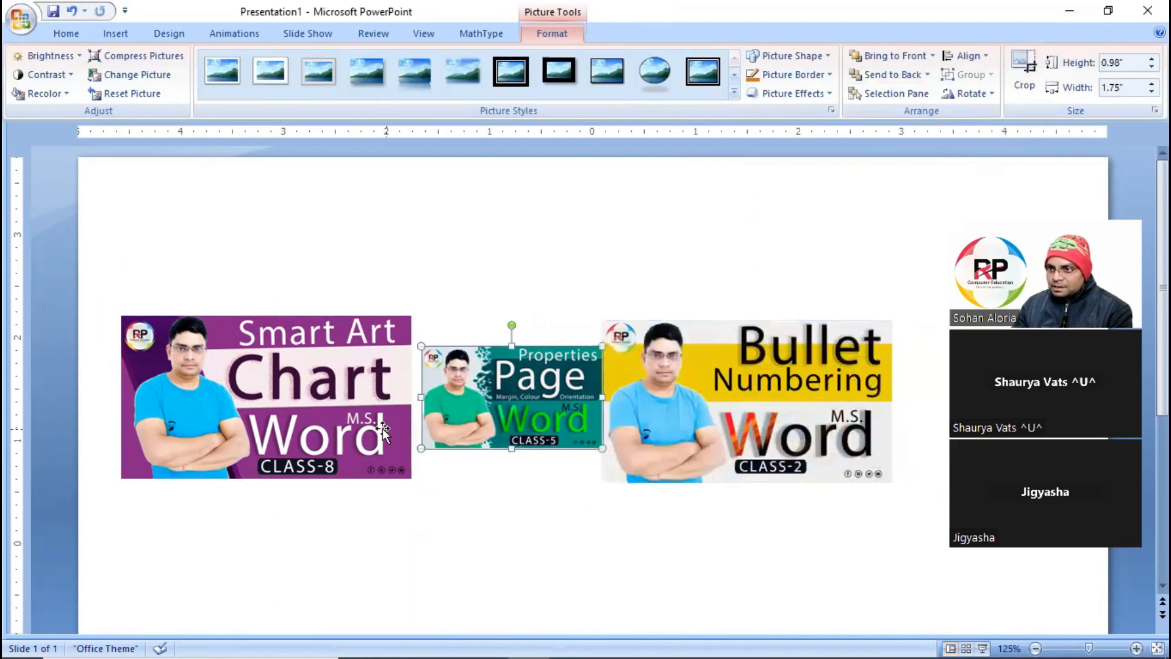
pyautogui.keyDown('shift'); pyautogui.click(358, 433); pyautogui.keyUp('shift')
pyautogui.keyDown('shift'); pyautogui.click(663, 433); pyautogui.keyUp('shift')
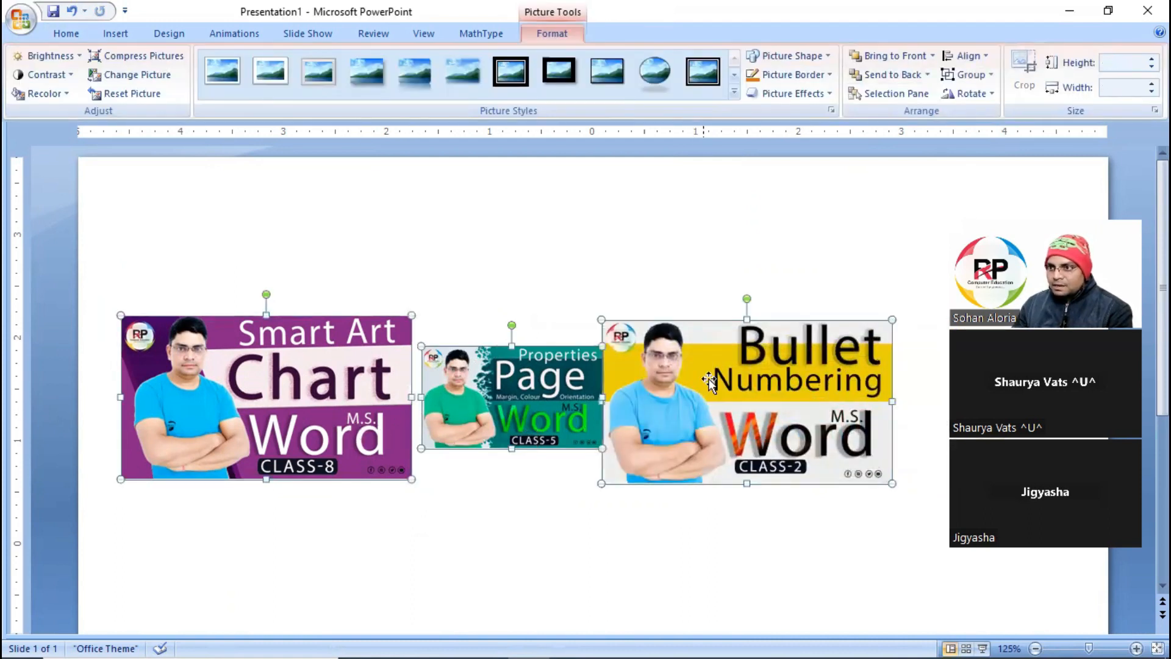
pyautogui.click(983, 55)
pyautogui.click(999, 156)
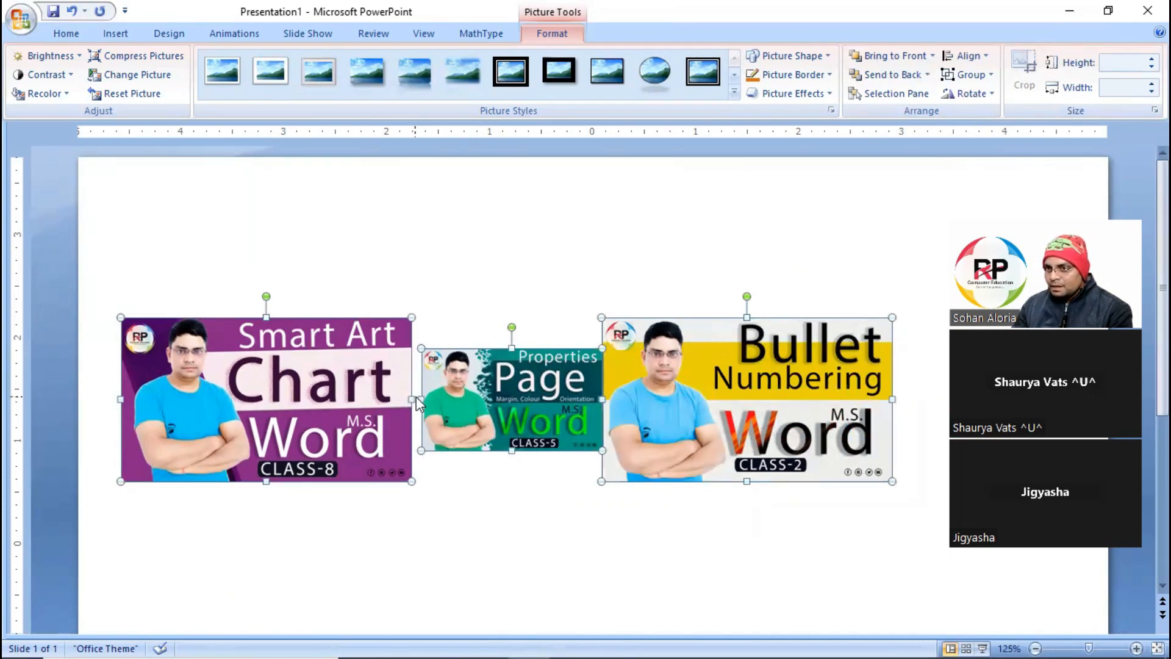
# Stagger the row by moving the Class-2 picture down to the right and Class-5 up to the right.
pyautogui.click(662, 406)
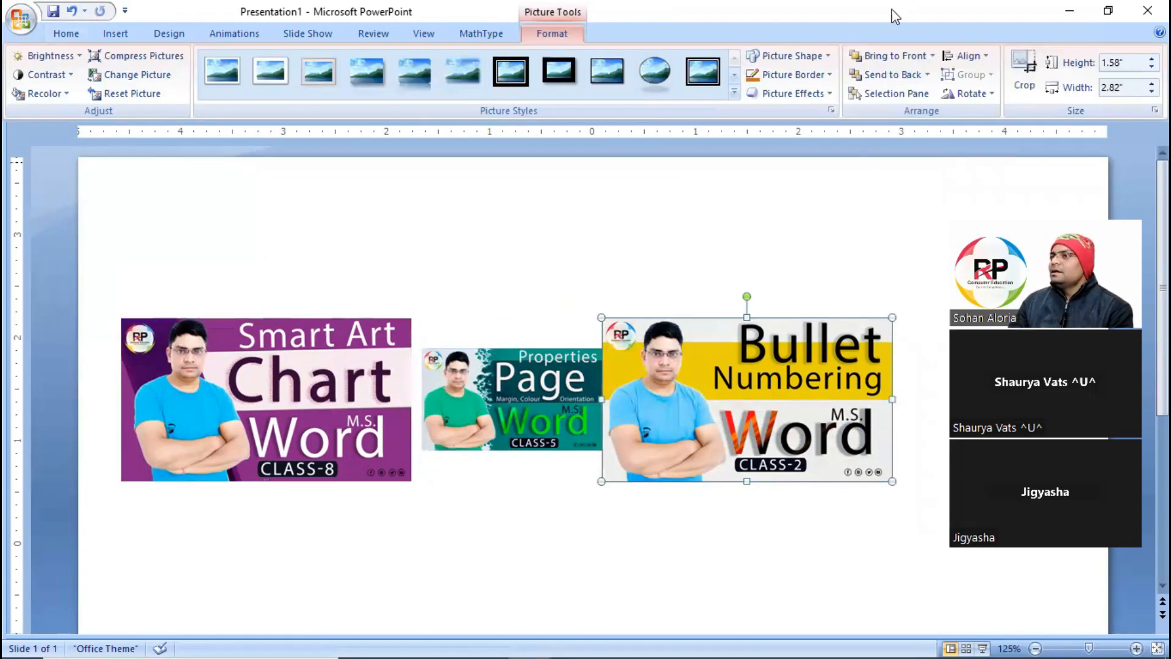
pyautogui.click(530, 436)
pyautogui.moveTo(651, 424); pyautogui.dragTo(685, 486)
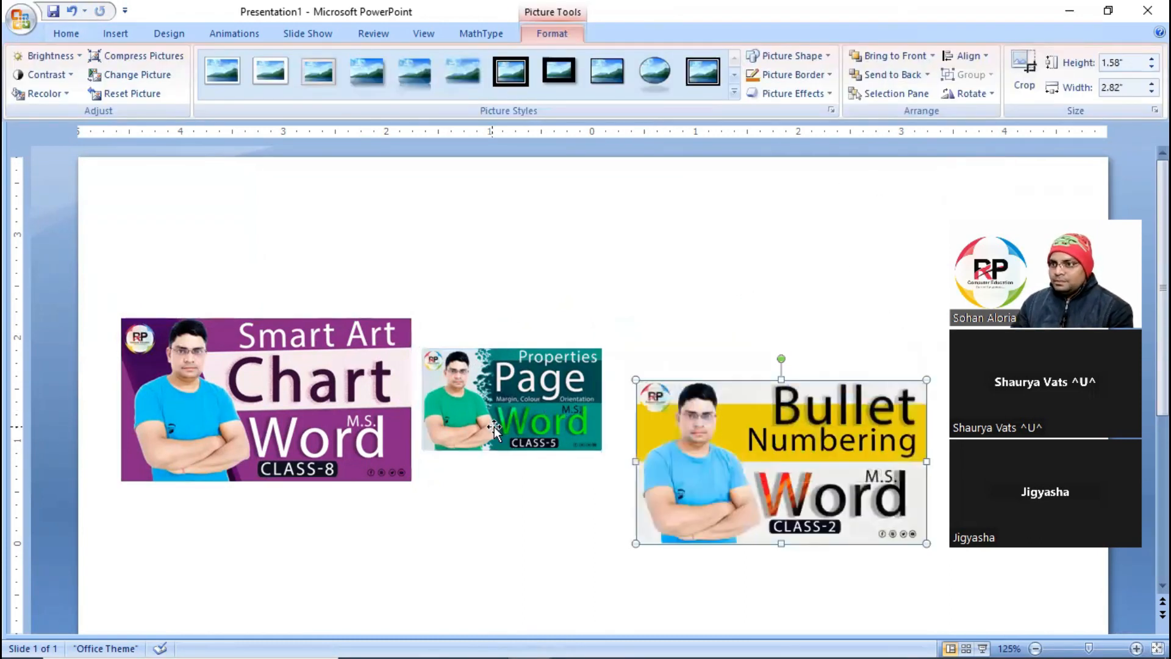
pyautogui.moveTo(493, 426); pyautogui.dragTo(544, 372)
# Select all three staggered pictures and line up their lower edges with Align Bottom.
pyautogui.click(362, 417)
pyautogui.keyDown('shift'); pyautogui.click(596, 357); pyautogui.keyUp('shift')
pyautogui.keyDown('shift'); pyautogui.click(675, 482); pyautogui.keyUp('shift')
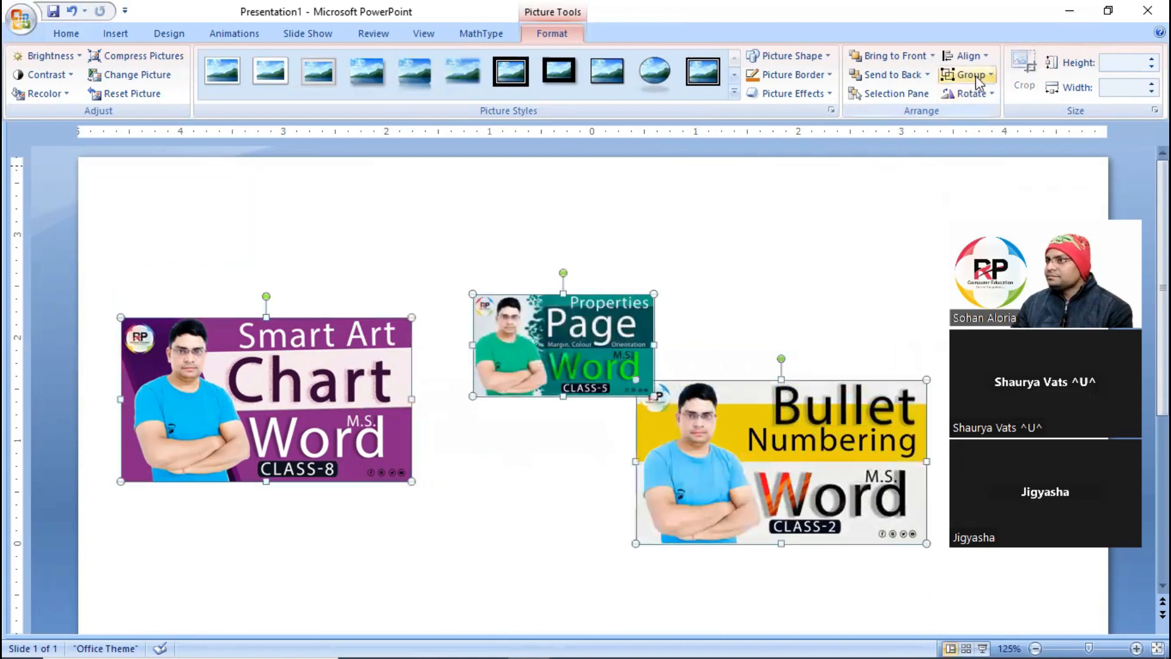
pyautogui.click(986, 57)
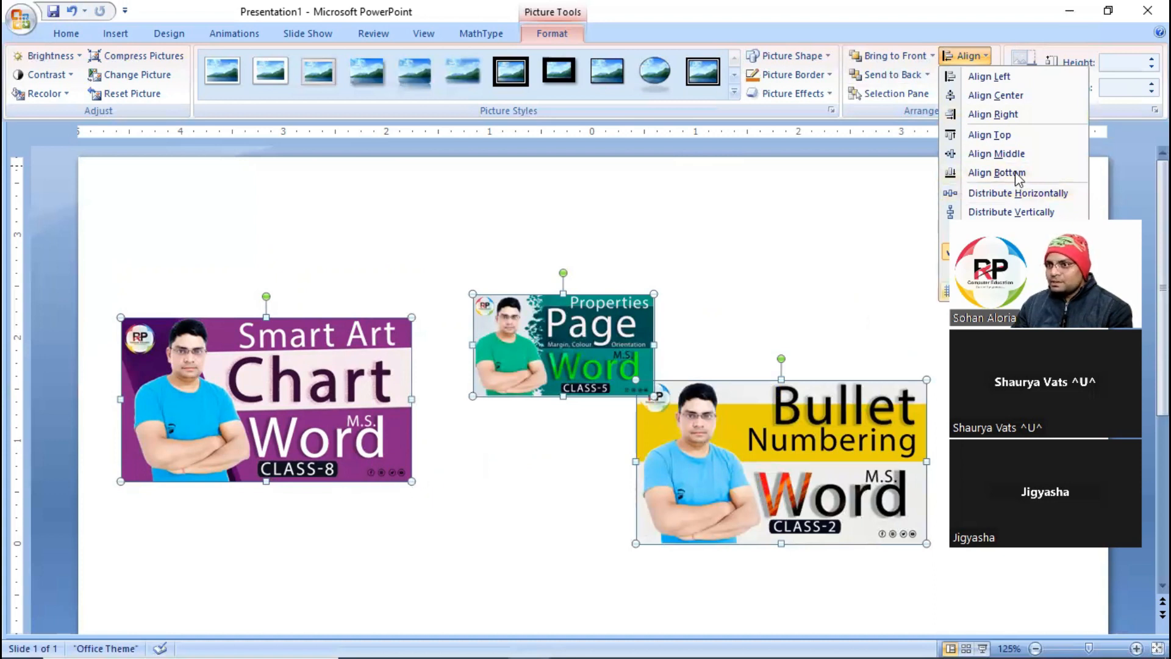
pyautogui.click(997, 172)
pyautogui.click(591, 576)
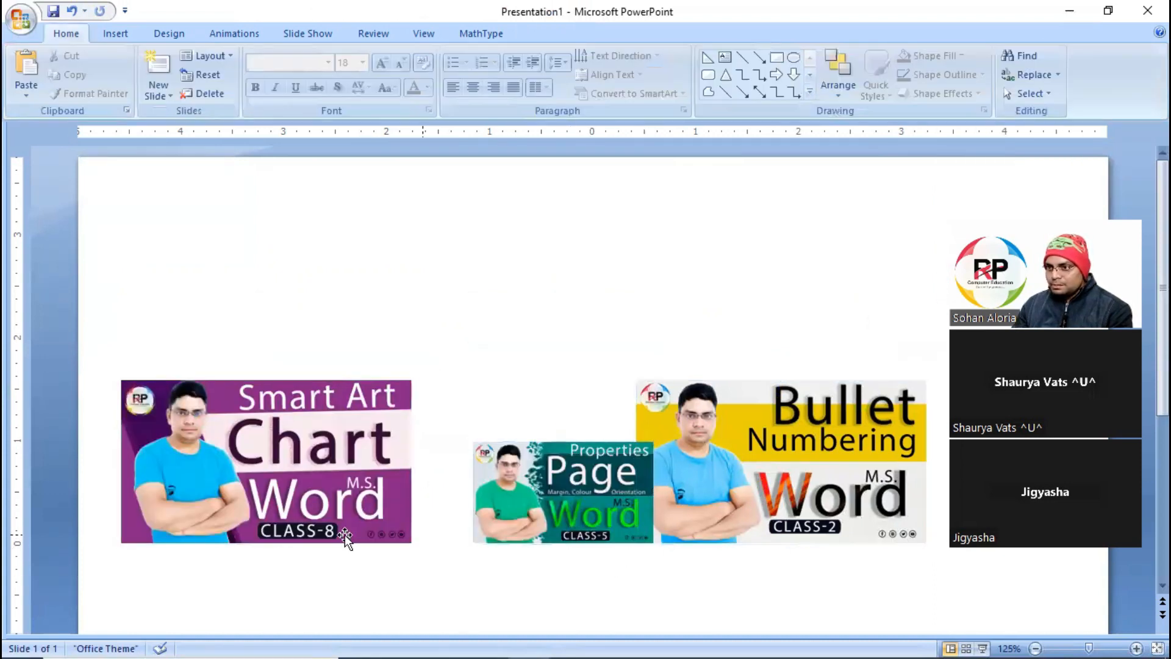
pyautogui.click(586, 519)
pyautogui.keyDown('shift'); pyautogui.click(329, 463); pyautogui.keyUp('shift')
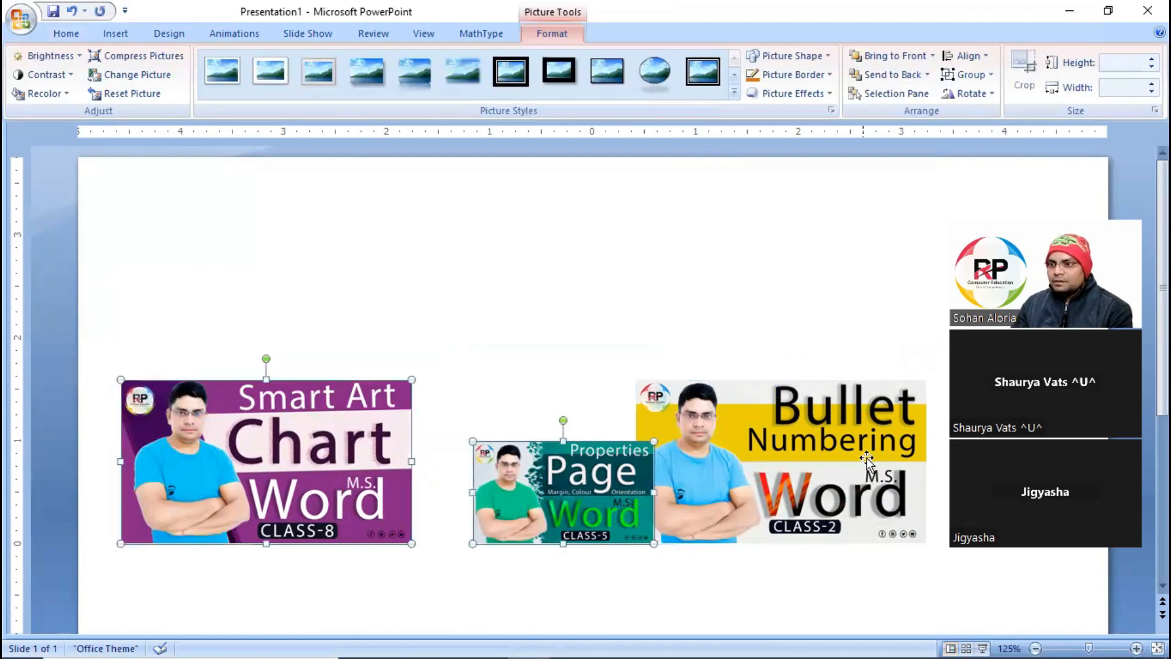
pyautogui.keyDown('shift'); pyautogui.click(863, 455); pyautogui.keyUp('shift')
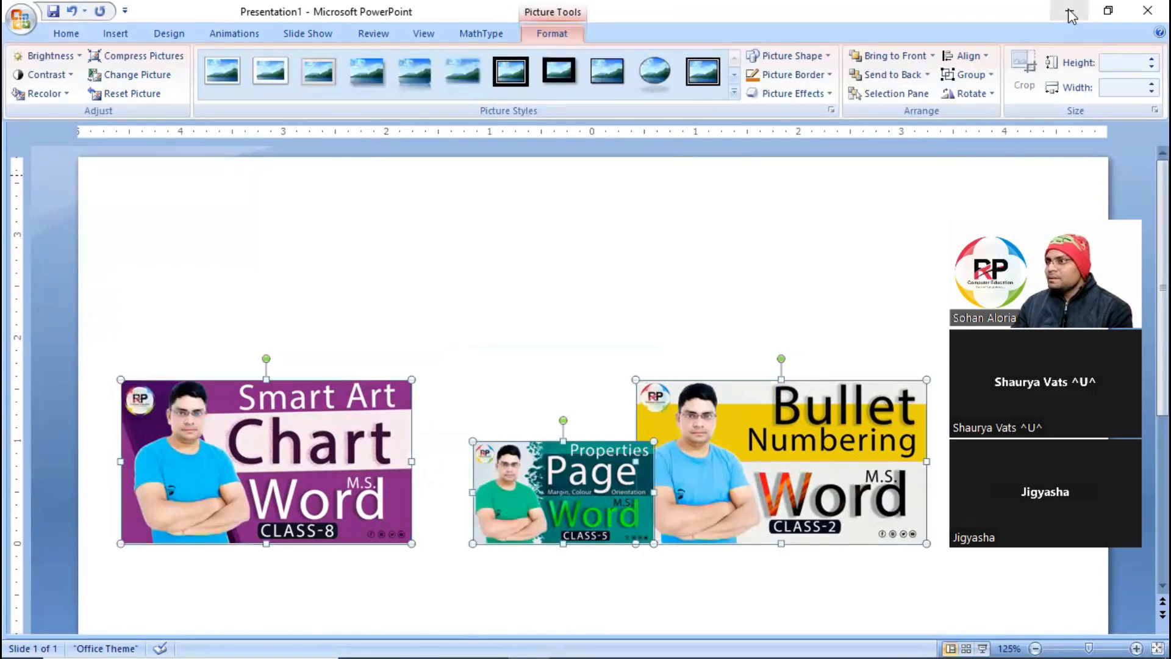
pyautogui.click(986, 54)
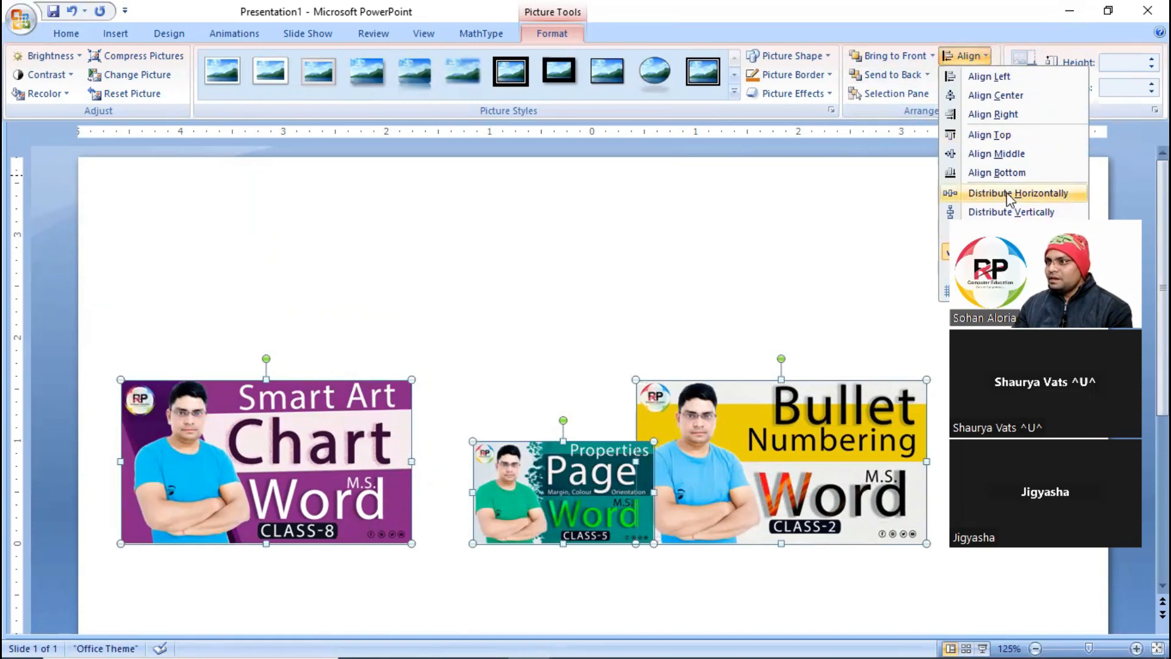
pyautogui.click(575, 508)
# Space the pictures unevenly by moving Class-2 toward the slide's right edge and Class-5 closer to Class-8.
pyautogui.click(754, 565)
pyautogui.moveTo(732, 488); pyautogui.dragTo(862, 515)
pyautogui.moveTo(627, 518); pyautogui.dragTo(601, 518)
pyautogui.moveTo(800, 507); pyautogui.dragTo(773, 507)
# Distribute all three pictures horizontally, undo the distribution, and apply Distribute Horizontally again.
pyautogui.keyDown('shift'); pyautogui.click(578, 503); pyautogui.keyUp('shift')
pyautogui.keyDown('shift'); pyautogui.click(357, 470); pyautogui.keyUp('shift')
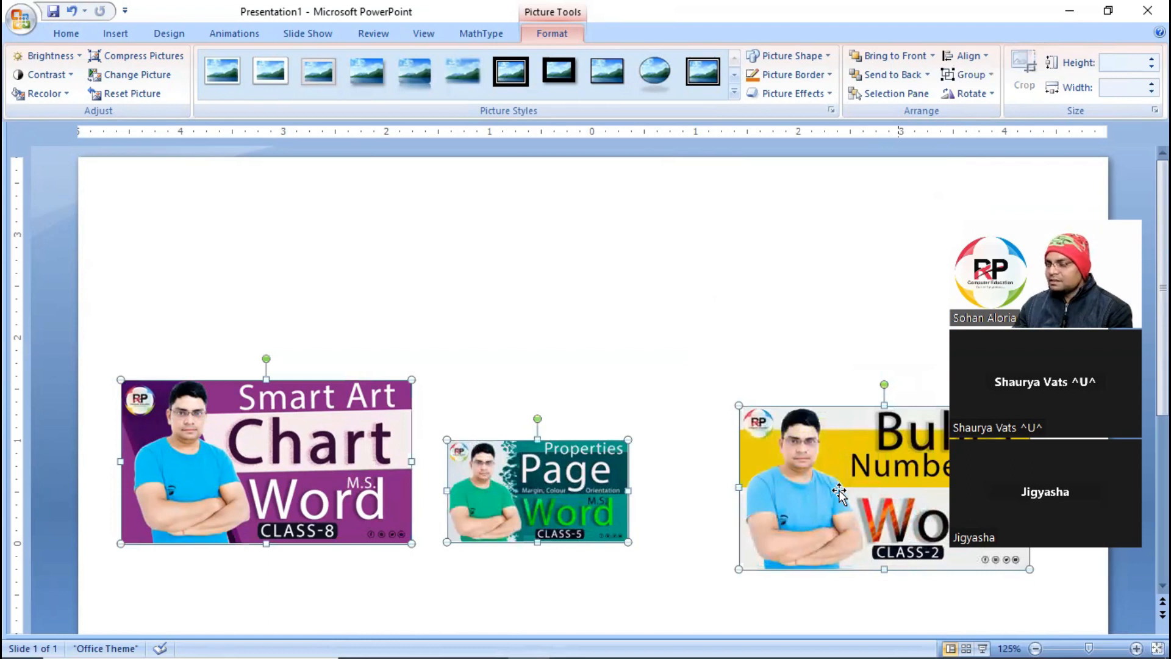
pyautogui.click(967, 56)
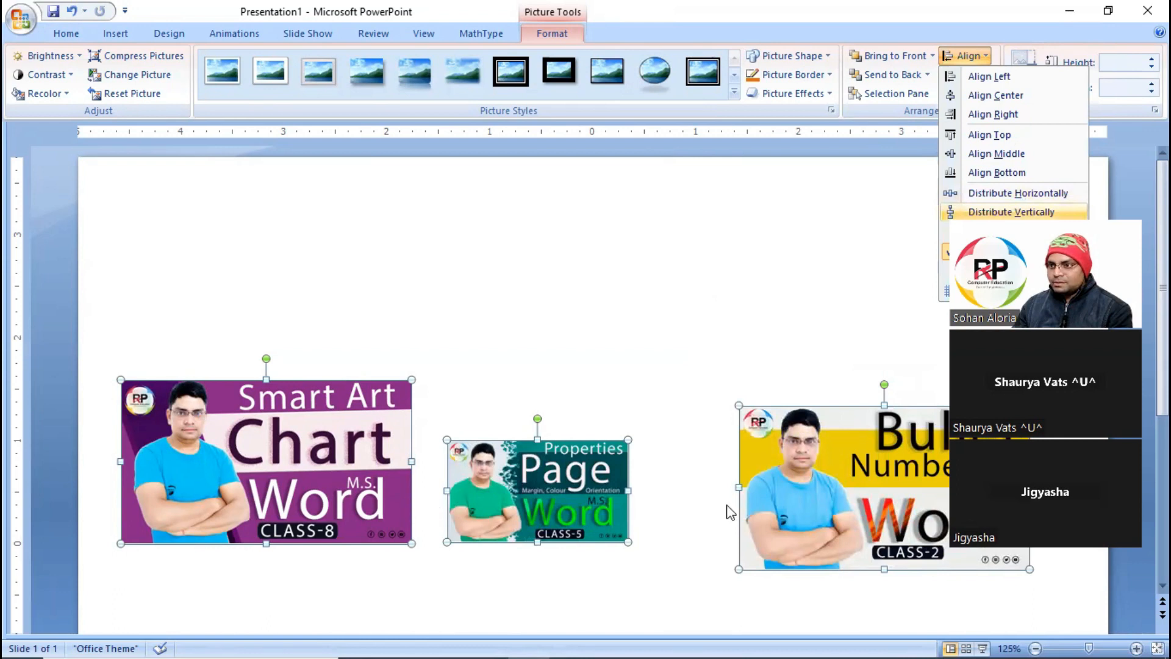
pyautogui.click(1015, 199)
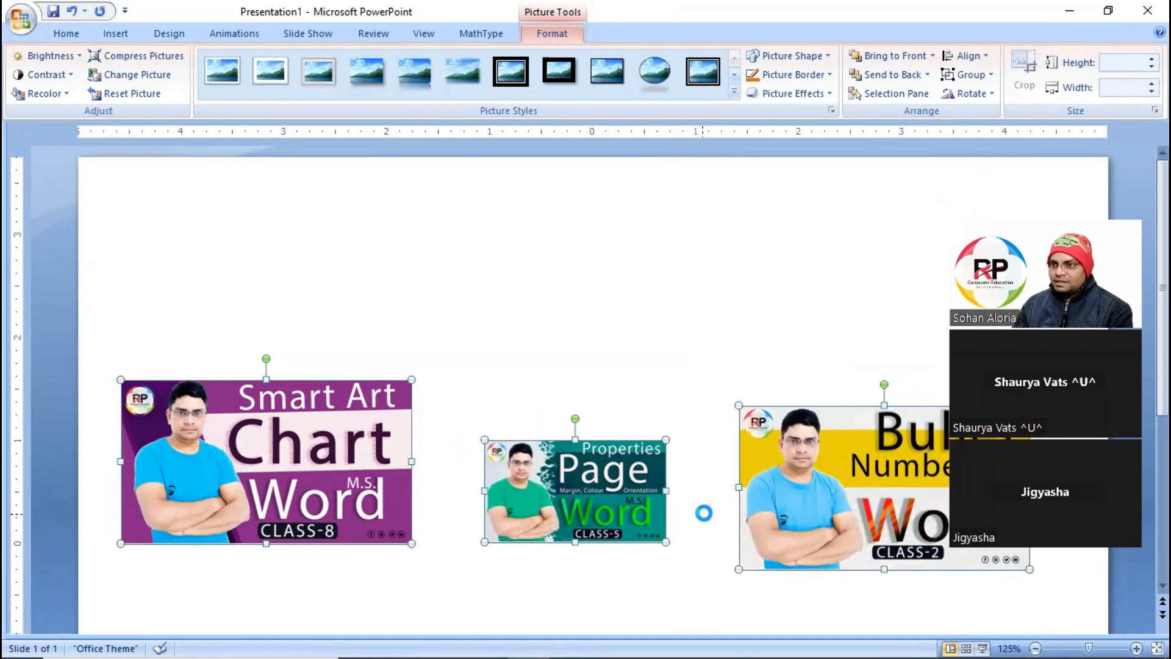
pyautogui.hotkey('ctrl', 'z')
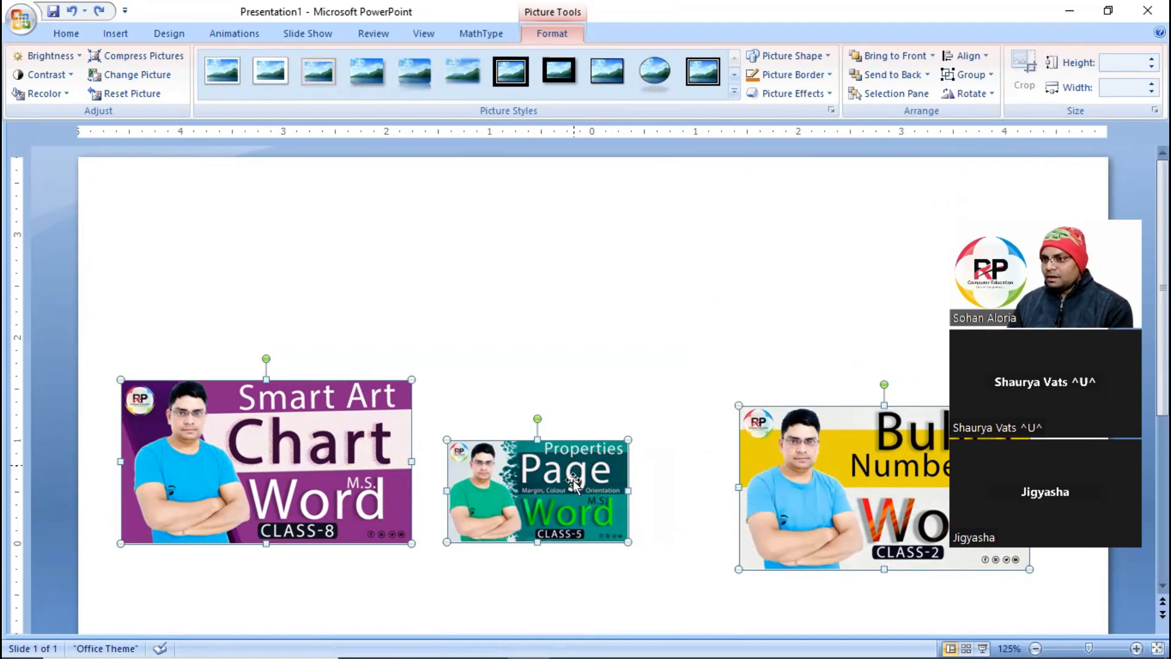
pyautogui.click(988, 56)
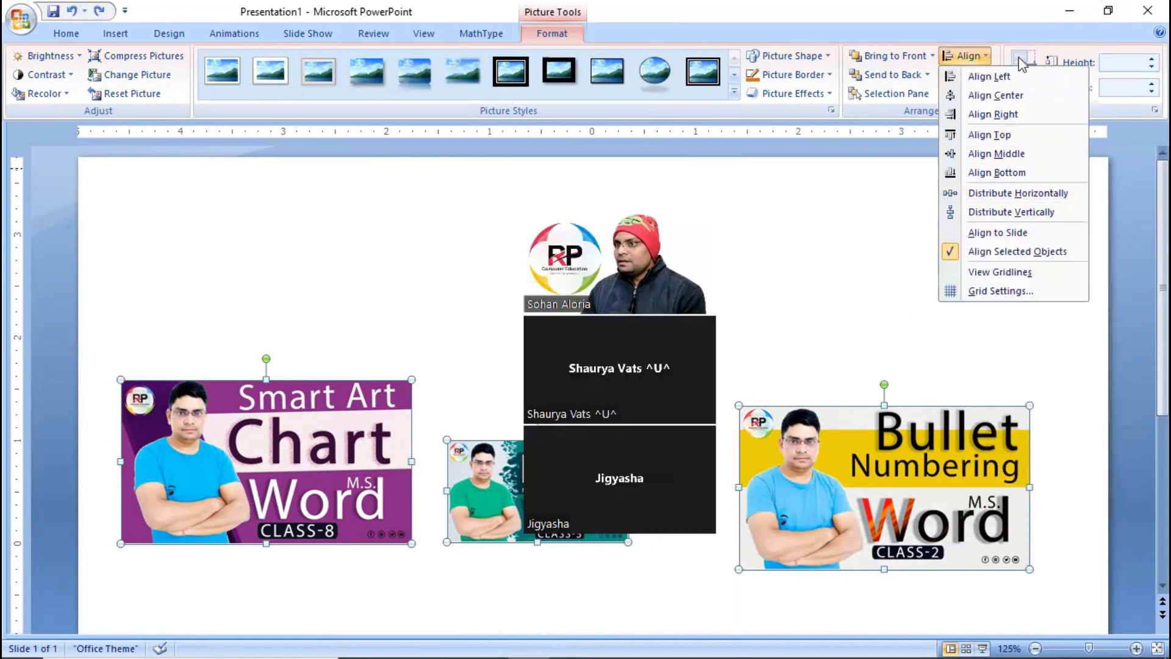
pyautogui.click(730, 246)
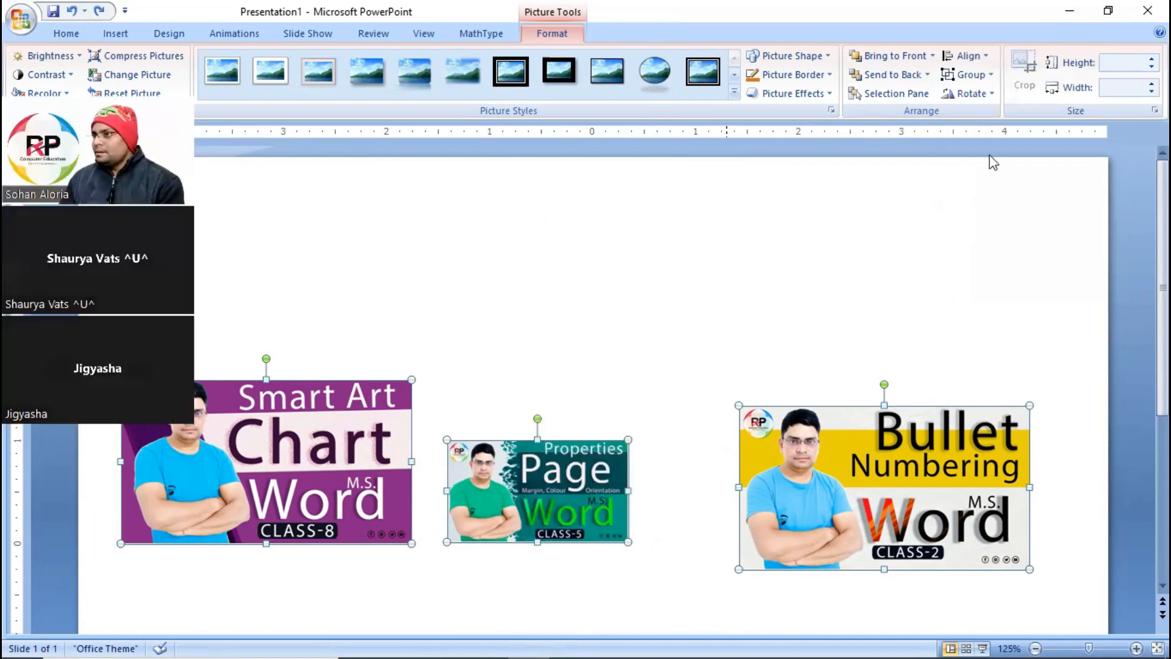
pyautogui.click(968, 55)
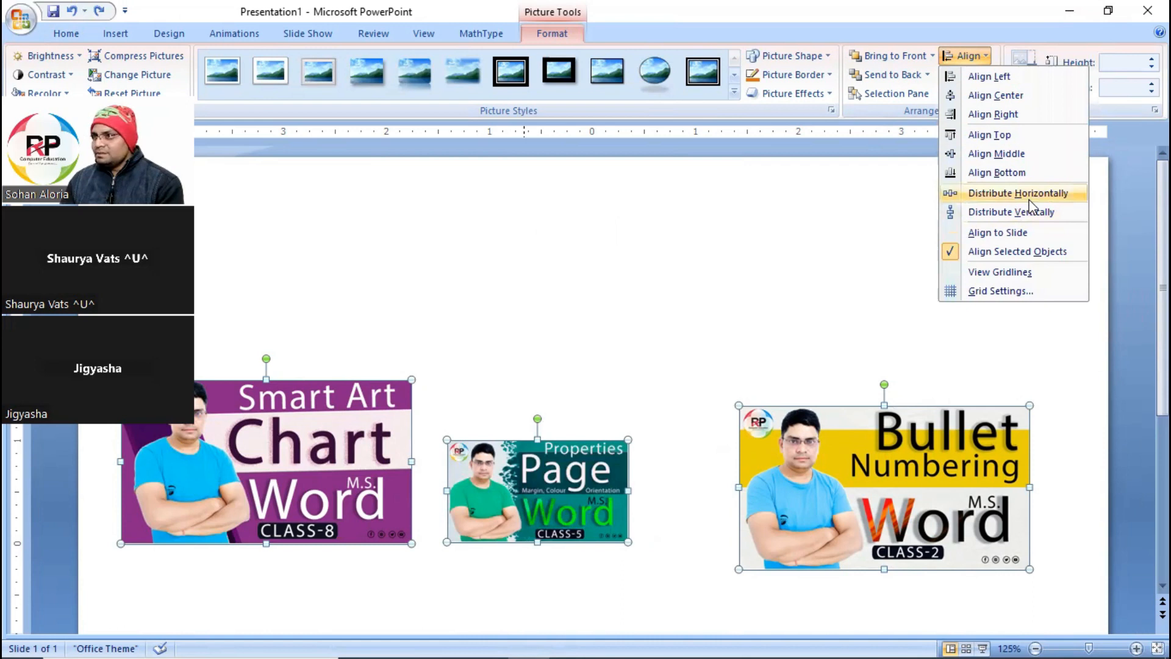
pyautogui.click(1029, 197)
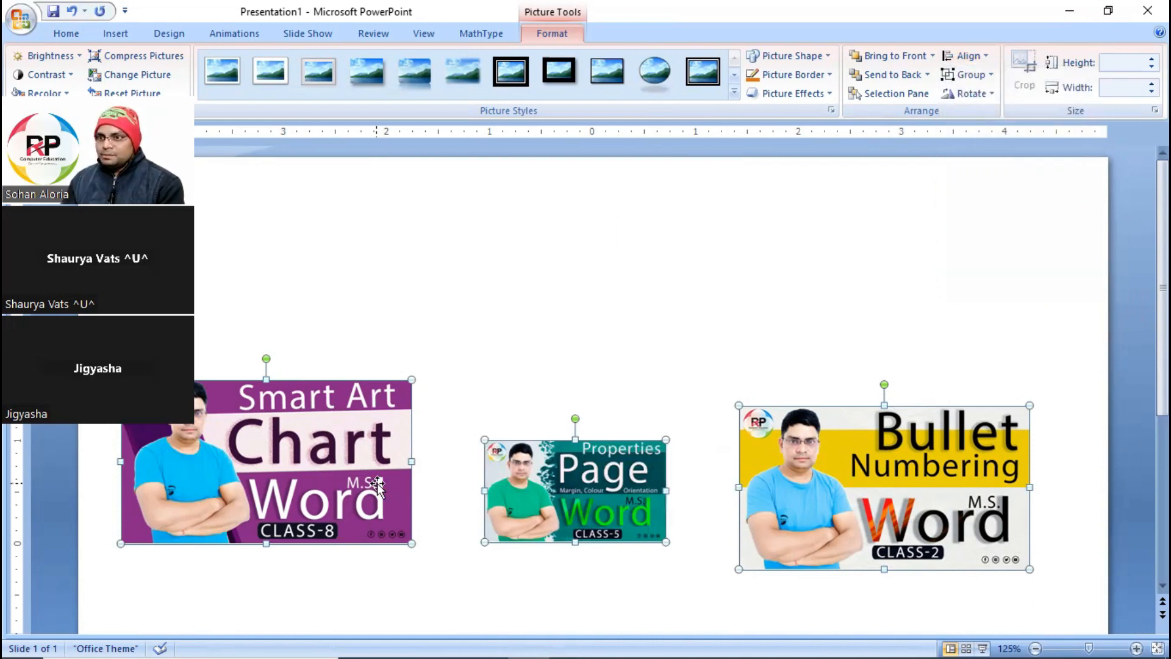
# Move the middle Class-5 picture slightly up between the Class-8 and Class-2 pictures.
pyautogui.click(770, 300)
pyautogui.moveTo(643, 517); pyautogui.dragTo(622, 500)
pyautogui.click(865, 471)
pyautogui.click(614, 486)
pyautogui.moveTo(606, 453); pyautogui.dragTo(623, 427)
pyautogui.click(880, 483)
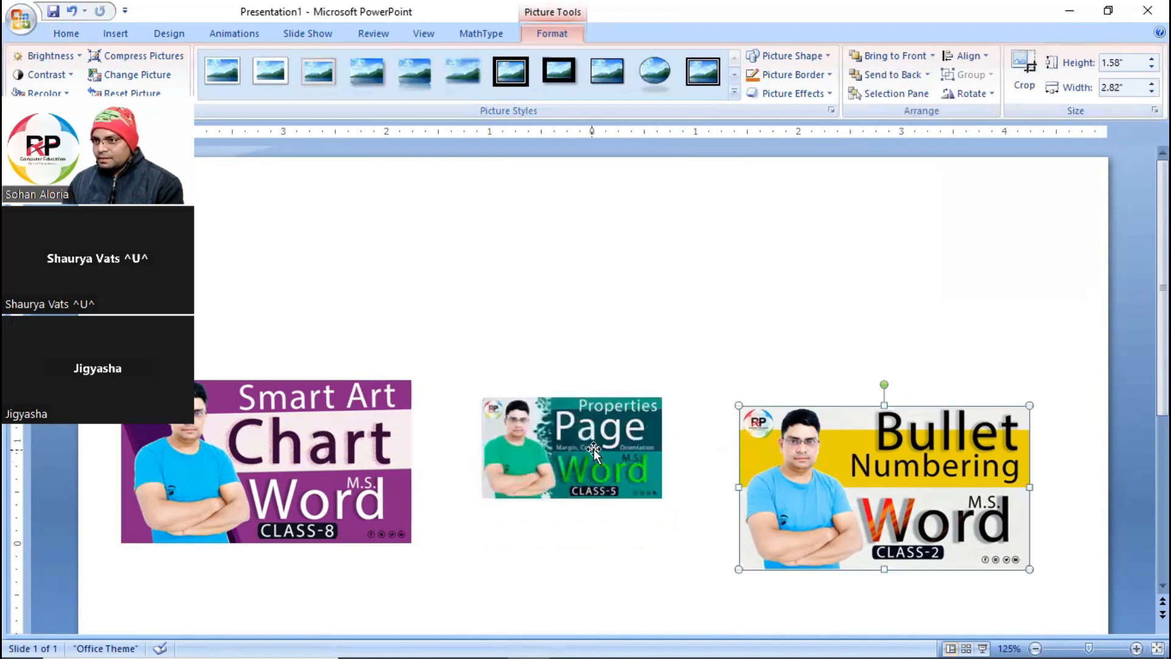
pyautogui.keyDown('shift'); pyautogui.click(586, 451); pyautogui.keyUp('shift')
pyautogui.keyDown('shift'); pyautogui.click(397, 415); pyautogui.keyUp('shift')
pyautogui.click(985, 56)
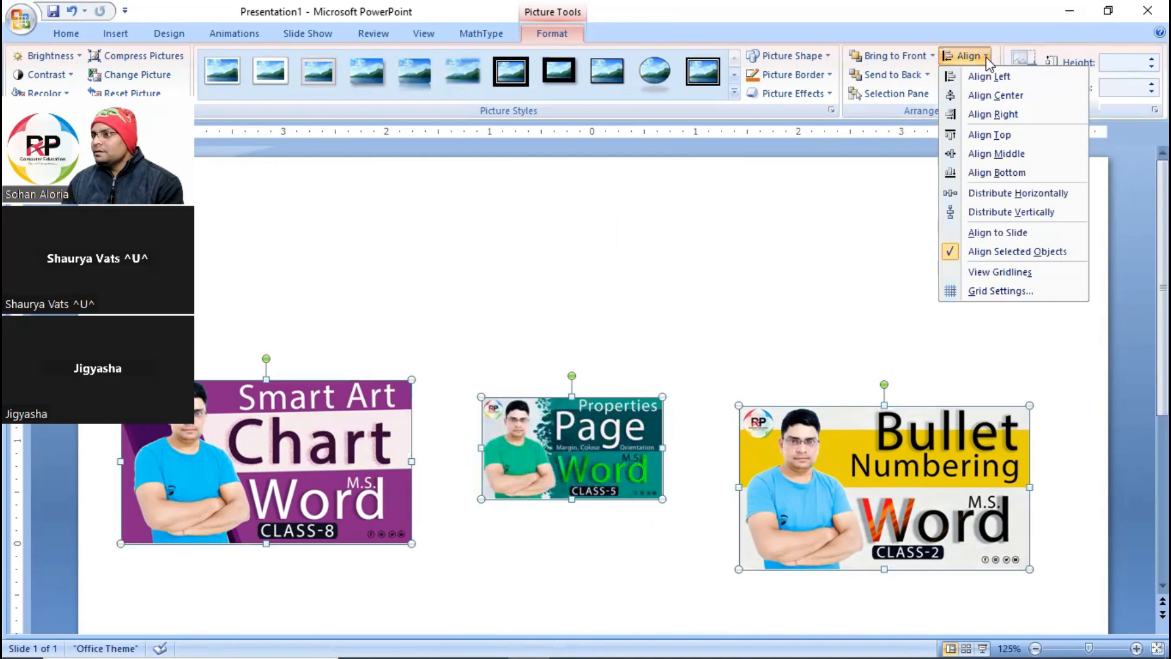
pyautogui.click(719, 225)
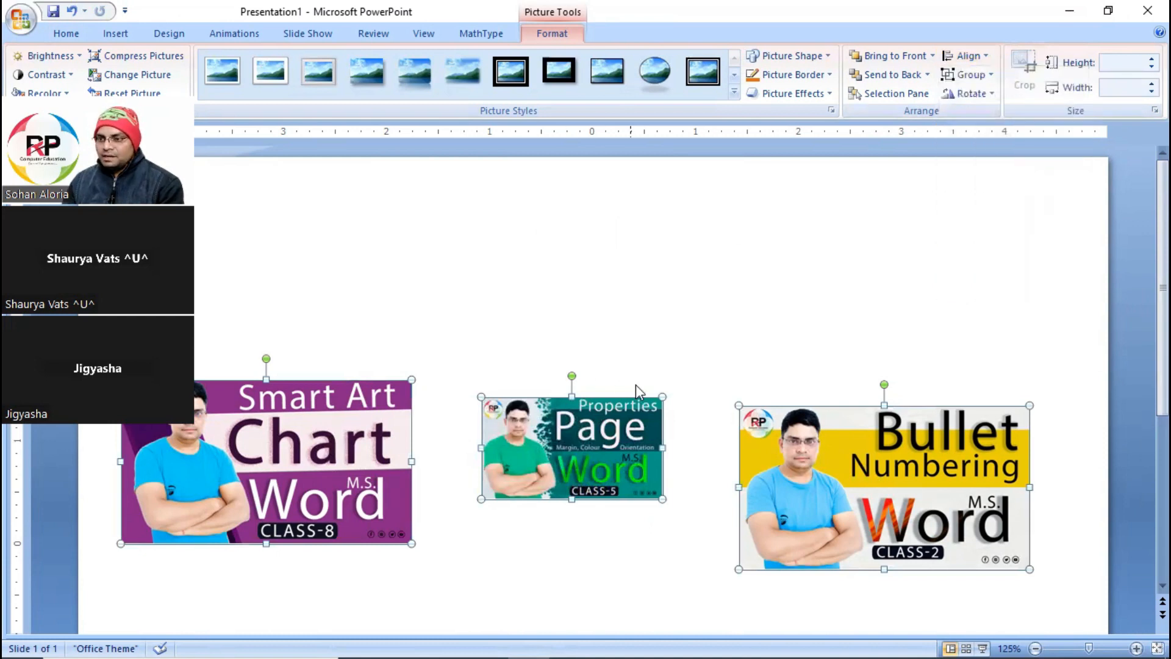
# Stack the pictures in a column on the slide's left half, with Class-8 above, Class-5 in the middle and Class-2 lowest.
pyautogui.scroll(-5, 499, 383)
pyautogui.moveTo(456, 343); pyautogui.dragTo(493, 245)
pyautogui.click(546, 256)
pyautogui.moveTo(568, 262); pyautogui.dragTo(413, 411)
pyautogui.moveTo(793, 269); pyautogui.dragTo(433, 499)
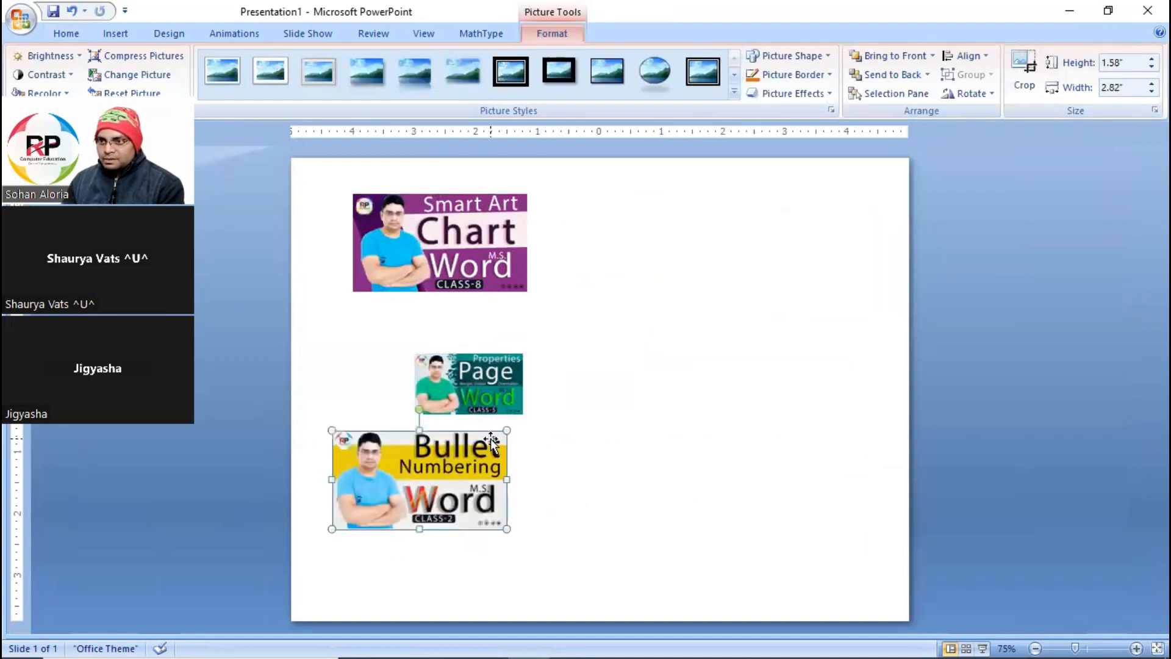
# Distribute the three stacked pictures vertically, and undo the distribution.
pyautogui.keyDown('shift'); pyautogui.click(489, 384); pyautogui.keyUp('shift')
pyautogui.keyDown('shift'); pyautogui.click(475, 250); pyautogui.keyUp('shift')
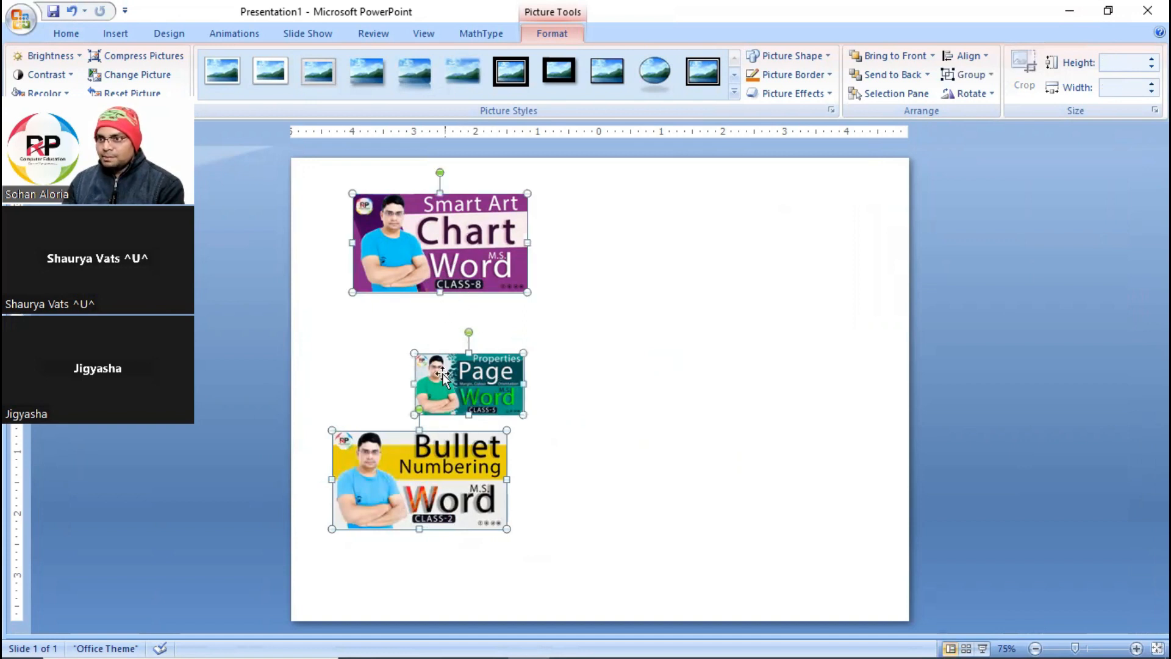
pyautogui.click(986, 58)
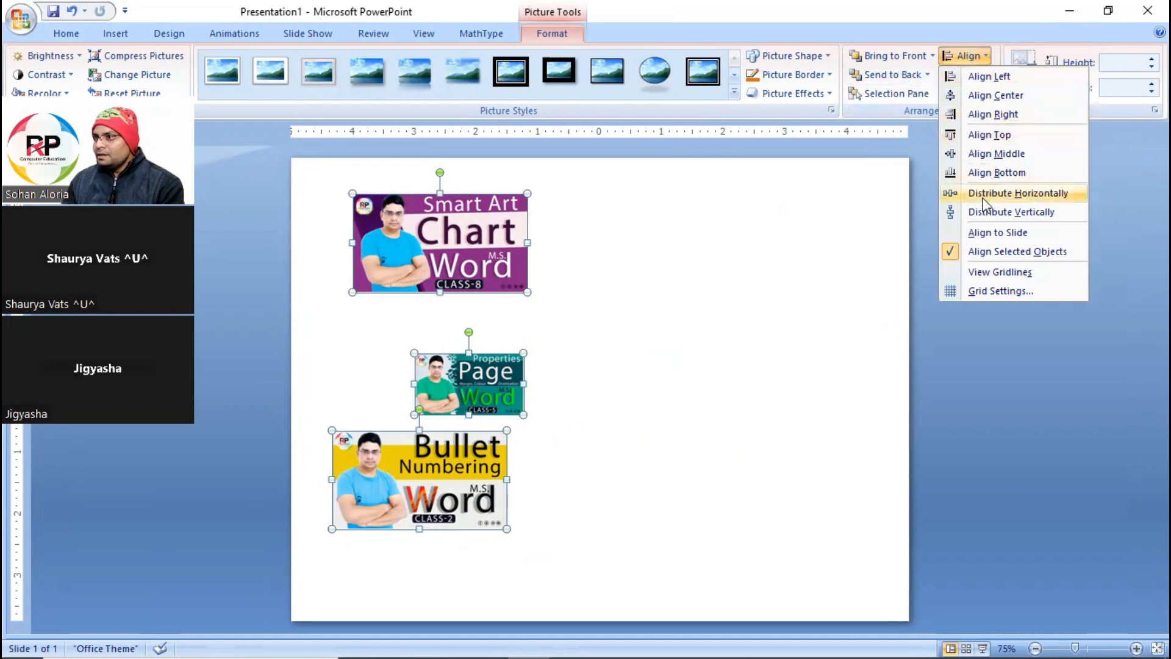
pyautogui.click(1036, 213)
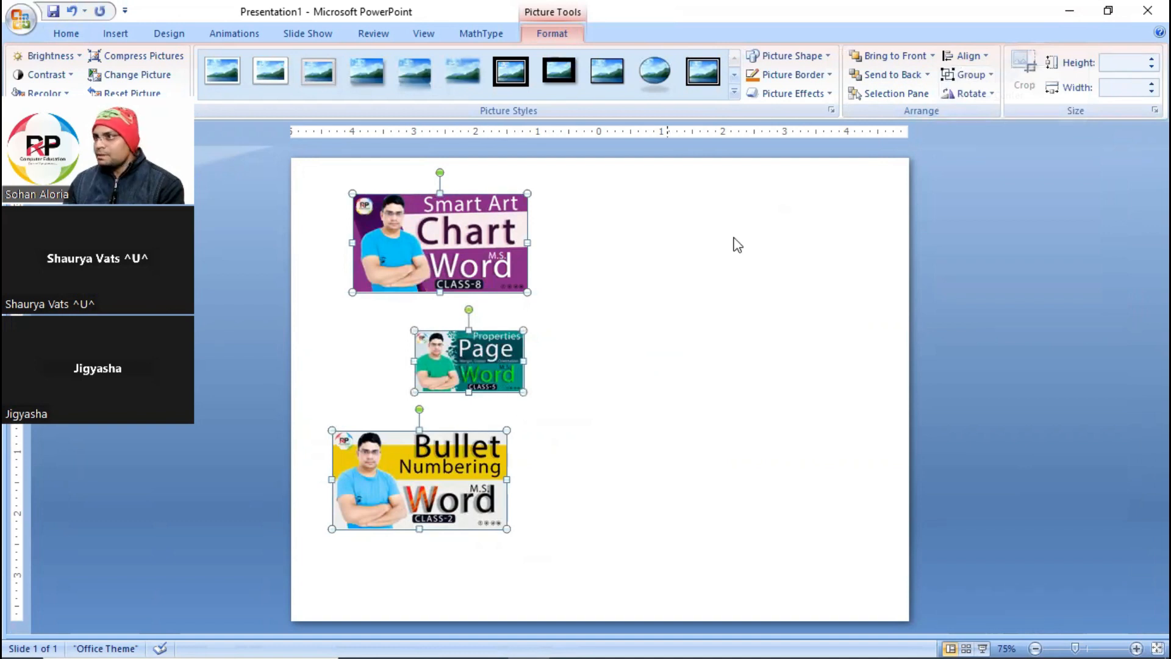
pyautogui.hotkey('ctrl', 'z')
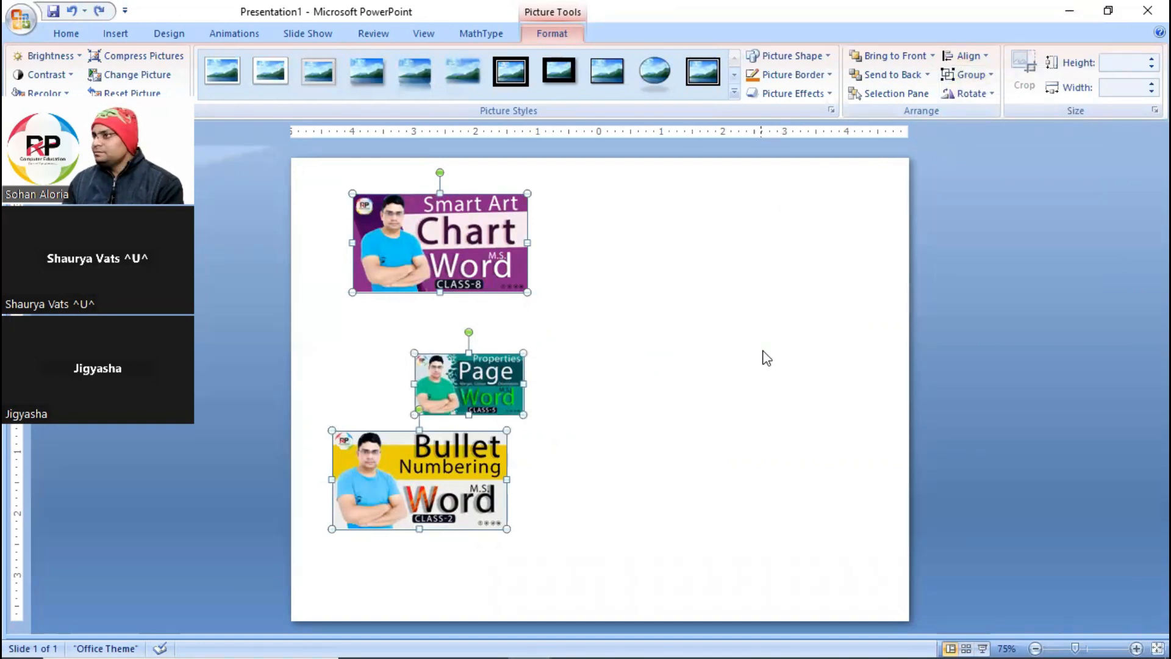
# Undo the last move of the Class-2 picture, and shift Class-5 right to the middle of the slide.
pyautogui.hotkey('ctrl', 'z')
pyautogui.moveTo(499, 404); pyautogui.dragTo(617, 368)
# Set the alignment of all three pictures to Align to Slide, and undo the last move of Class-5.
pyautogui.keyDown('shift'); pyautogui.click(515, 268); pyautogui.keyUp('shift')
pyautogui.keyDown('shift'); pyautogui.click(814, 291); pyautogui.keyUp('shift')
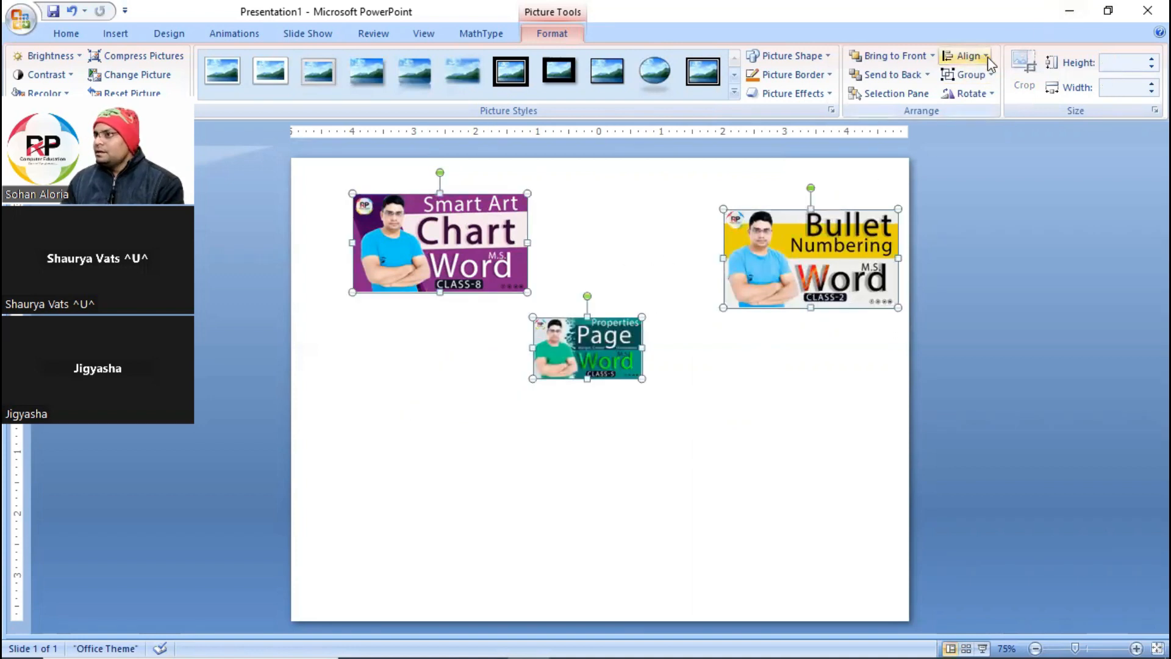
pyautogui.click(967, 56)
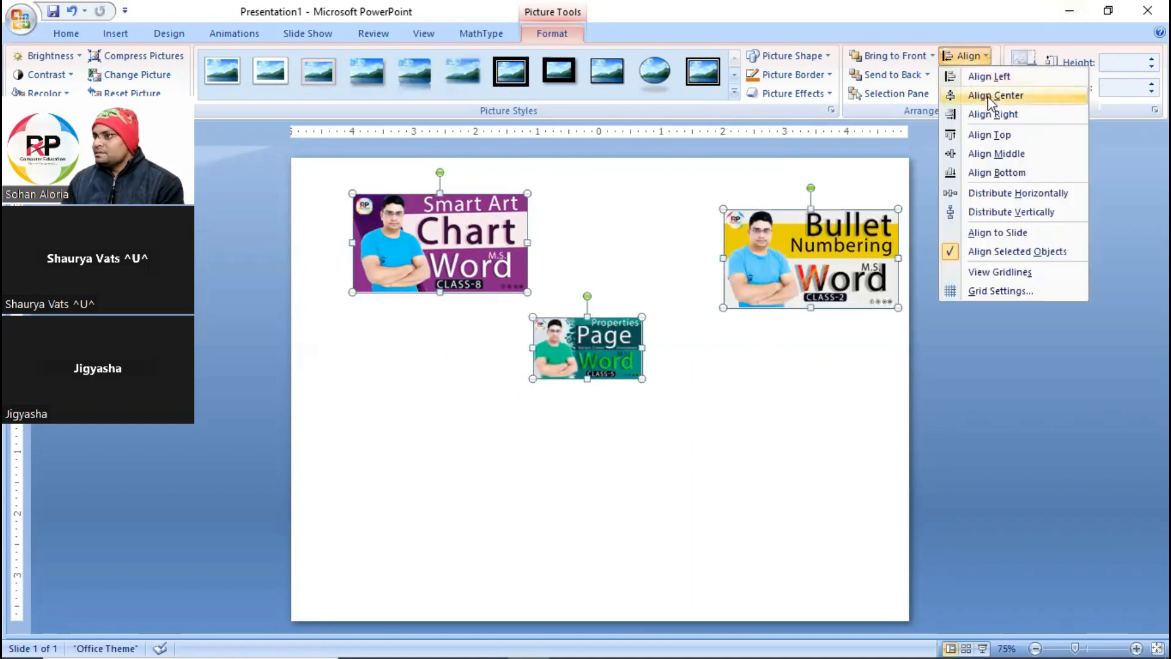
pyautogui.click(976, 235)
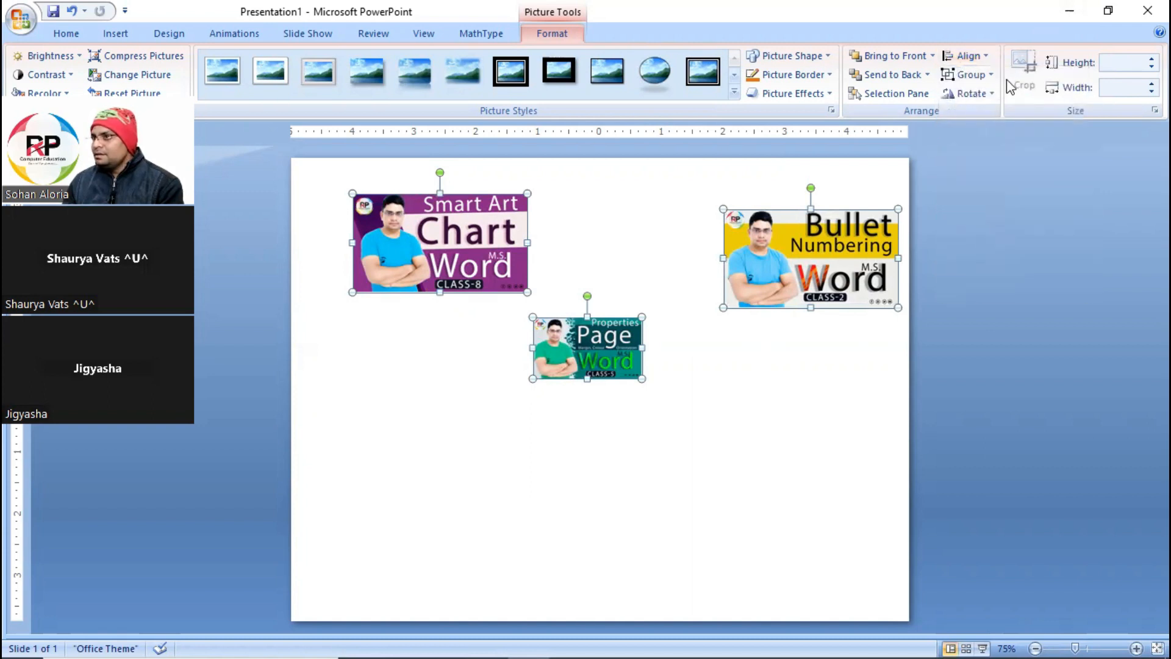
pyautogui.hotkey('ctrl', 'z')
# Show the gridlines on the slide, and hide them again.
pyautogui.click(966, 56)
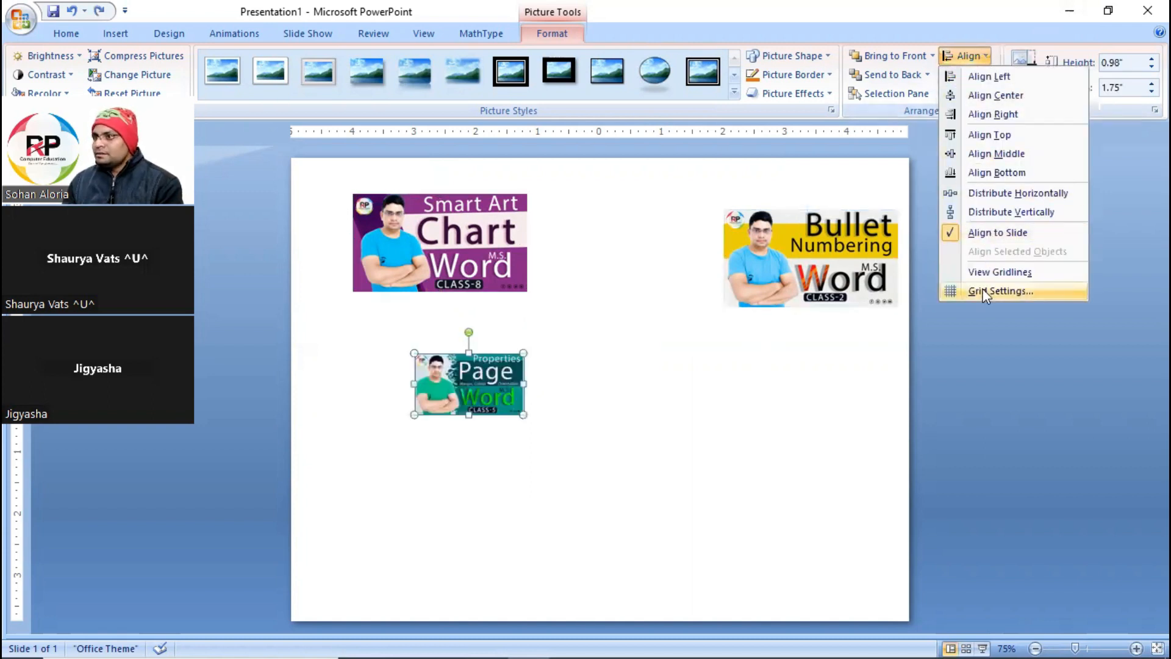
pyautogui.click(994, 274)
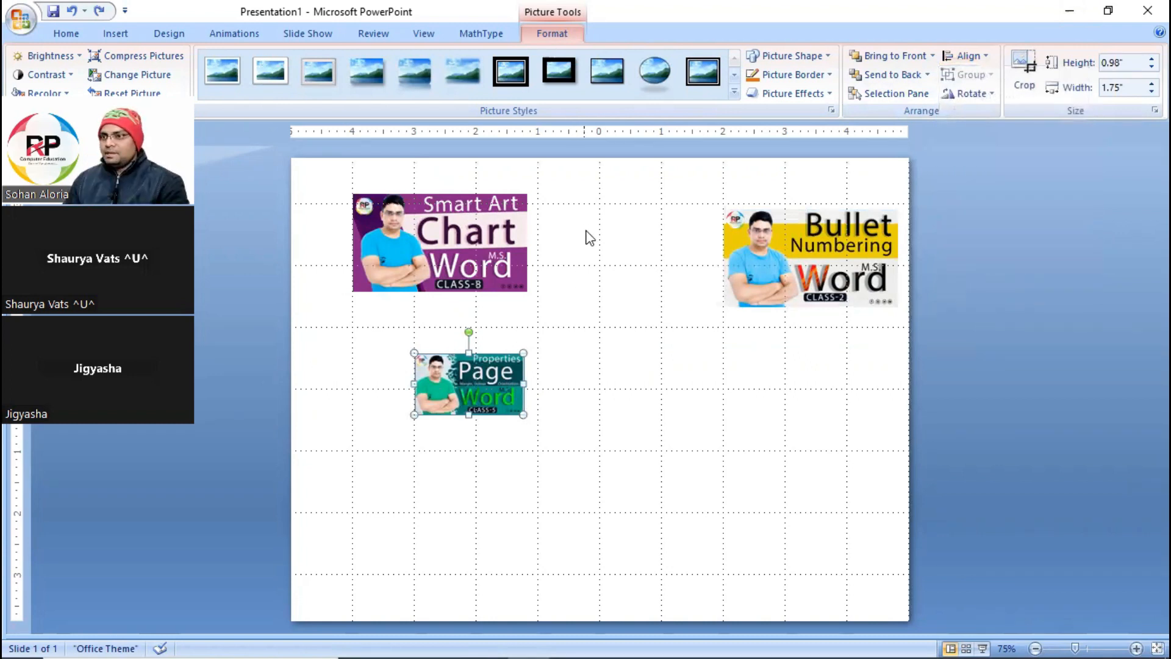
pyautogui.click(988, 60)
pyautogui.click(976, 269)
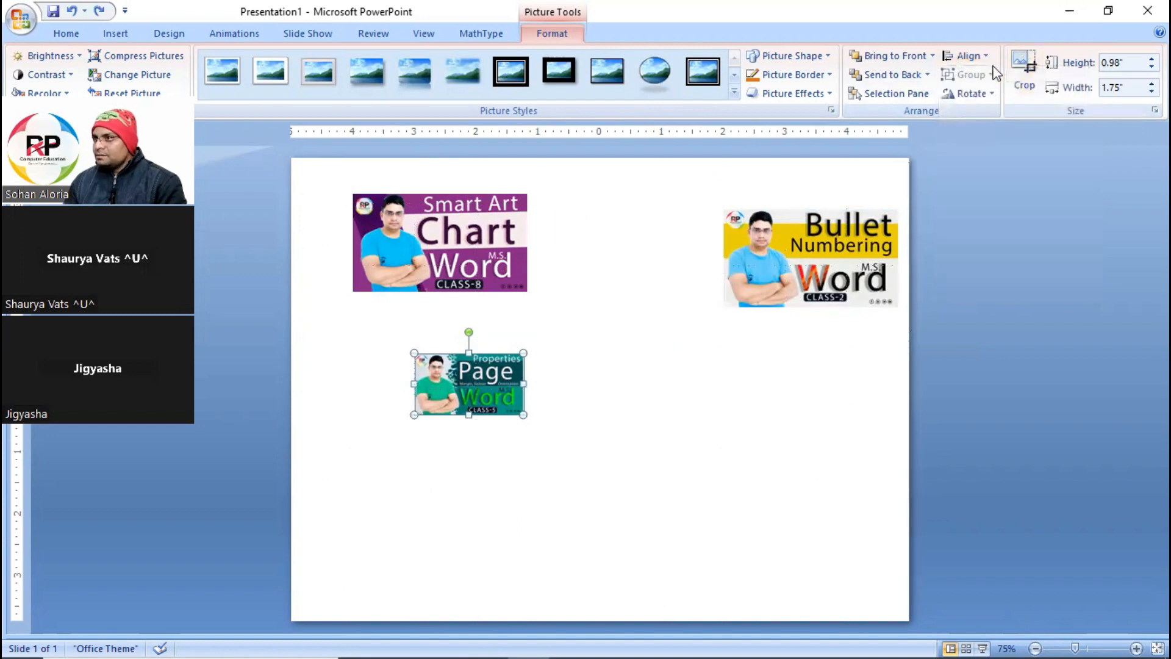
# Move the Class-5 picture up into the gap between the Class-8 and Class-2 pictures.
pyautogui.click(979, 57)
pyautogui.click(965, 228)
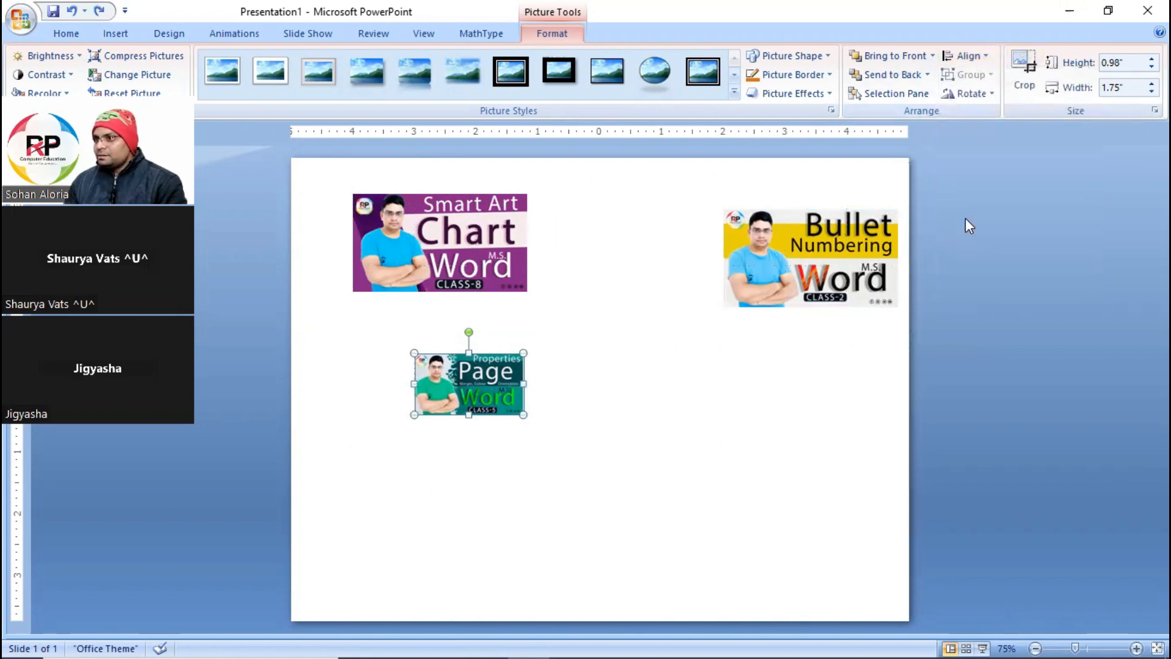
pyautogui.moveTo(461, 372); pyautogui.dragTo(613, 260)
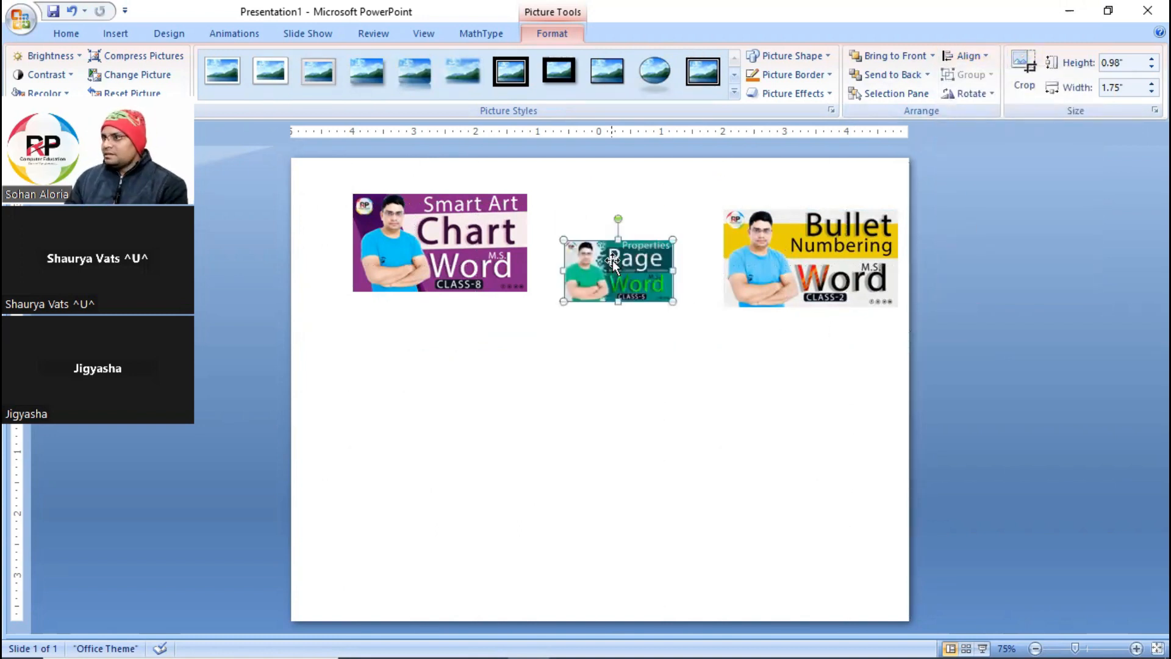
# Delete the Class-5 and Class-2 pictures from the slide.
pyautogui.keyDown('shift'); pyautogui.click(757, 250); pyautogui.keyUp('shift')
pyautogui.press('Delete')
# Enlarge the Class-8 picture to about 3.92" high by 6.96" wide and start cropping it.
pyautogui.click(444, 228)
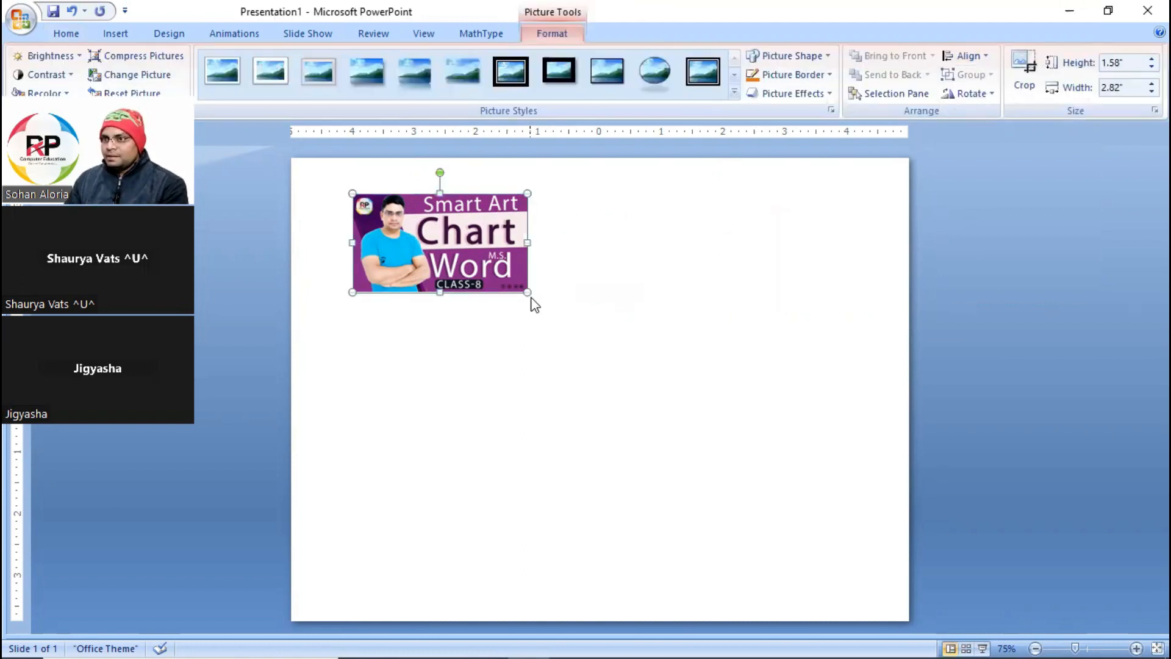
pyautogui.moveTo(616, 353); pyautogui.dragTo(669, 372)
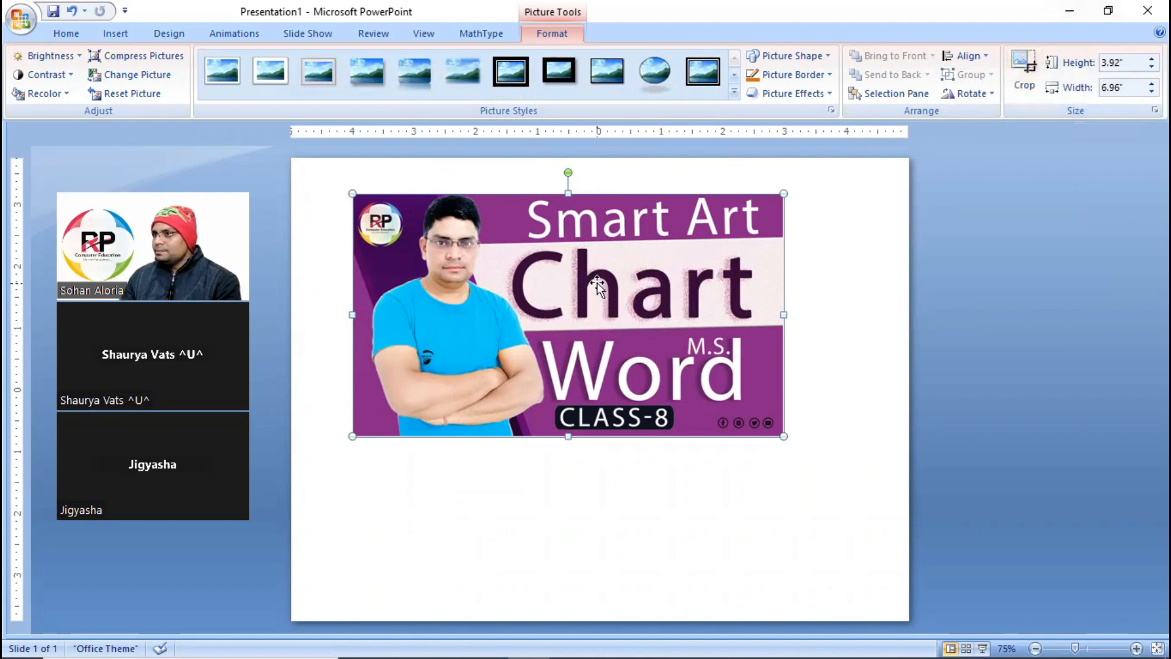
pyautogui.click(1031, 60)
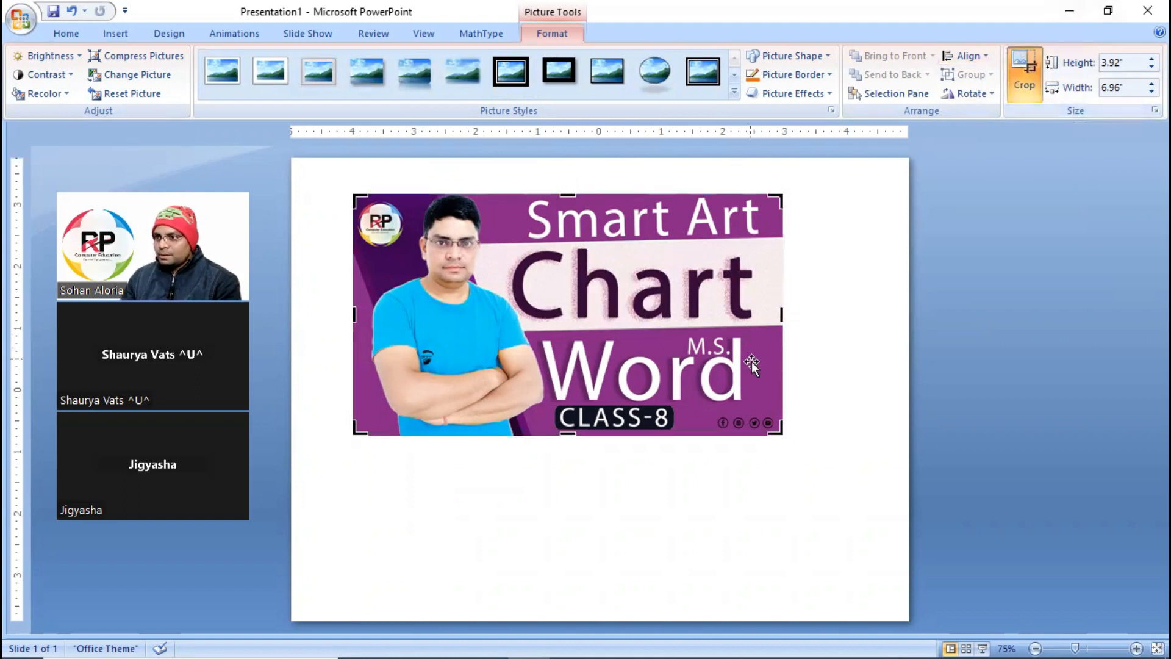
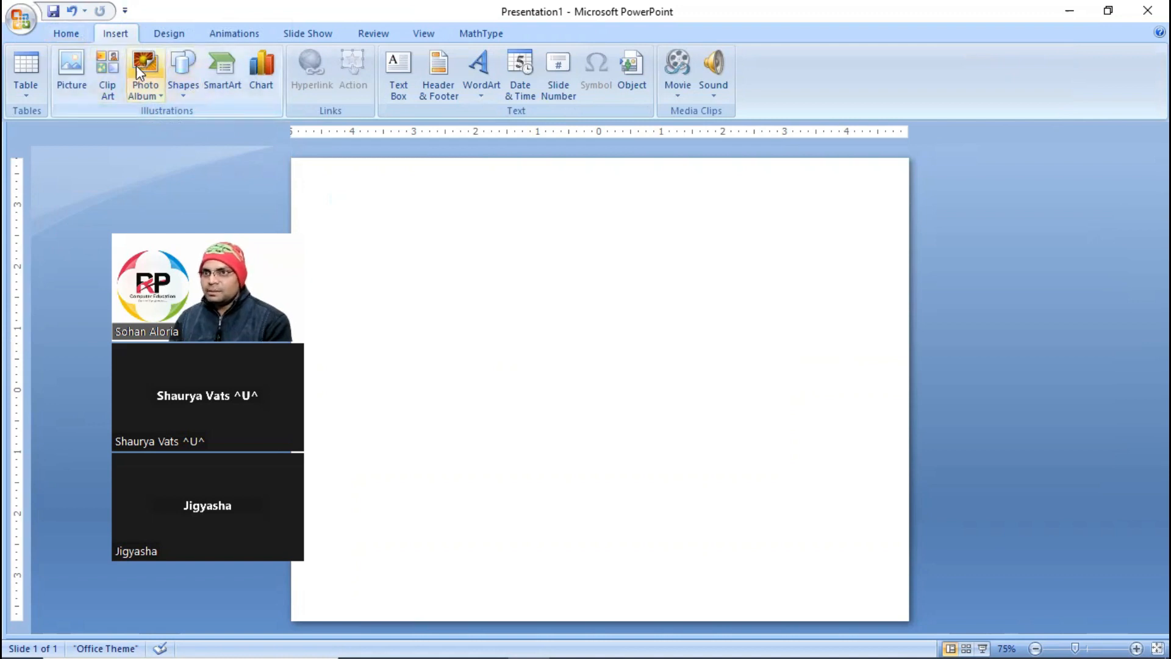
pyautogui.click(180, 33)
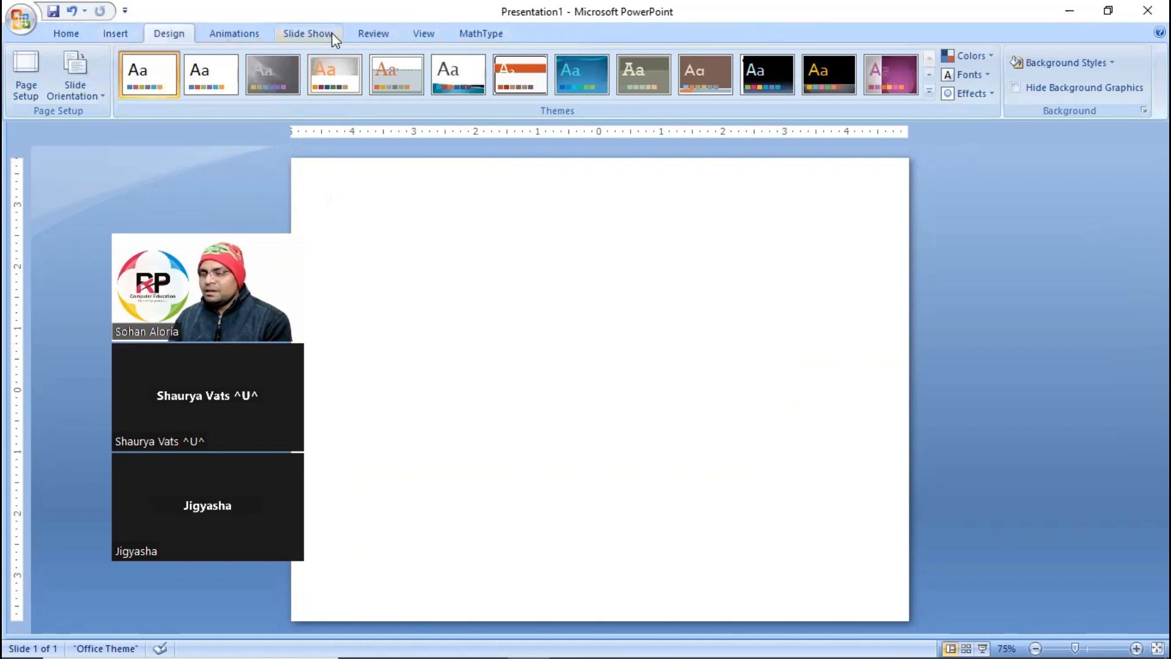
pyautogui.click(116, 33)
pyautogui.scroll(1, 137, 34)
pyautogui.scroll(-1, 137, 34)
pyautogui.click(174, 36)
pyautogui.click(108, 35)
pyautogui.click(174, 37)
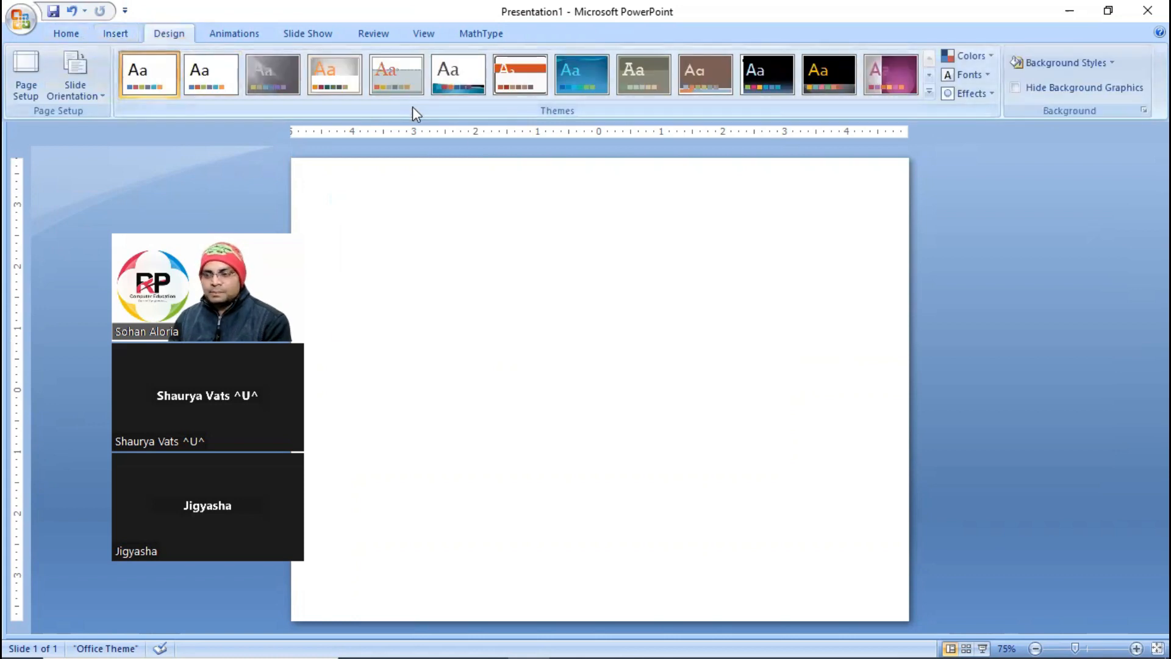
# Paste the Class-8 picture onto the empty slide and show the gridlines.
pyautogui.hotkey('ctrl', 'v')
pyautogui.doubleClick(669, 335)
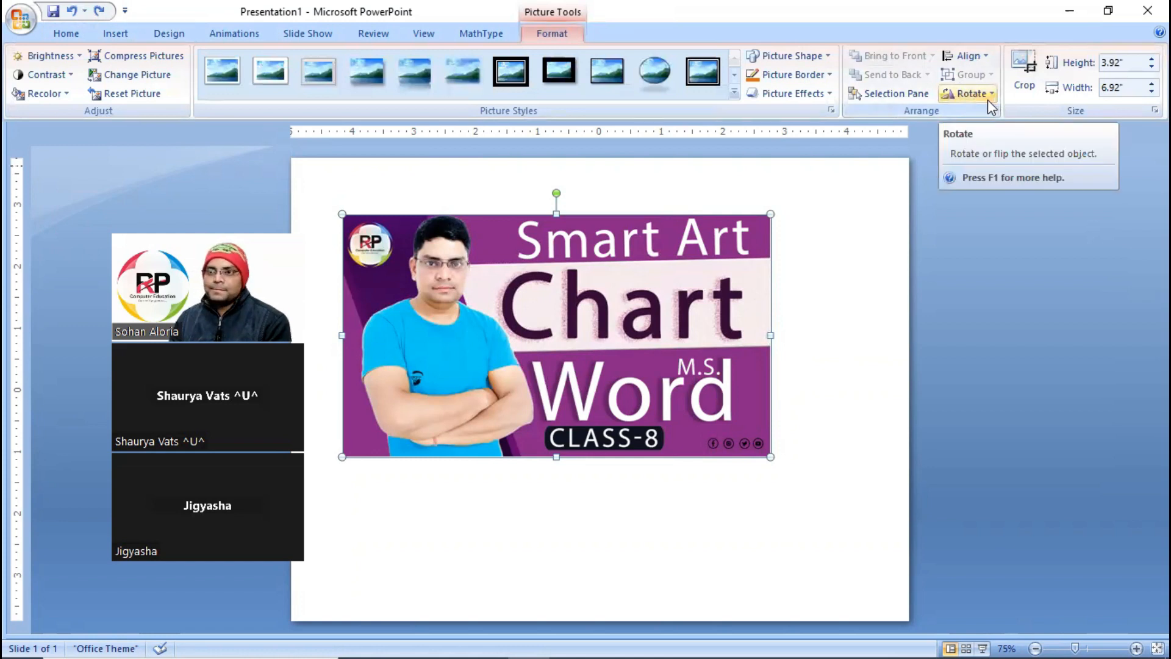
pyautogui.click(977, 53)
pyautogui.click(986, 273)
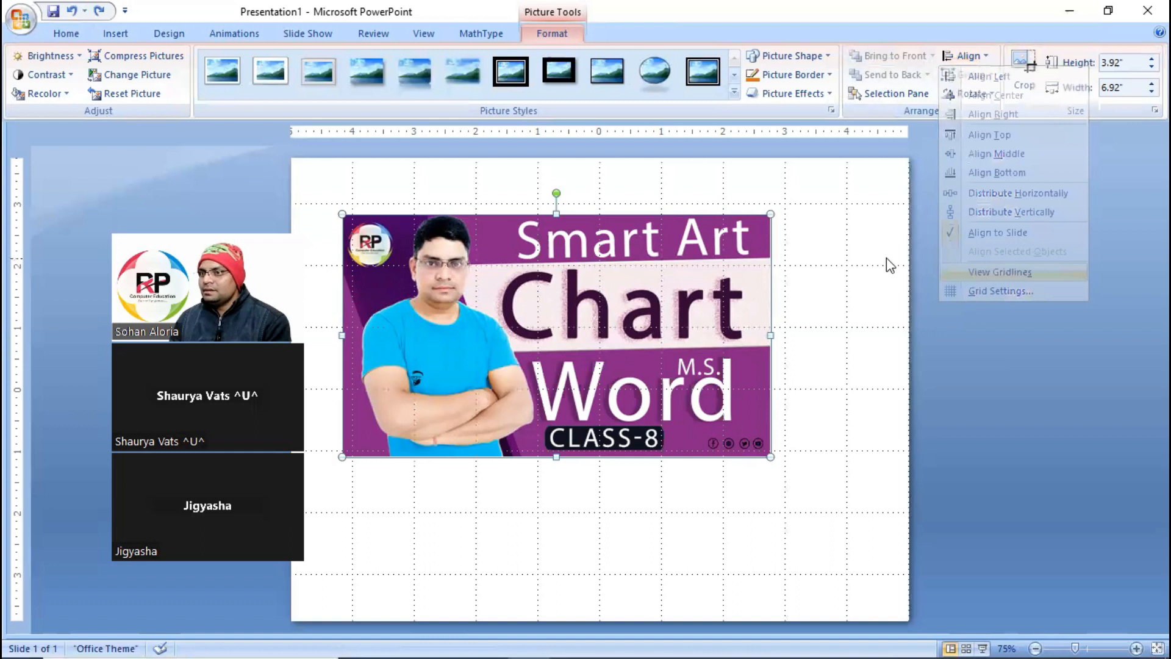
# Move the Class-8 picture right until most of it lies beyond the slide's right edge, leaving the grid clear.
pyautogui.moveTo(721, 421); pyautogui.dragTo(799, 458)
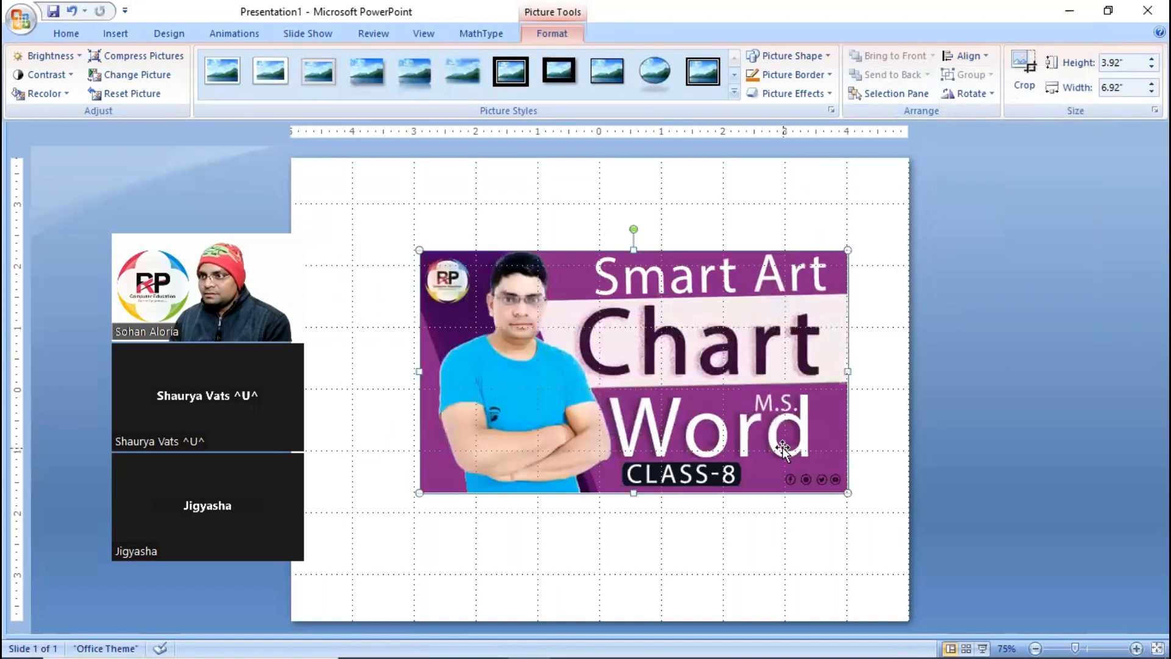
pyautogui.moveTo(968, 449); pyautogui.dragTo(976, 448)
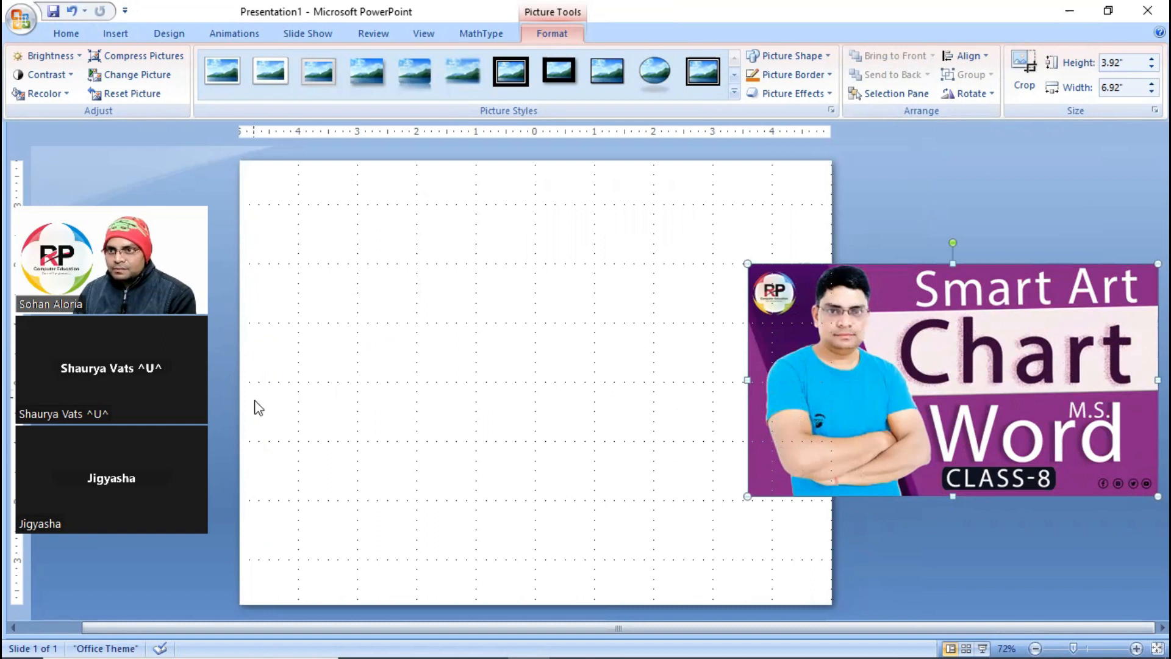
pyautogui.click(301, 211)
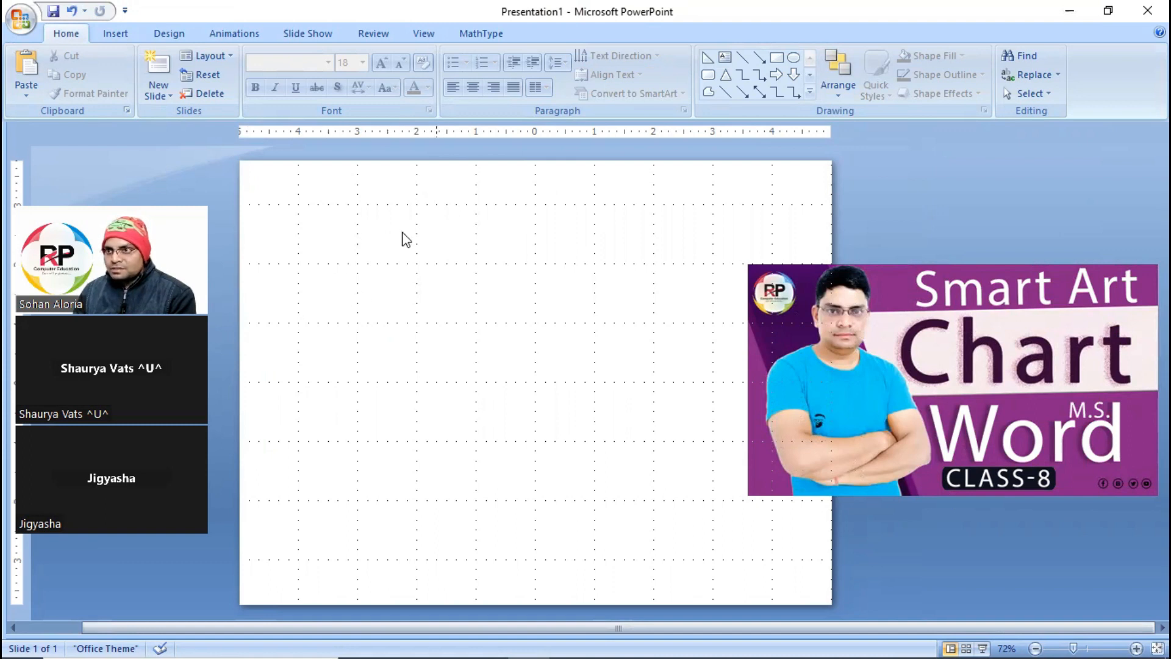
# Shrink the Class-8 picture and fit it to the gridlines near the slide's upper-left corner, three grid cells wide and two high.
pyautogui.click(1125, 452)
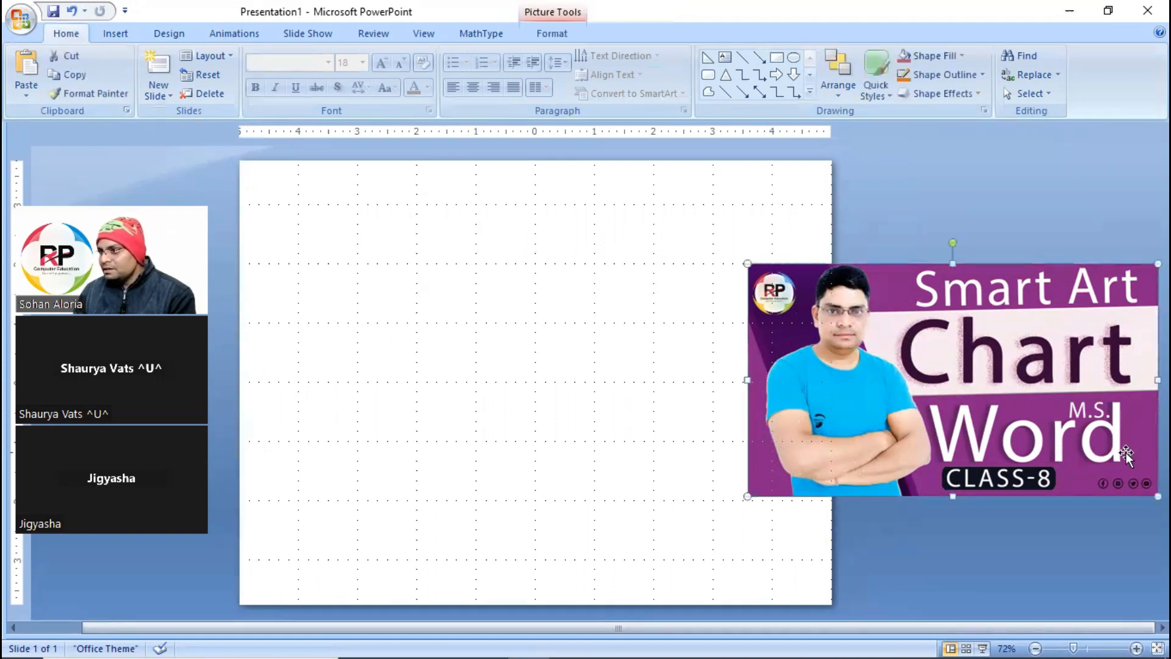
pyautogui.moveTo(1152, 496); pyautogui.dragTo(907, 354)
pyautogui.moveTo(776, 299); pyautogui.dragTo(421, 257)
pyautogui.moveTo(458, 294)
pyautogui.mouseDown()
pyautogui.moveTo(473, 316)
pyautogui.moveTo(462, 302)
pyautogui.mouseUp()
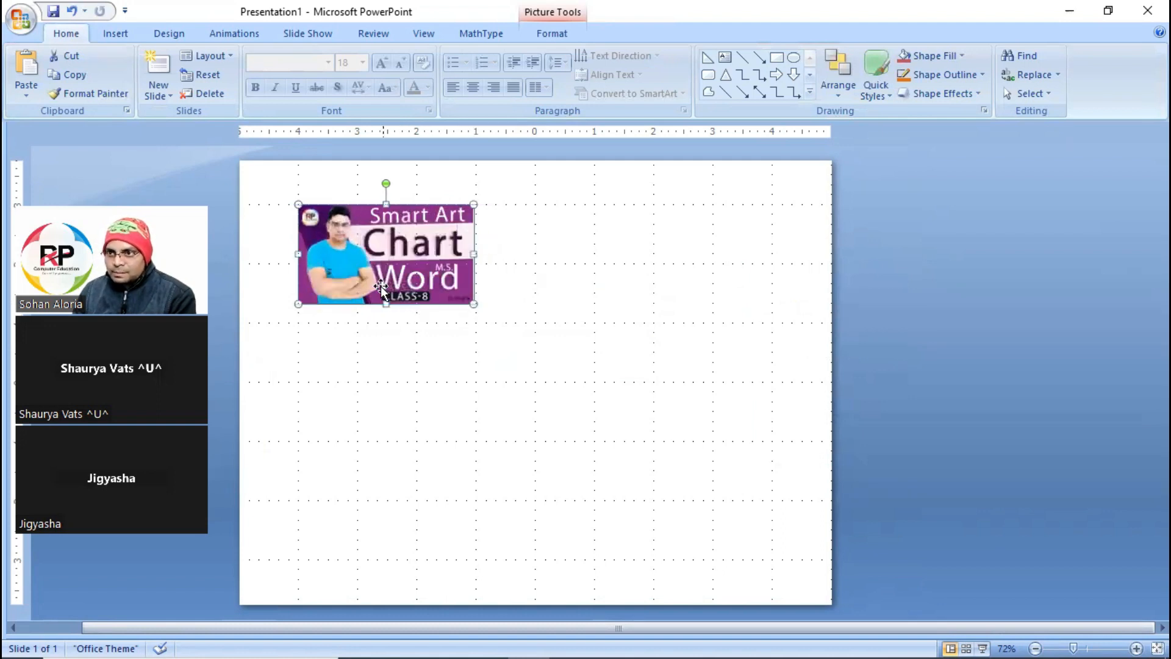
pyautogui.moveTo(385, 304); pyautogui.dragTo(397, 324)
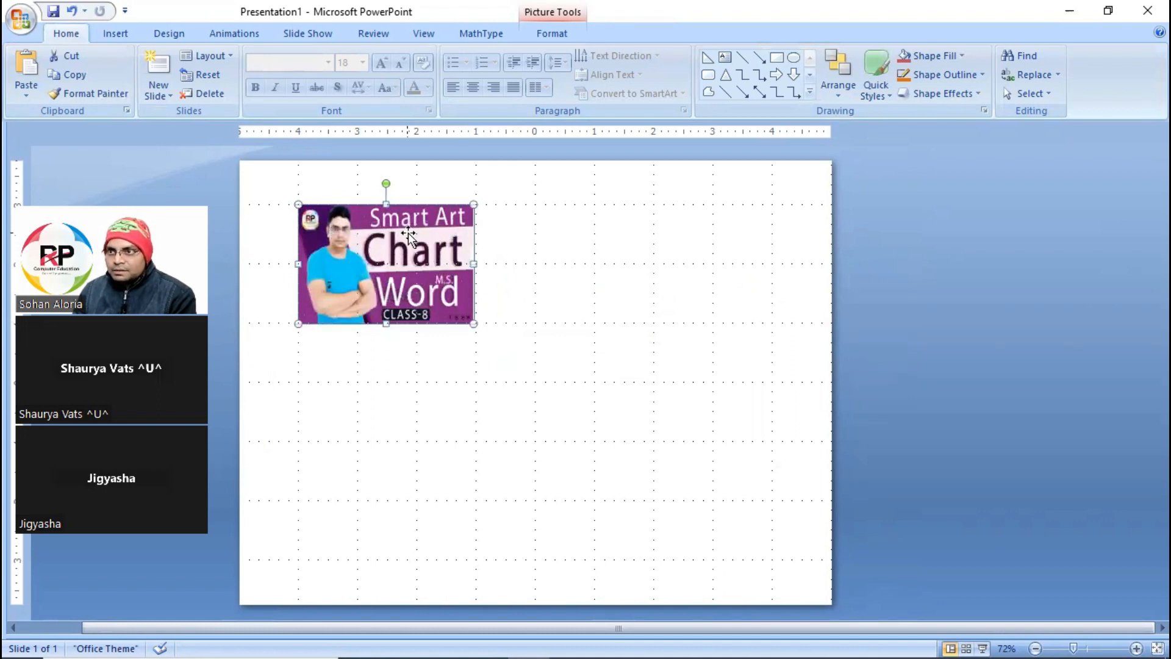
pyautogui.moveTo(474, 264); pyautogui.dragTo(477, 265)
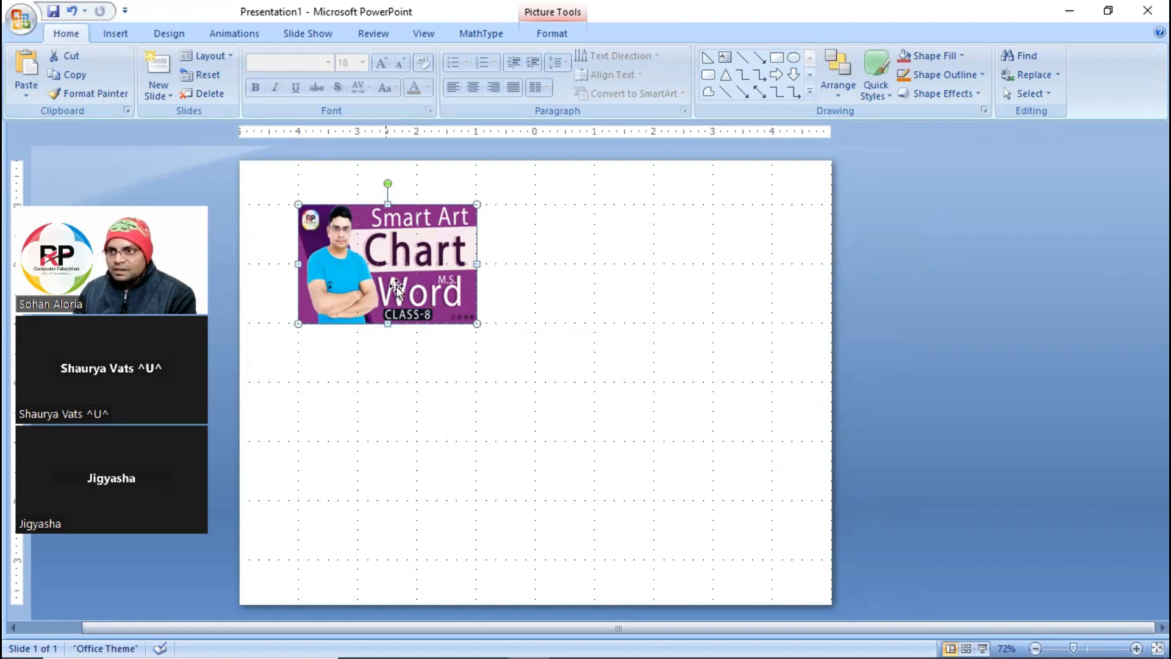
# Duplicate the Class-8 picture into the slide's lower-right area and shrink the copy to roughly one grid cell.
pyautogui.moveTo(412, 262); pyautogui.dragTo(701, 424)
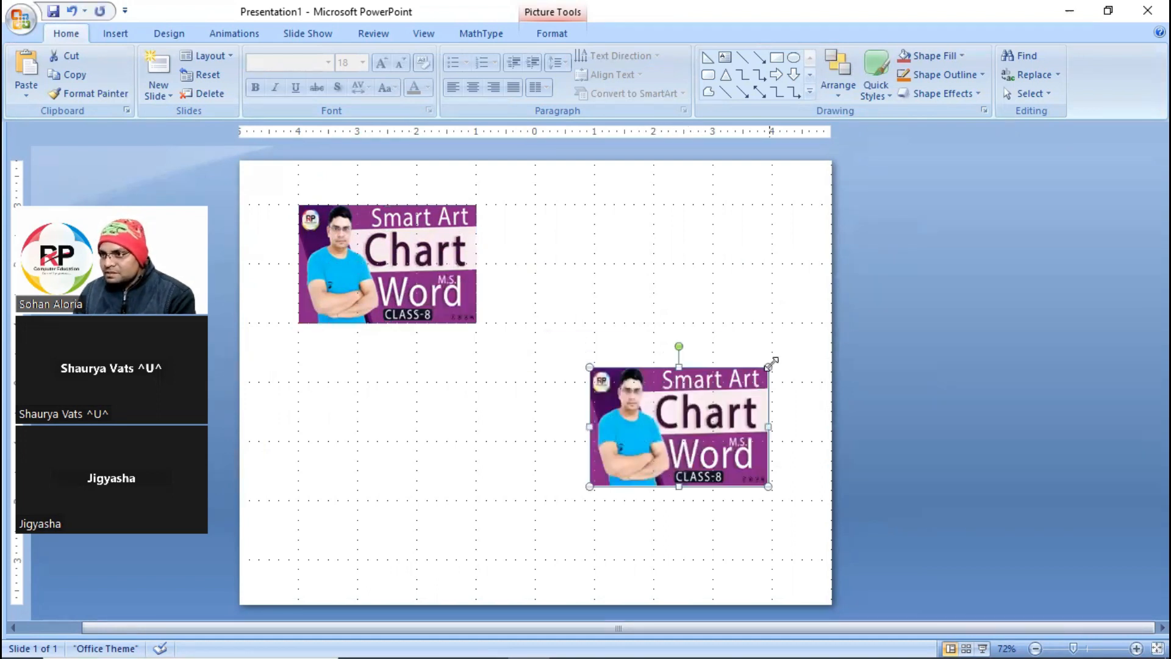
pyautogui.moveTo(767, 367); pyautogui.dragTo(664, 436)
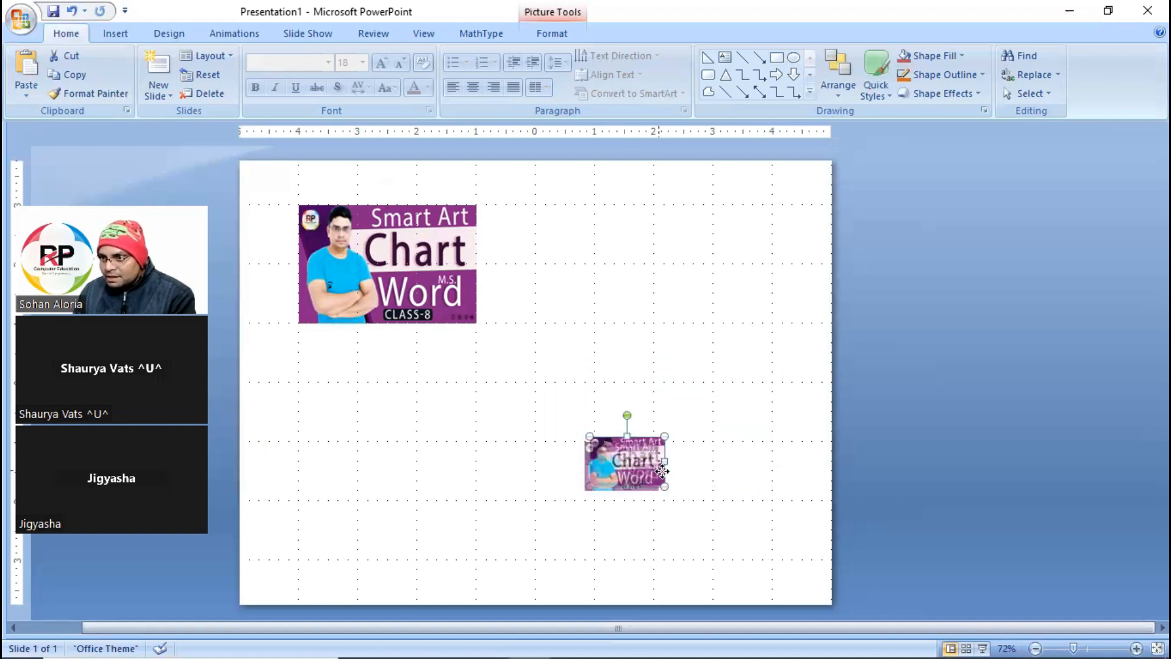
pyautogui.moveTo(665, 462); pyautogui.dragTo(638, 479)
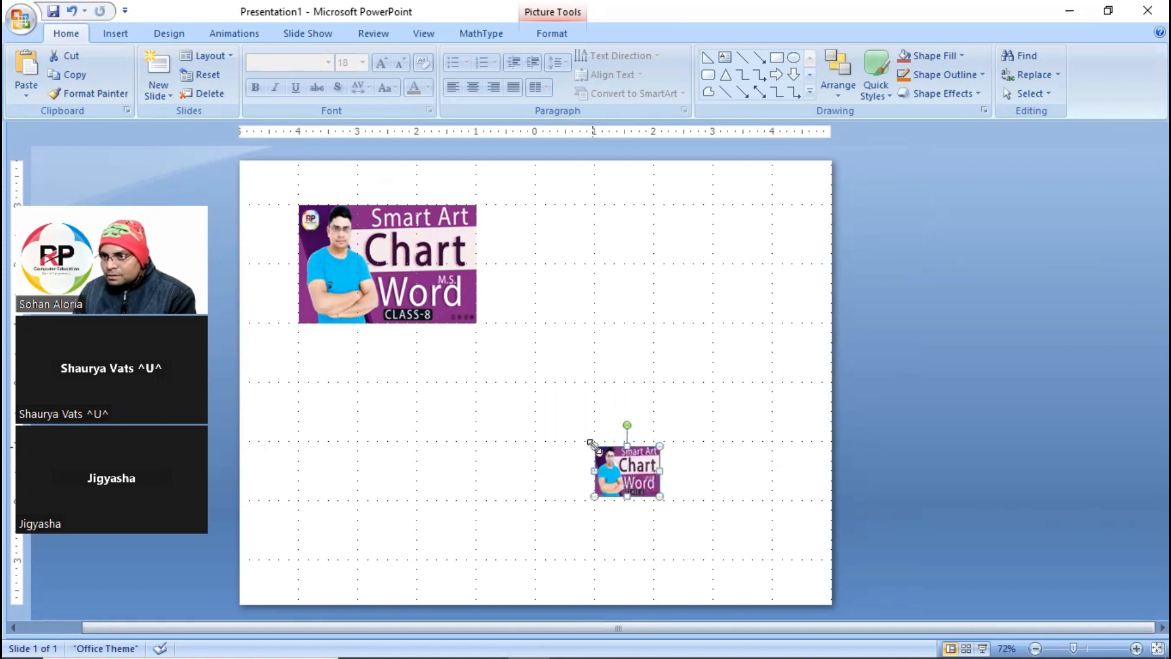
pyautogui.moveTo(594, 446); pyautogui.dragTo(626, 462)
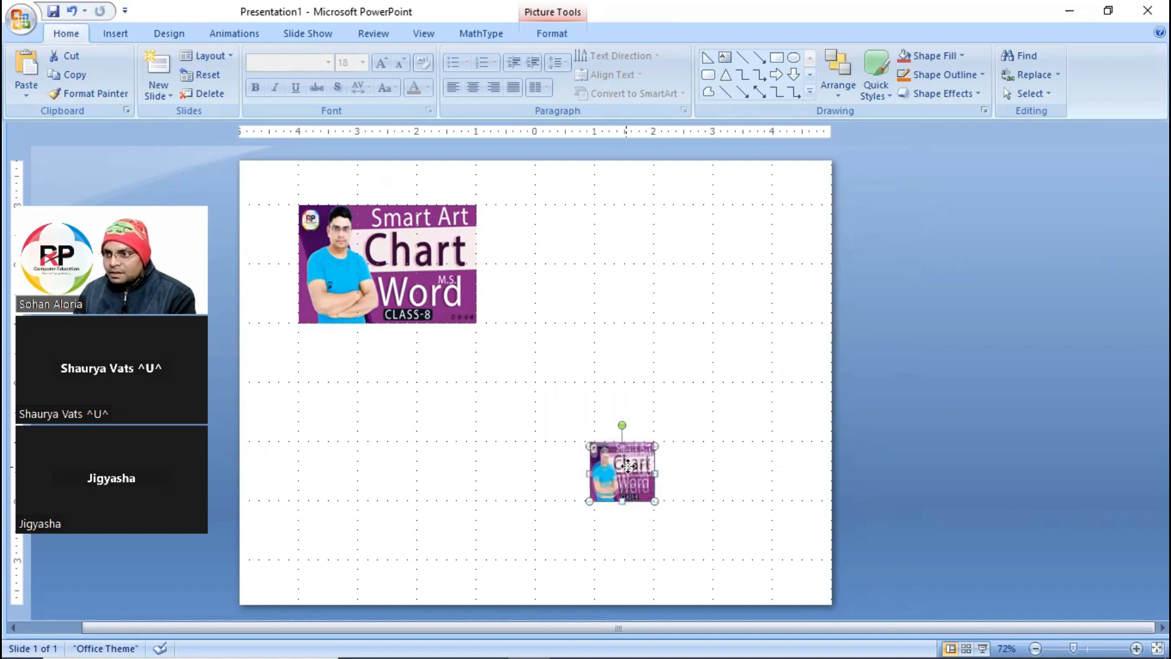
pyautogui.click(786, 385)
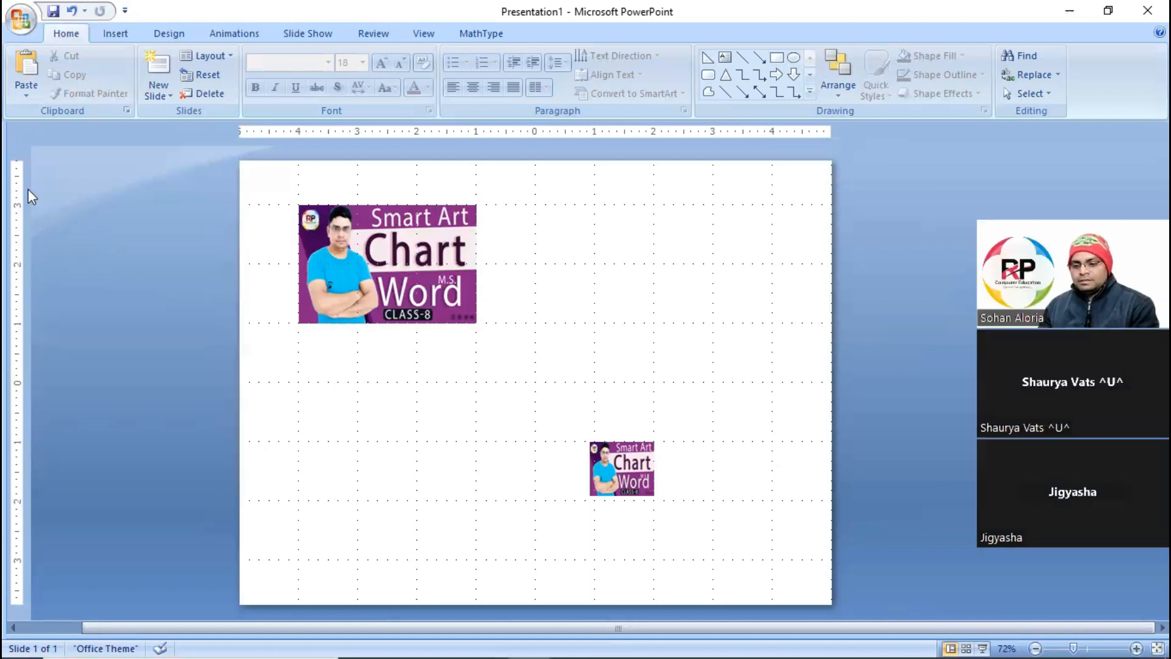
# Add a second slide and delete its title and content placeholders.
pyautogui.hotkey('ctrl', 'm')
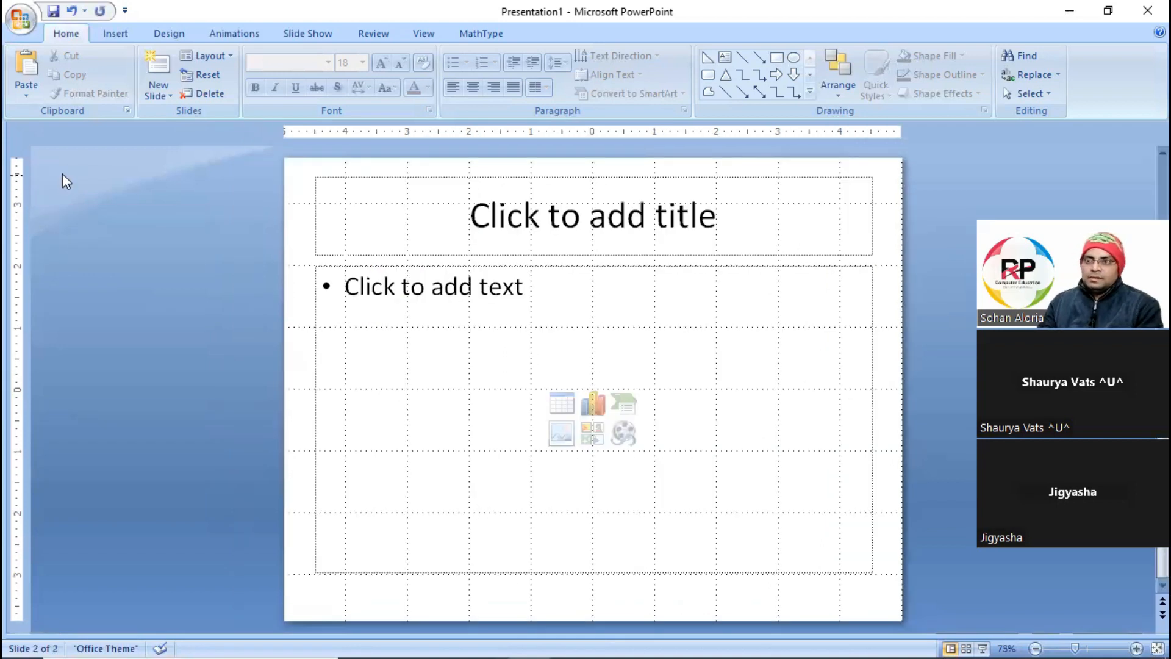
pyautogui.hotkey('ctrl', 'a')
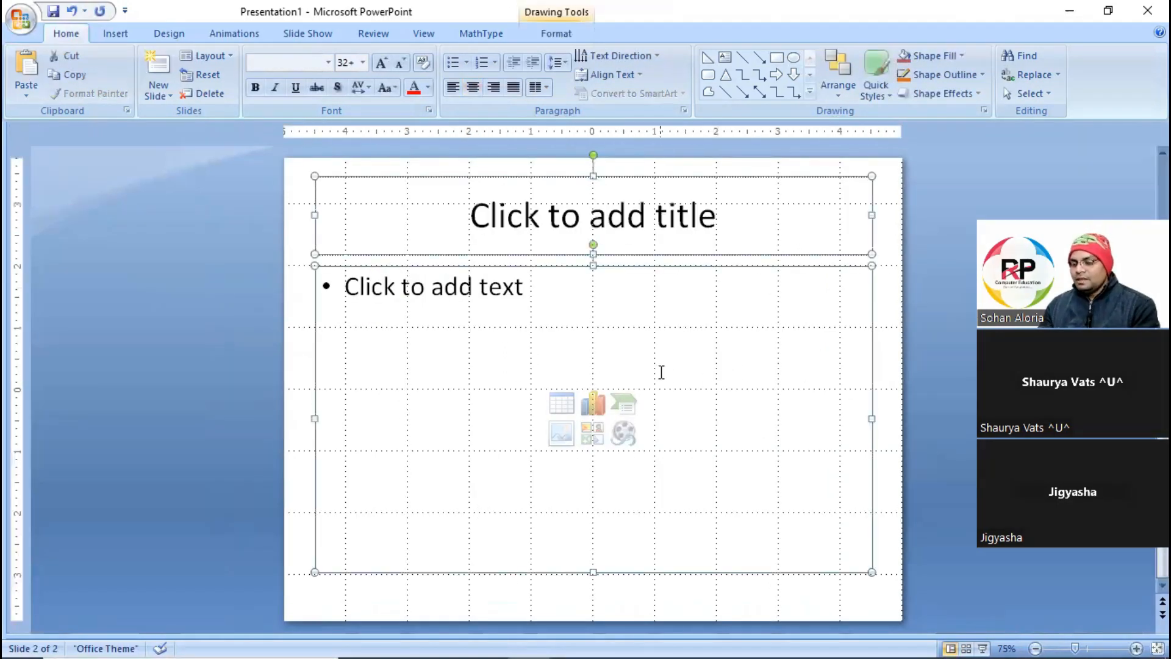
pyautogui.press('Delete')
pyautogui.scroll(1, 618, 357)
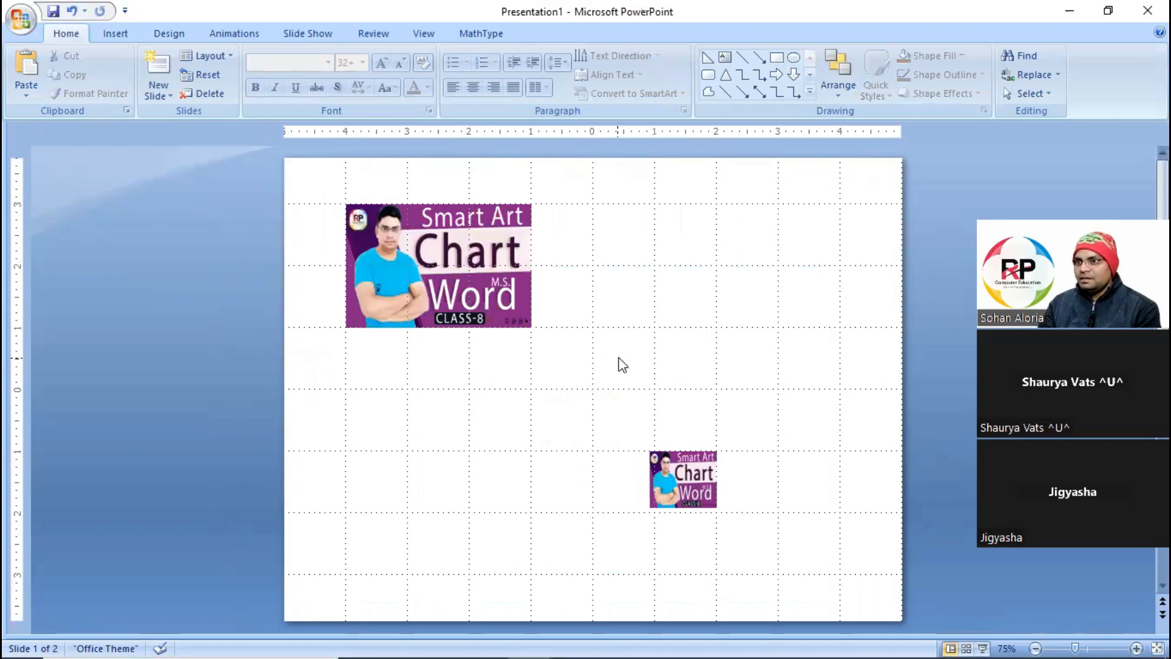
pyautogui.scroll(-1, 618, 358)
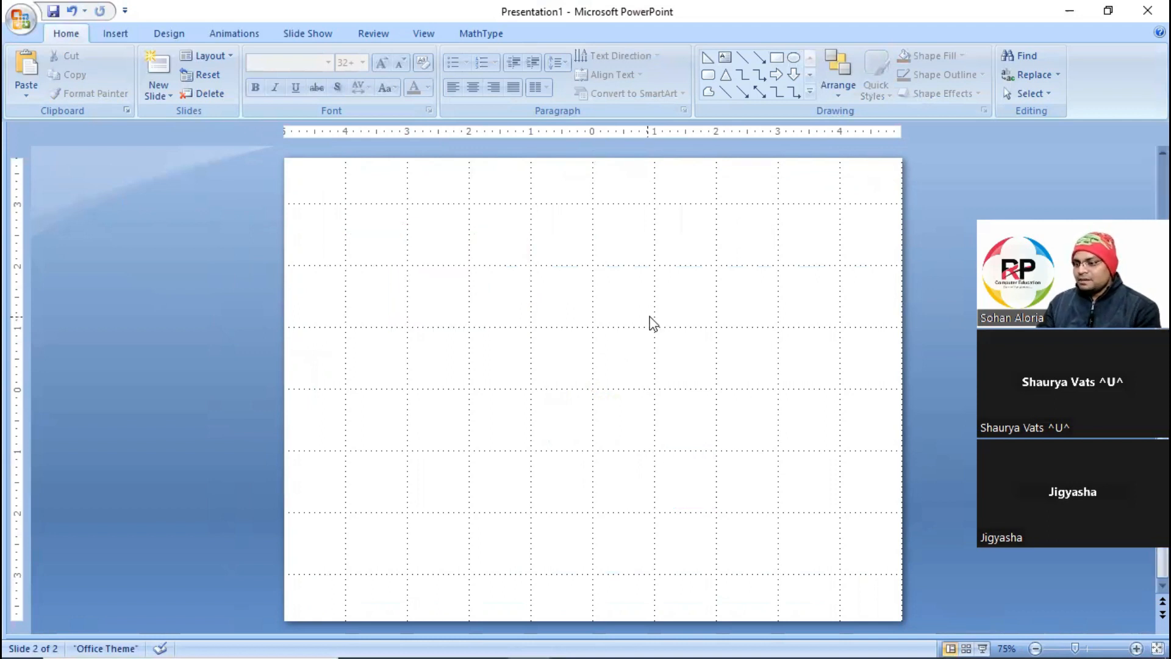
# Copy the large Class-8 picture from slide 1 to slide 2 and move the copy over the slide's right edge.
pyautogui.scroll(1, 652, 322)
pyautogui.click(470, 301)
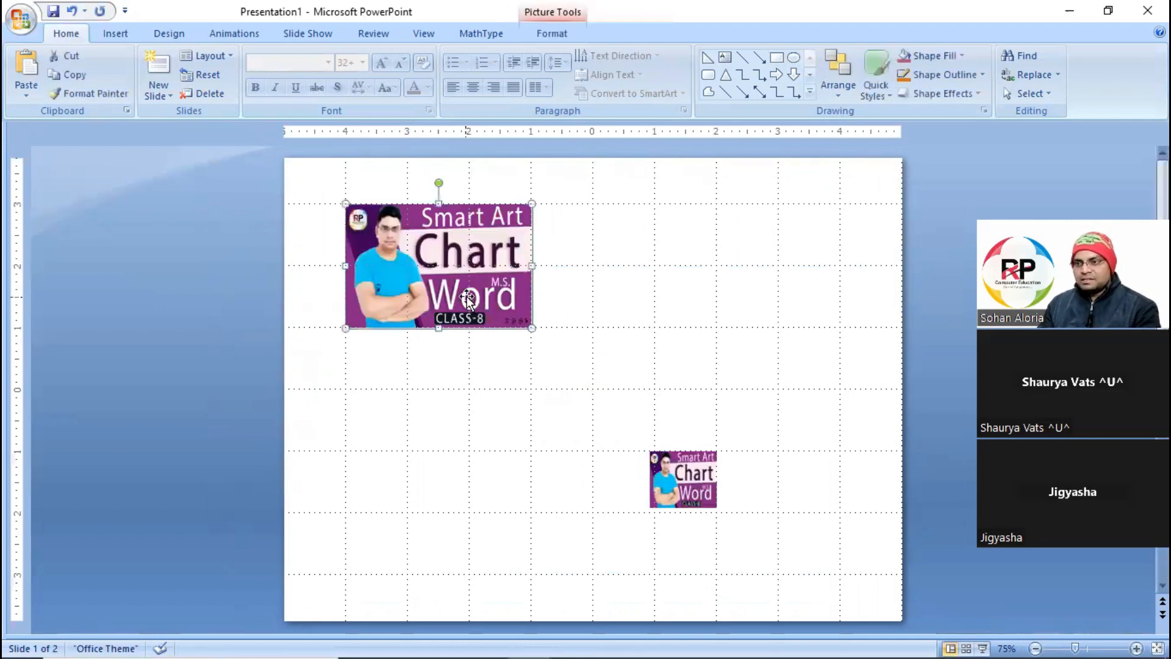
pyautogui.scroll(-1, 468, 299)
pyautogui.hotkey('ctrl', 'v')
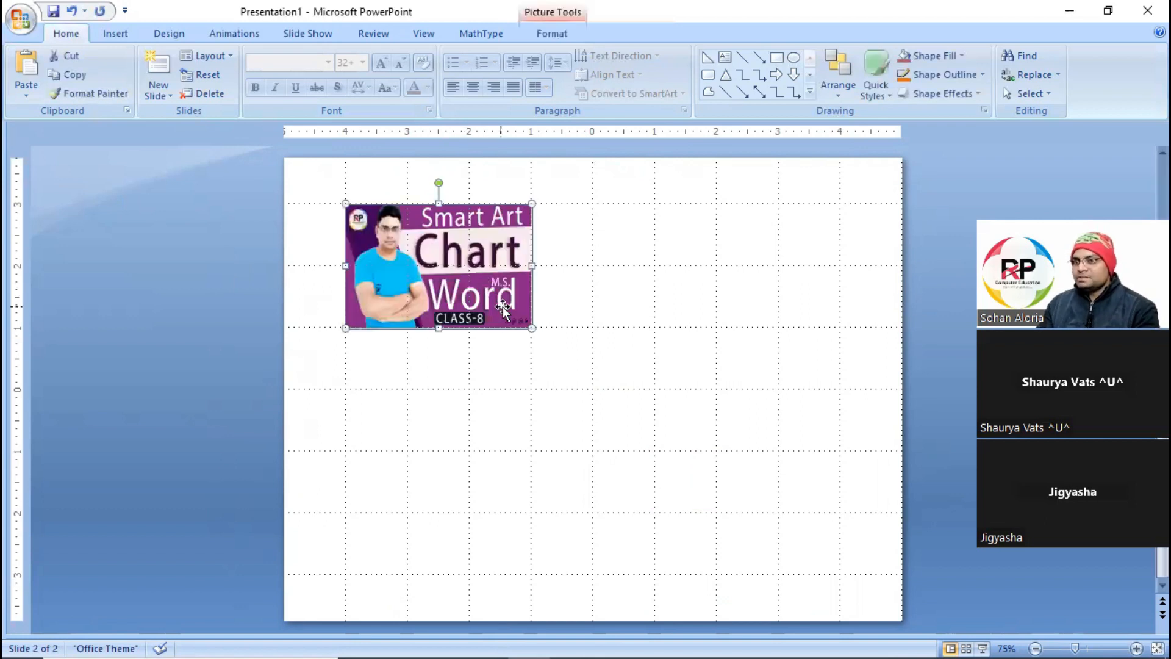
pyautogui.moveTo(445, 294); pyautogui.dragTo(961, 419)
pyautogui.moveTo(926, 393); pyautogui.dragTo(935, 339)
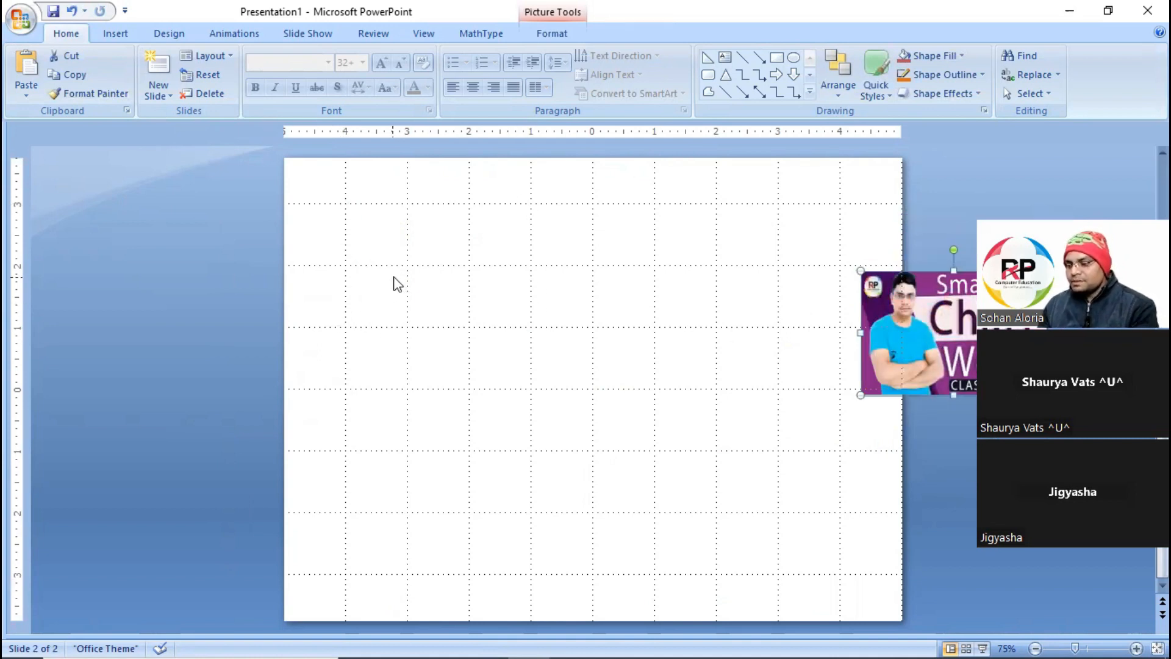
# Change the Class-8 picture on slide 2 to the Word Live Class-6 image.
pyautogui.scroll(2, 397, 284)
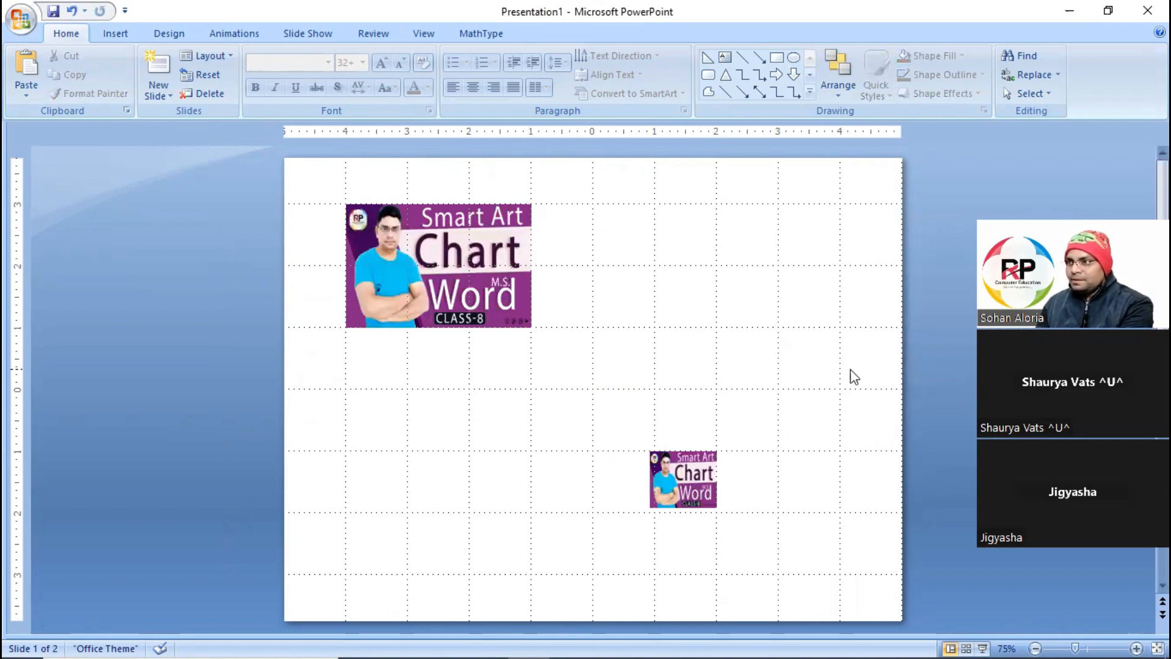
pyautogui.scroll(-2, 854, 281)
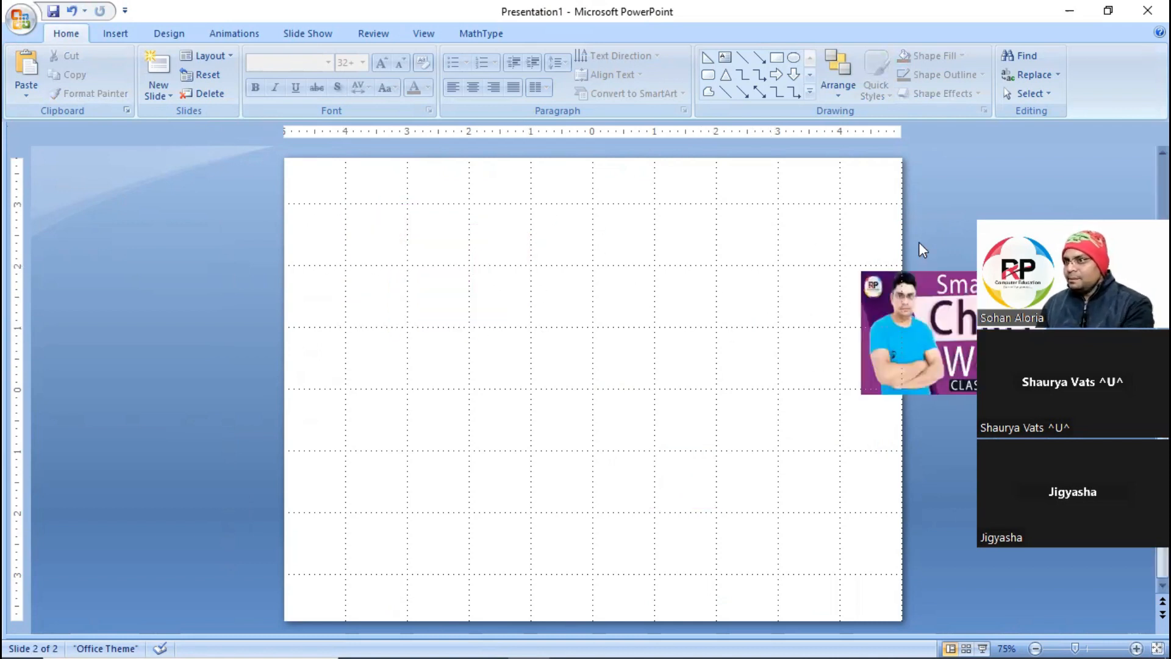
pyautogui.rightClick(934, 320)
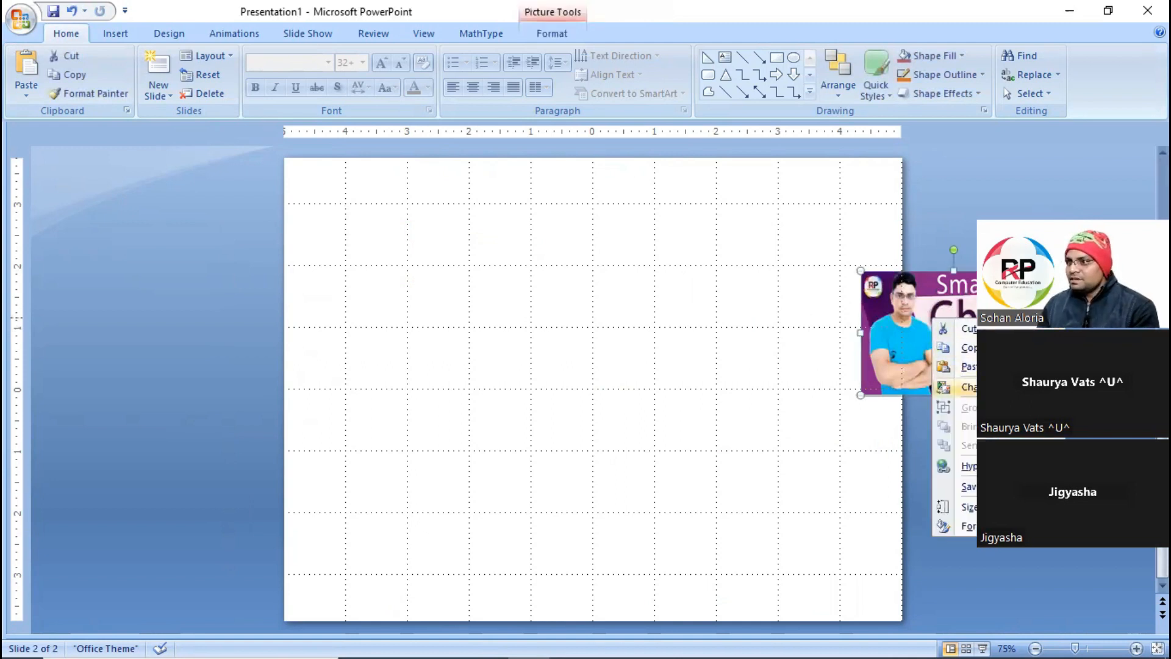
pyautogui.click(961, 387)
pyautogui.click(340, 271)
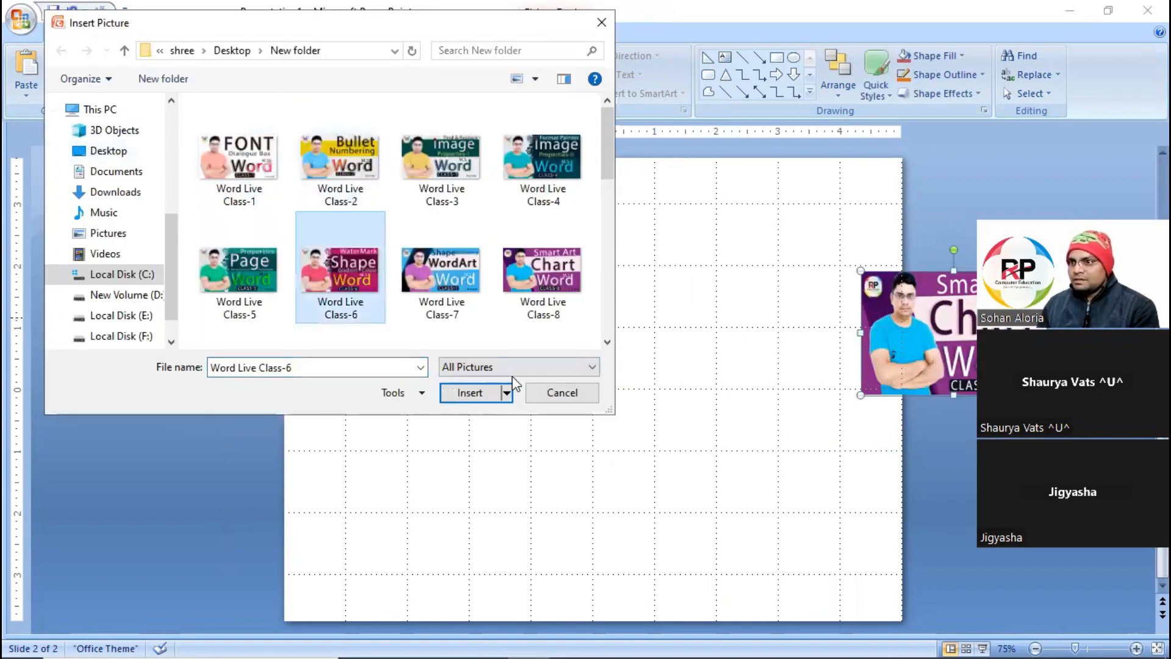
pyautogui.click(481, 392)
# Move the Class-6 picture to slide 2's upper-left area and fit it to three by two grid cells, matching slide 1's large picture.
pyautogui.moveTo(970, 336); pyautogui.dragTo(769, 341)
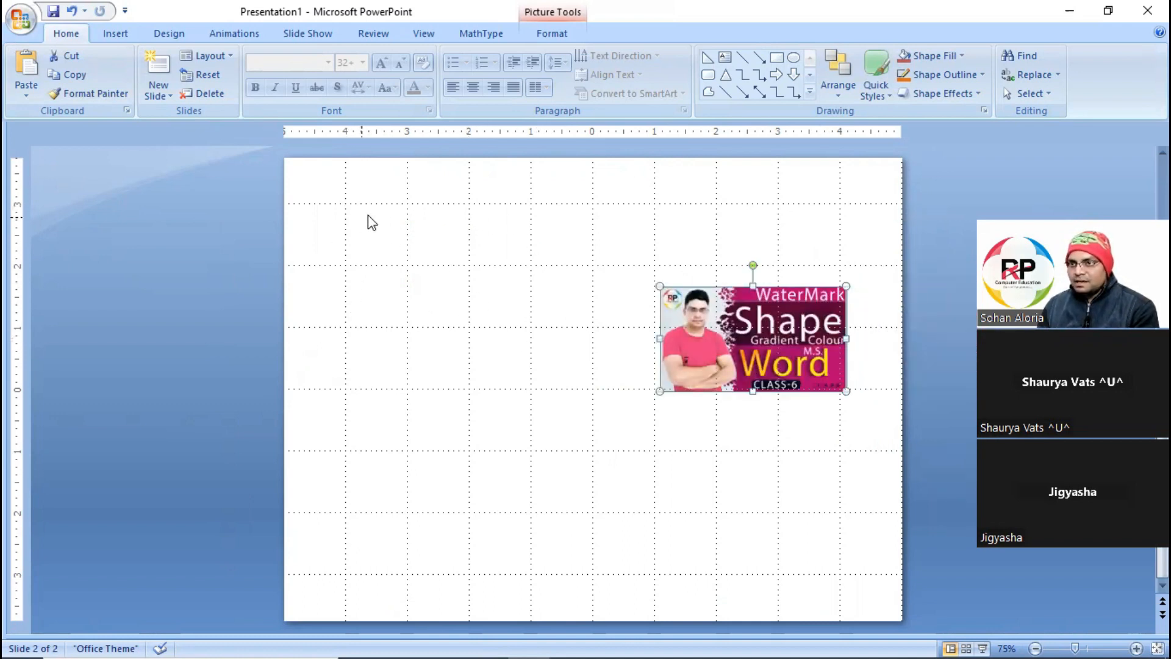
pyautogui.moveTo(786, 315); pyautogui.dragTo(469, 232)
pyautogui.moveTo(437, 309); pyautogui.dragTo(438, 328)
pyautogui.moveTo(532, 267); pyautogui.dragTo(531, 271)
pyautogui.click(873, 221)
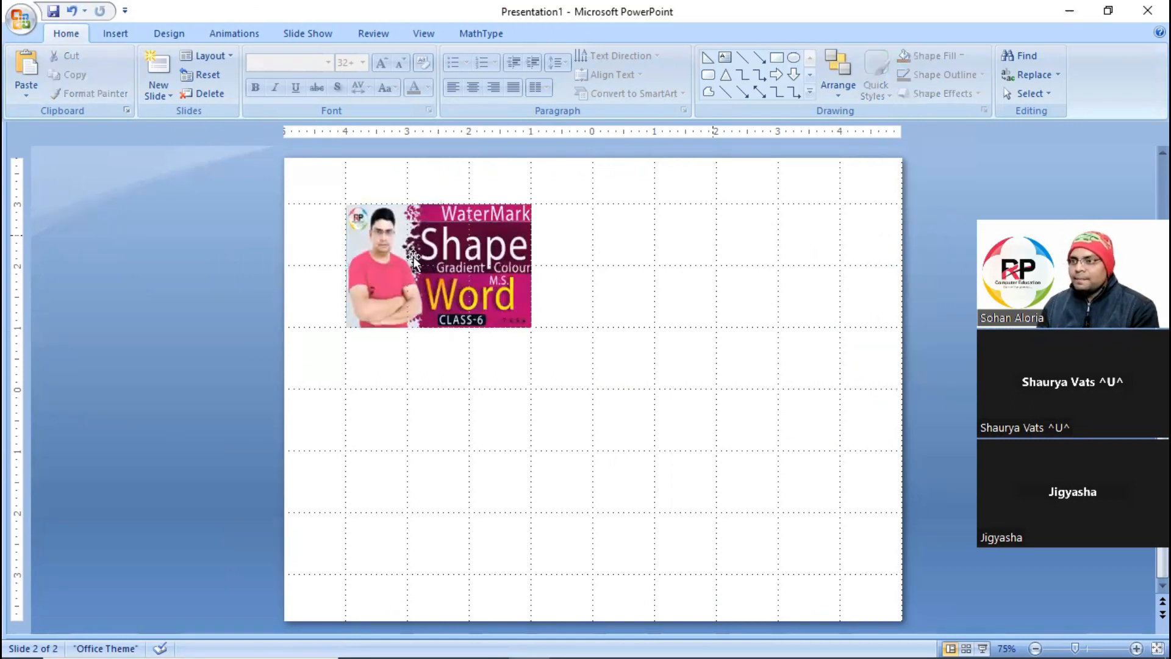
pyautogui.scroll(1, 542, 257)
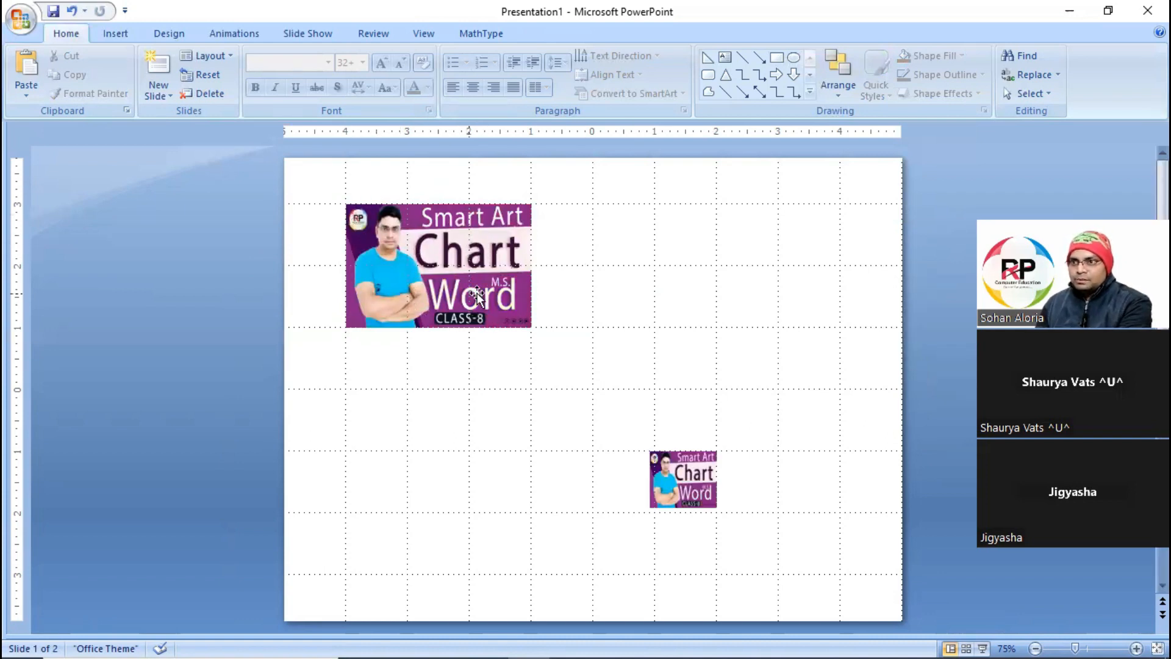
pyautogui.scroll(-1, 331, 281)
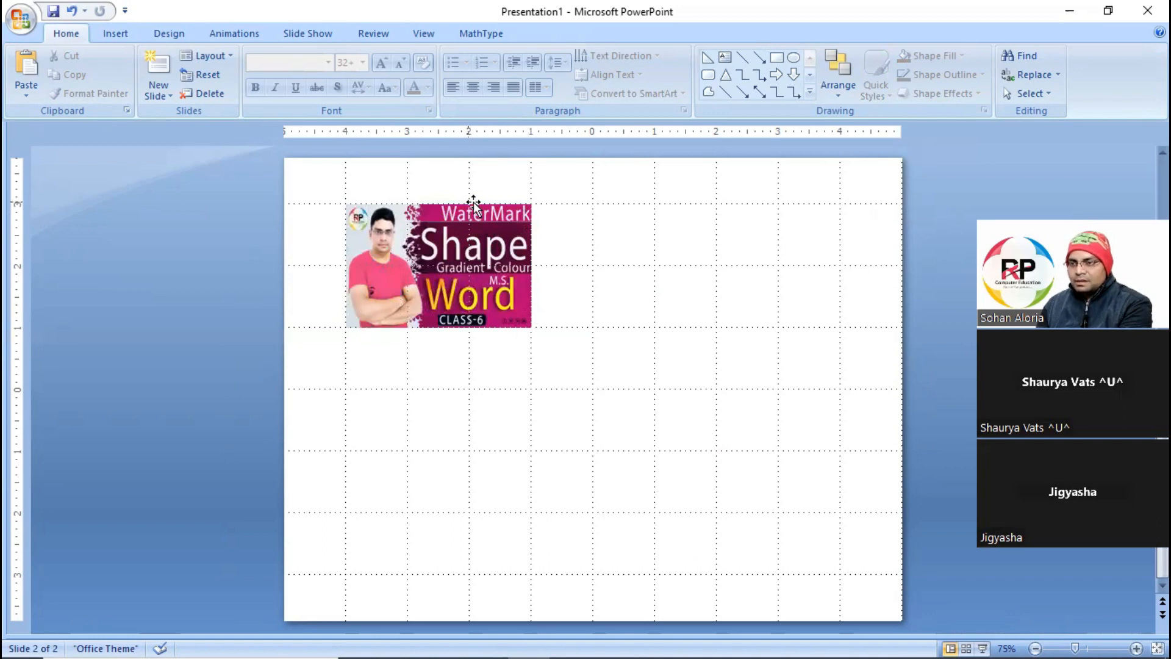
# Play the slide show from slide 1 and switch between both slides to compare the large pictures' size and position.
pyautogui.scroll(1, 449, 289)
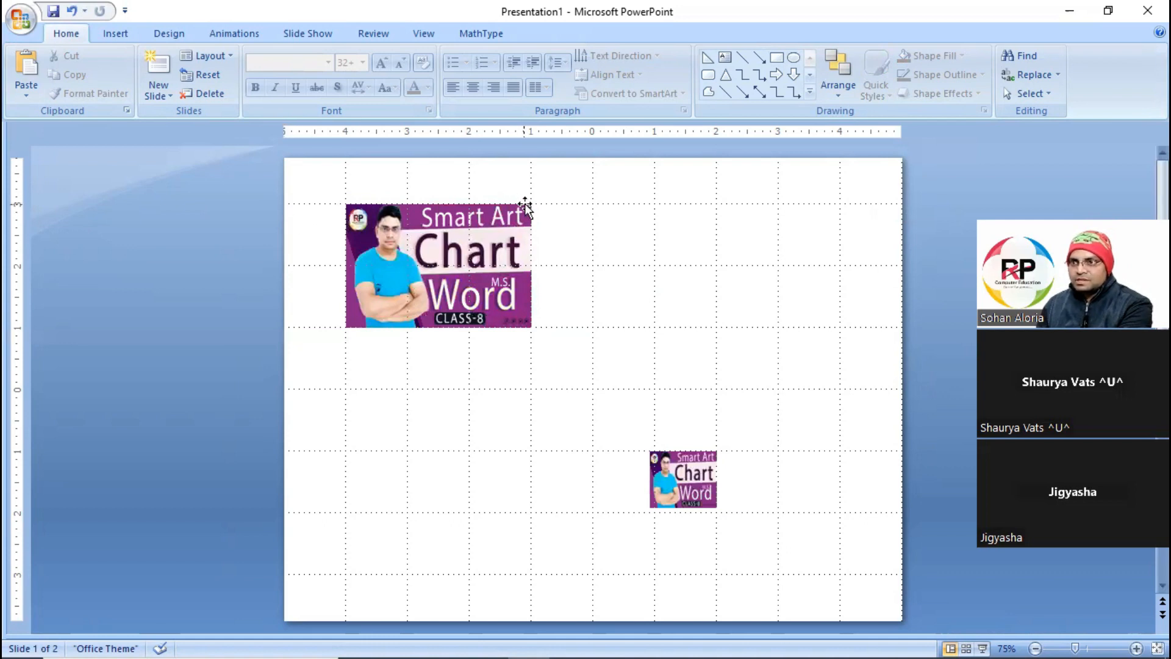
pyautogui.press('F5')
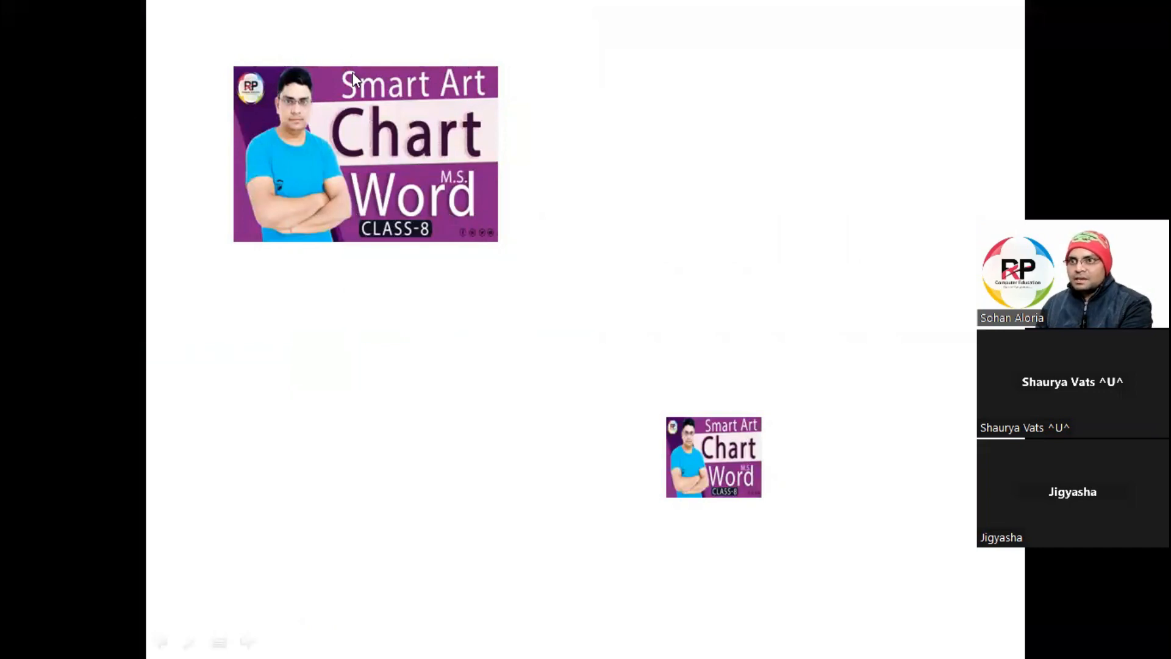
pyautogui.click(383, 177)
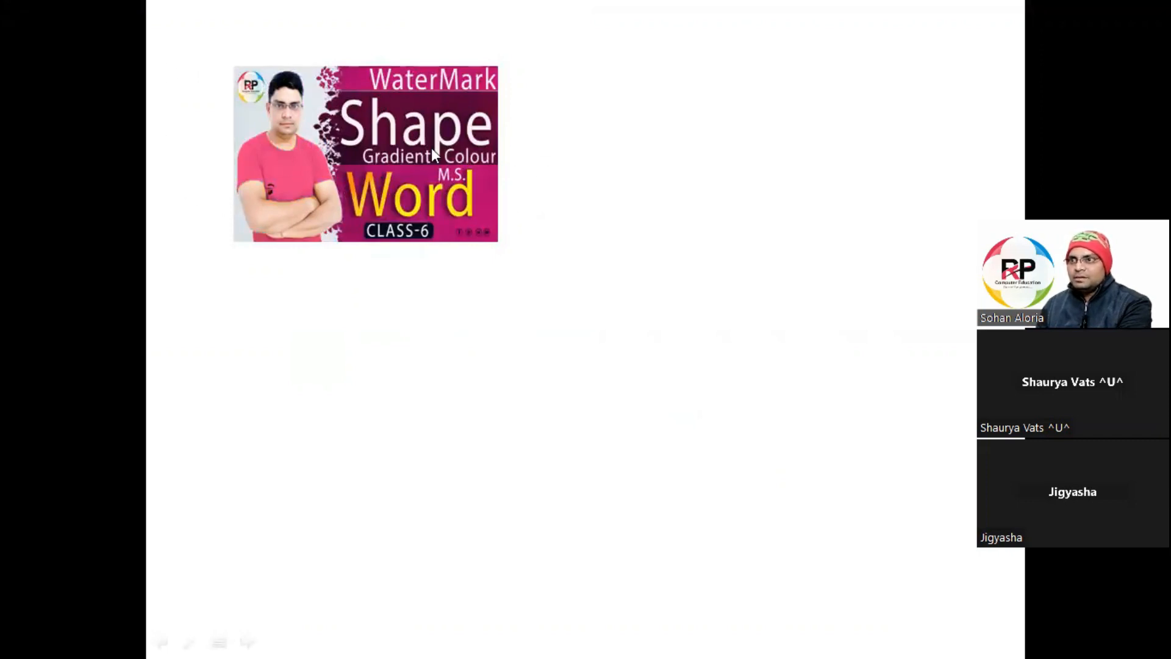
pyautogui.click(384, 139)
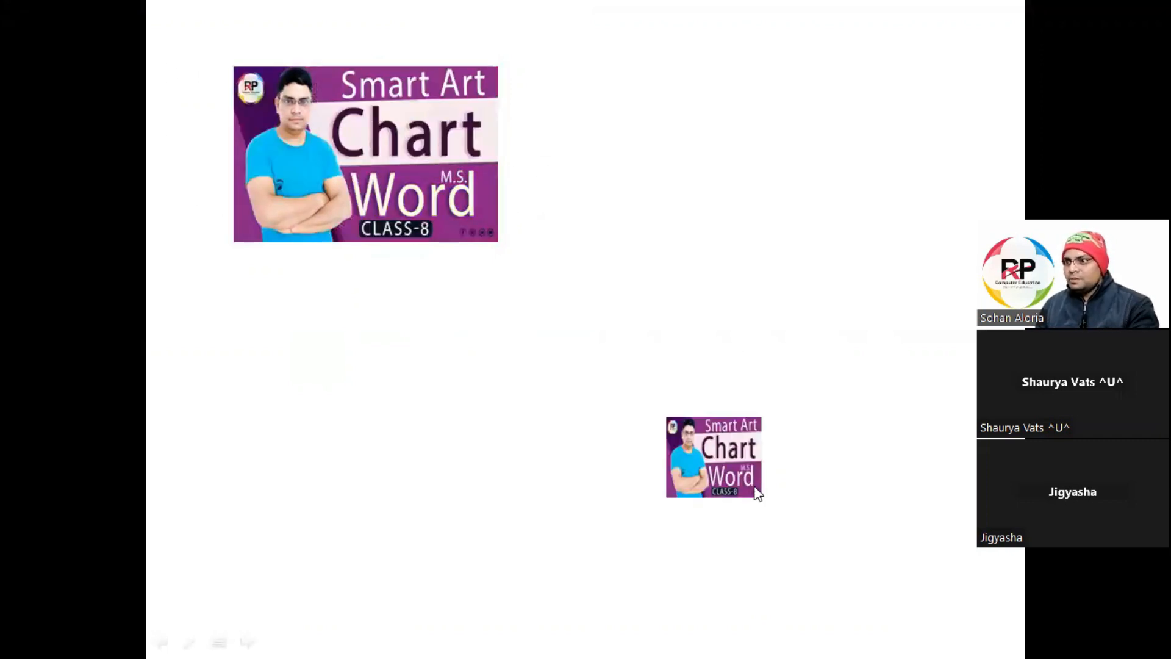
pyautogui.press('Escape')
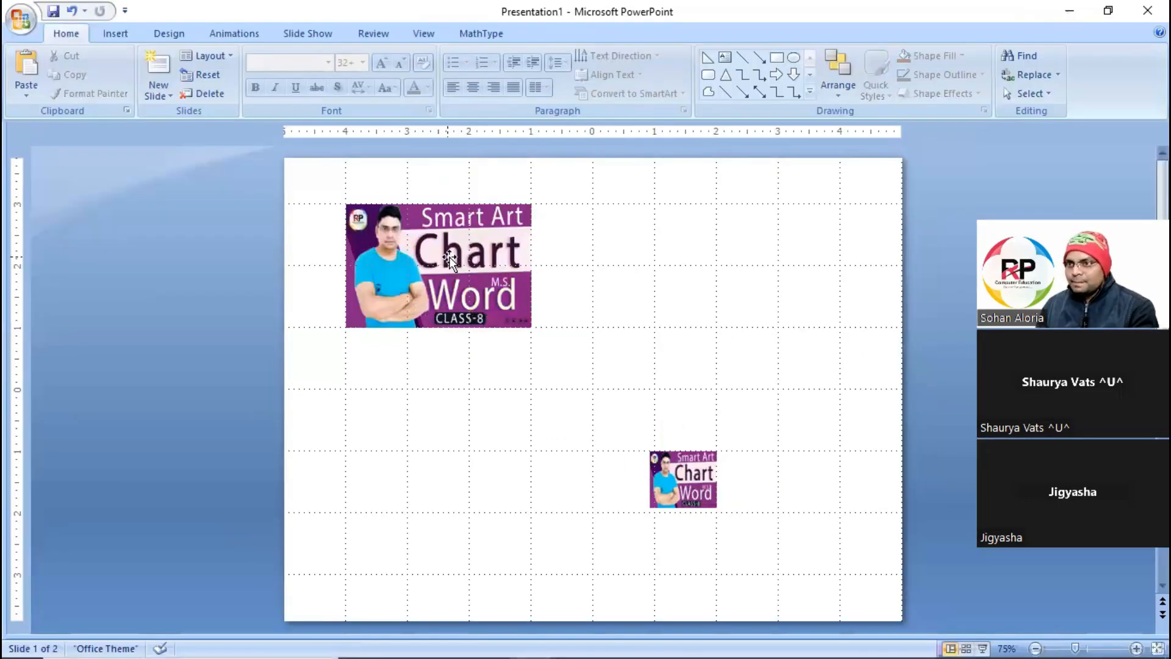
# Copy the small Class-8 picture from slide 1 to slide 2 and shift the copy one grid cell to the right.
pyautogui.click(696, 487)
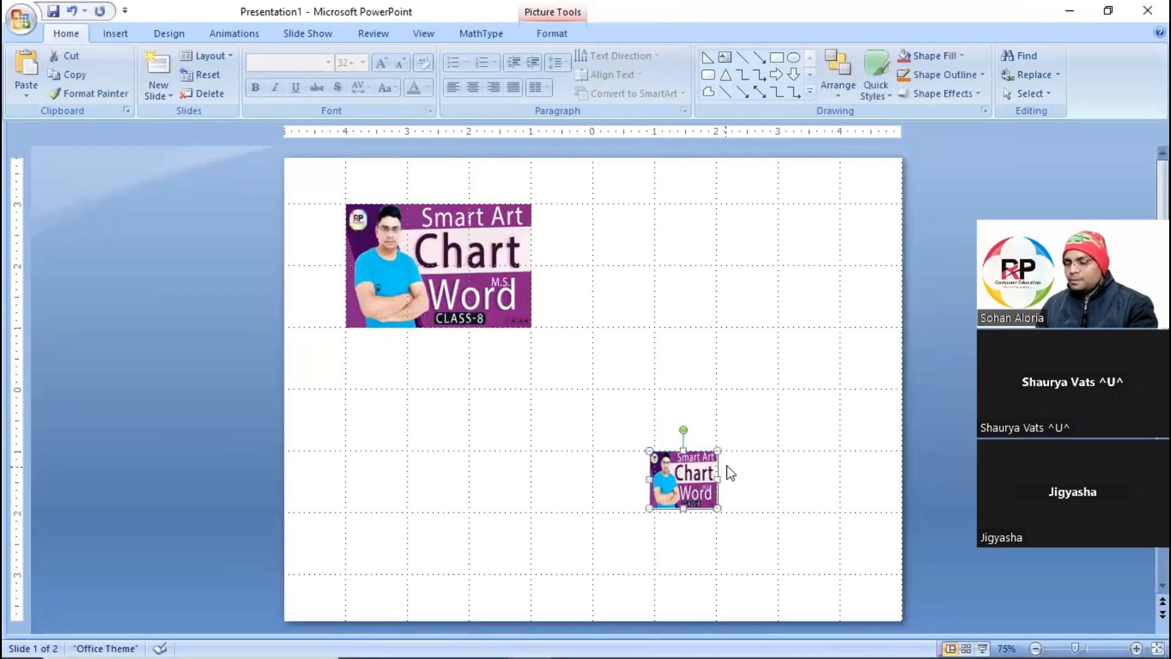
pyautogui.scroll(-1, 729, 471)
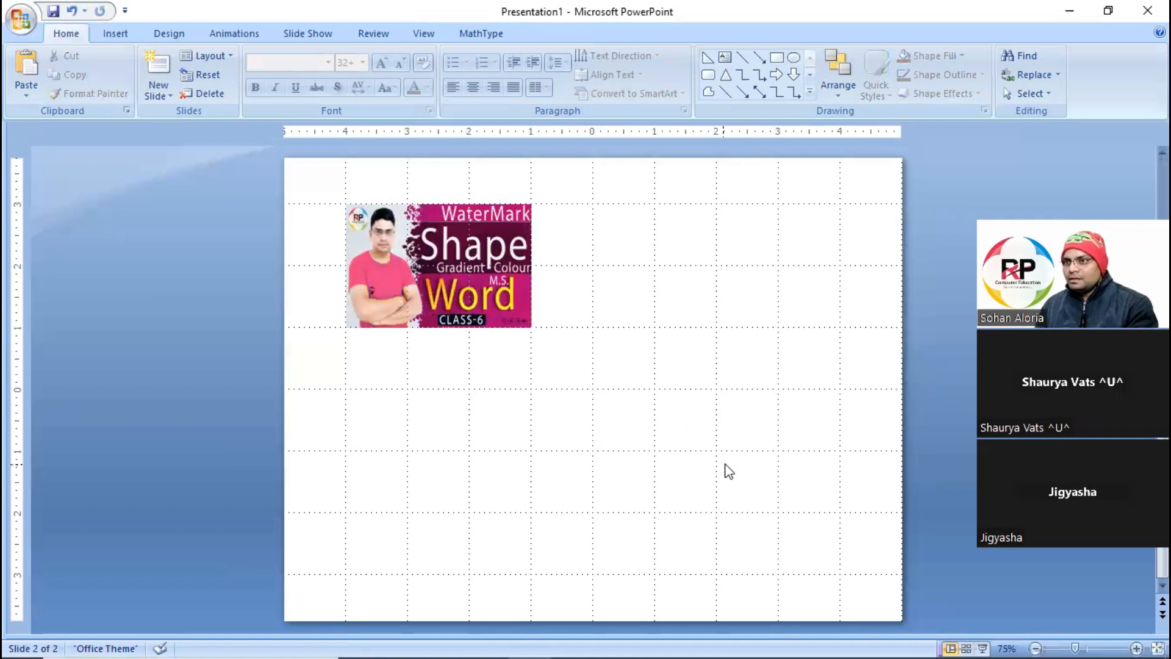
pyautogui.hotkey('ctrl', 'v')
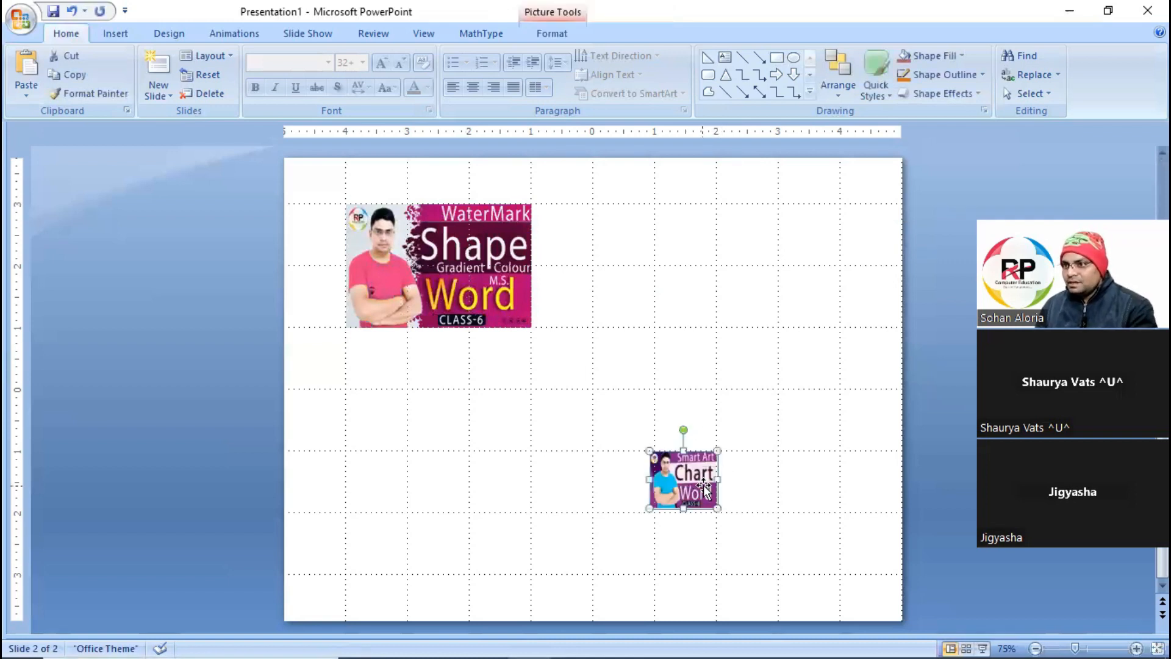
pyautogui.moveTo(685, 489); pyautogui.dragTo(779, 482)
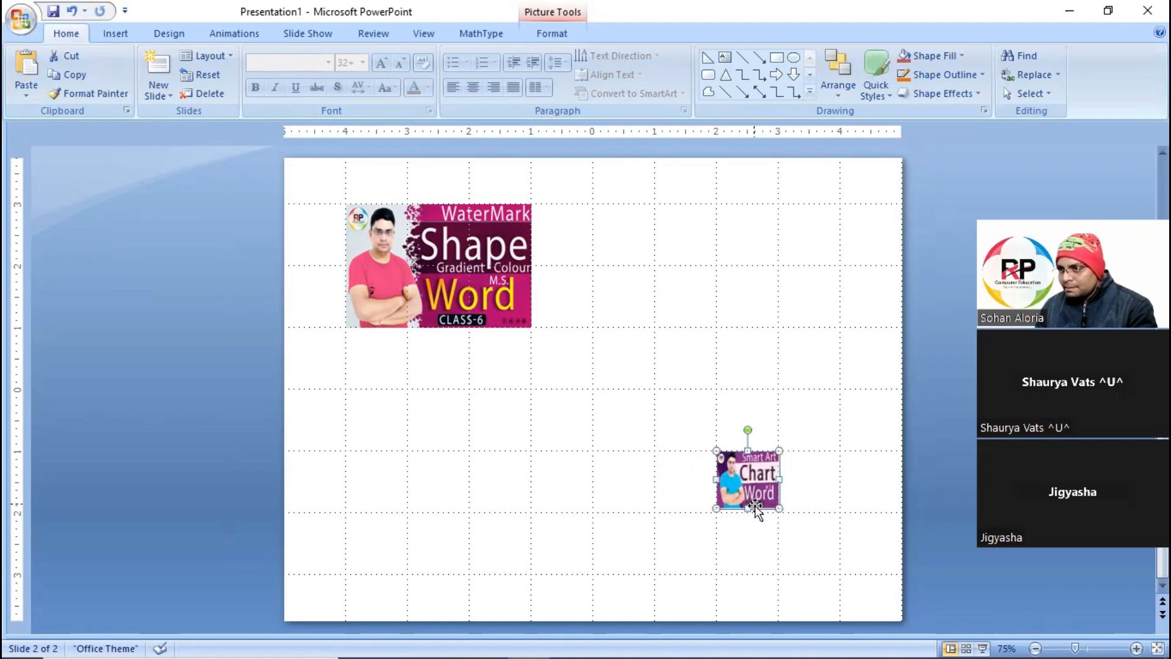
pyautogui.click(949, 414)
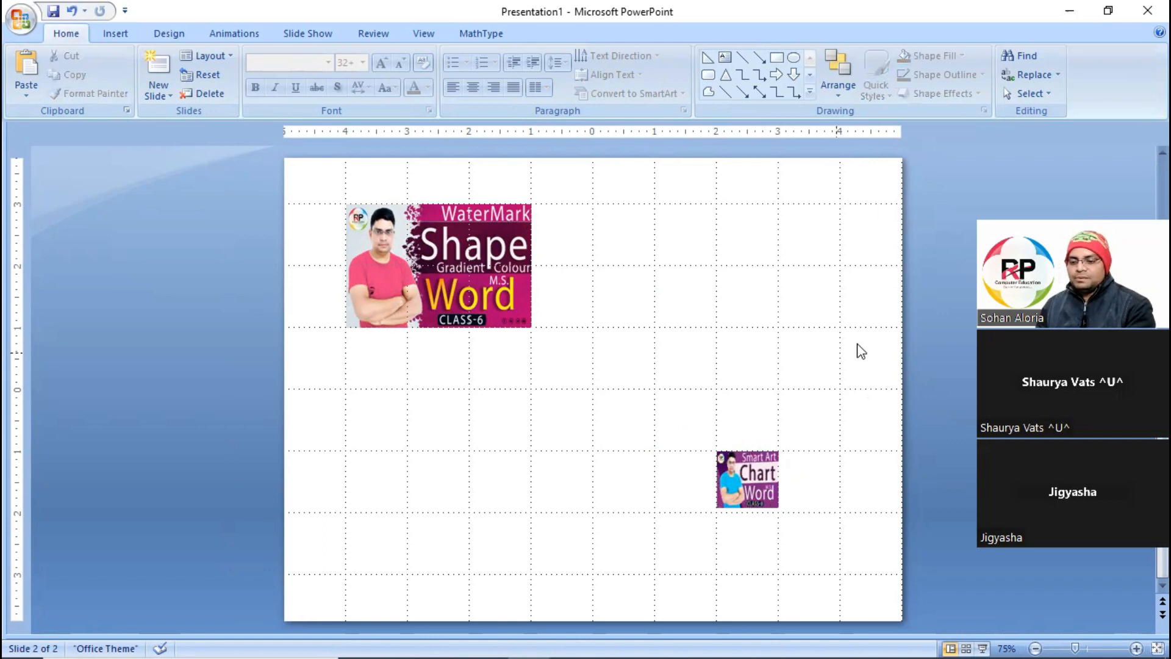
# Preview the slide show, then move slide 2's small Class-8 picture one grid cell left and fit it to a single cell.
pyautogui.press('F5')
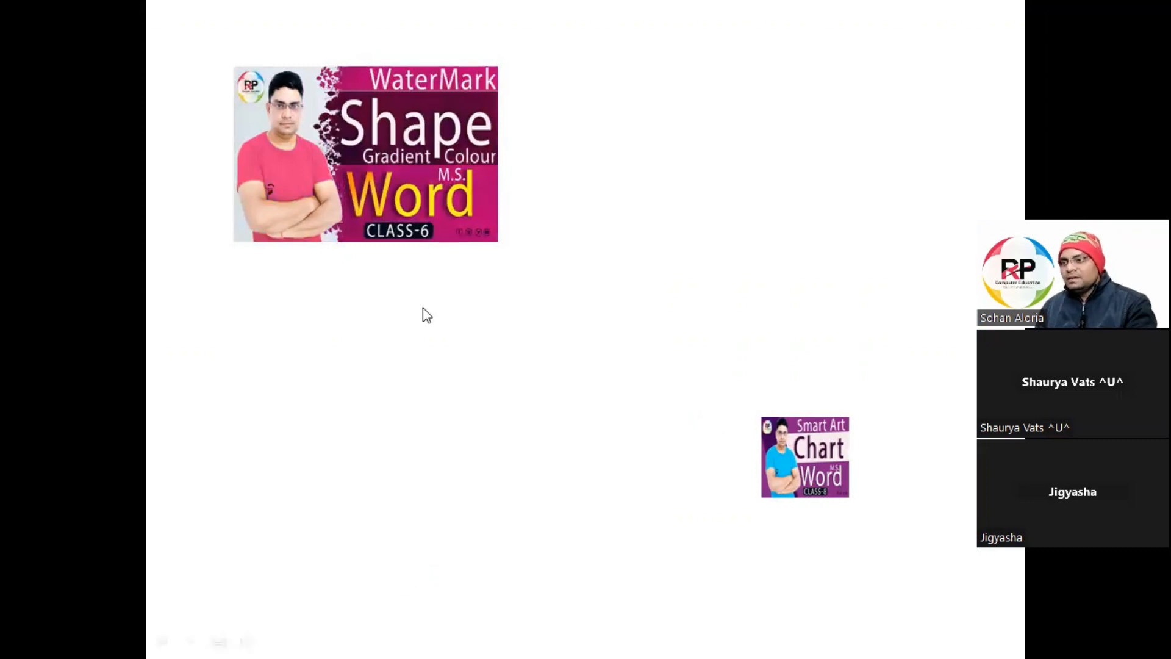
pyautogui.press('Escape')
pyautogui.click(736, 485)
pyautogui.moveTo(749, 488); pyautogui.dragTo(687, 486)
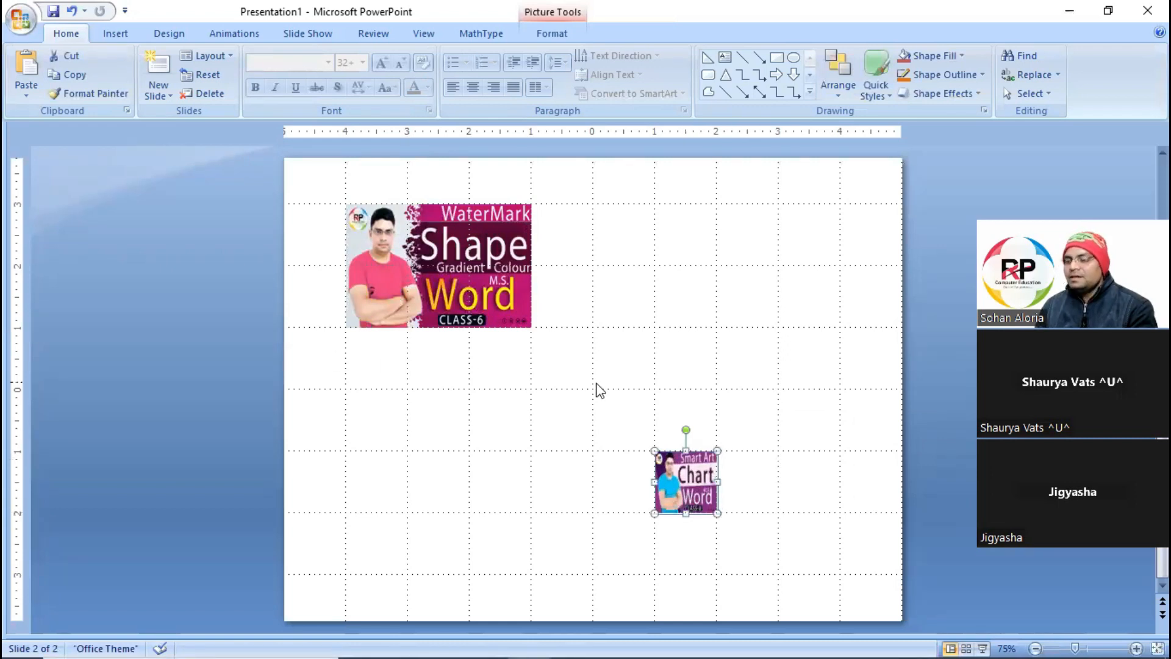
pyautogui.click(898, 236)
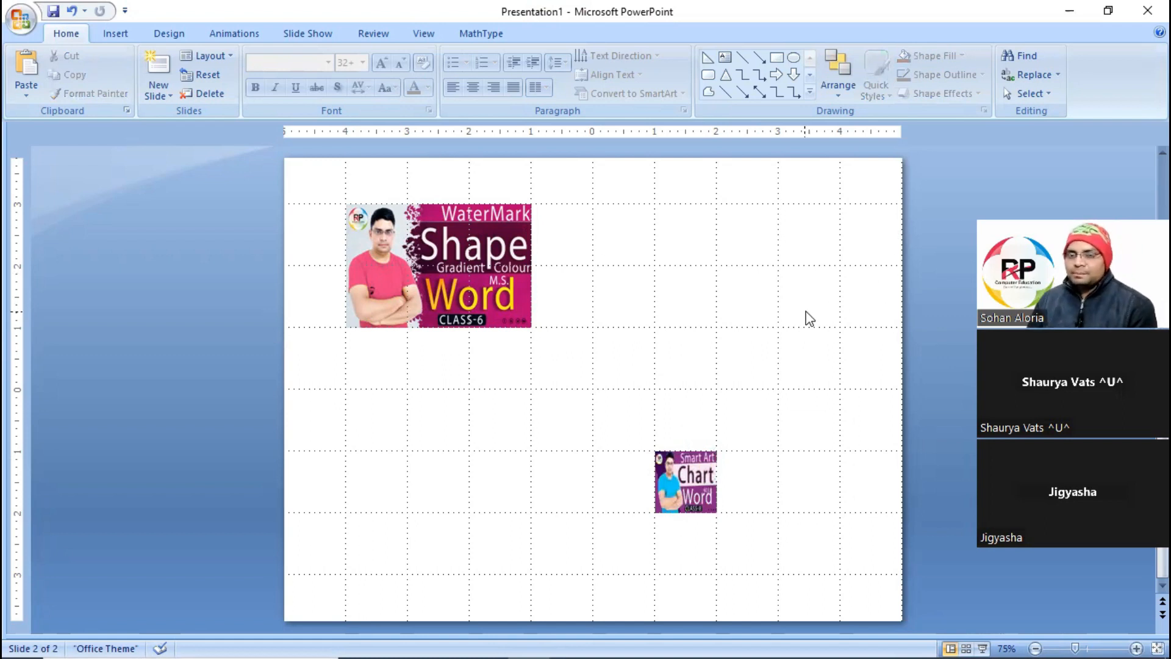
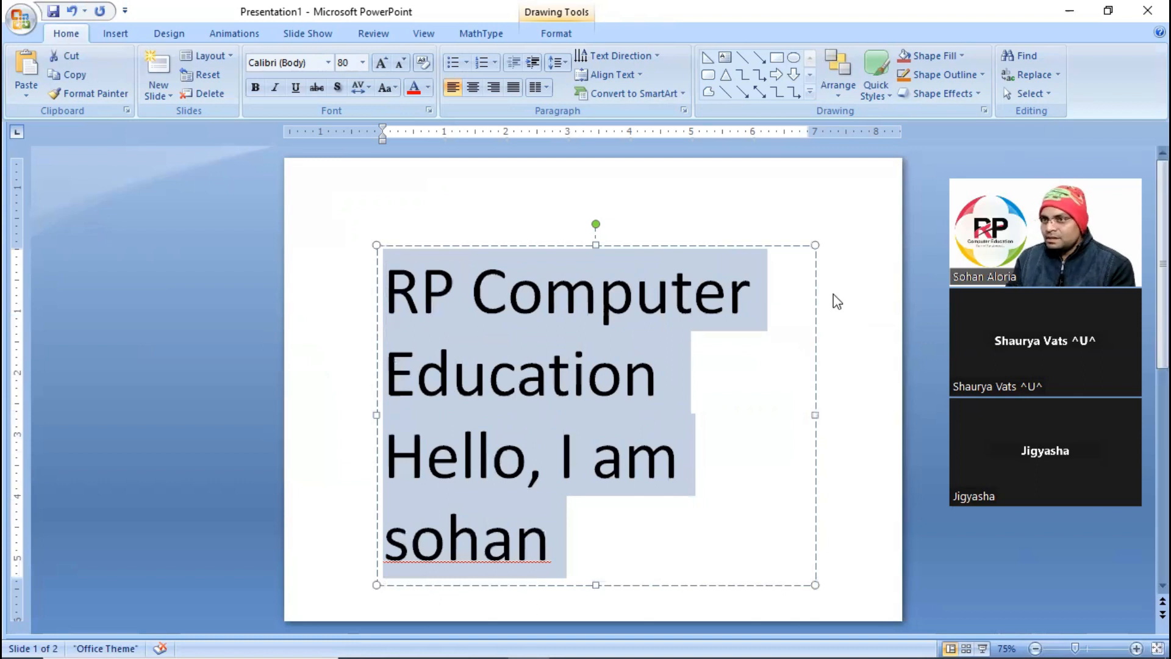
# Move the slide 1 text box toward the slide's upper-left area and enlarge its text to 115 points.
pyautogui.moveTo(517, 248); pyautogui.dragTo(491, 202)
pyautogui.hotkey('ctrl', 'shift', '.')
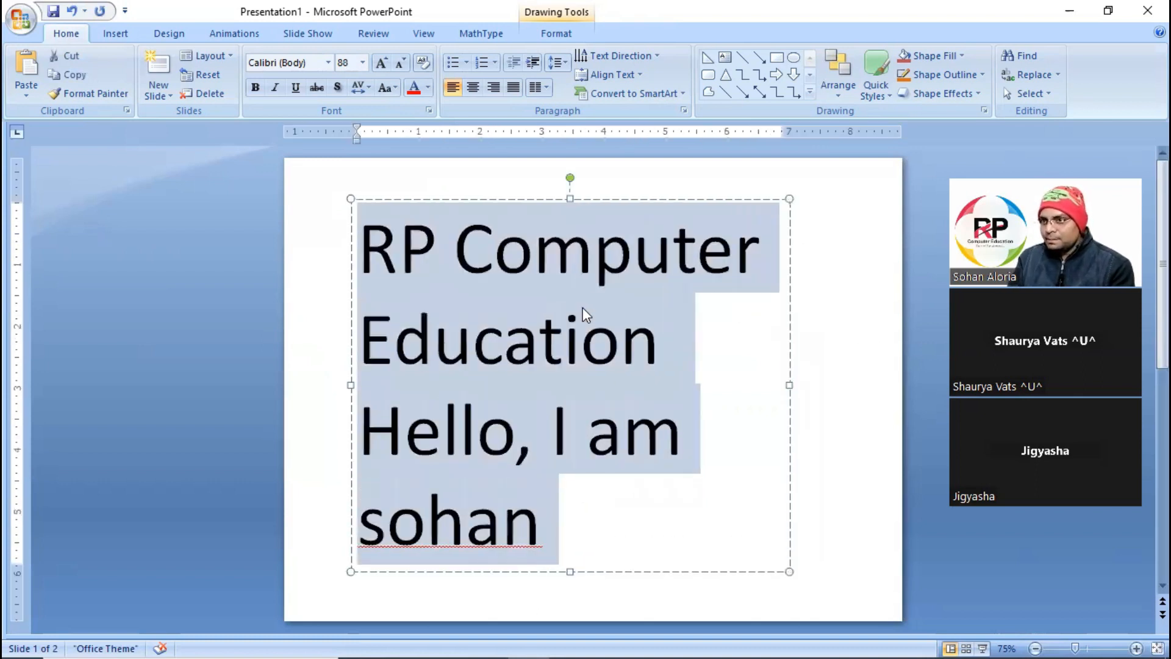
pyautogui.hotkey('ctrl', 'shift', '.')
pyautogui.hotkey('ctrl', 'shift', '.')
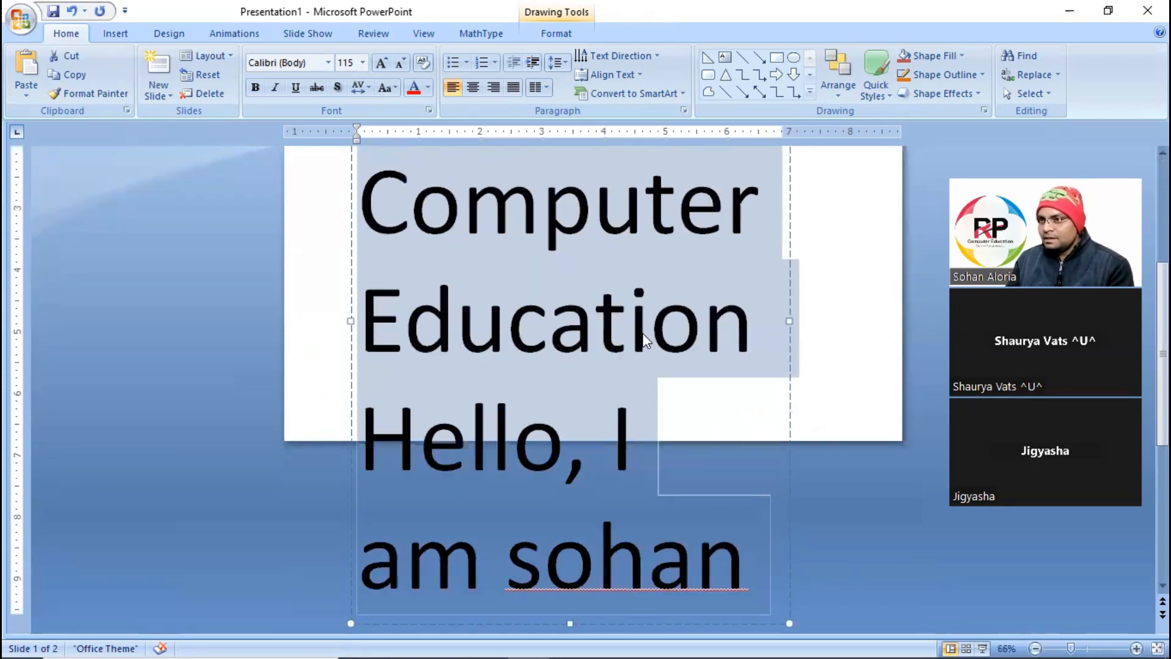
# Reduce all the text in slide 1's text box to 18 points.
pyautogui.scroll(-4, 644, 334)
pyautogui.hotkey('ctrl', 'shift', ',')
pyautogui.hotkey('ctrl', 'shift', ',')
pyautogui.hotkey('ctrl', 'shift', ',')
pyautogui.hotkey('ctrl', 'shift', ',')
pyautogui.hotkey('ctrl', 'shift', ',')
pyautogui.hotkey('ctrl', 'shift', ',')
pyautogui.hotkey('ctrl', 'shift', ',')
pyautogui.hotkey('ctrl', 'shift', ',')
pyautogui.hotkey('ctrl', 'shift', ',')
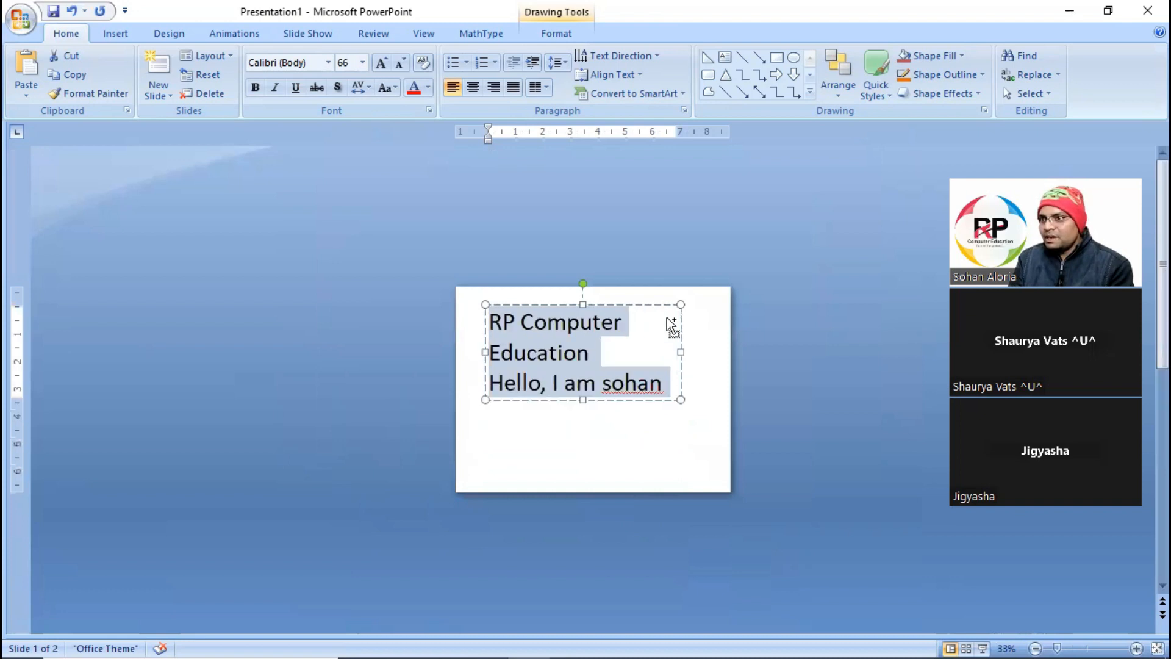
pyautogui.hotkey('ctrl', 'shift', ',')
pyautogui.hotkey('ctrl', 'shift', ',')
pyautogui.hotkey('ctrl', 'shift', ',')
pyautogui.hotkey('ctrl', 'shift', ',')
pyautogui.hotkey('ctrl', 'shift', ',')
pyautogui.hotkey('ctrl', 'shift', ',')
pyautogui.hotkey('ctrl', 'shift', ',')
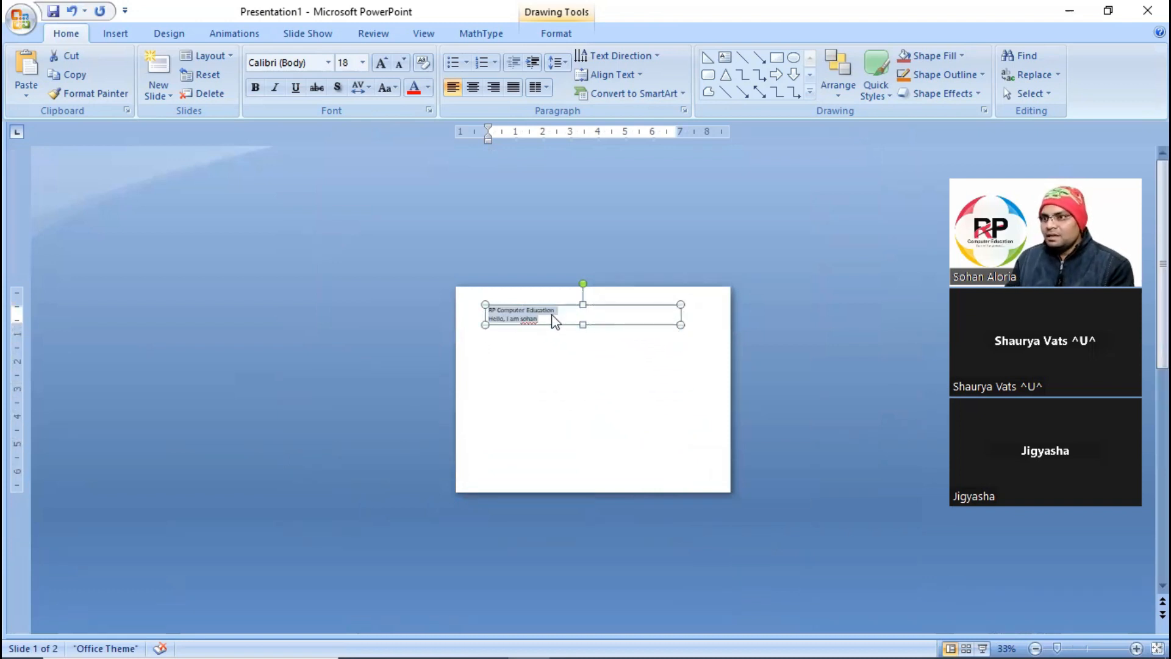
pyautogui.scroll(4, 555, 318)
# Join the text box's two paragraphs into one by removing the break after "RP Computer Education".
pyautogui.click(494, 232)
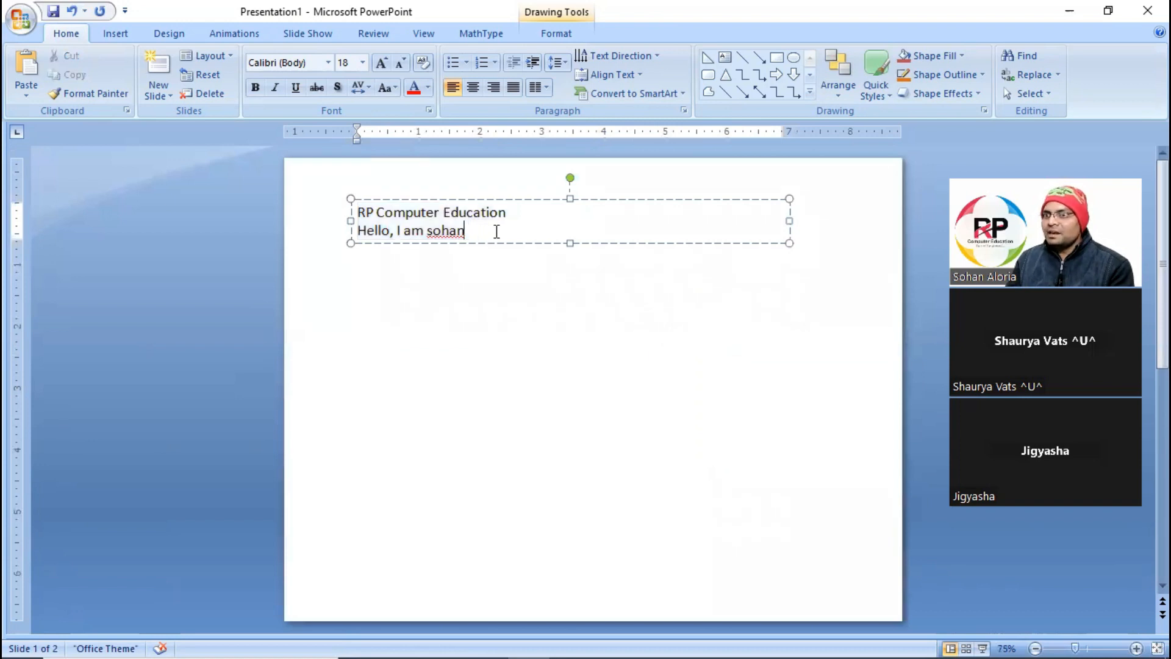
pyautogui.click(539, 218)
pyautogui.click(500, 215)
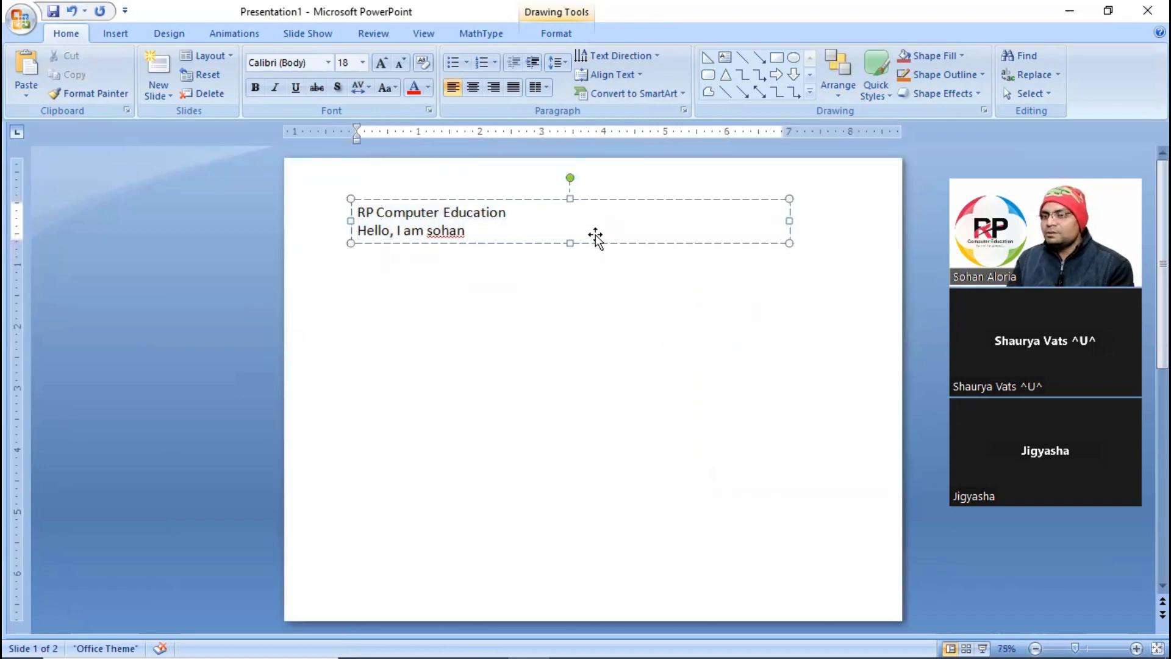
pyautogui.press('Delete')
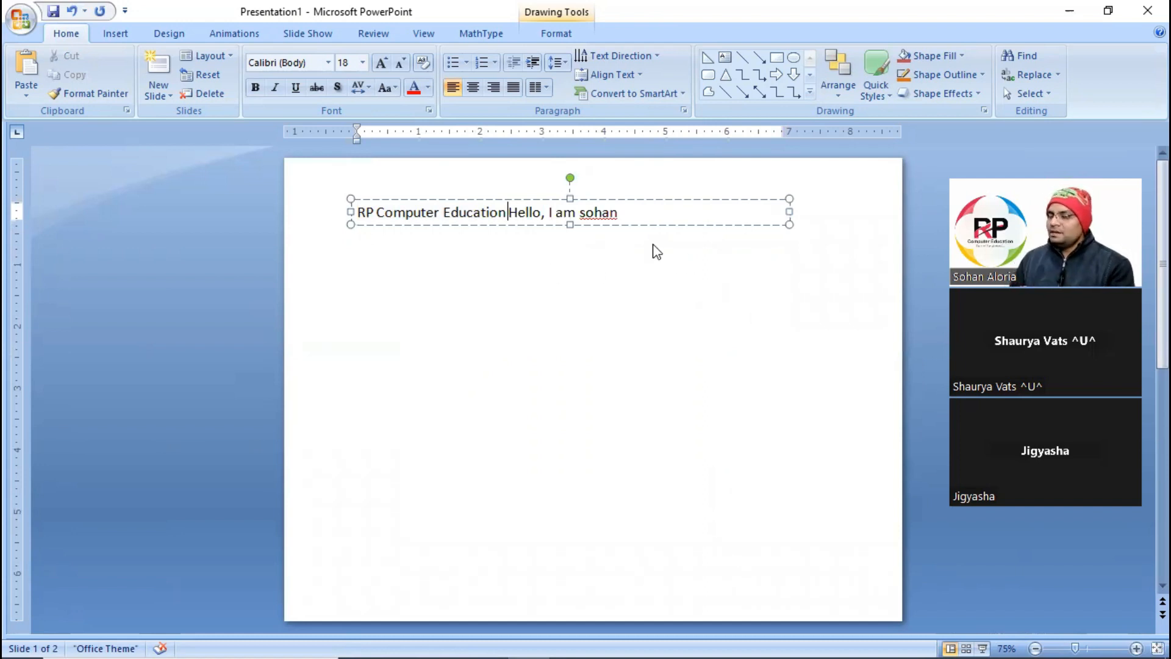
# Select all the text in the joined paragraph and enlarge it to 115 points.
pyautogui.hotkey('ctrl', 'a')
pyautogui.hotkey('ctrl', 'shift', '.')
pyautogui.hotkey('ctrl', 'shift', '.')
pyautogui.hotkey('ctrl', 'shift', '.')
pyautogui.hotkey('ctrl', 'shift', '.')
pyautogui.hotkey('ctrl', 'shift', '.')
pyautogui.hotkey('ctrl', 'shift', '.')
pyautogui.hotkey('ctrl', 'shift', '.')
pyautogui.hotkey('ctrl', 'shift', '.')
pyautogui.hotkey('ctrl', 'shift', '.')
pyautogui.hotkey('ctrl', 'shift', '.')
pyautogui.hotkey('ctrl', 'shift', '.')
pyautogui.hotkey('ctrl', 'shift', '.')
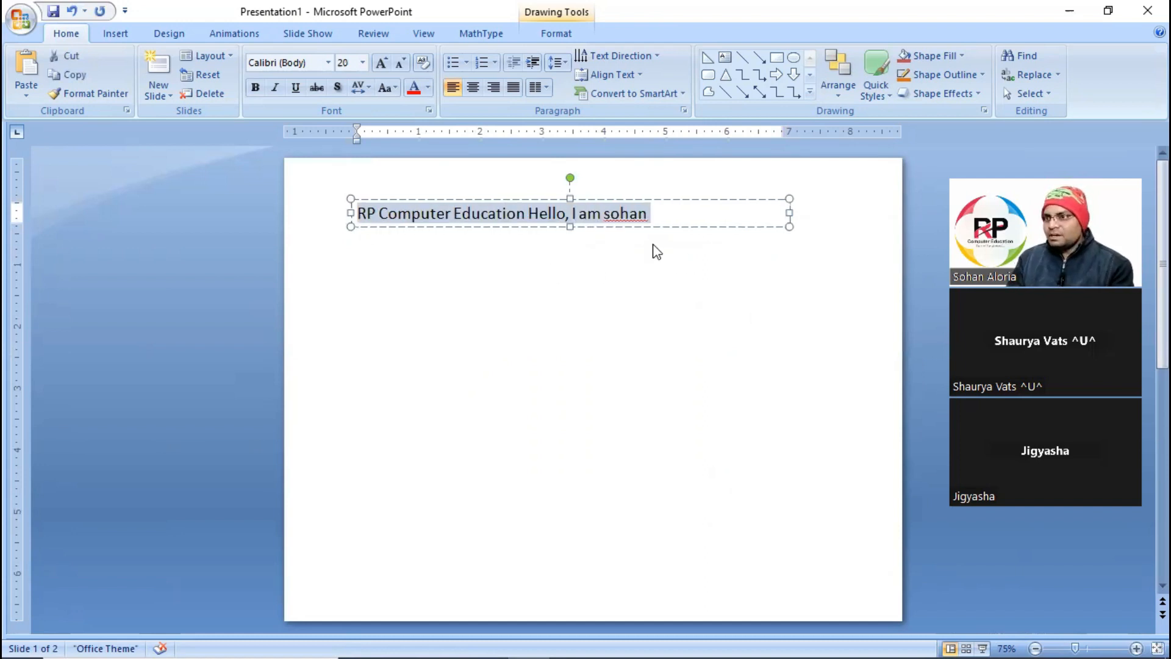
pyautogui.hotkey('ctrl', 'shift', '.')
pyautogui.hotkey('ctrl', 'shift', '.')
pyautogui.hotkey('ctrl', 'shift', '.')
pyautogui.hotkey('ctrl', 'shift', '.')
pyautogui.hotkey('ctrl', 'shift', '.')
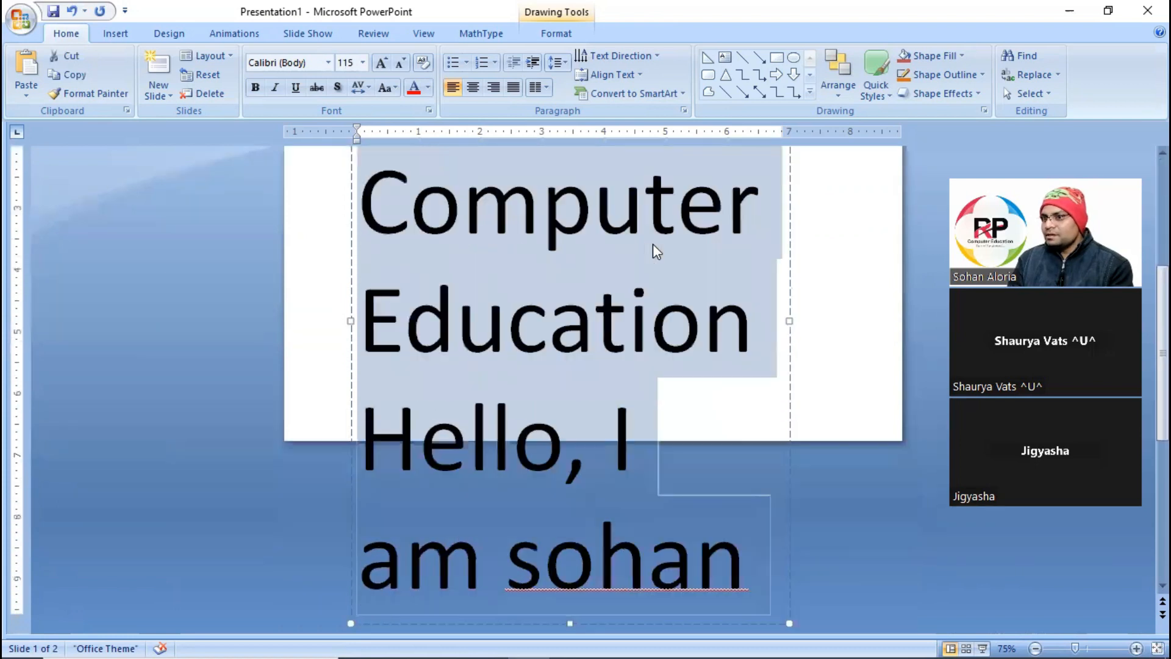
# Reduce the joined paragraph's text to 36 points.
pyautogui.hotkey('ctrl', 'shift', ',')
pyautogui.hotkey('ctrl', 'shift', ',')
pyautogui.hotkey('ctrl', 'shift', ',')
pyautogui.hotkey('ctrl', 'shift', ',')
pyautogui.hotkey('ctrl', 'shift', ',')
pyautogui.hotkey('ctrl', 'shift', ',')
pyautogui.hotkey('ctrl', 'shift', ',')
pyautogui.hotkey('ctrl', 'shift', ',')
pyautogui.hotkey('ctrl', 'shift', ',')
pyautogui.hotkey('ctrl', 'shift', ',')
pyautogui.hotkey('ctrl', 'shift', ',')
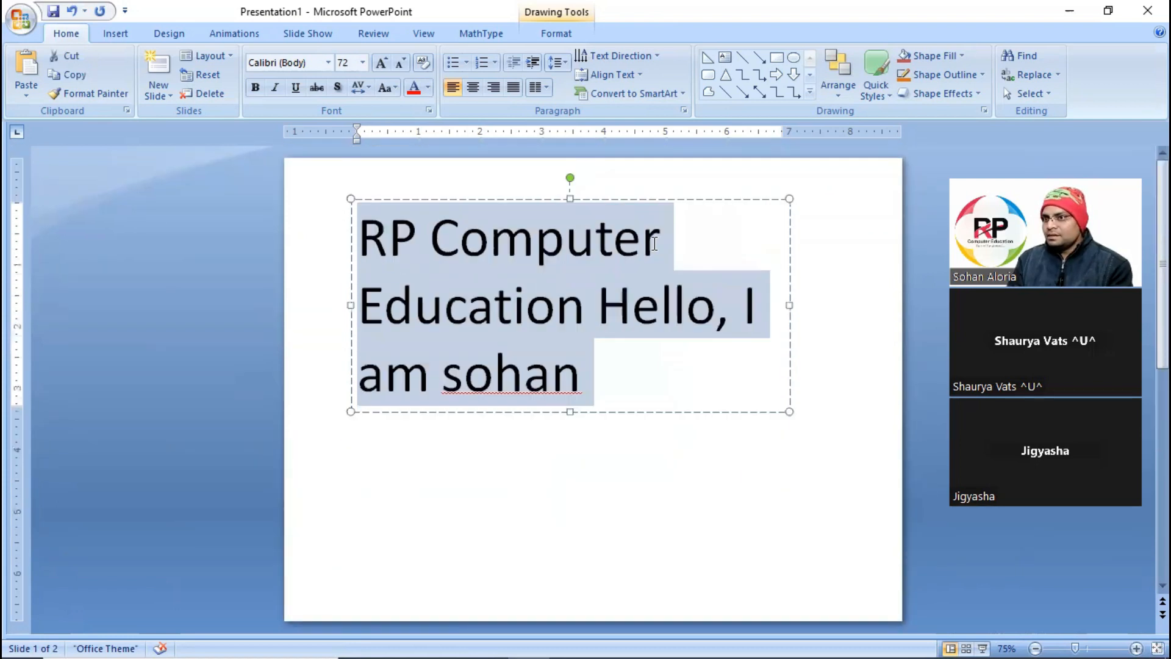
pyautogui.press('Left')
pyautogui.press('Left')
pyautogui.press('Left')
pyautogui.press('Left')
pyautogui.press('Left')
pyautogui.press('Left')
pyautogui.press('Left')
pyautogui.press('Left')
pyautogui.press('Left')
pyautogui.press('Left')
pyautogui.press('Left')
pyautogui.press('Left')
pyautogui.press('Left')
pyautogui.press('Left')
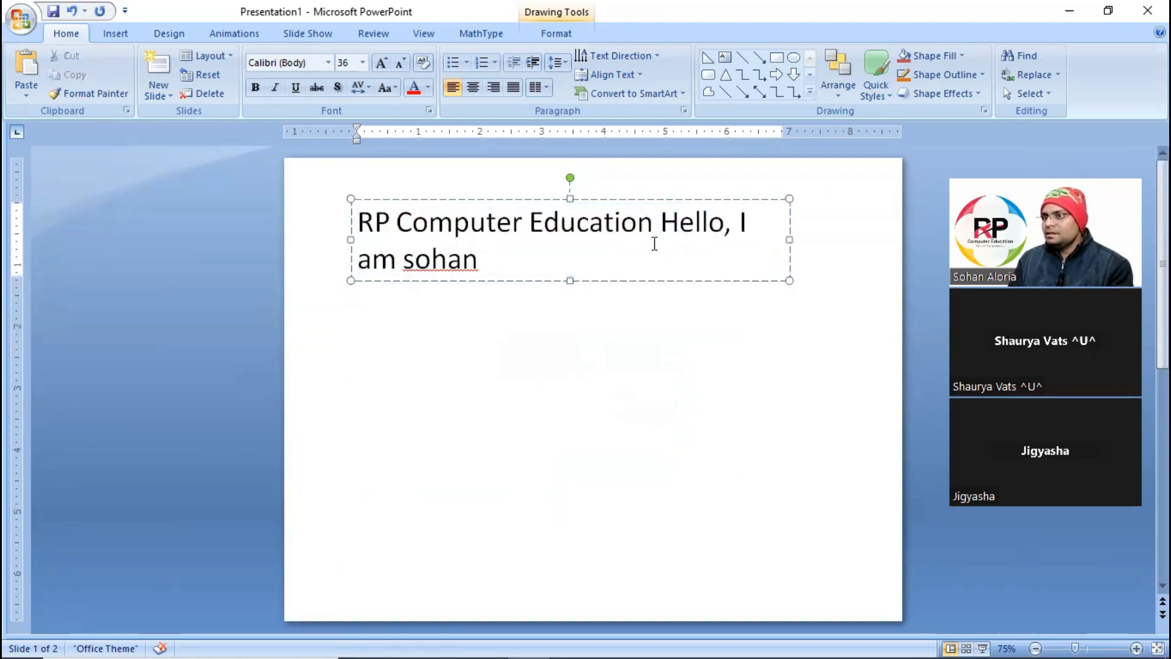
# Delete the whole text box from slide 1.
pyautogui.hotkey('ctrl', 'a')
pyautogui.press('Escape')
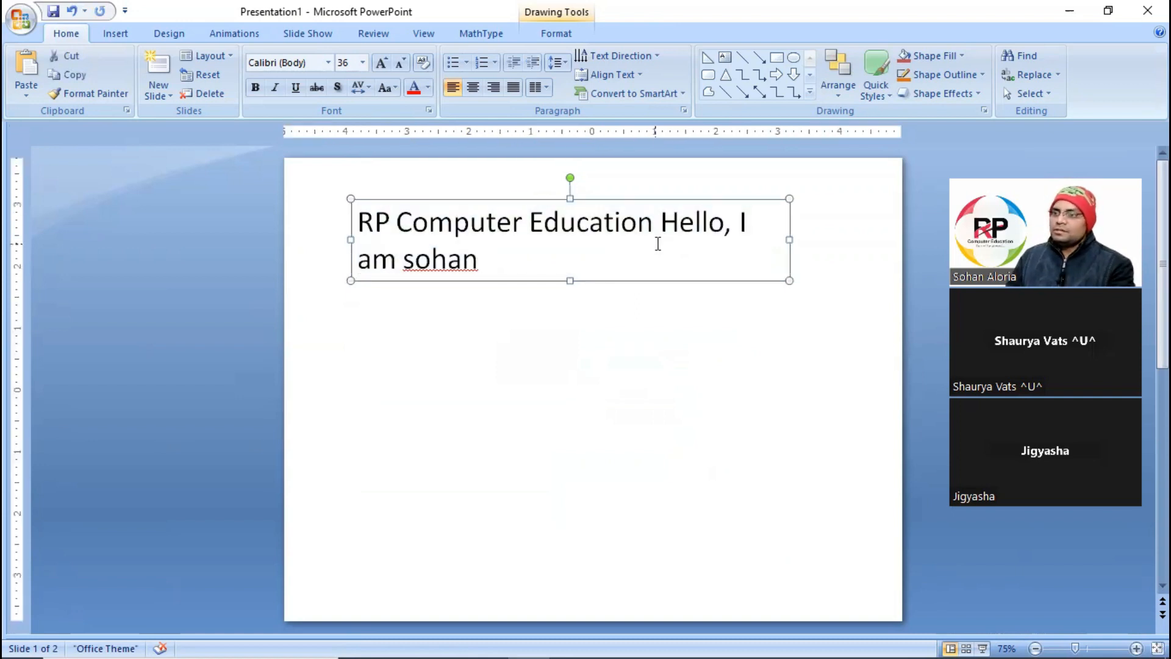
pyautogui.press('Delete')
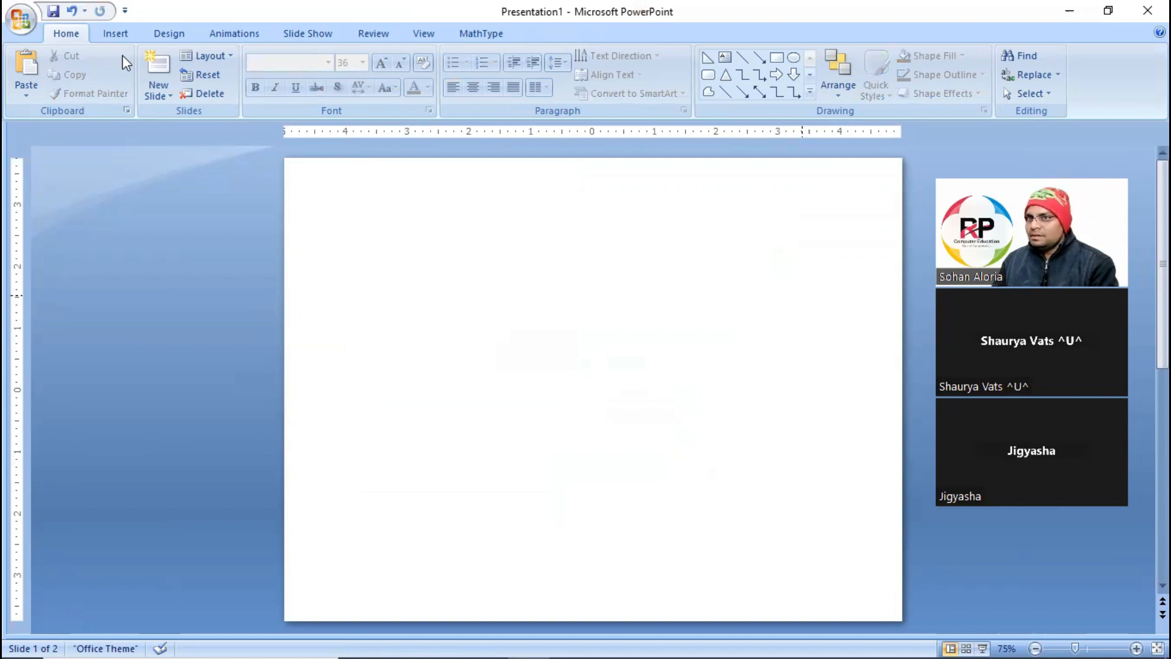
# Open the Clip Art library, search it for "ball" and browse the clips.
pyautogui.click(115, 34)
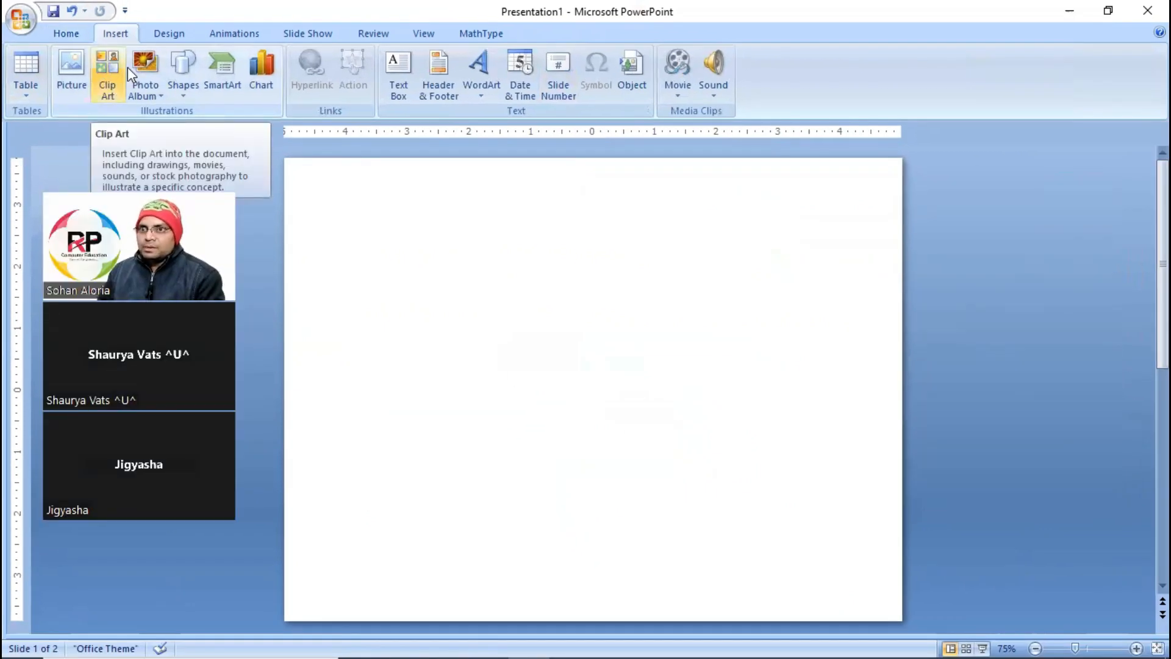
pyautogui.click(107, 67)
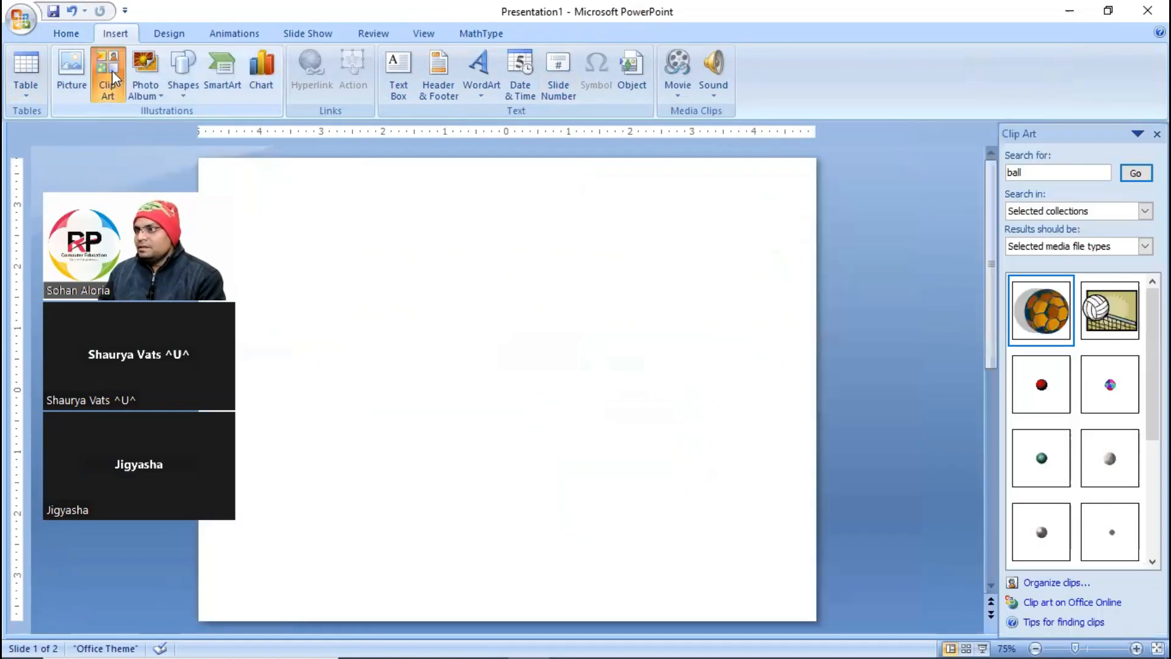
pyautogui.click(1054, 175)
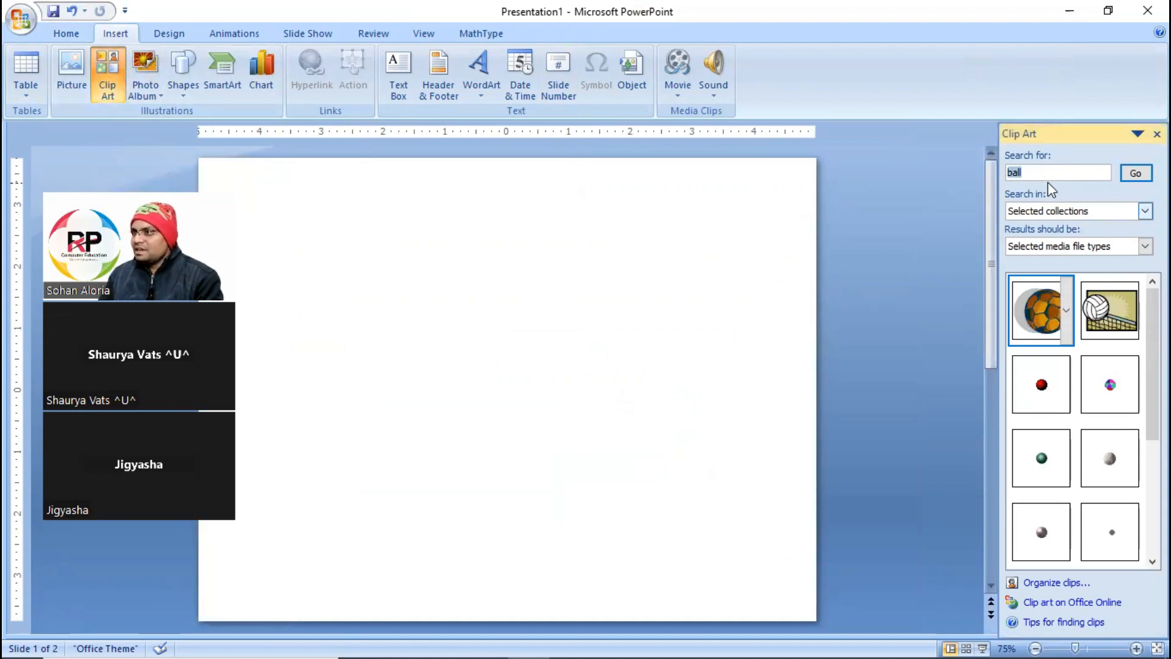
pyautogui.click(1136, 175)
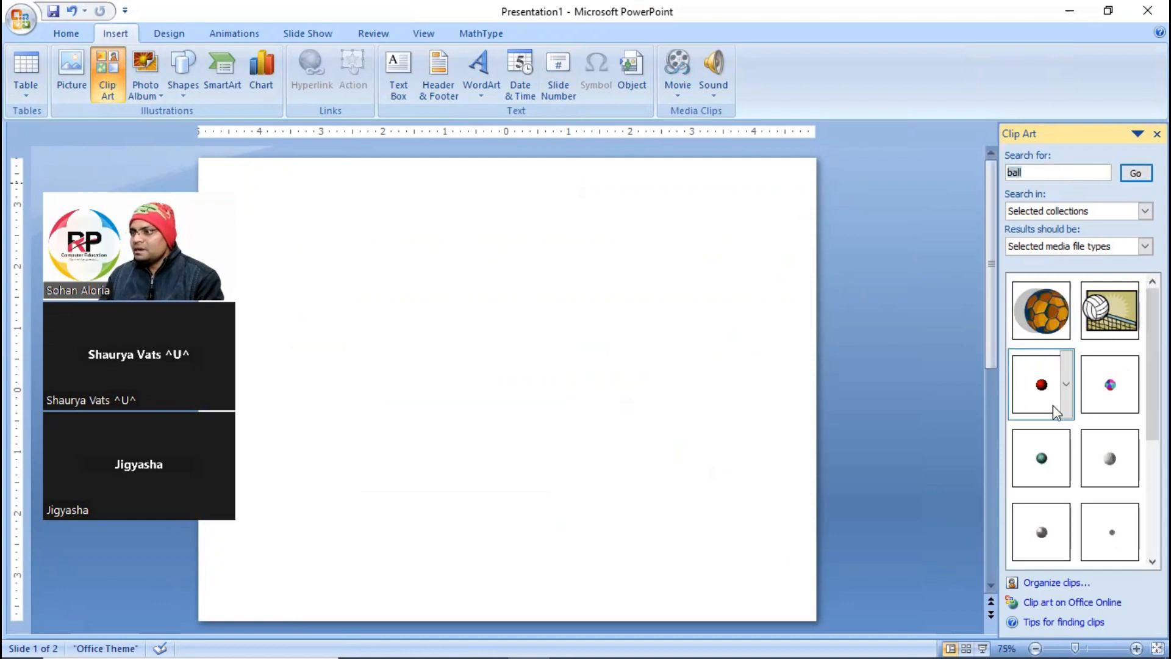
pyautogui.scroll(-3, 1142, 354)
pyautogui.scroll(3, 1142, 300)
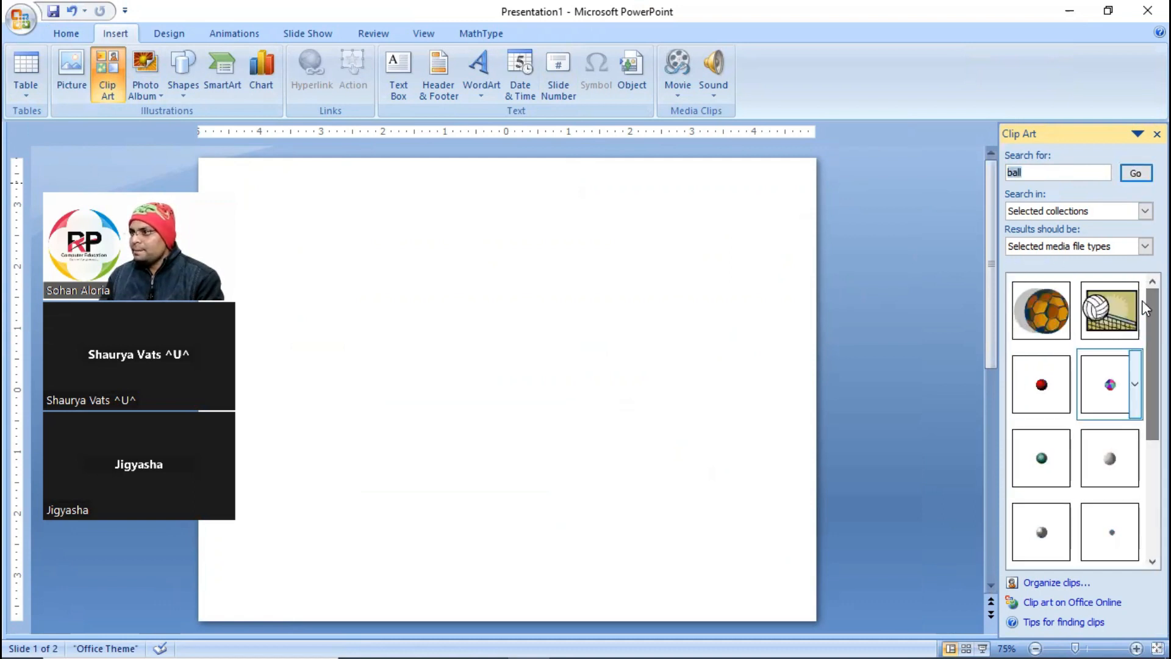
# Search the clip art for "car" and place the green race car clip on slide 1.
pyautogui.write('car')
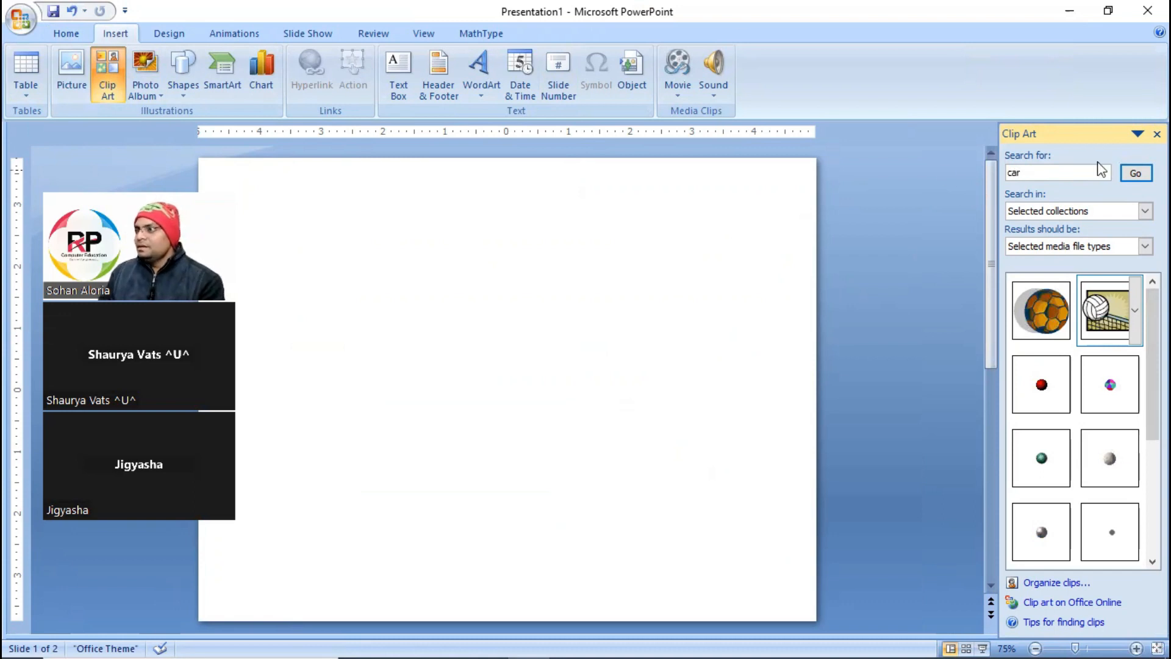
pyautogui.click(1135, 173)
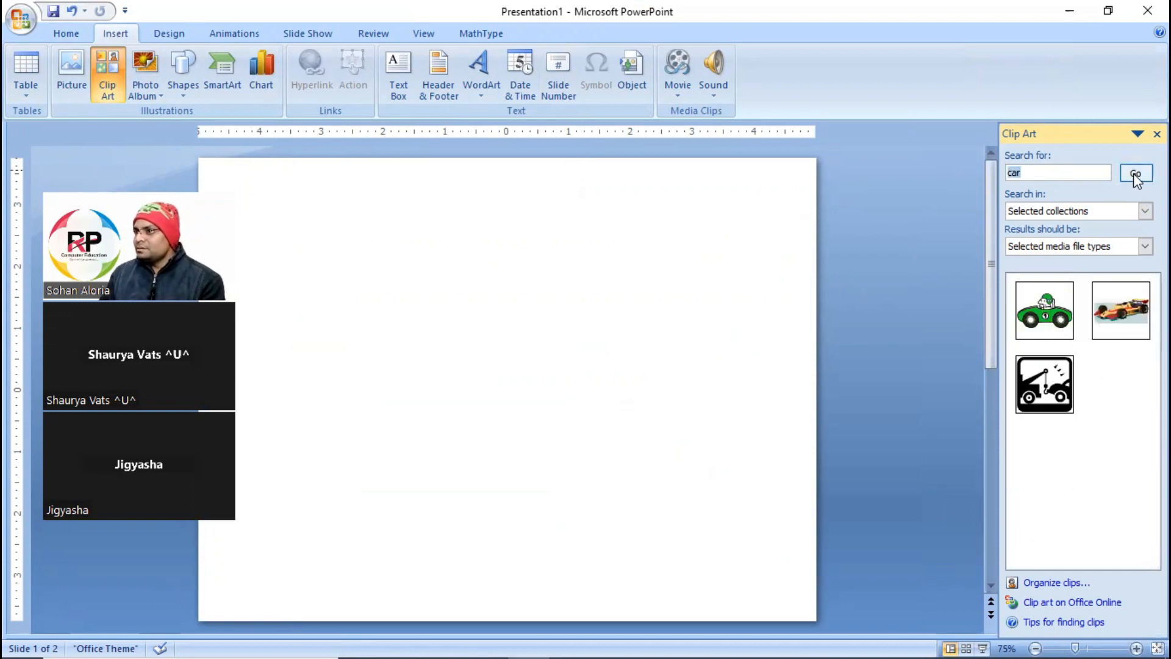
pyautogui.rightClick(1050, 319)
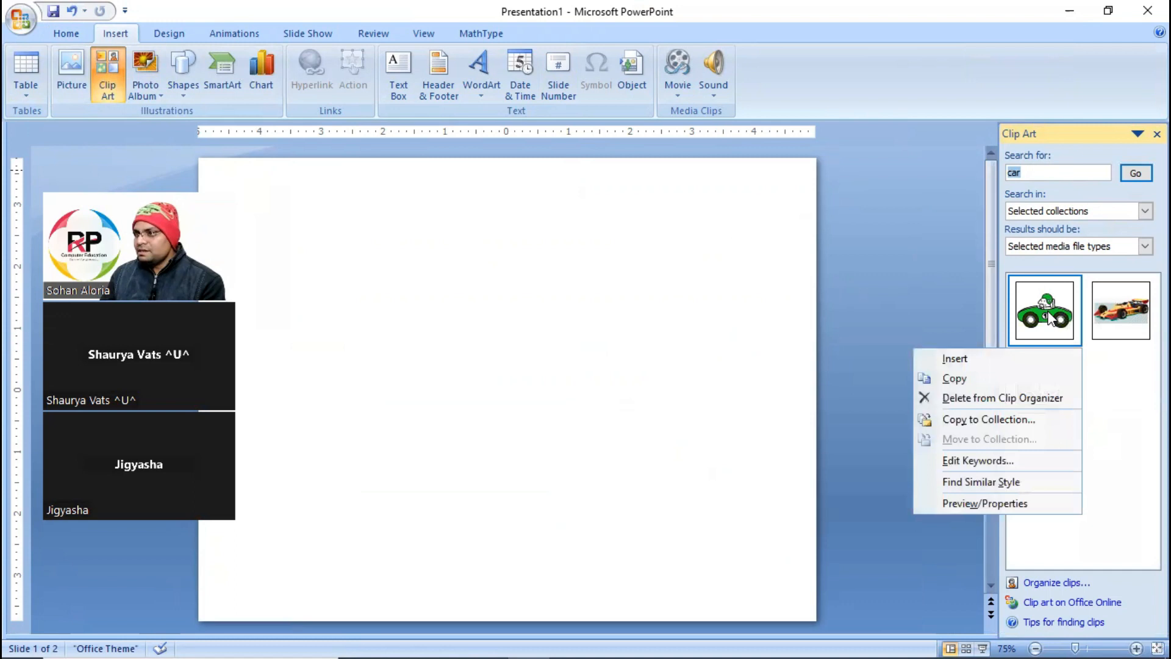
pyautogui.click(954, 360)
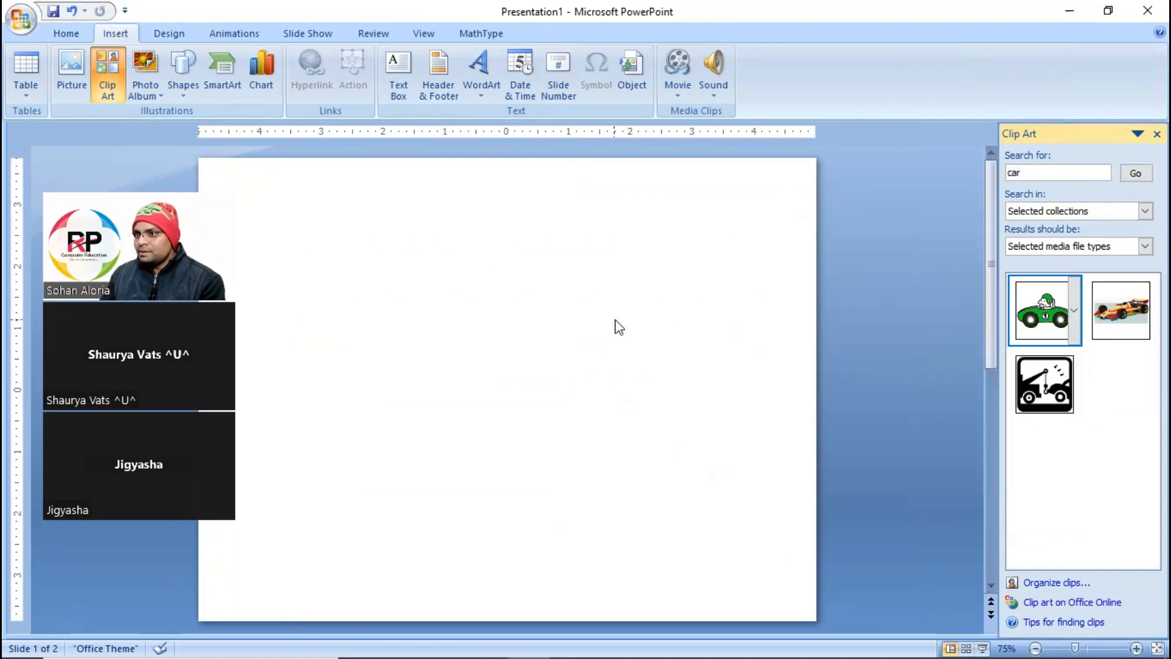
pyautogui.moveTo(1052, 322); pyautogui.dragTo(652, 349)
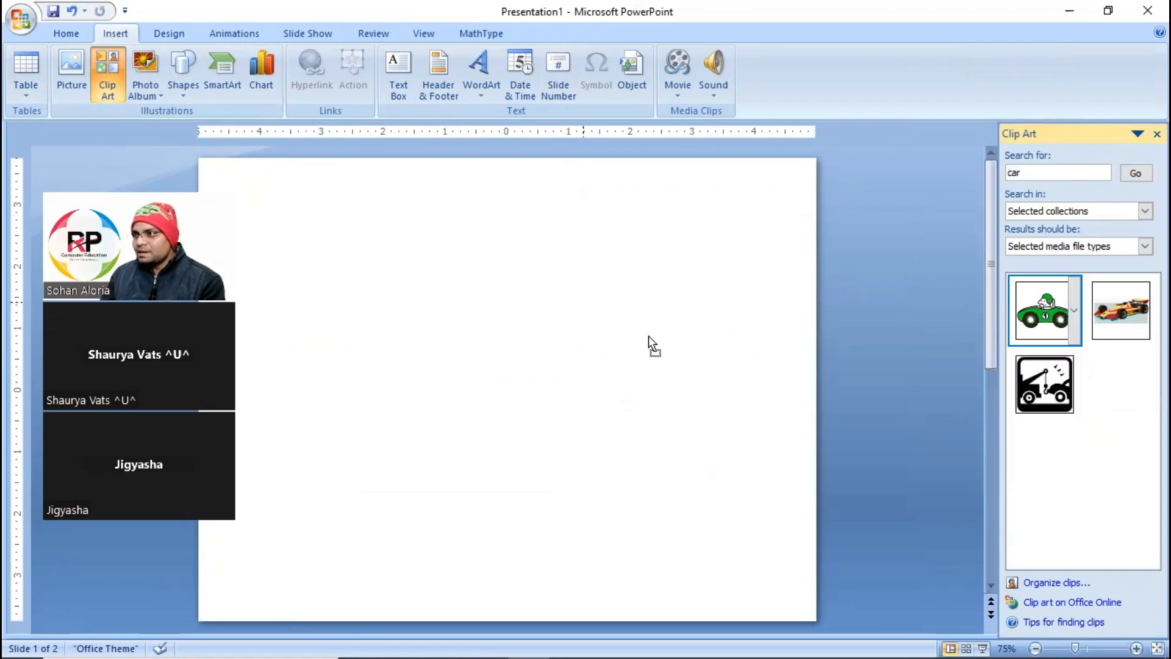
pyautogui.moveTo(638, 301)
pyautogui.mouseDown()
pyautogui.moveTo(632, 354)
pyautogui.moveTo(625, 316)
pyautogui.mouseUp()
# Add the tow truck clip and the yellow-red racing car clip to the slide below the green car.
pyautogui.moveTo(1044, 388); pyautogui.dragTo(445, 425)
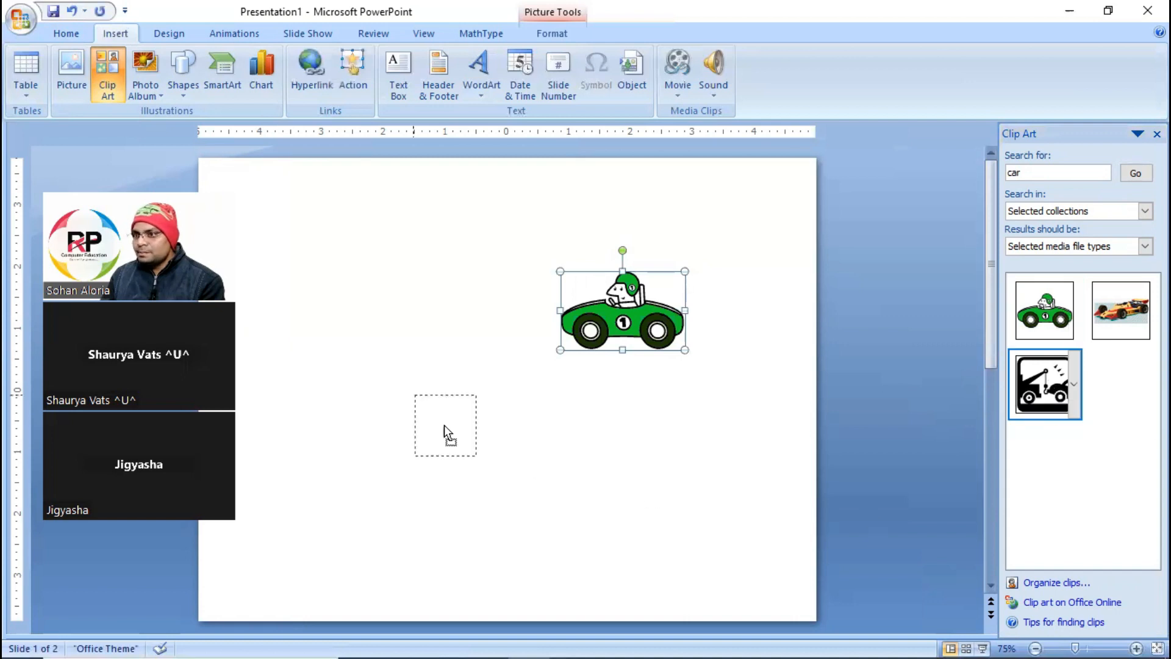
pyautogui.moveTo(515, 430); pyautogui.dragTo(518, 430)
pyautogui.moveTo(1121, 310); pyautogui.dragTo(657, 479)
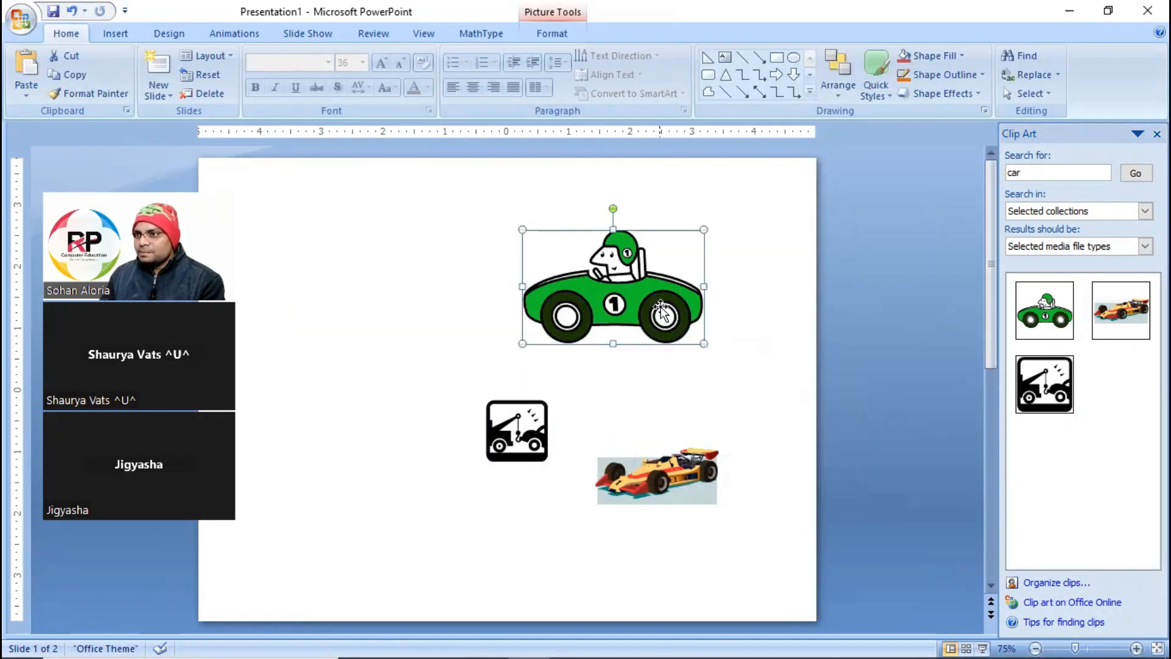
# Ungroup the green car picture, convert it to a Microsoft Office drawing object, and ungroup it again into separate parts.
pyautogui.rightClick(652, 301)
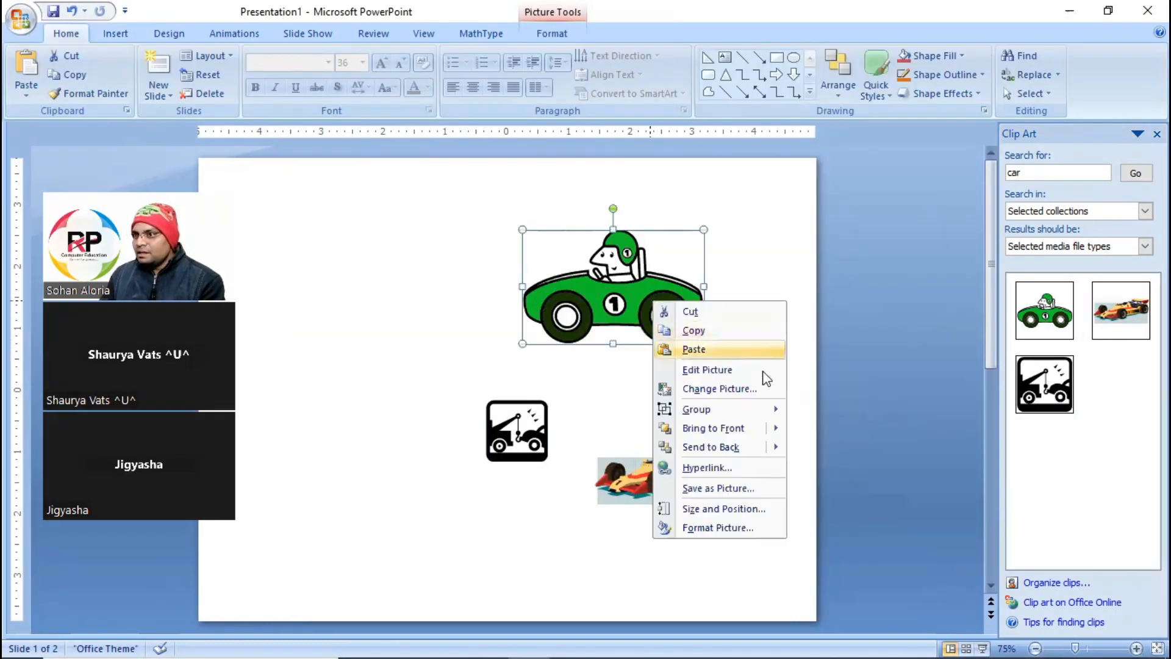
pyautogui.moveTo(775, 414)
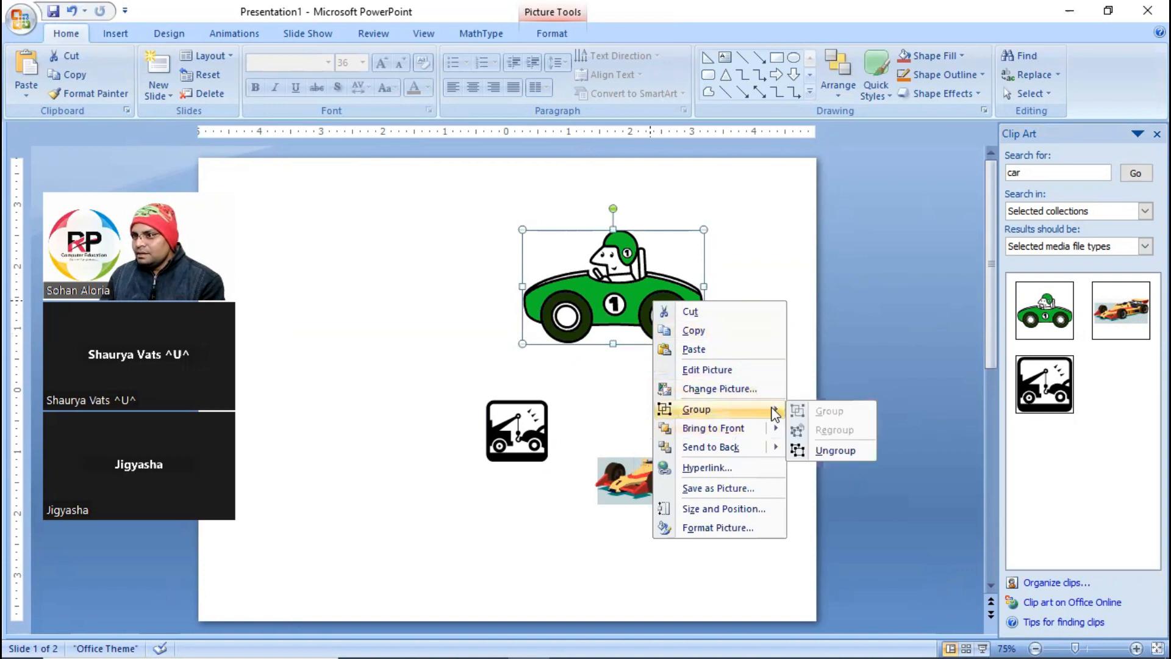
pyautogui.click(833, 452)
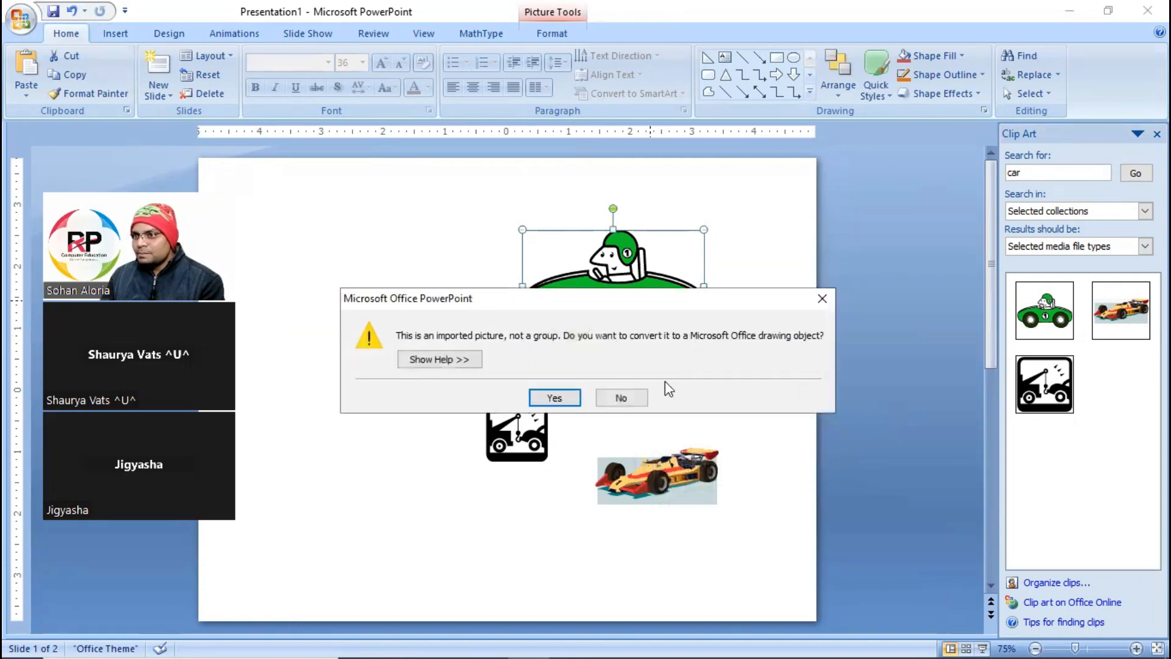
pyautogui.click(555, 398)
pyautogui.moveTo(549, 299); pyautogui.dragTo(471, 294)
pyautogui.rightClick(532, 291)
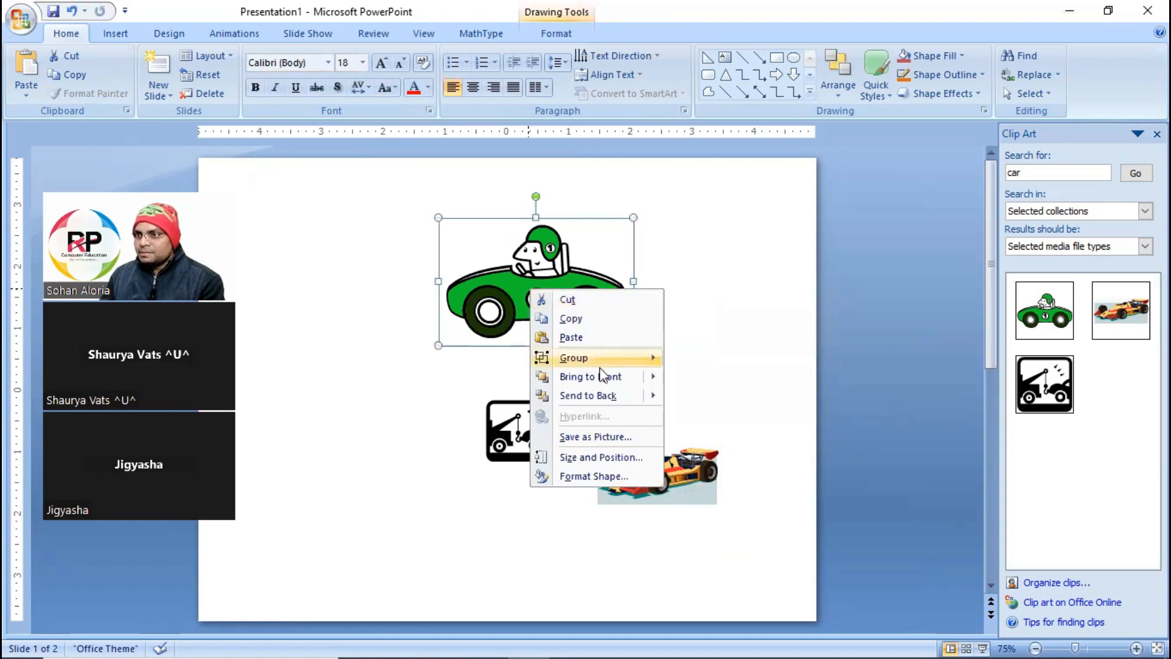
pyautogui.moveTo(640, 357)
pyautogui.click(736, 403)
# Pull the ungrouped green car apart by moving its body, outline, wheels and helmet pieces to separate spots on the slide.
pyautogui.click(583, 280)
pyautogui.moveTo(568, 290); pyautogui.dragTo(693, 249)
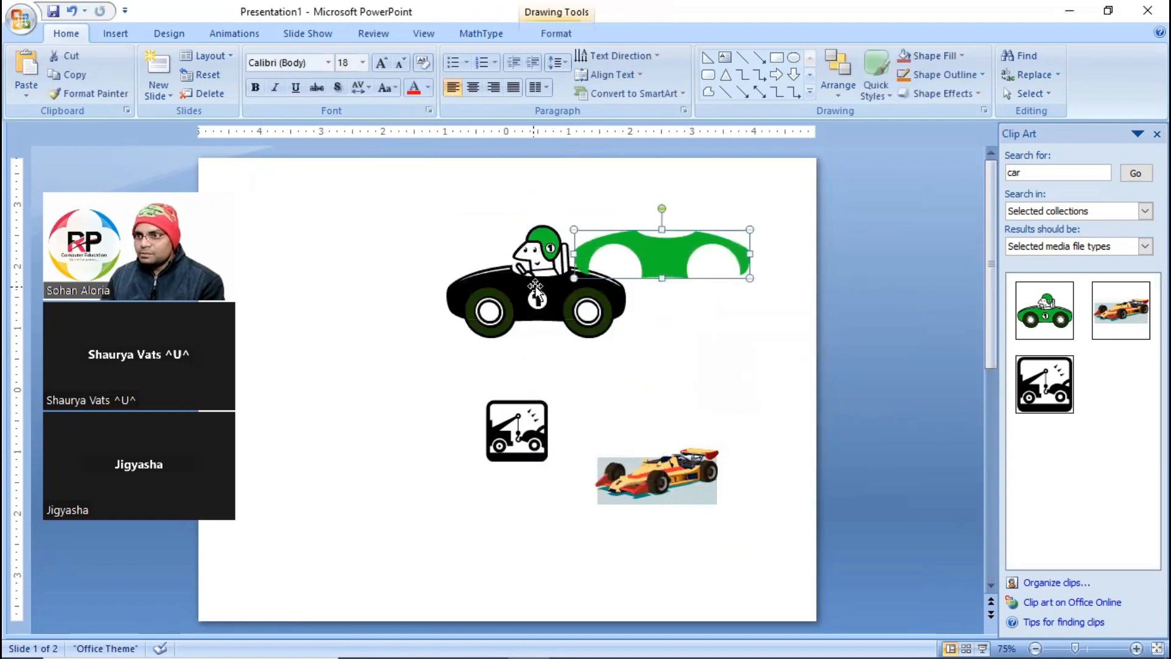
pyautogui.moveTo(536, 289); pyautogui.dragTo(380, 252)
pyautogui.moveTo(497, 276); pyautogui.dragTo(749, 326)
pyautogui.moveTo(595, 314); pyautogui.dragTo(582, 353)
pyautogui.moveTo(488, 319); pyautogui.dragTo(458, 229)
pyautogui.moveTo(485, 308); pyautogui.dragTo(504, 325)
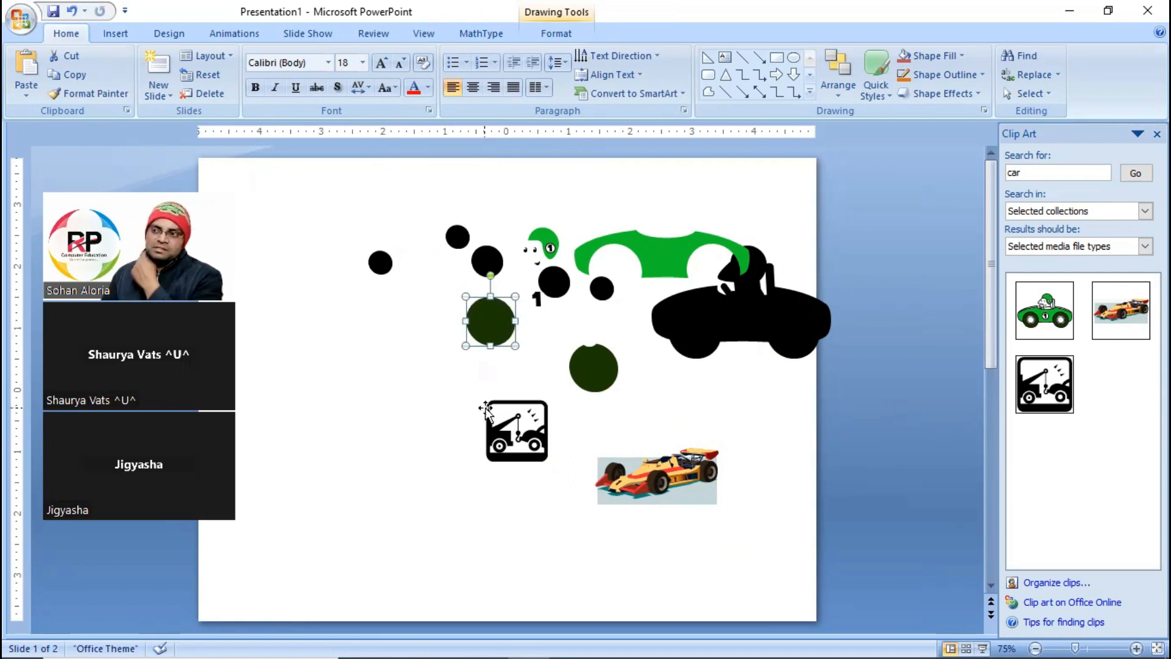
pyautogui.moveTo(547, 244); pyautogui.dragTo(598, 225)
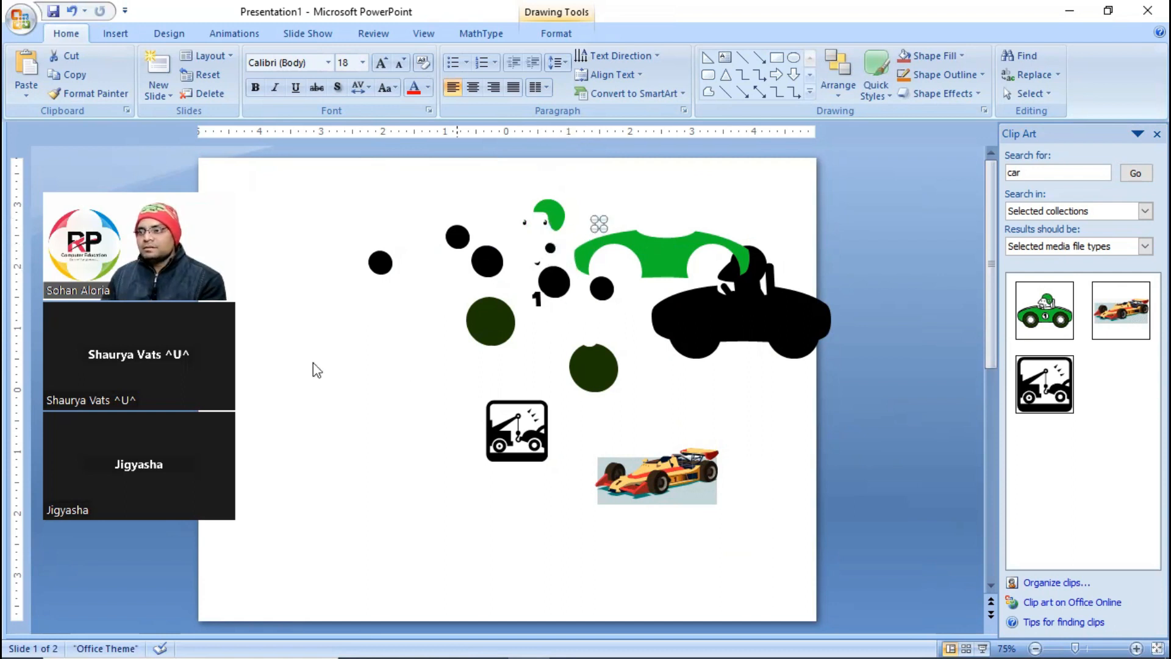
pyautogui.moveTo(752, 306); pyautogui.dragTo(761, 358)
pyautogui.moveTo(745, 359); pyautogui.dragTo(740, 351)
# Undo the latest moves of the car's outline, helmet and wheel pieces.
pyautogui.hotkey('ctrl', 'z')
pyautogui.hotkey('ctrl', 'z')
pyautogui.hotkey('ctrl', 'z')
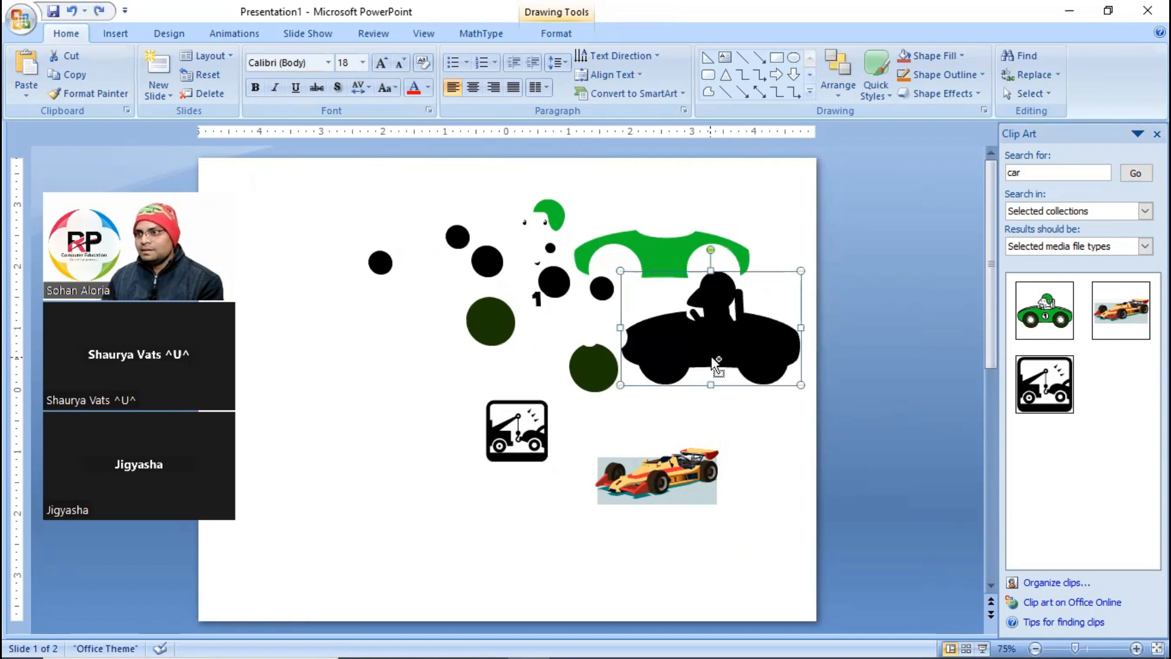
pyautogui.hotkey('ctrl', 'z')
pyautogui.hotkey('ctrl', 'z')
pyautogui.hotkey('ctrl', 'z')
pyautogui.hotkey('ctrl', 'z')
pyautogui.hotkey('ctrl', 'z')
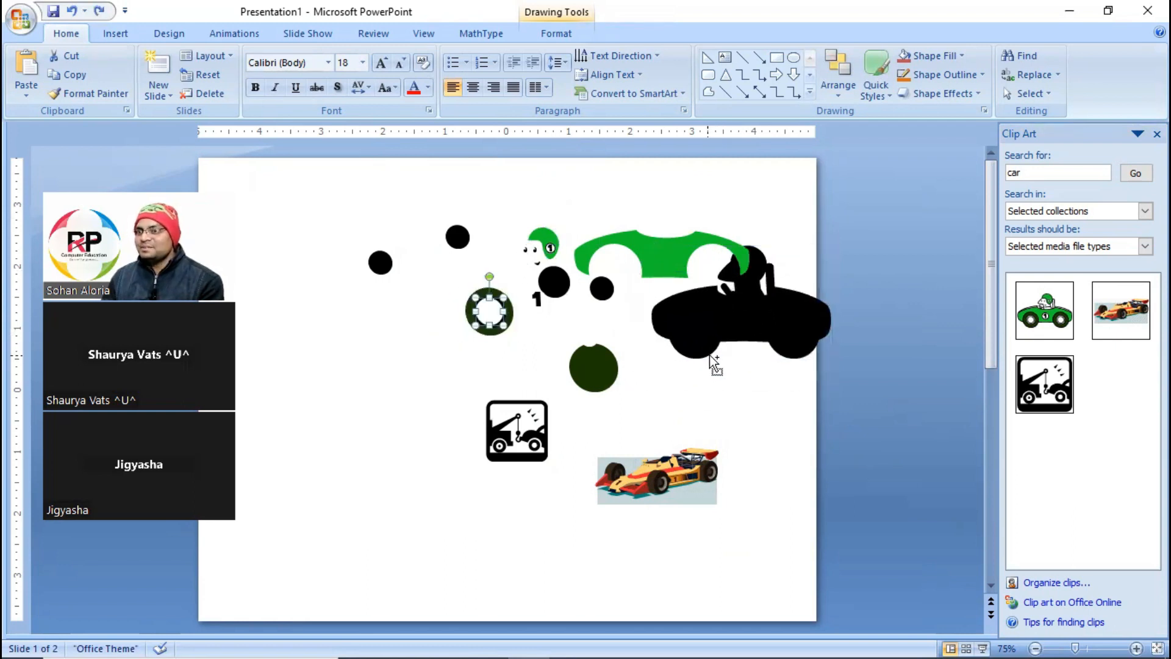
pyautogui.hotkey('ctrl', 'z')
pyautogui.hotkey('ctrl', 'z')
pyautogui.hotkey('ctrl', 'z')
pyautogui.hotkey('ctrl', 'z')
pyautogui.hotkey('ctrl', 'z')
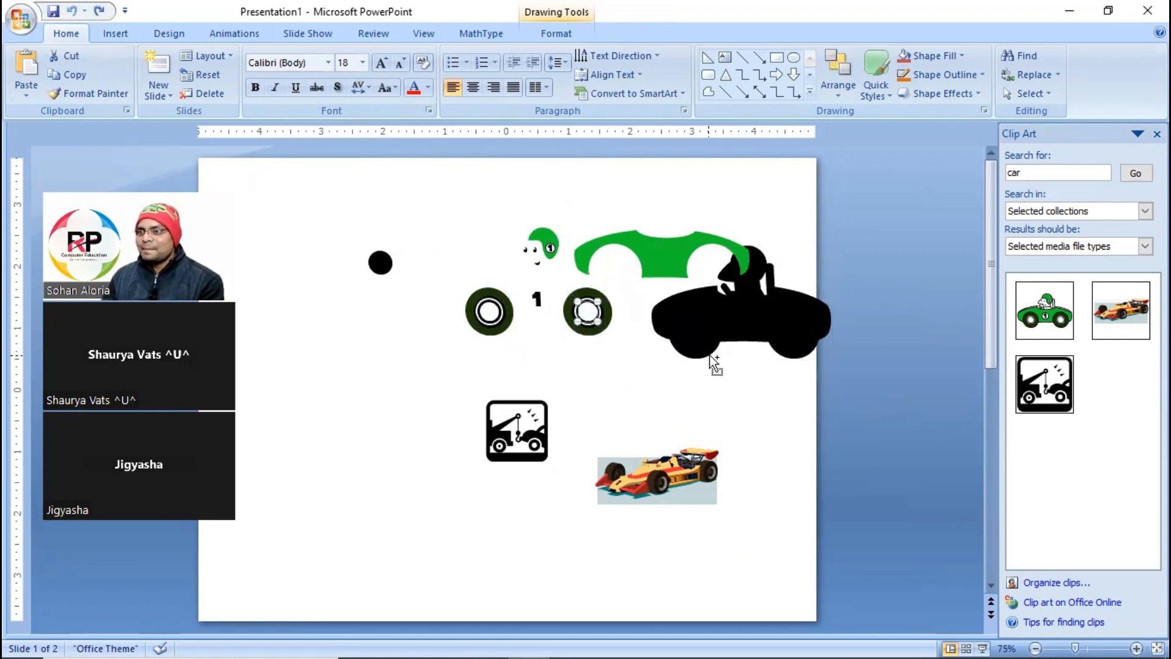
# Select all the loose green car pieces together and delete them.
pyautogui.click(366, 272)
pyautogui.moveTo(309, 194)
pyautogui.mouseDown()
pyautogui.moveTo(985, 385)
pyautogui.moveTo(835, 386)
pyautogui.mouseUp()
pyautogui.press('Delete')
# Insert the green race car clip again and resize it to a large picture above the tow truck.
pyautogui.moveTo(1044, 310); pyautogui.dragTo(561, 298)
pyautogui.moveTo(745, 375); pyautogui.dragTo(616, 308)
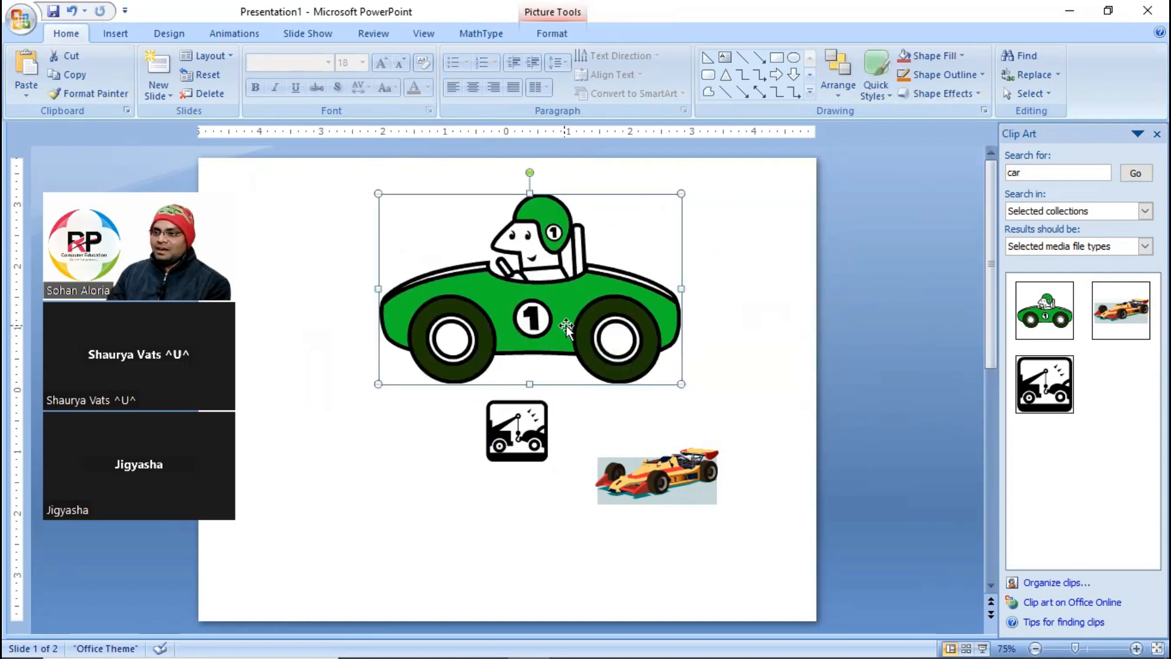
pyautogui.moveTo(679, 381); pyautogui.dragTo(632, 354)
pyautogui.click(742, 351)
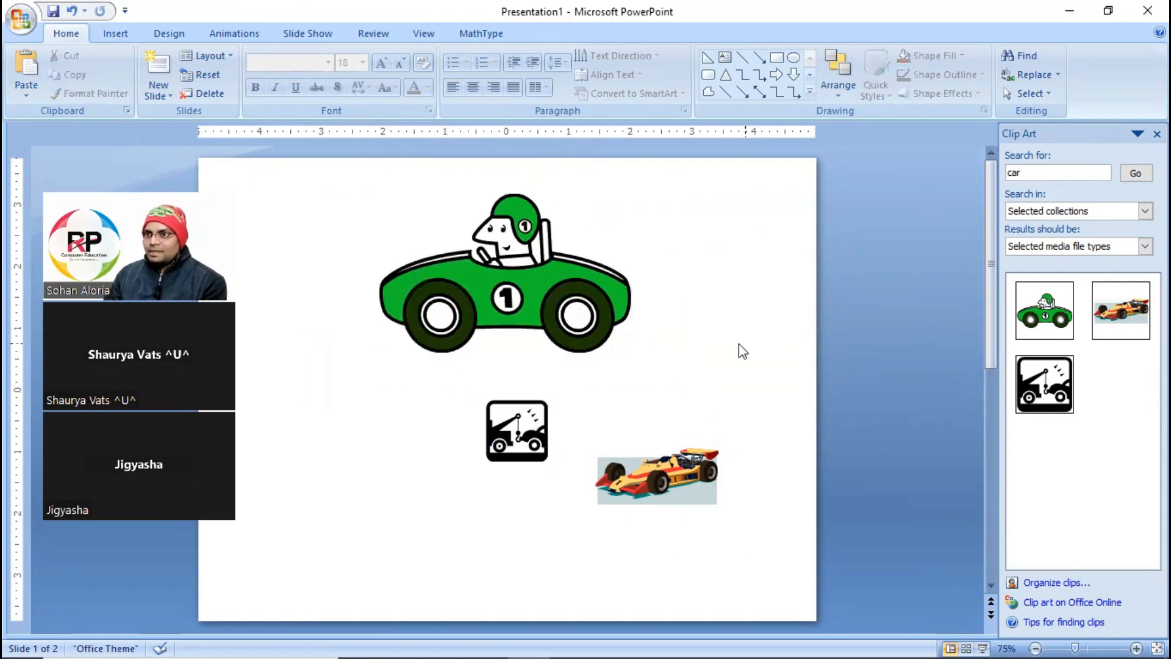
# Select the tow truck, green car and racing car pictures together and delete them.
pyautogui.click(531, 436)
pyautogui.keyDown('shift'); pyautogui.click(551, 282); pyautogui.keyUp('shift')
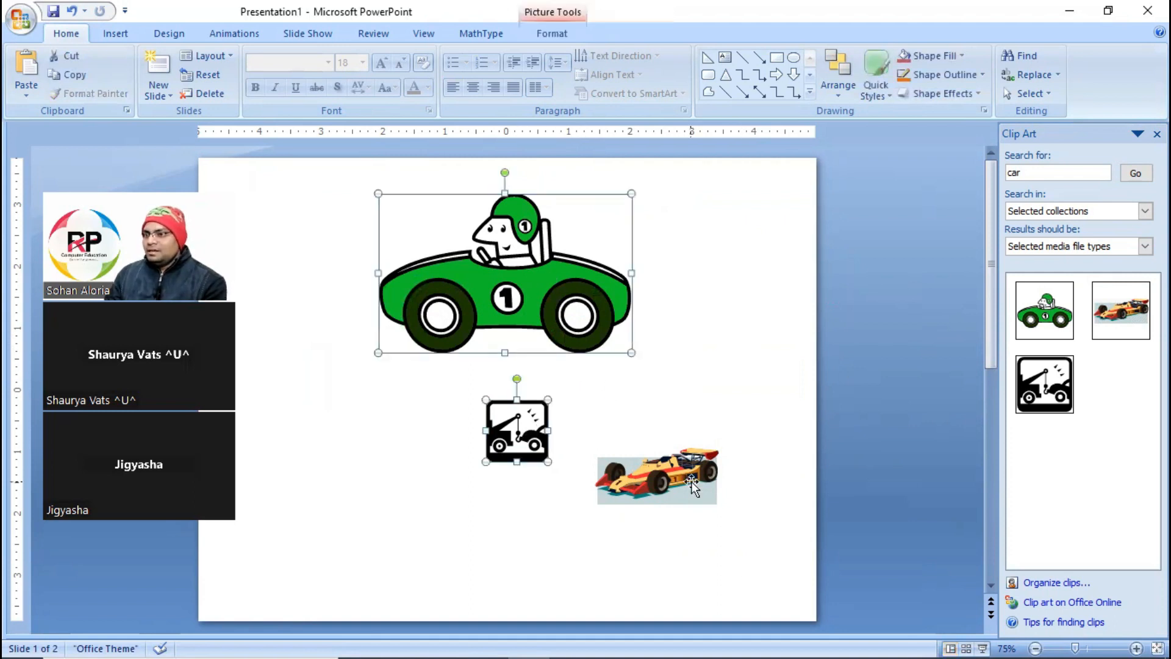
pyautogui.keyDown('shift'); pyautogui.click(690, 465); pyautogui.keyUp('shift')
pyautogui.press('Delete')
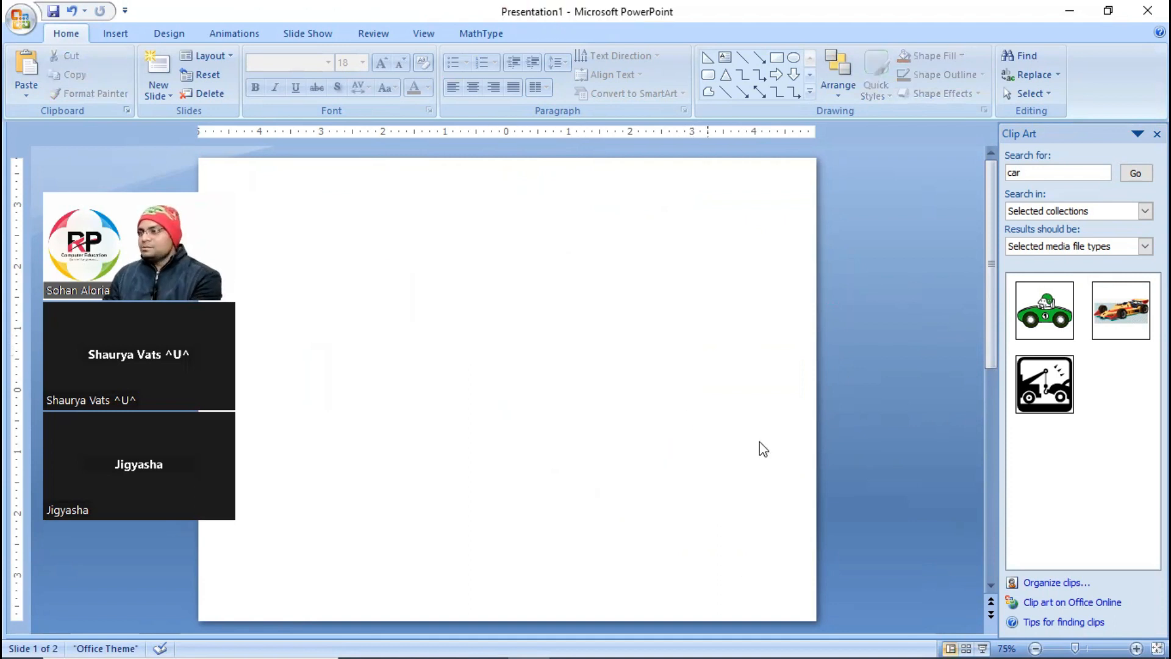
# Search the clip art for "computer" and place the woman-at-computer clip on the slide.
pyautogui.click(1052, 176)
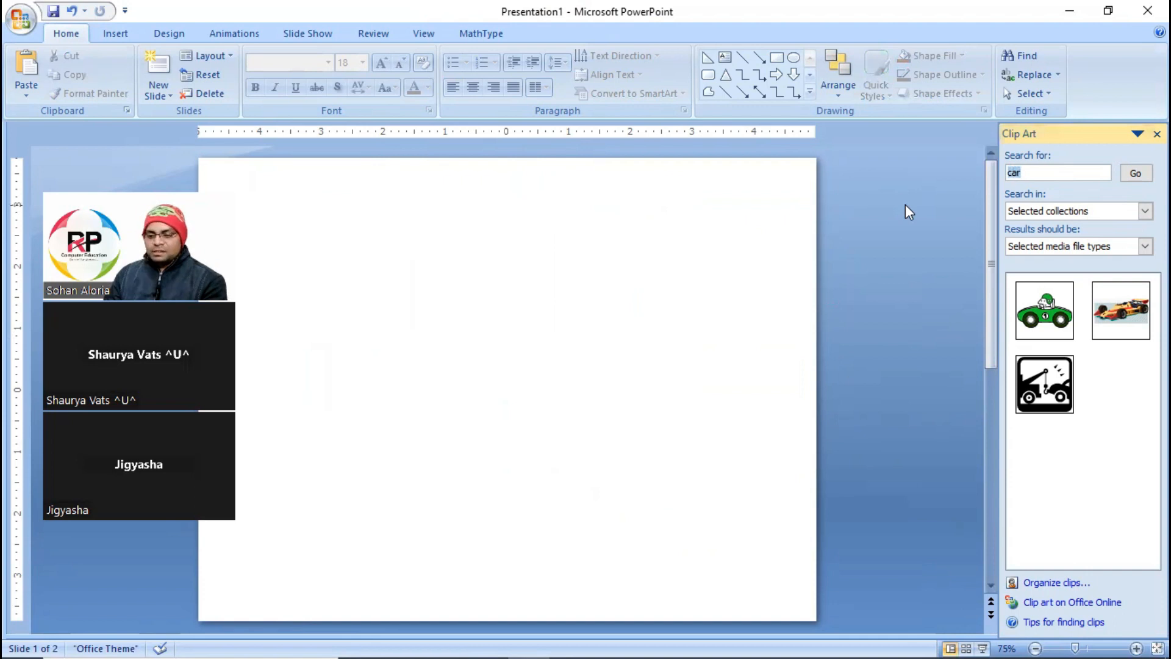
pyautogui.write('computer')
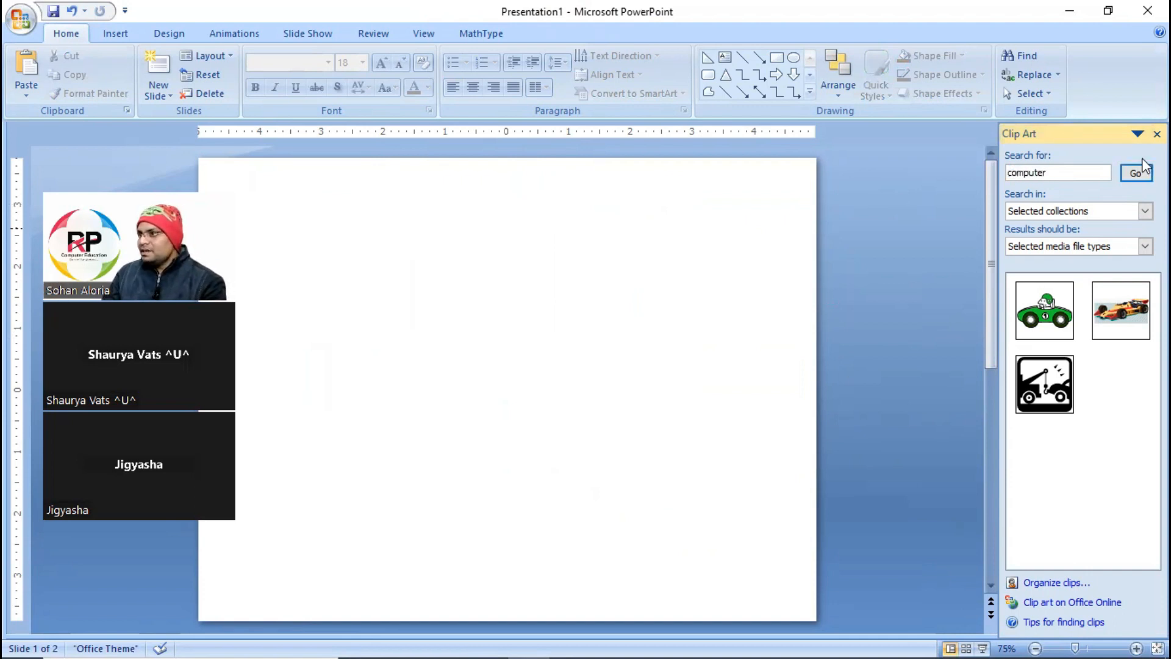
pyautogui.click(1133, 175)
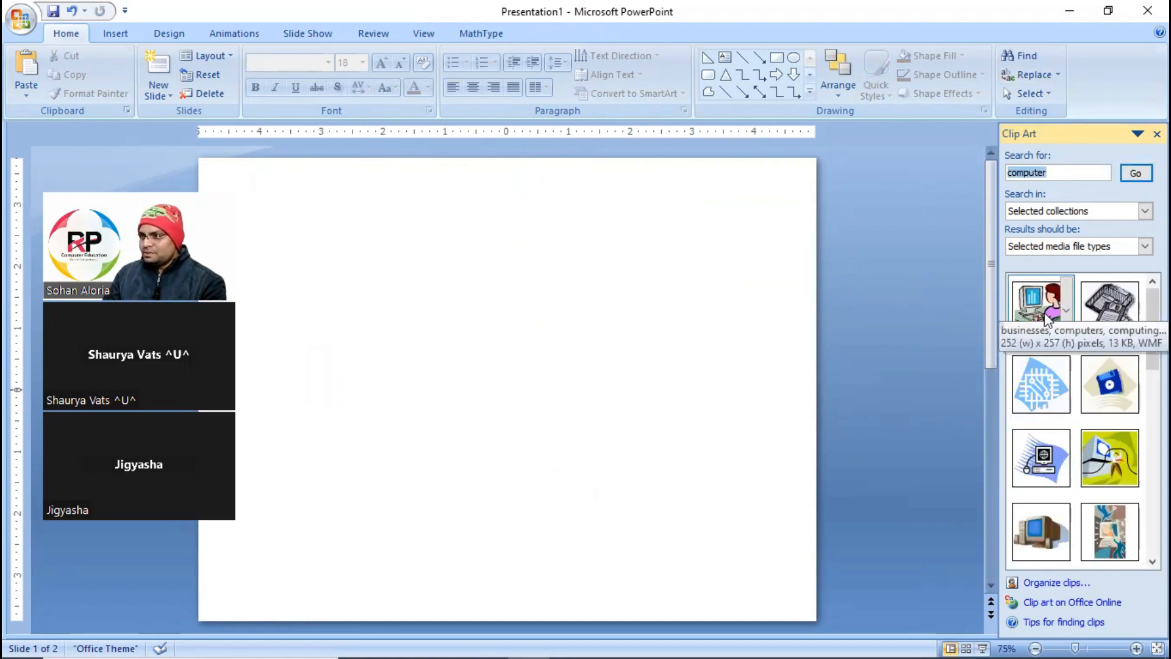
pyautogui.moveTo(1031, 303); pyautogui.dragTo(587, 317)
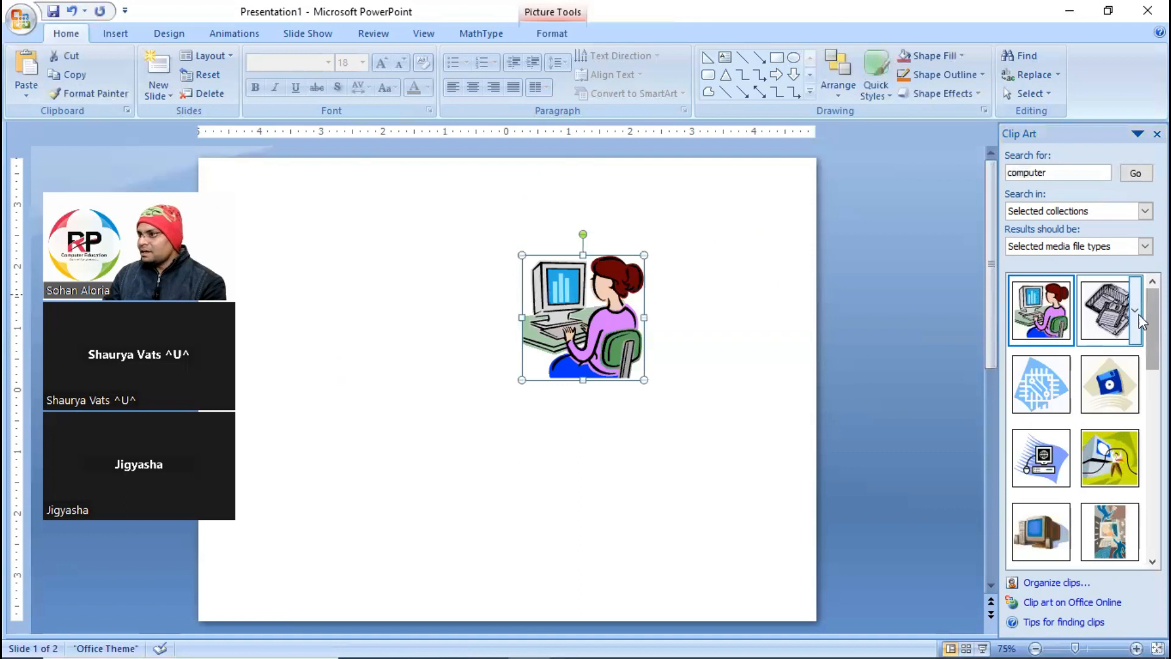
# Add the floppy disks clip and space the two pictures apart, with the woman at the upper right and the disks at the lower left.
pyautogui.moveTo(612, 434); pyautogui.dragTo(420, 405)
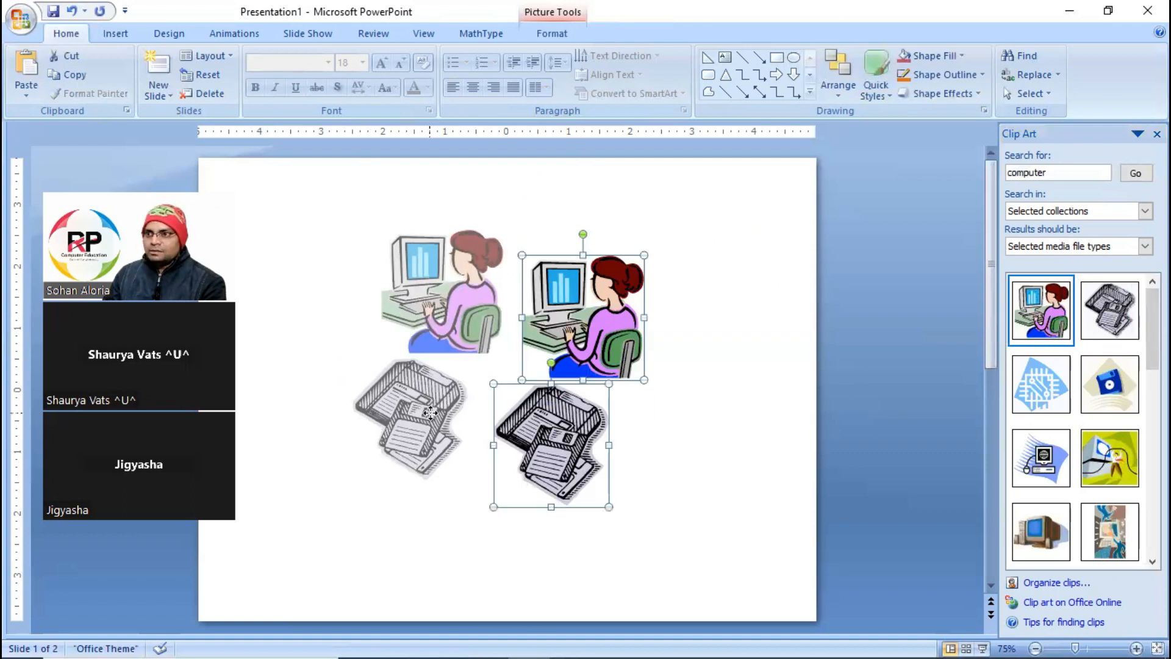
pyautogui.click(519, 391)
pyautogui.moveTo(412, 307); pyautogui.dragTo(594, 310)
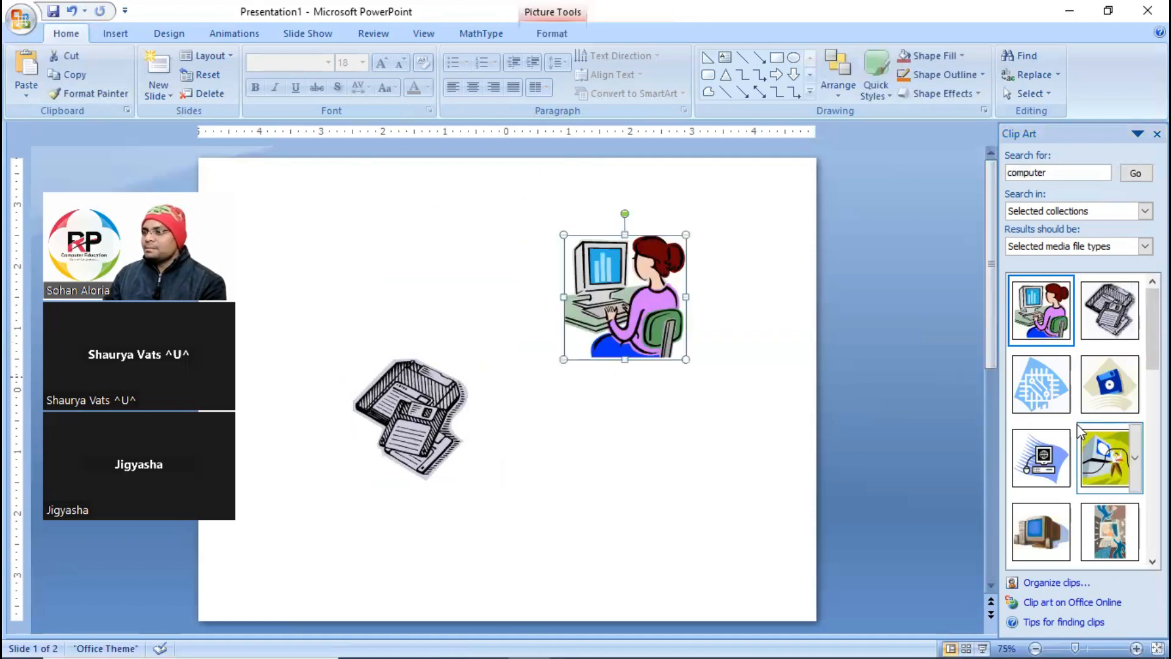
# Search the clip art for "book" and place the red apple-and-books clip in the lower part of the slide.
pyautogui.scroll(-5, 1142, 341)
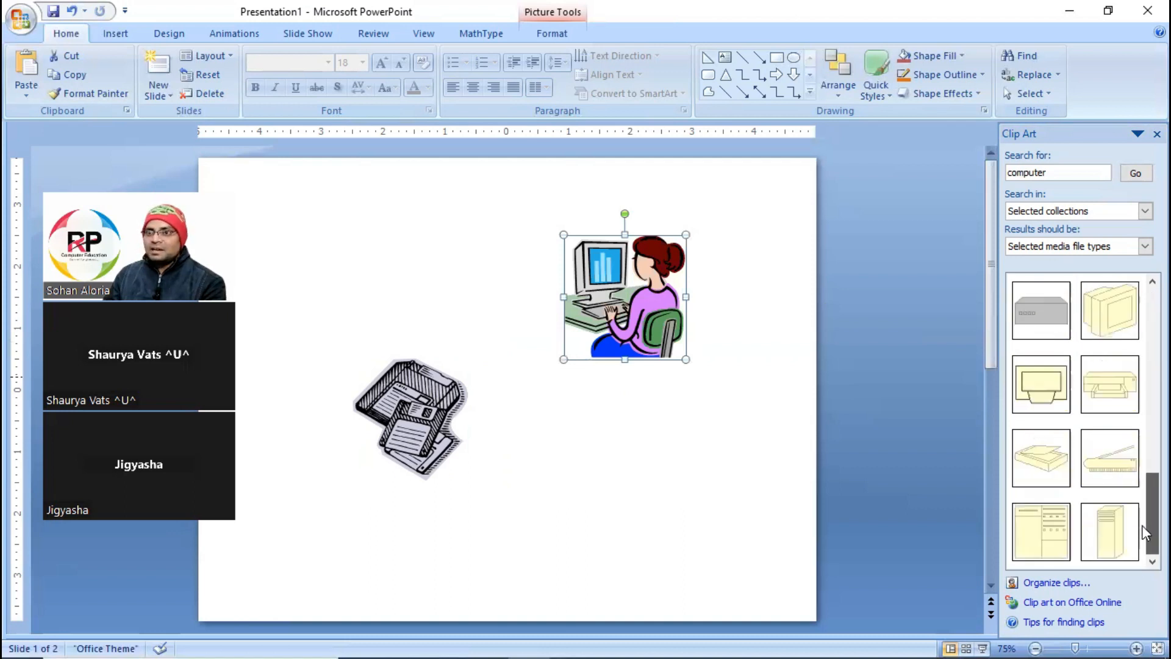
pyautogui.moveTo(1145, 438); pyautogui.dragTo(1142, 319)
pyautogui.click(1069, 173)
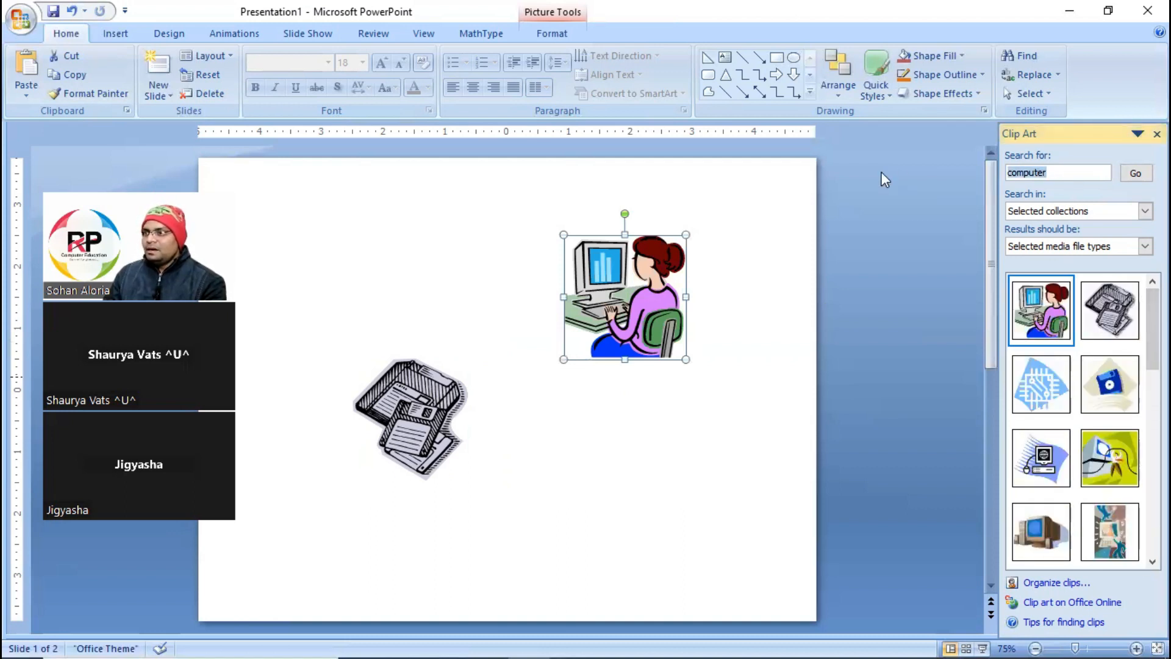
pyautogui.write('book')
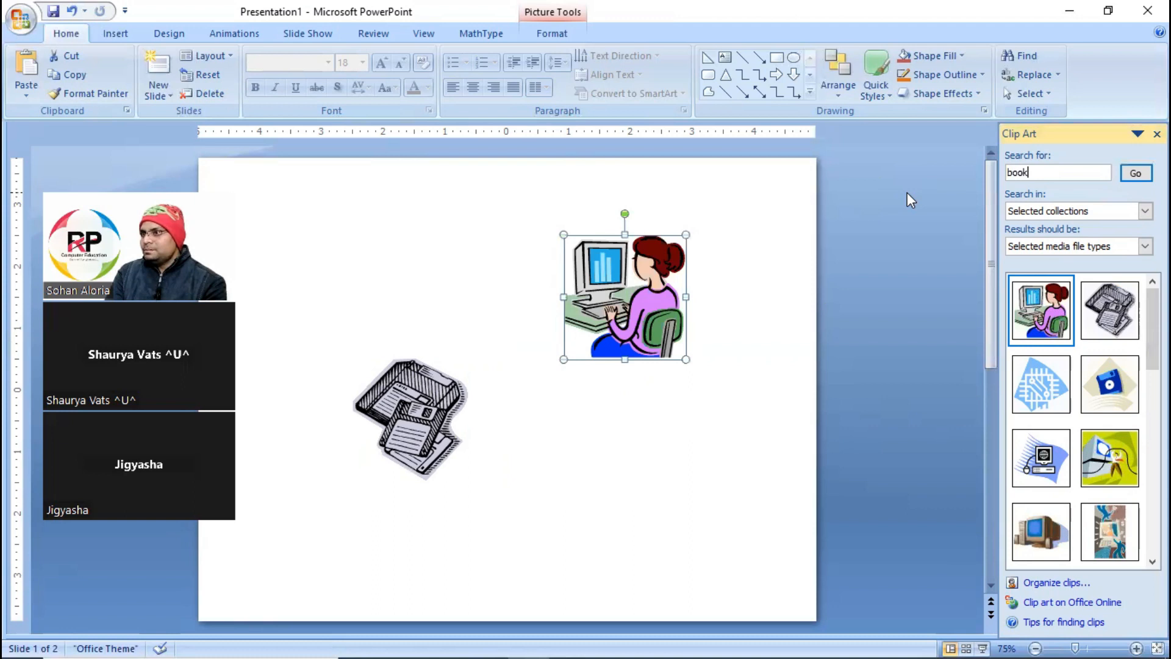
pyautogui.click(1132, 174)
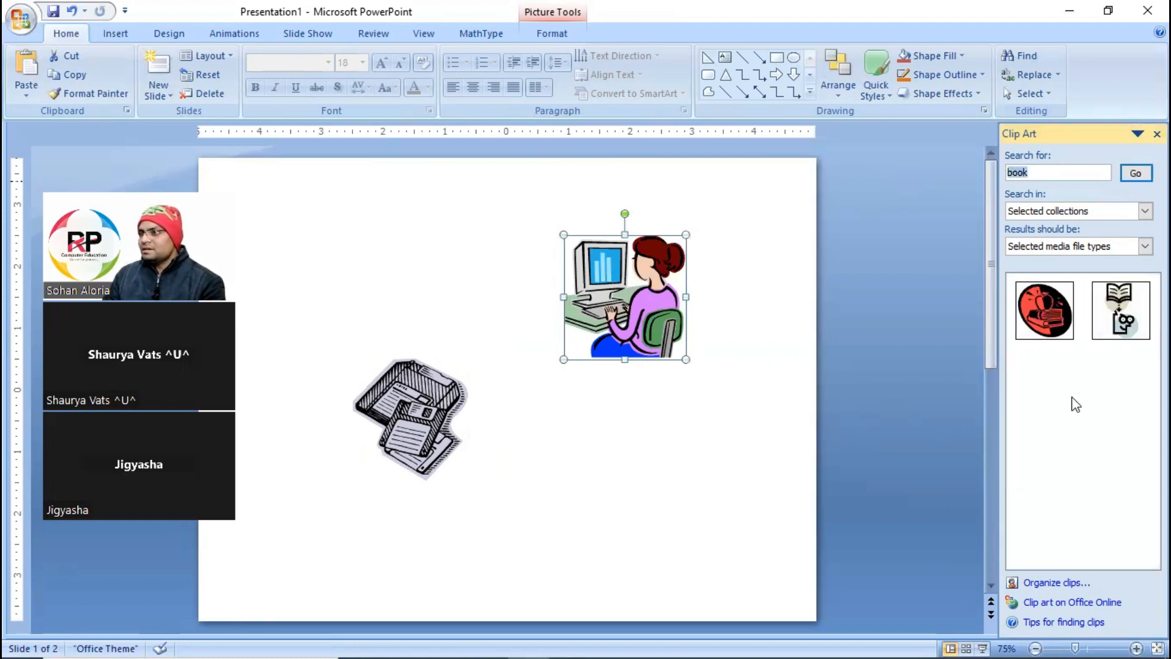
pyautogui.moveTo(500, 449); pyautogui.dragTo(615, 459)
# Move the woman-at-computer picture up near the slide's top edge, above the books picture.
pyautogui.click(741, 396)
pyautogui.click(680, 311)
pyautogui.moveTo(680, 311); pyautogui.dragTo(581, 245)
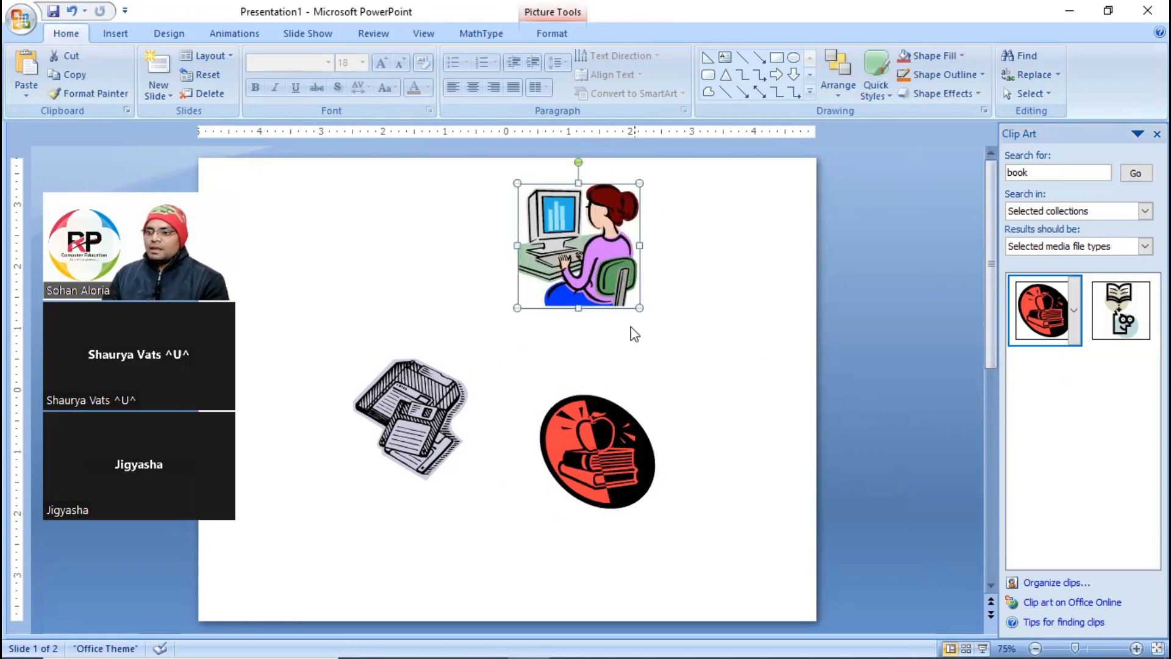
pyautogui.click(536, 37)
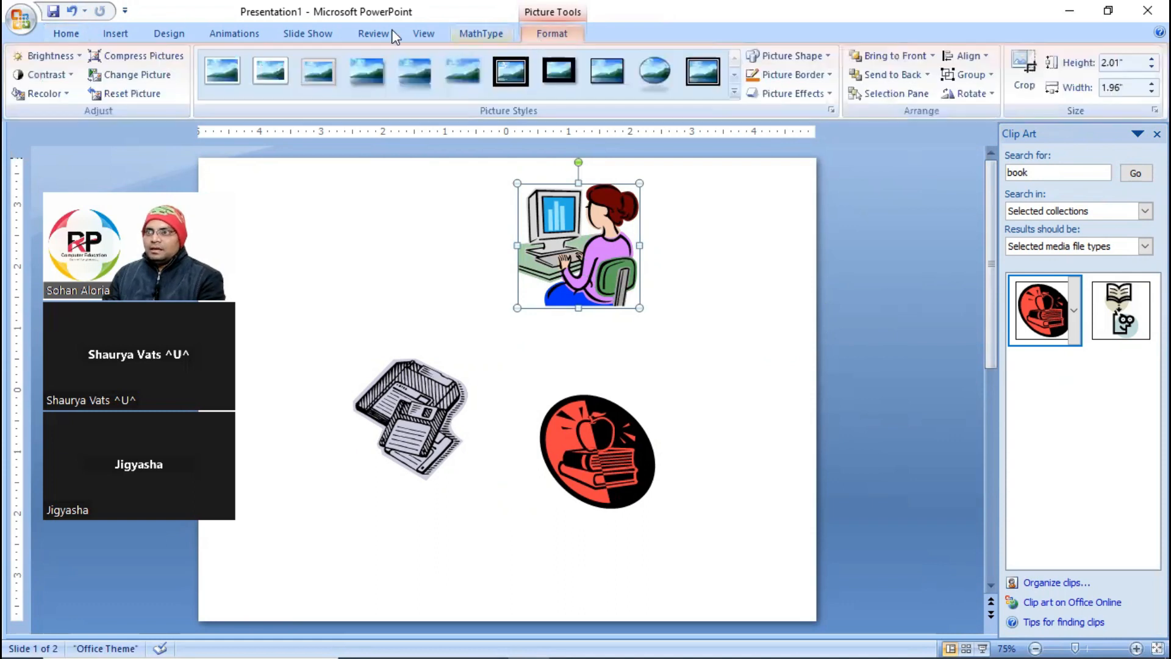
pyautogui.click(171, 35)
pyautogui.click(133, 39)
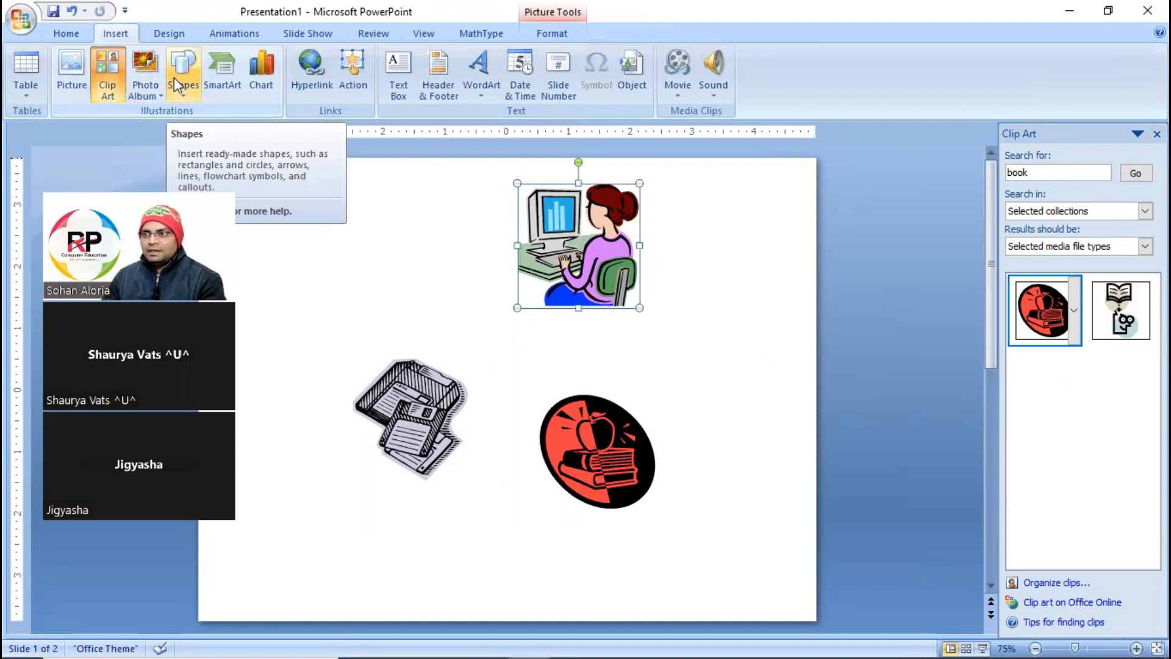
# Delete the floppy disks, books and woman-at-computer pictures from the slide together.
pyautogui.click(455, 376)
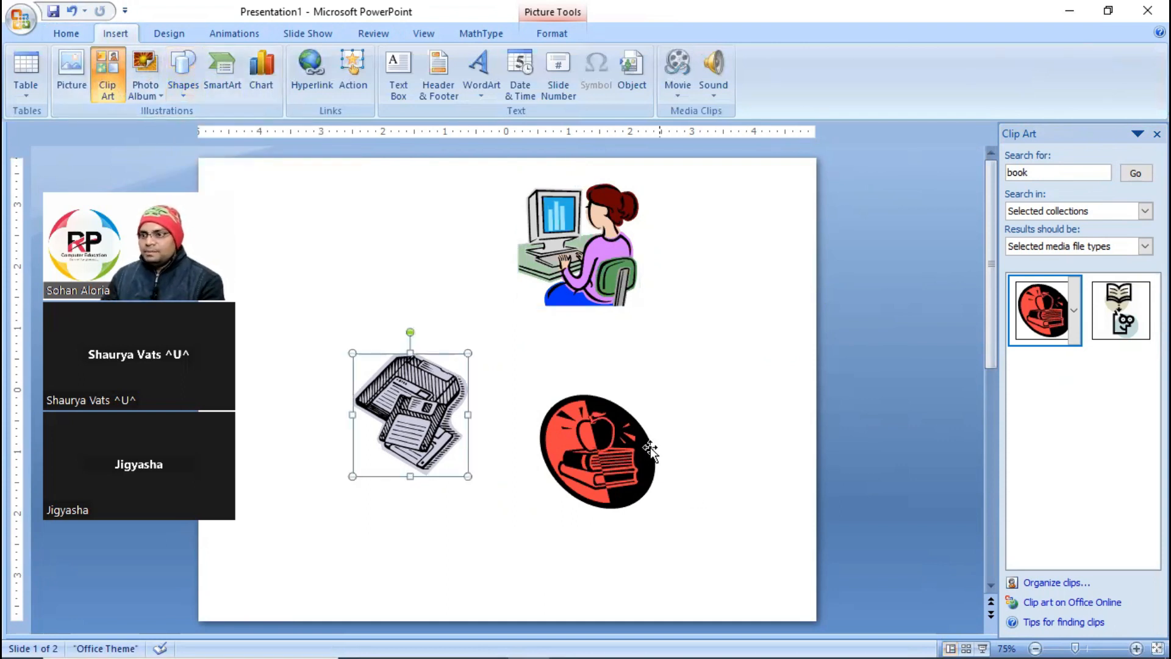
pyautogui.keyDown('shift'); pyautogui.click(643, 442); pyautogui.keyUp('shift')
pyautogui.keyDown('shift'); pyautogui.click(610, 260); pyautogui.keyUp('shift')
pyautogui.press('Delete')
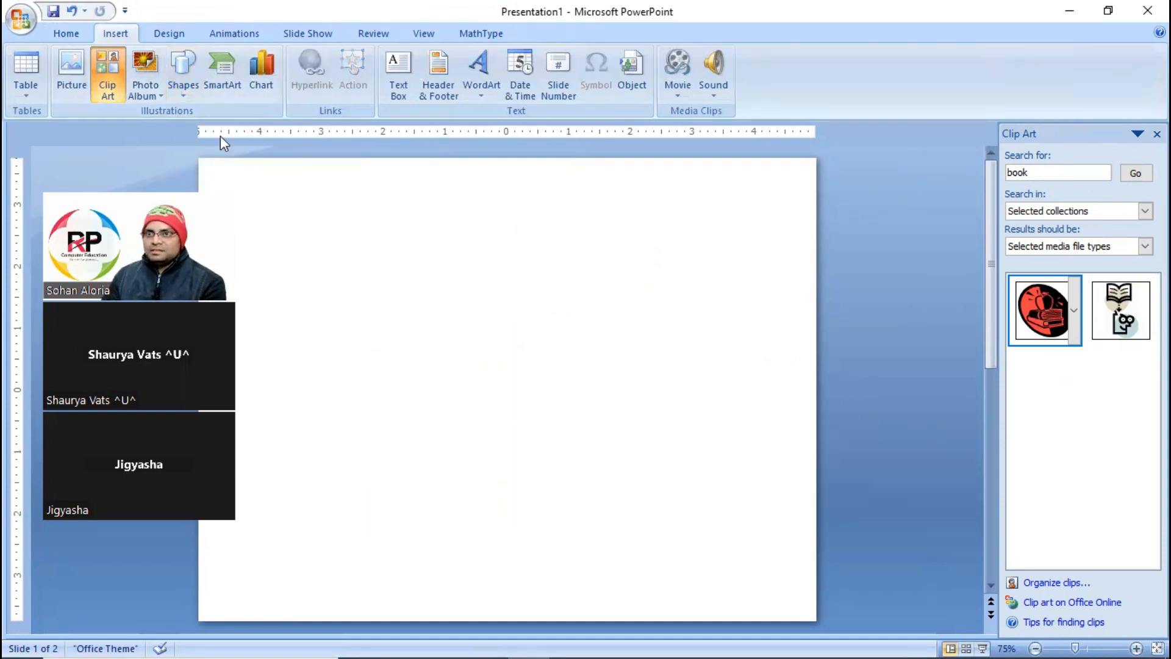
# Draw a circle about 2.42" across in the upper left part of the slide.
pyautogui.click(189, 97)
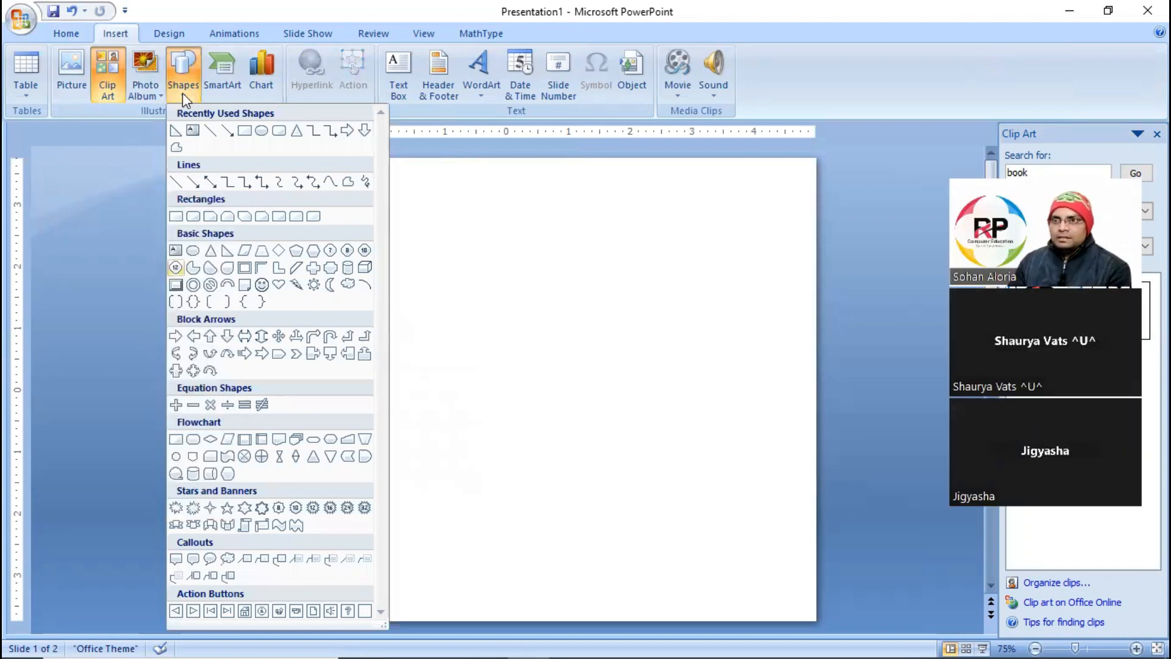
pyautogui.click(262, 130)
pyautogui.moveTo(397, 250); pyautogui.dragTo(547, 400)
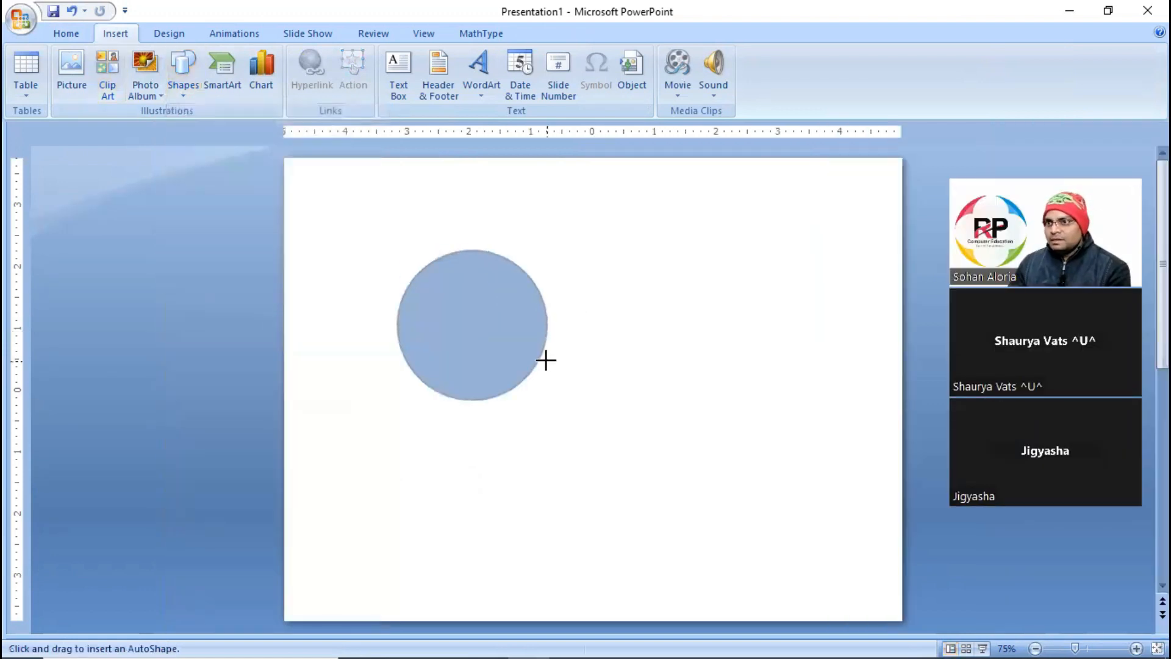
pyautogui.doubleClick(486, 334)
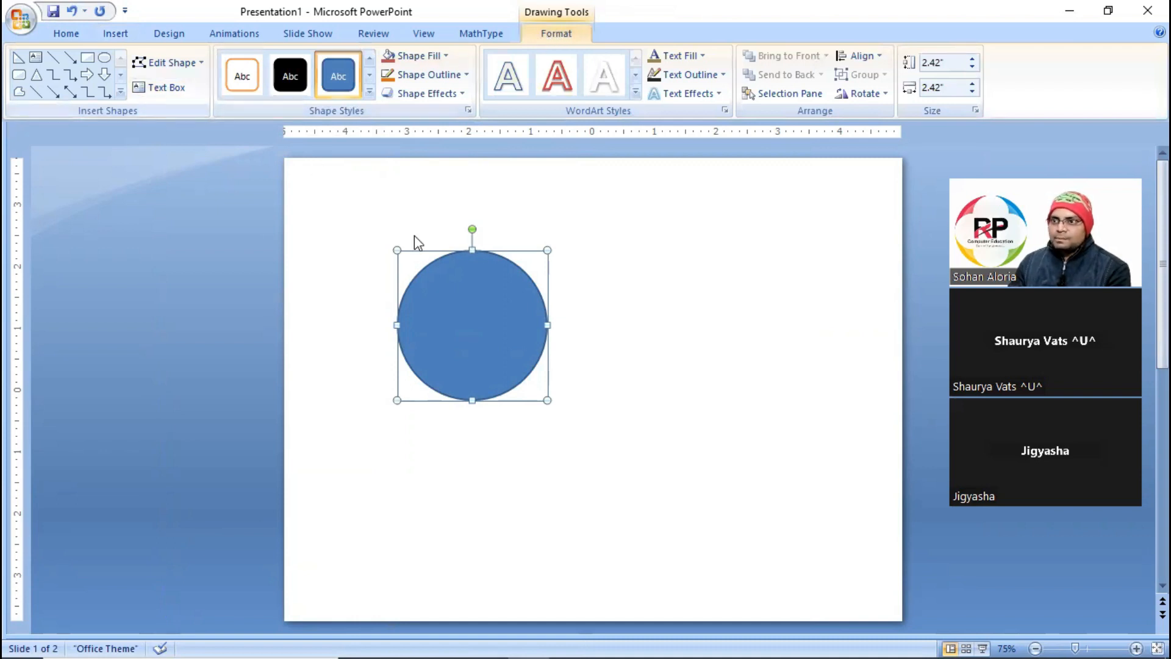
# Draw an isosceles triangle about 2.67" high and 3.09" wide beside the circle and shift it slightly toward the circle.
pyautogui.click(119, 91)
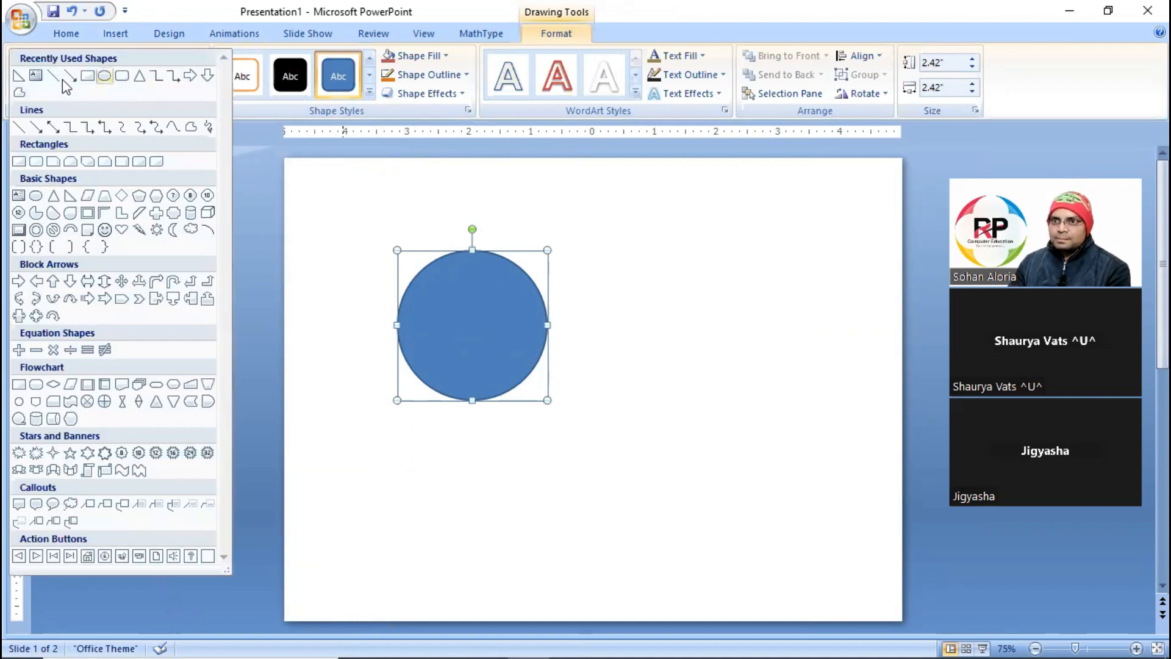
pyautogui.click(54, 197)
pyautogui.moveTo(685, 245); pyautogui.dragTo(878, 410)
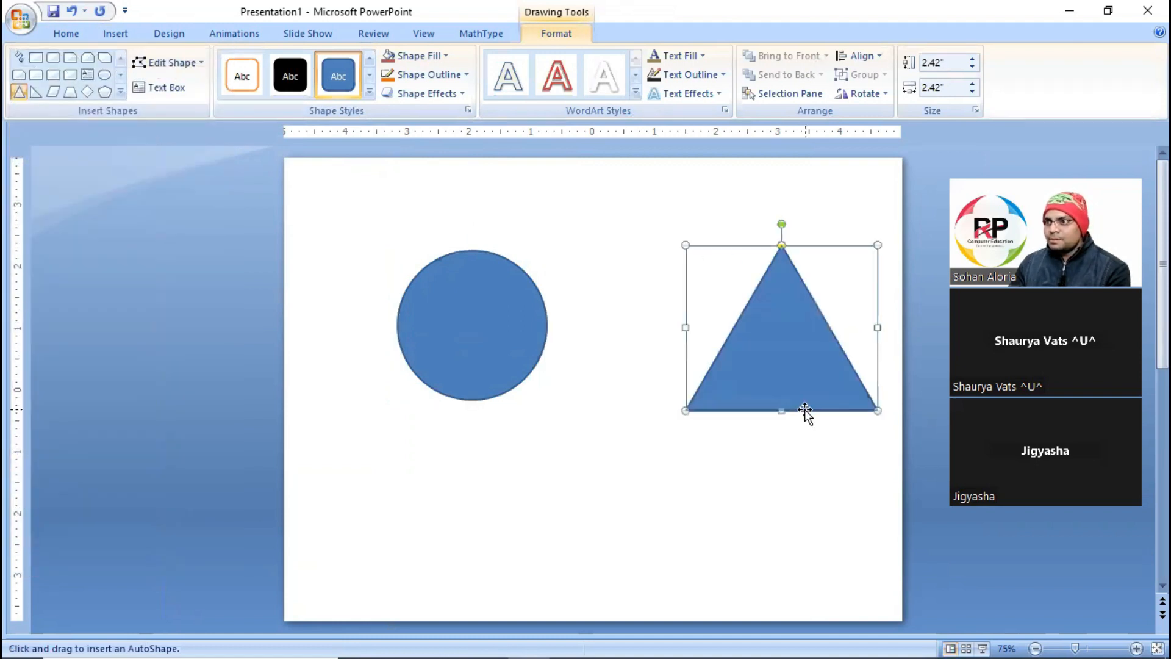
pyautogui.moveTo(808, 379); pyautogui.dragTo(767, 378)
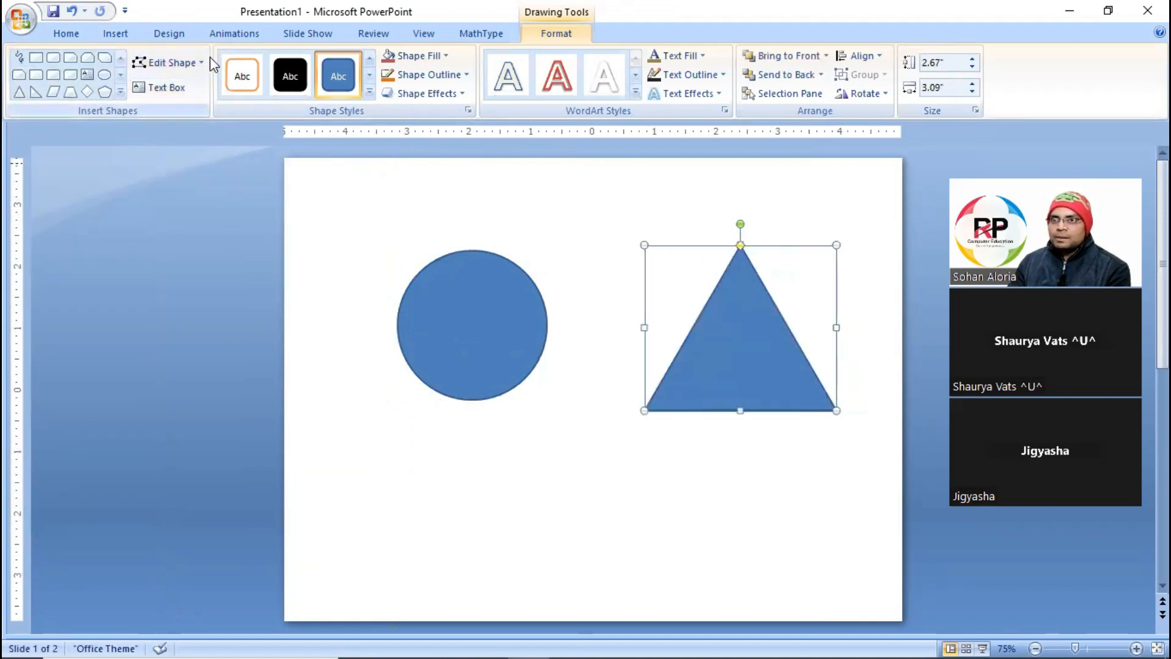
# Change the triangle into a rectangle and nudge it slightly up and closer to the circle.
pyautogui.click(191, 64)
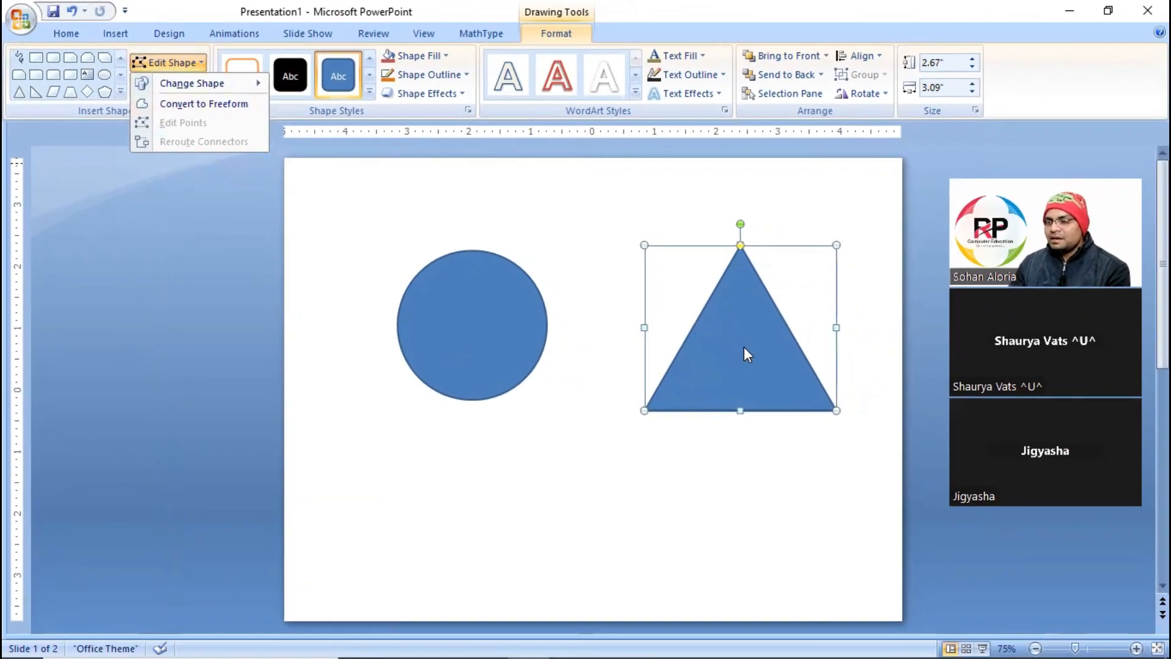
pyautogui.moveTo(139, 84)
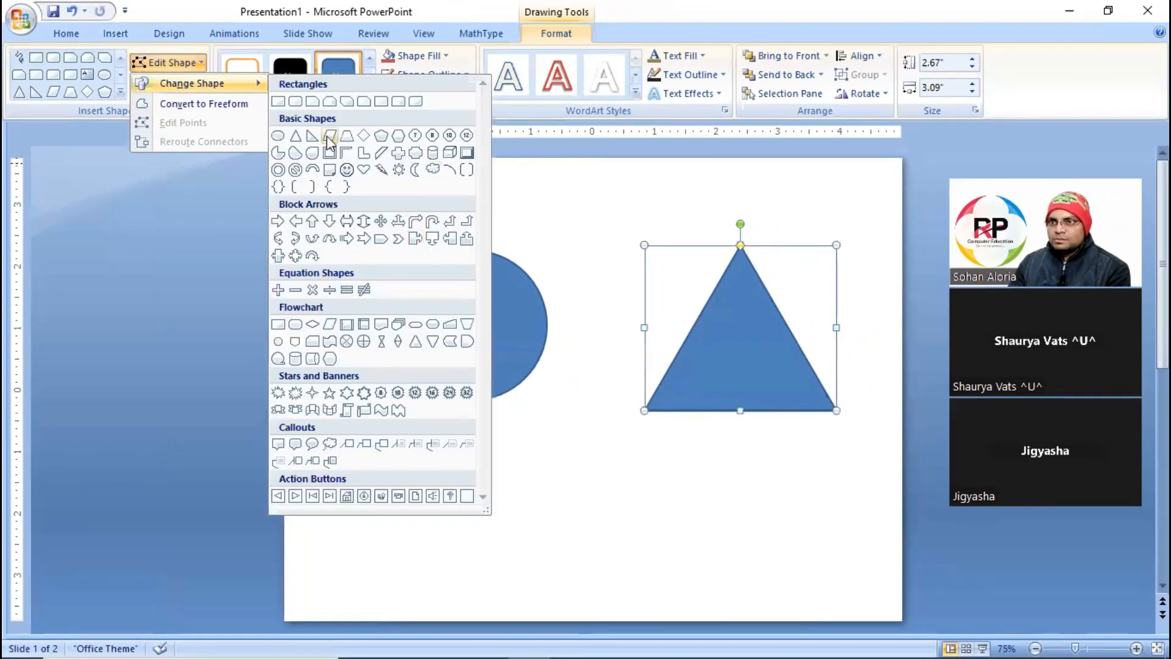
pyautogui.click(278, 102)
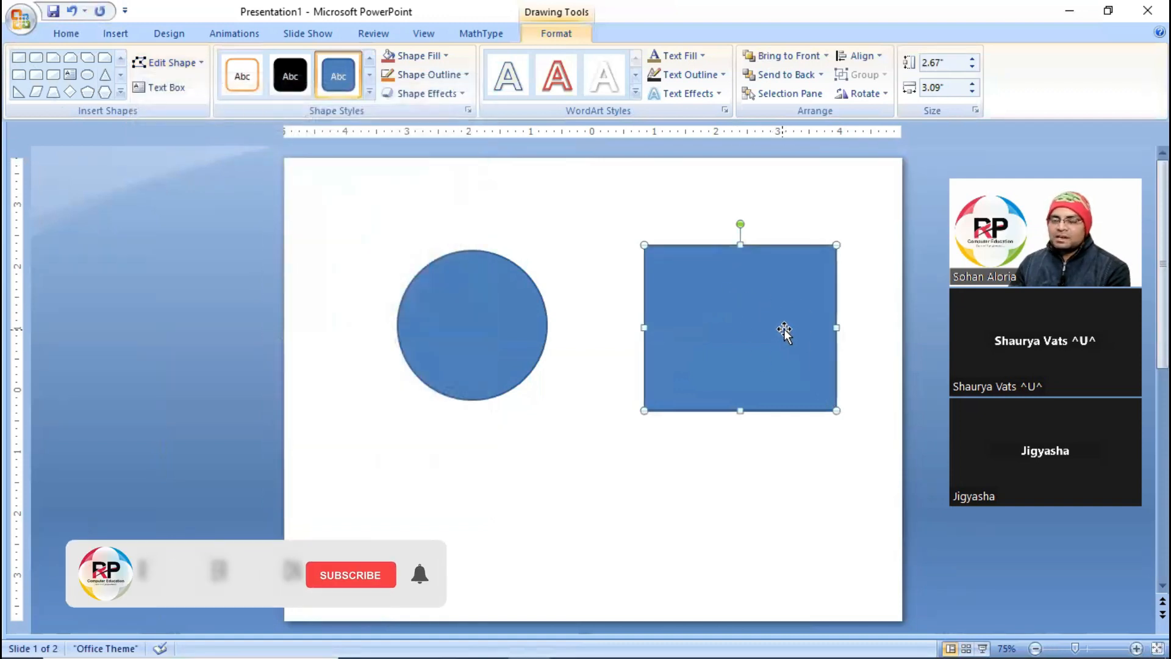
pyautogui.moveTo(766, 329); pyautogui.dragTo(745, 324)
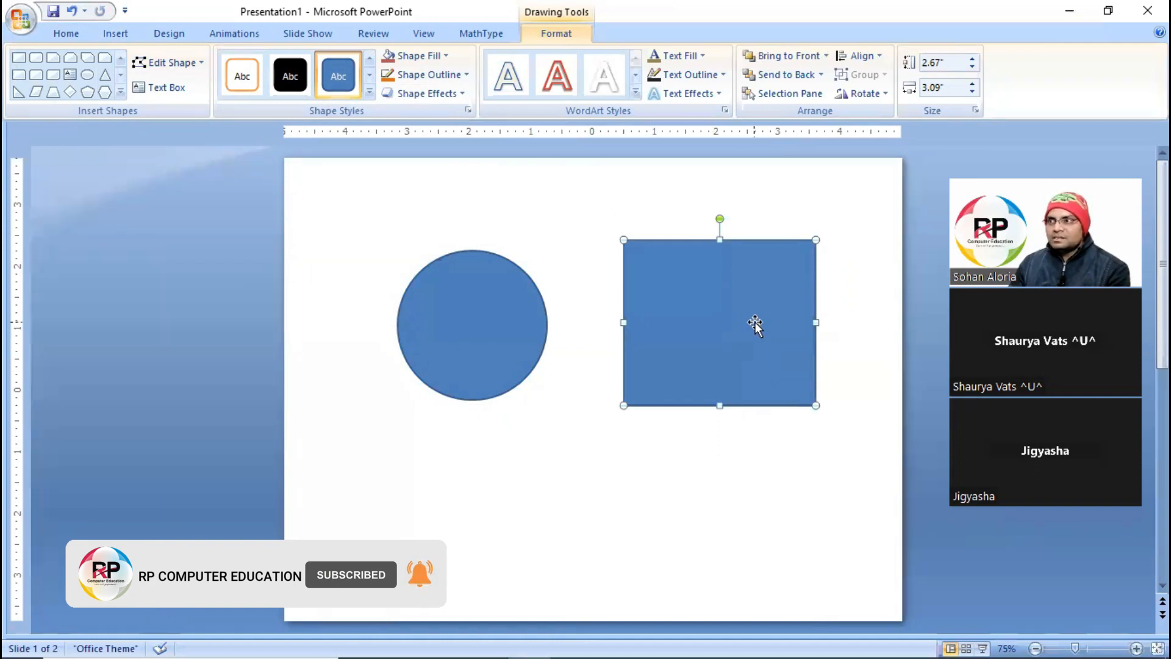
pyautogui.click(946, 63)
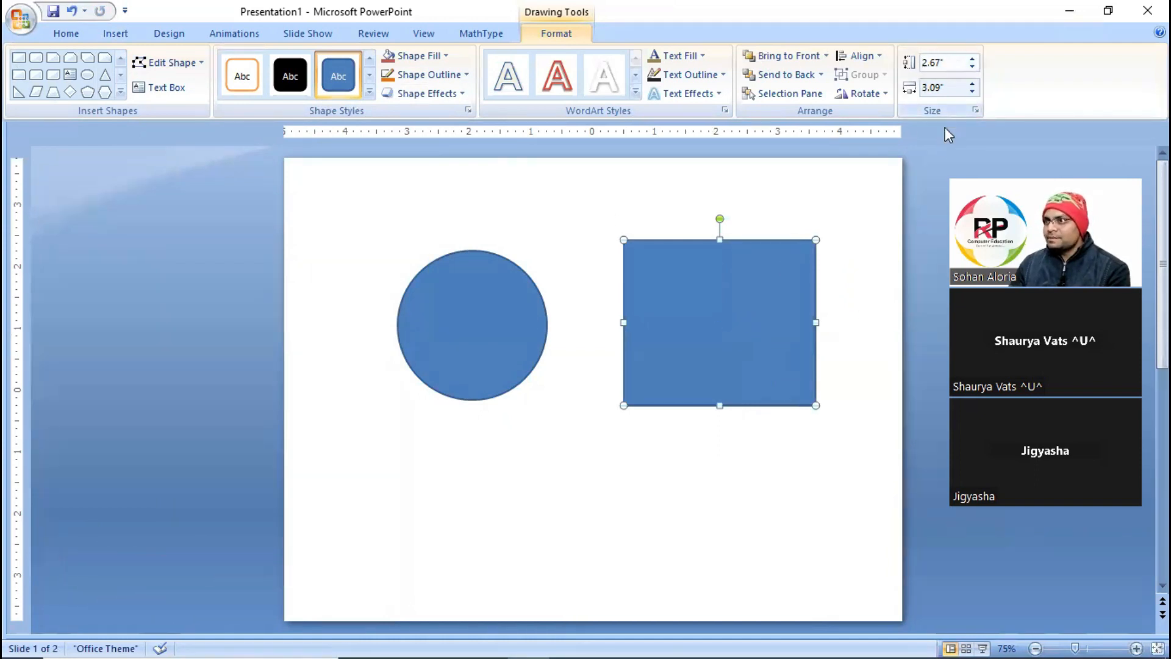
pyautogui.moveTo(923, 89); pyautogui.dragTo(931, 89)
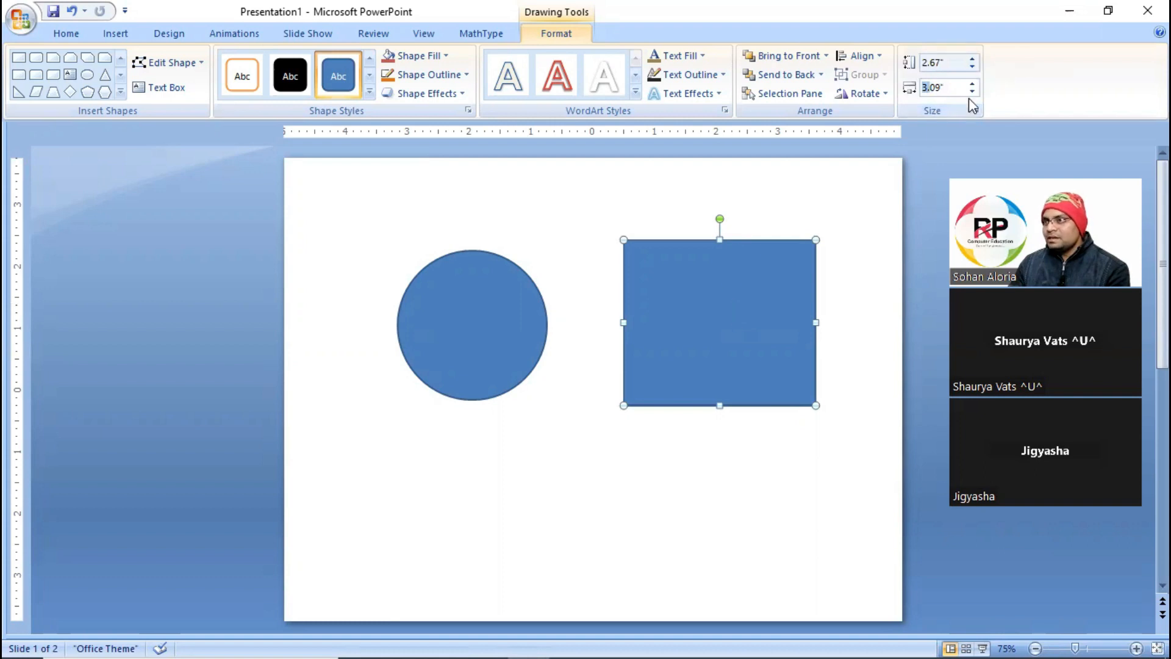
pyautogui.click(757, 291)
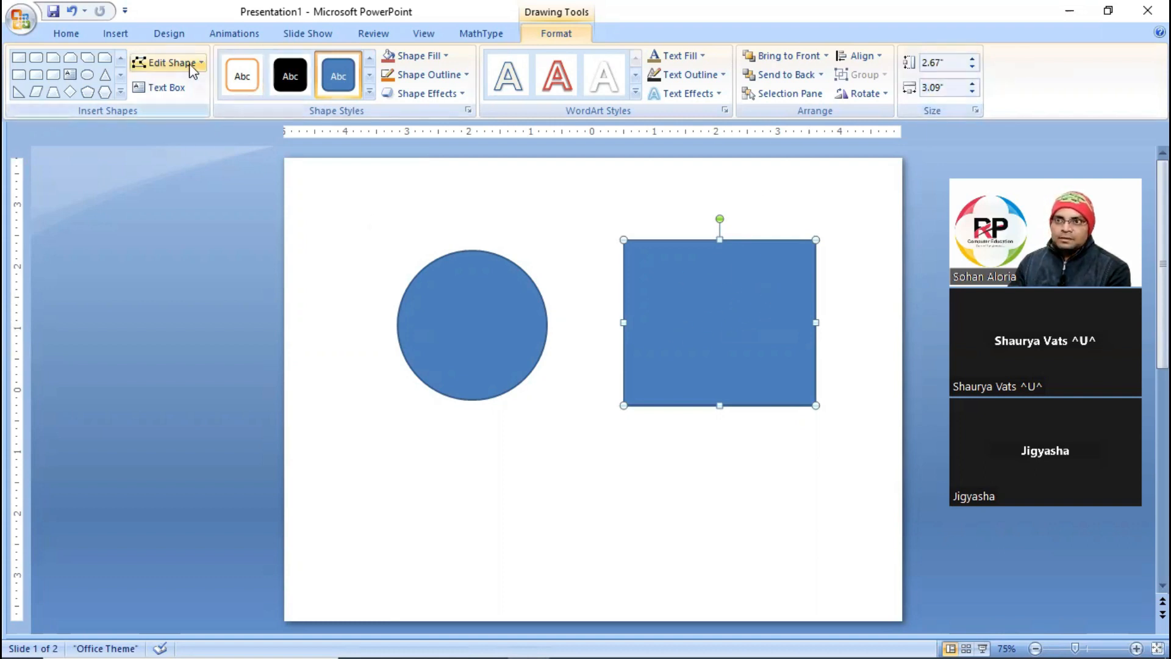
# Draw a wide text box below the circle and rectangle and leave it empty.
pyautogui.click(160, 87)
pyautogui.moveTo(402, 440); pyautogui.dragTo(733, 466)
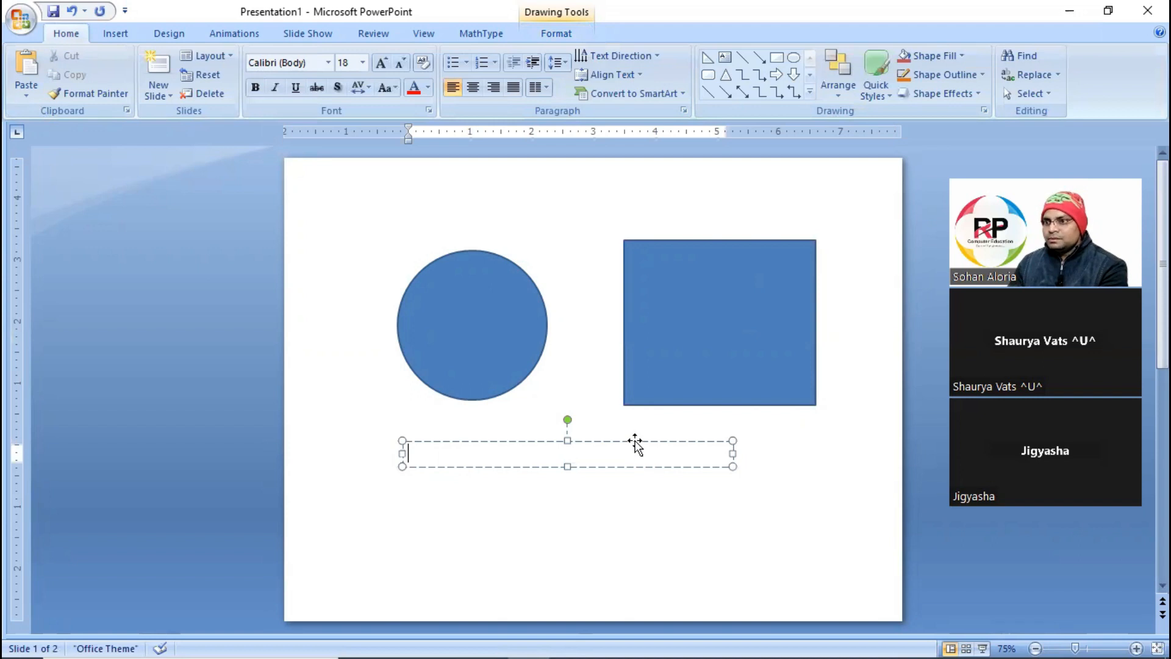
pyautogui.click(641, 427)
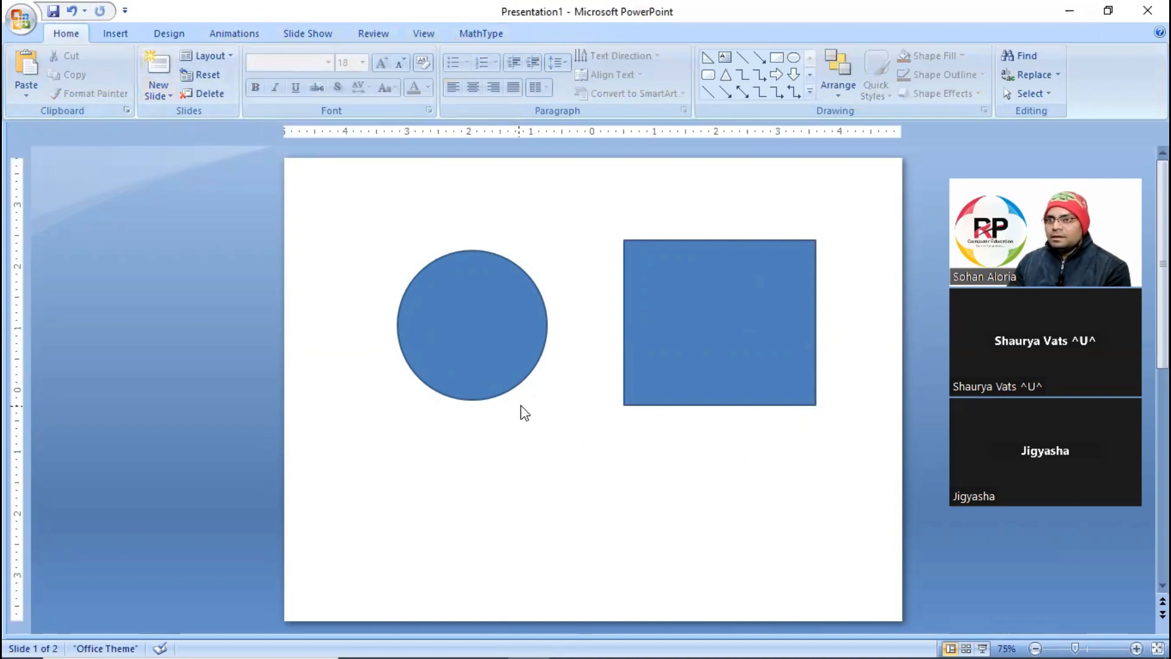
# Draw a square about 2.17" on each side below the circle.
pyautogui.click(114, 35)
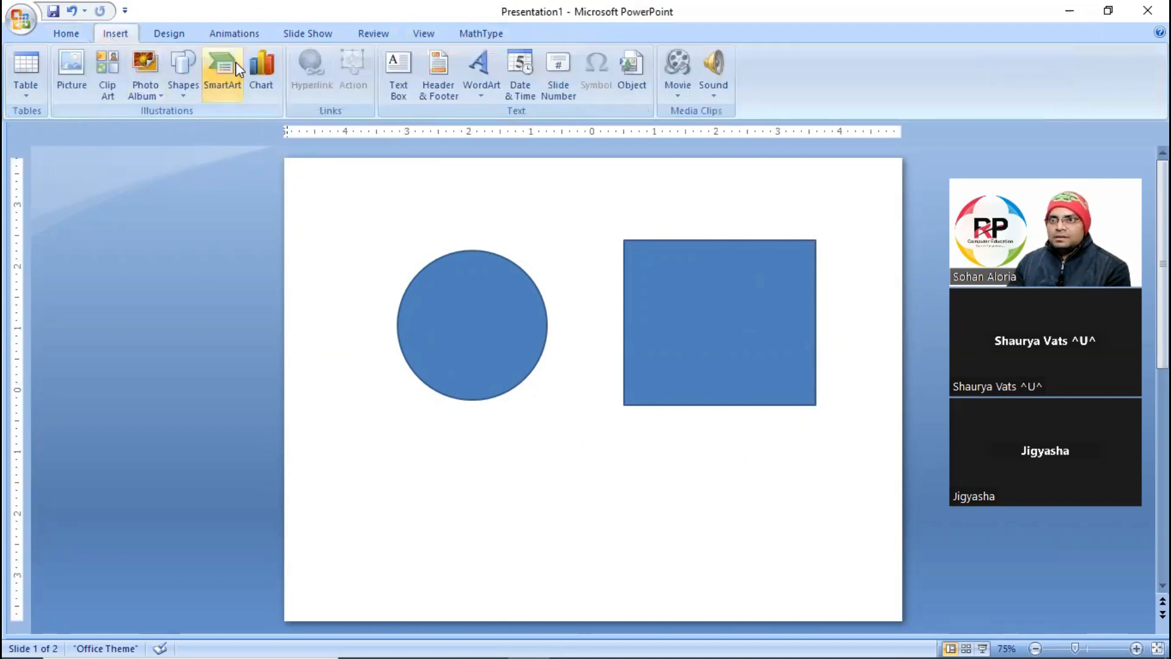
pyautogui.click(193, 74)
pyautogui.click(176, 199)
pyautogui.moveTo(382, 446); pyautogui.dragTo(516, 551)
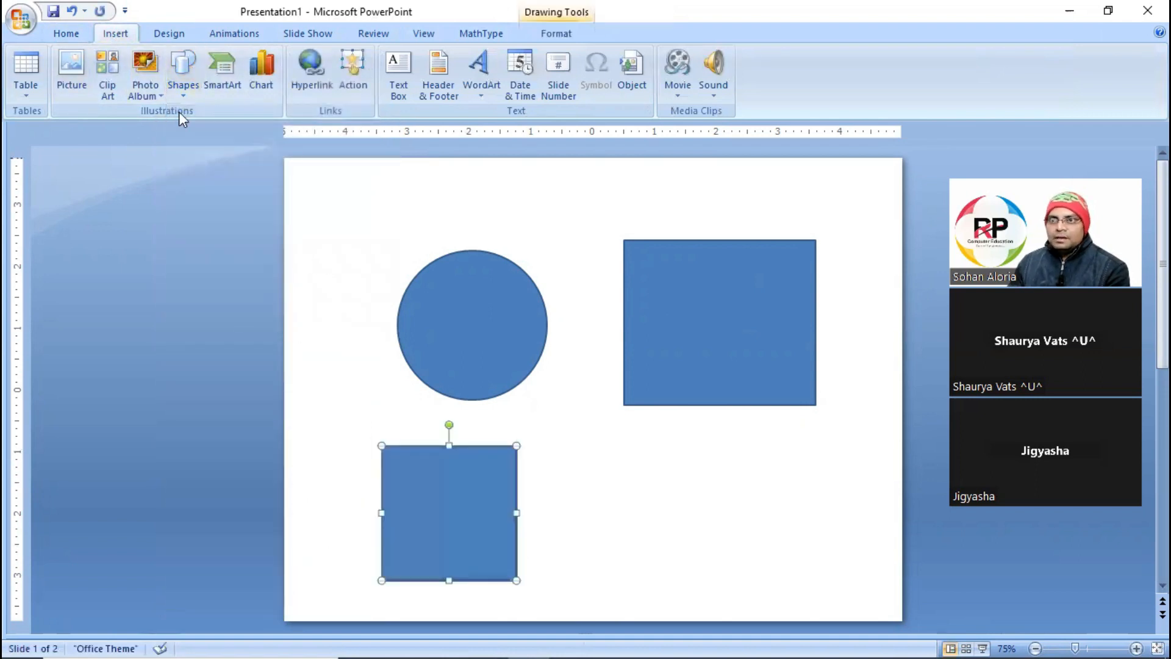
# Draw a text box below the large rectangle, beside the square.
pyautogui.click(584, 32)
pyautogui.click(177, 89)
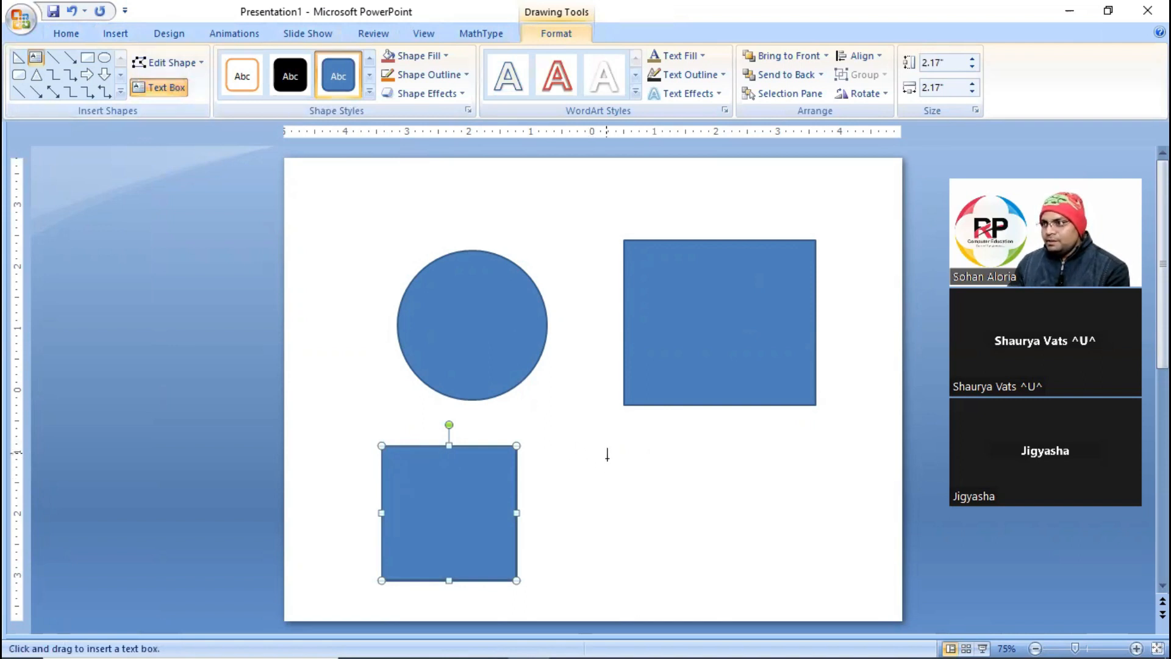
pyautogui.moveTo(583, 440); pyautogui.dragTo(842, 570)
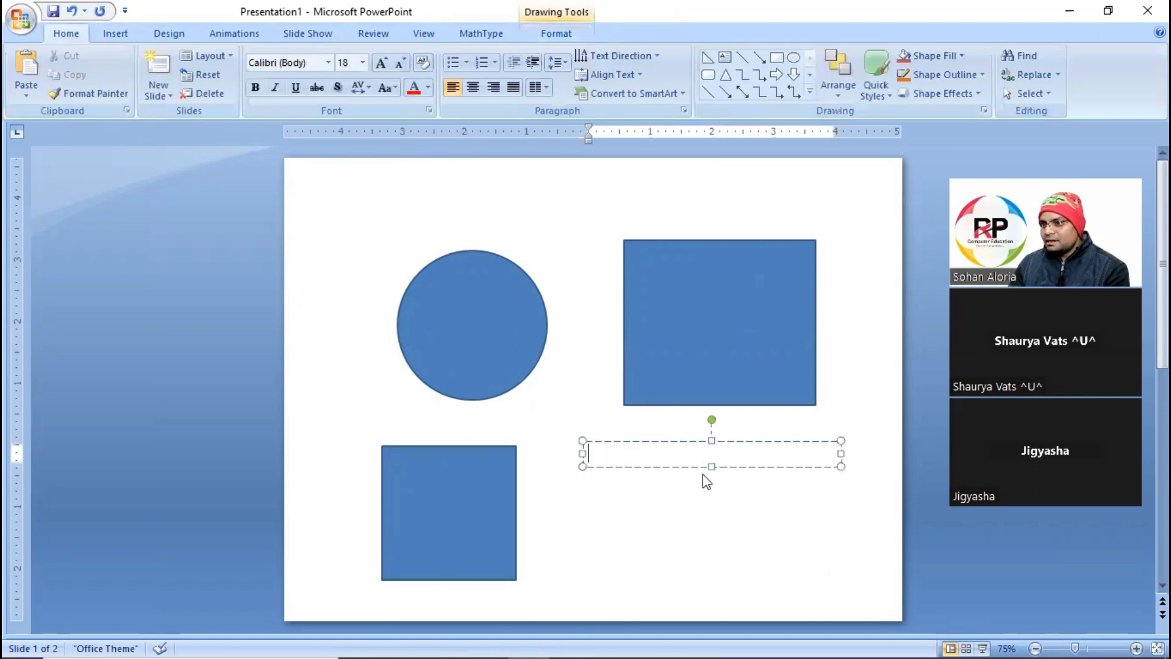